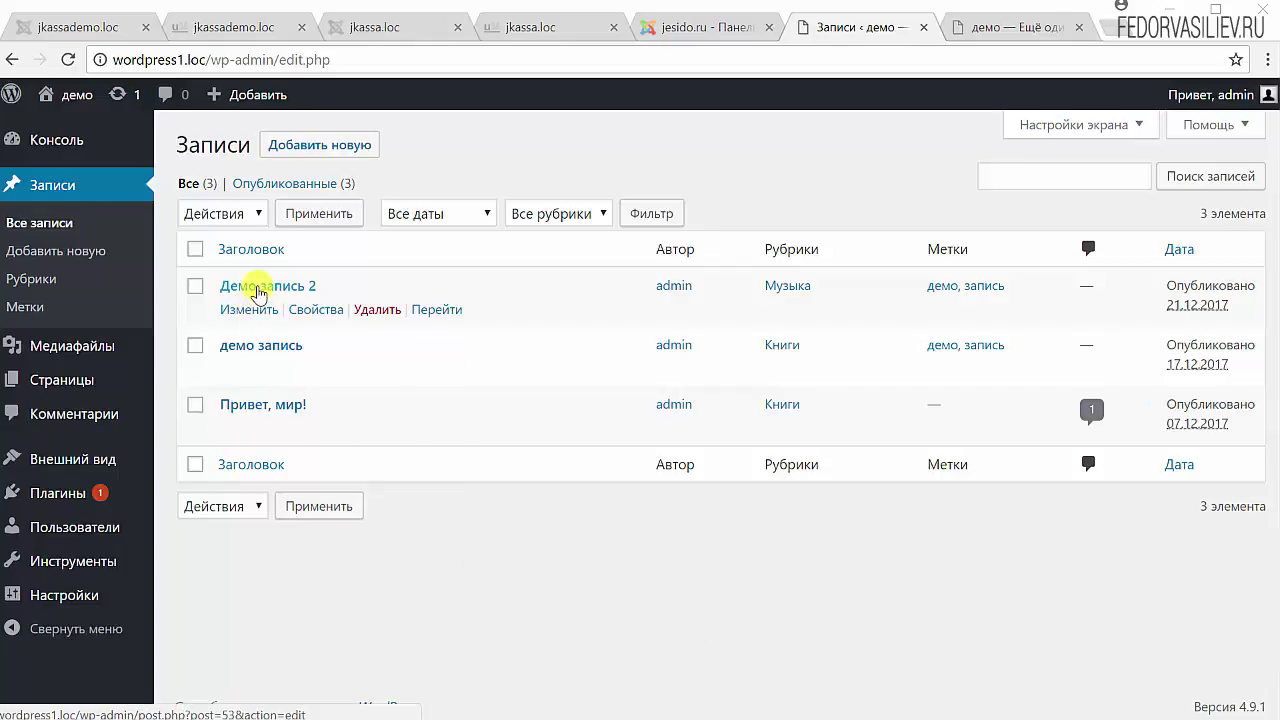
# - Open the post 'Демо запись 2' from the Записи list in the editor
pyautogui.click(258, 290)
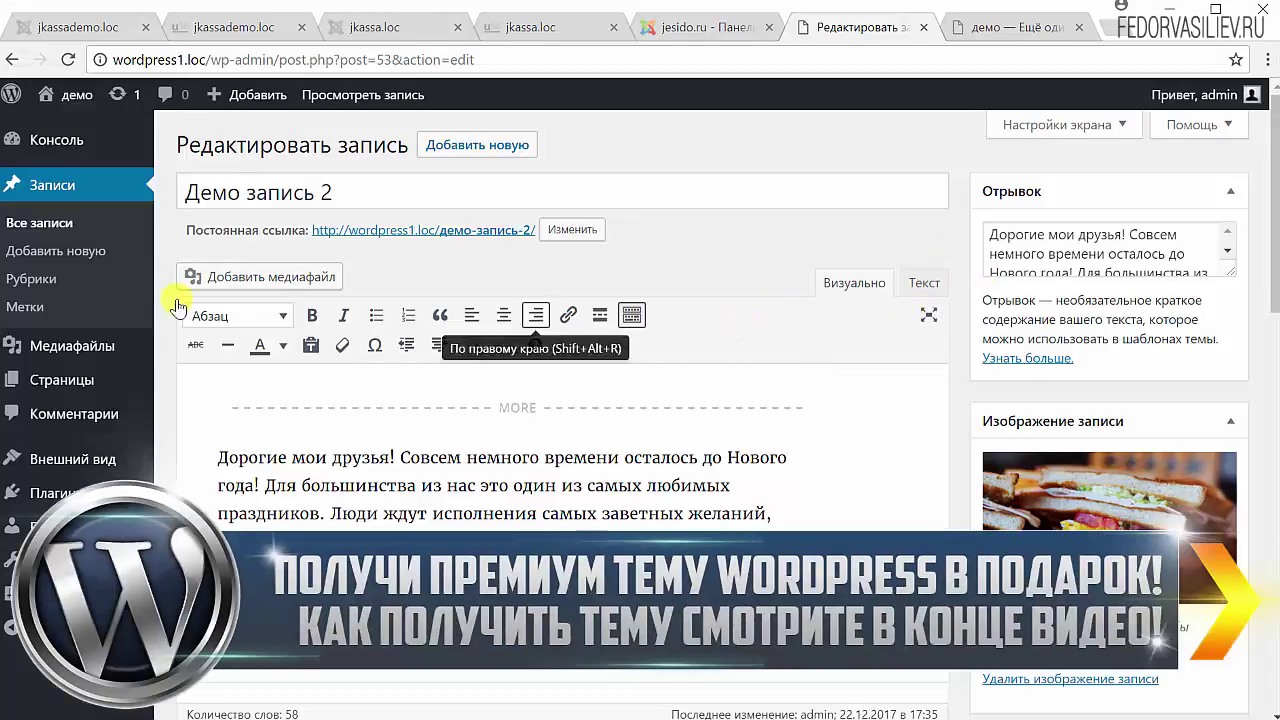
pyautogui.tripleClick(357, 189)
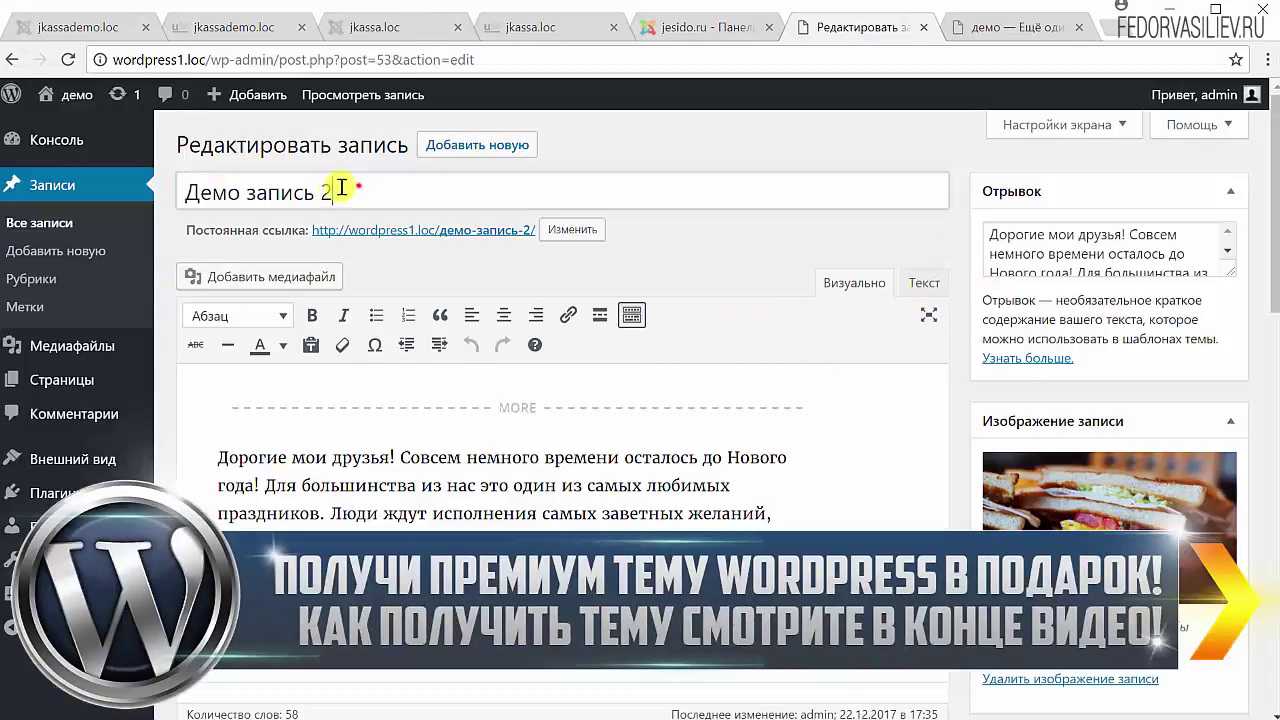
pyautogui.click(374, 262)
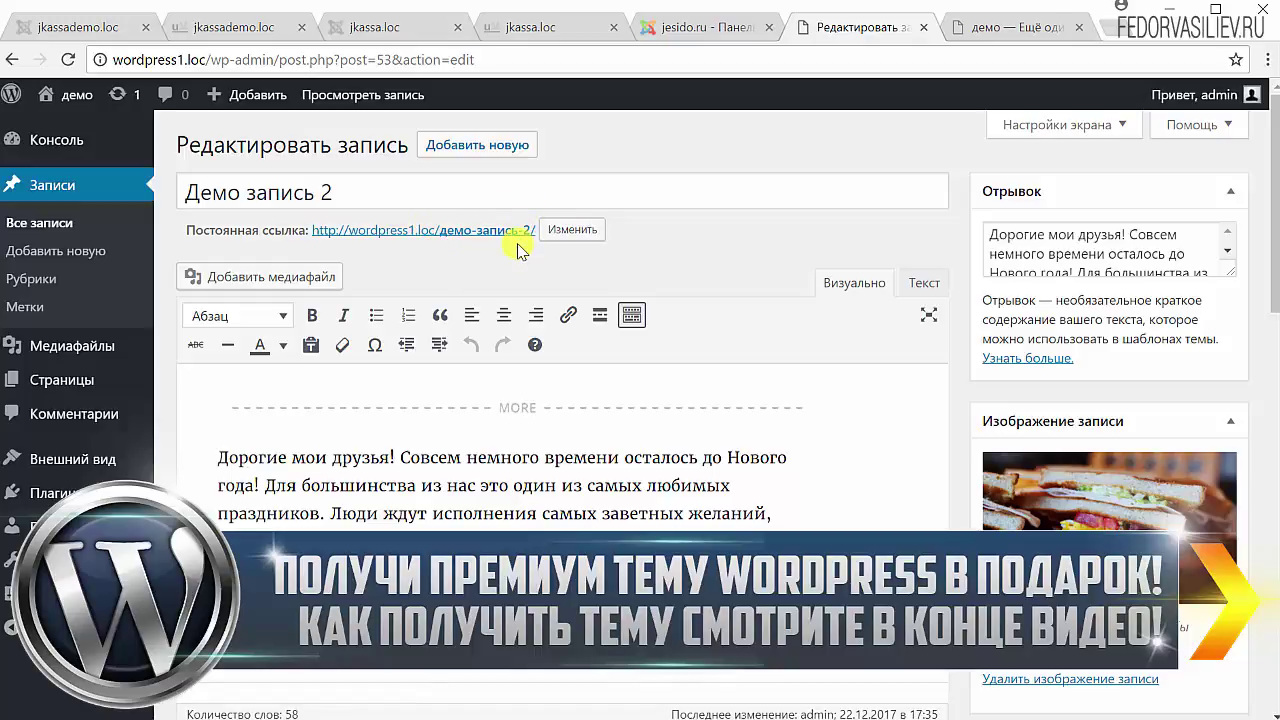
# - Edit the permalink slug демо-запись-2, select it, and save it unchanged with OK
pyautogui.click(574, 234)
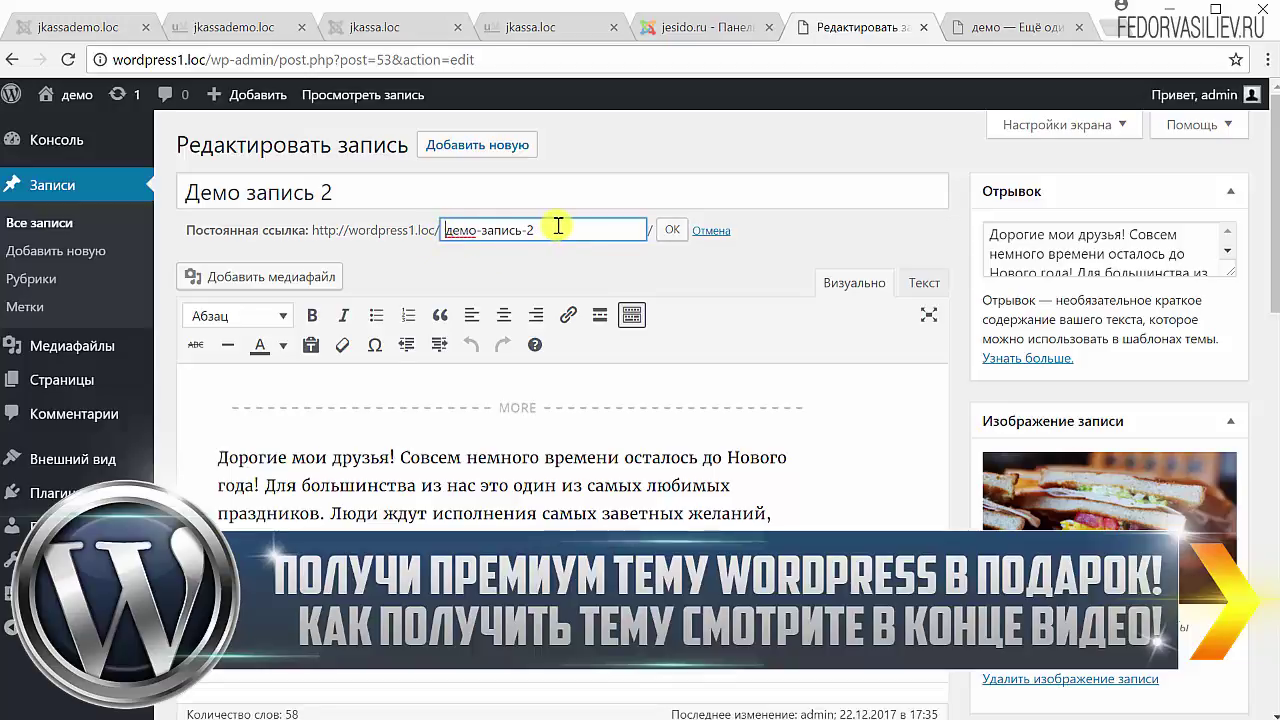
pyautogui.moveTo(560, 224); pyautogui.dragTo(417, 229)
pyautogui.click(487, 234)
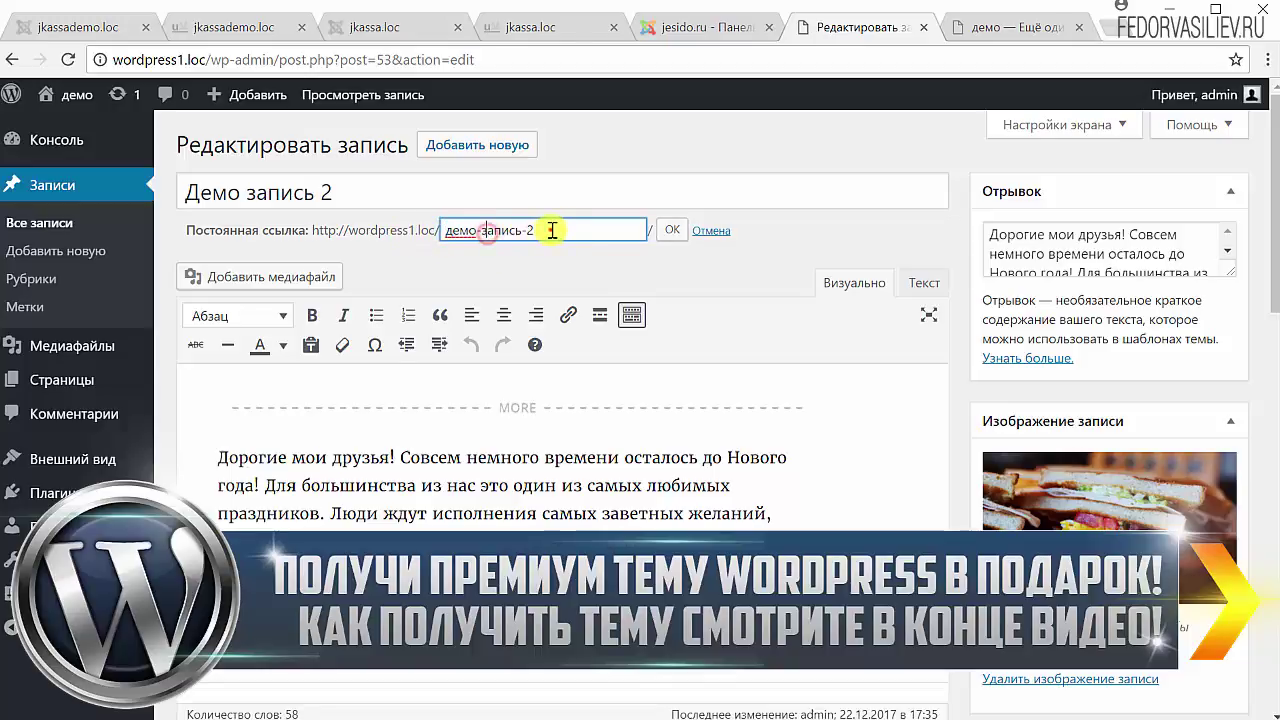
pyautogui.moveTo(551, 237); pyautogui.dragTo(451, 237)
pyautogui.click(454, 269)
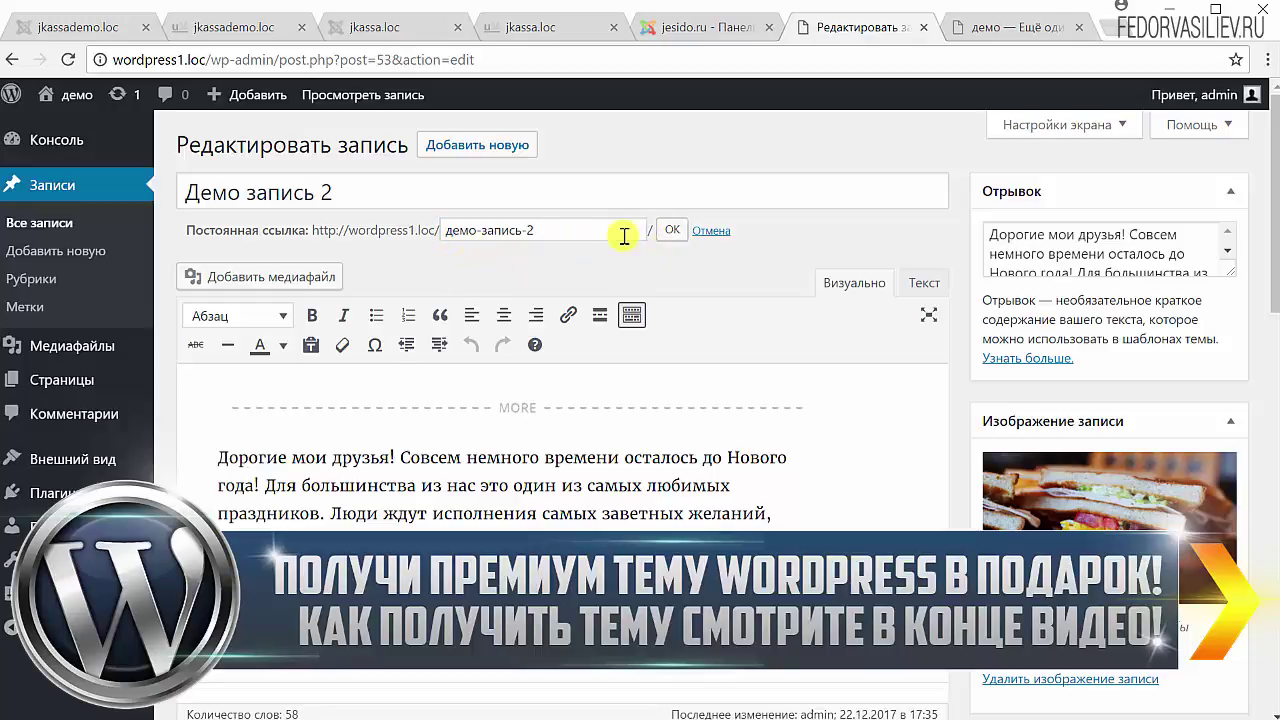
pyautogui.moveTo(546, 228); pyautogui.dragTo(438, 226)
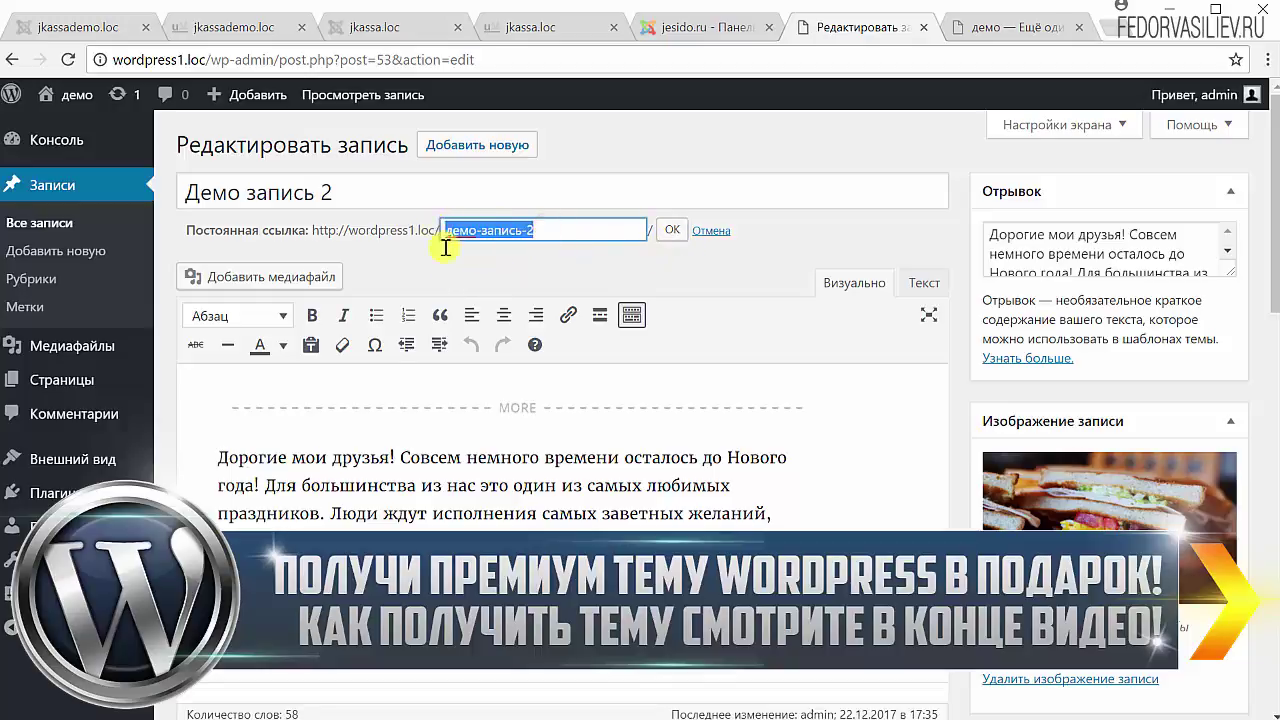
pyautogui.click(500, 229)
pyautogui.moveTo(568, 227); pyautogui.dragTo(410, 230)
pyautogui.click(496, 268)
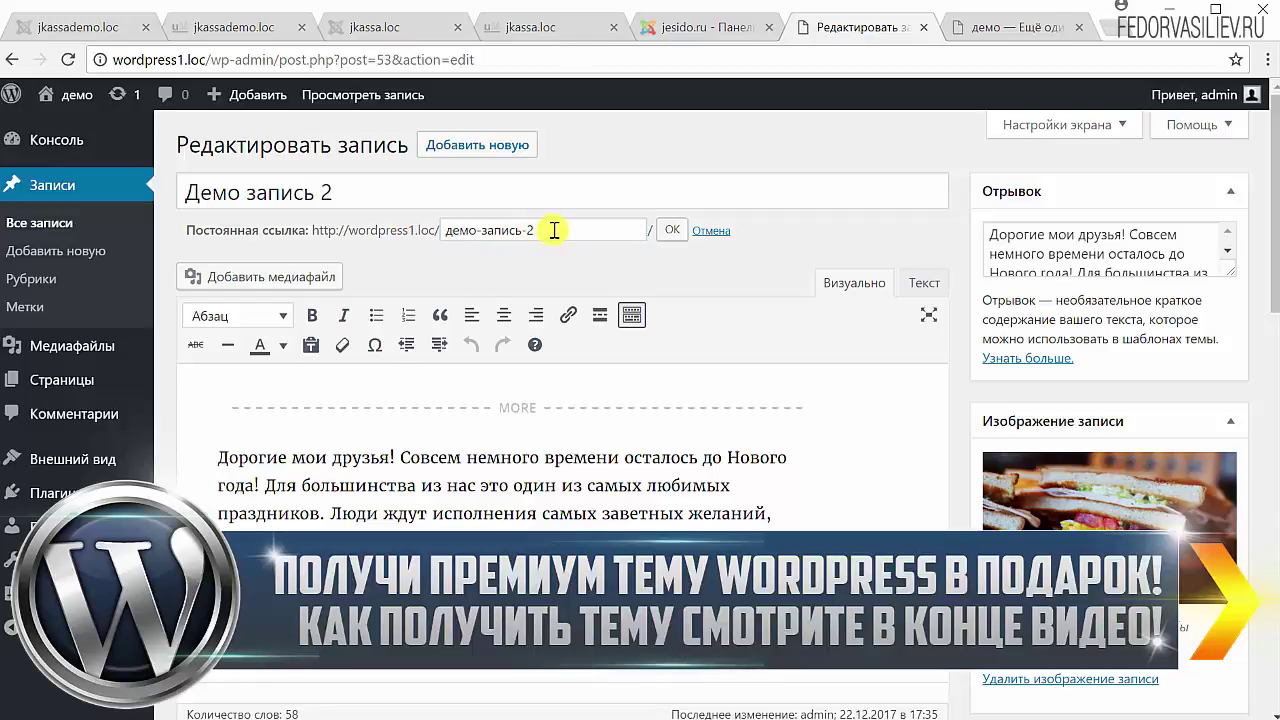
pyautogui.moveTo(563, 224); pyautogui.dragTo(449, 226)
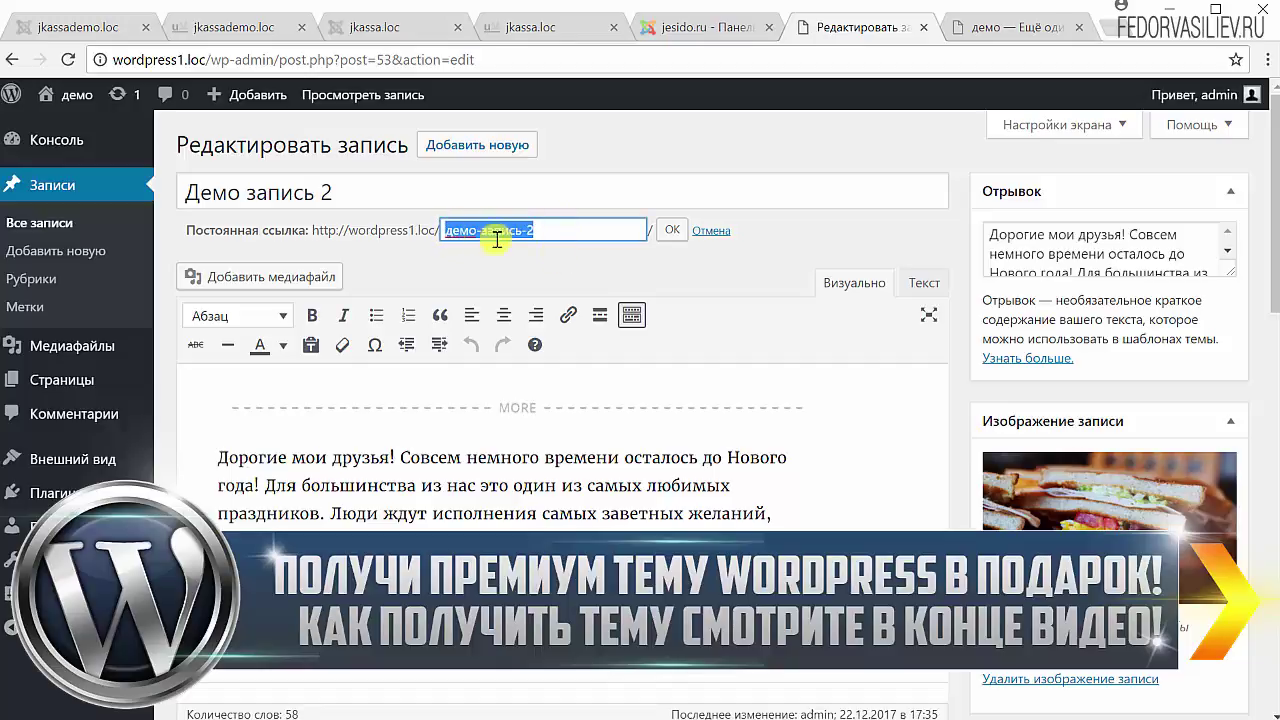
pyautogui.click(672, 232)
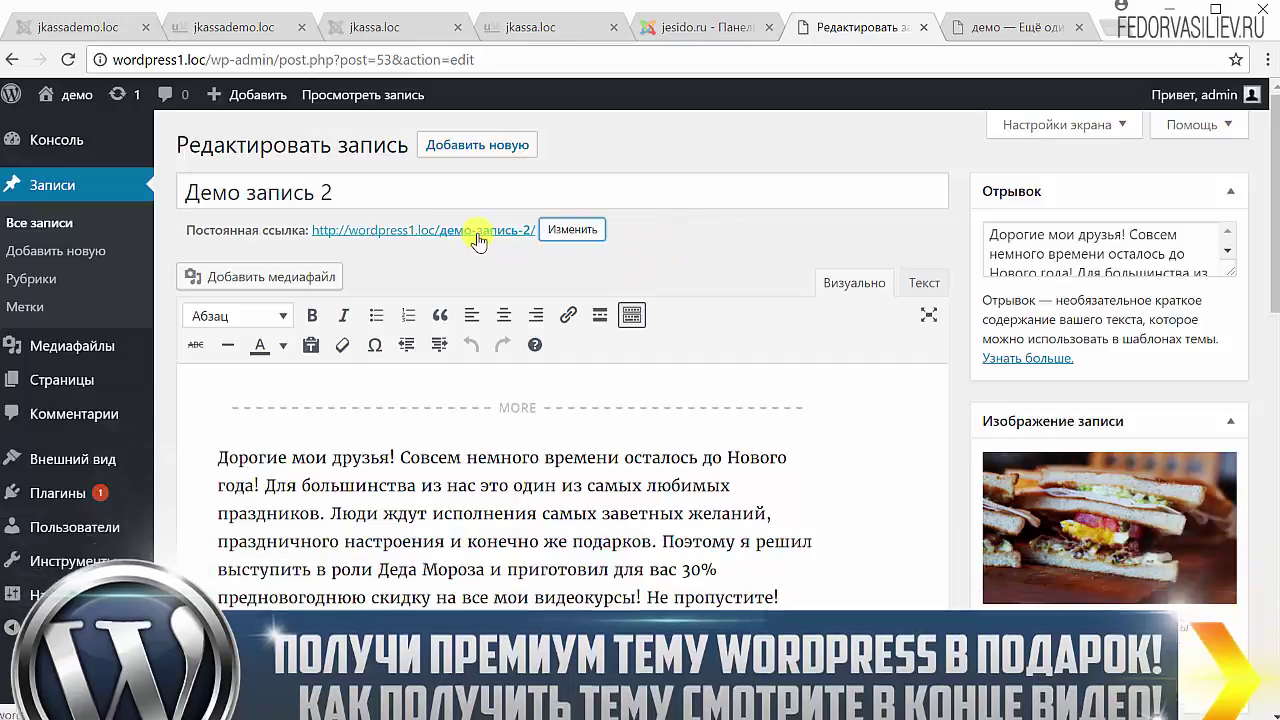
# - Reopen the slug, select демо-запись-2 again and confirm it unchanged
pyautogui.click(558, 229)
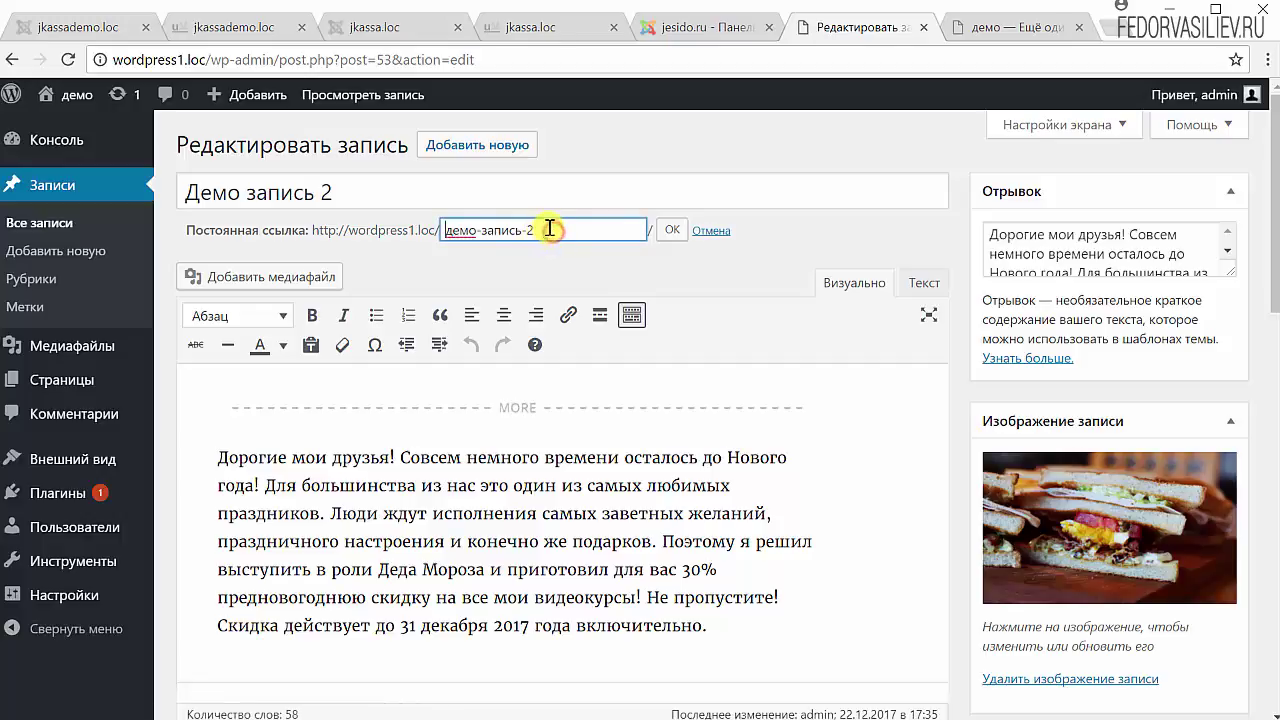
pyautogui.doubleClick(548, 228)
pyautogui.moveTo(497, 231); pyautogui.dragTo(438, 236)
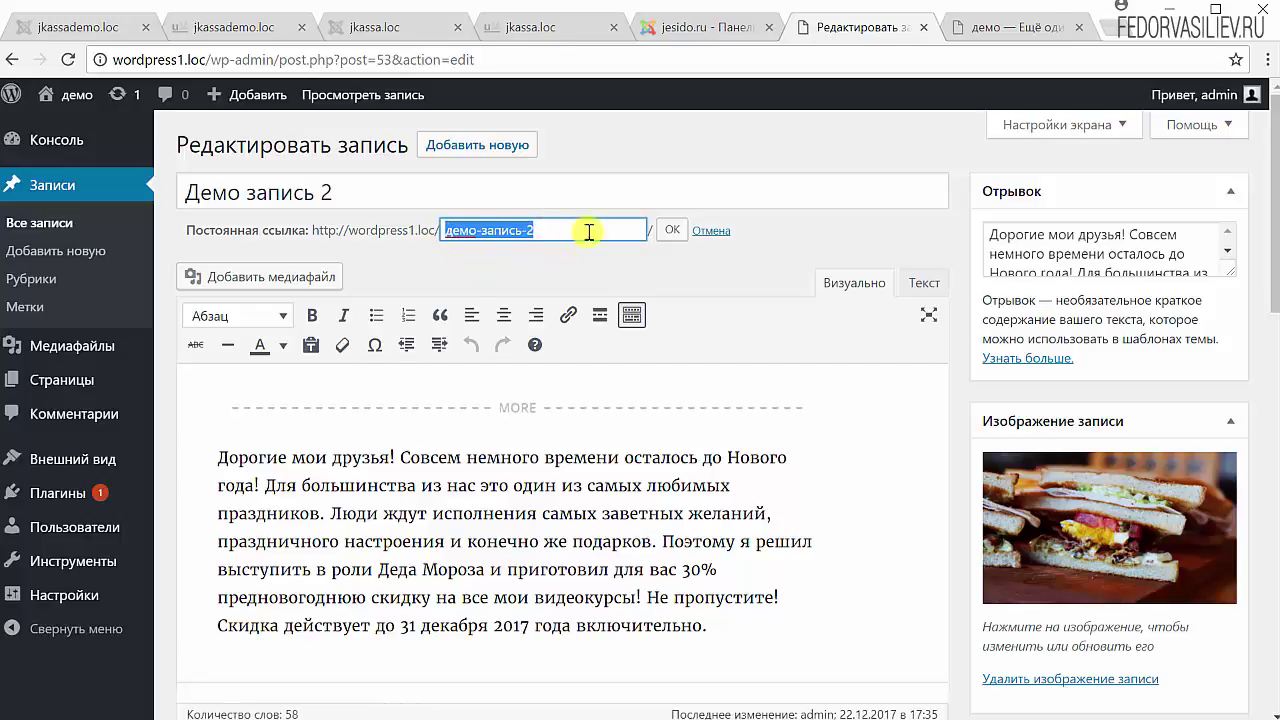
pyautogui.click(670, 236)
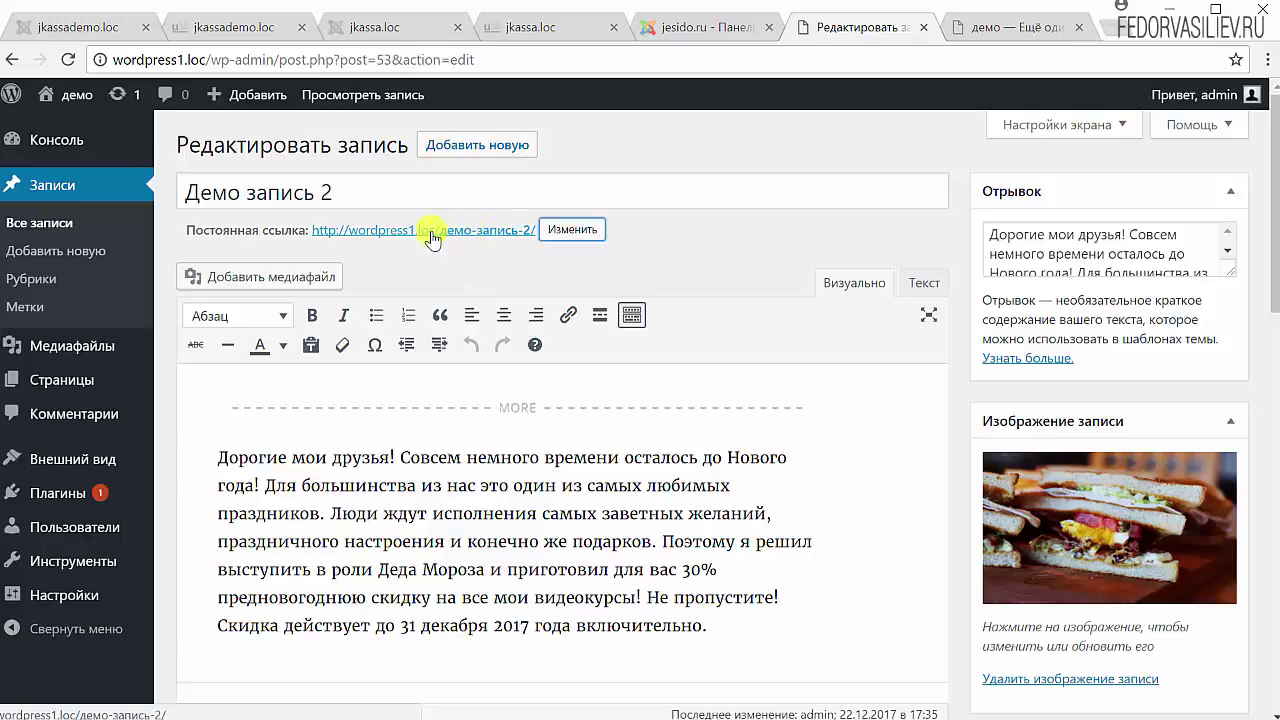
# - Reopen the permalink slug box and select the title and slug text
pyautogui.click(560, 232)
pyautogui.click(362, 189)
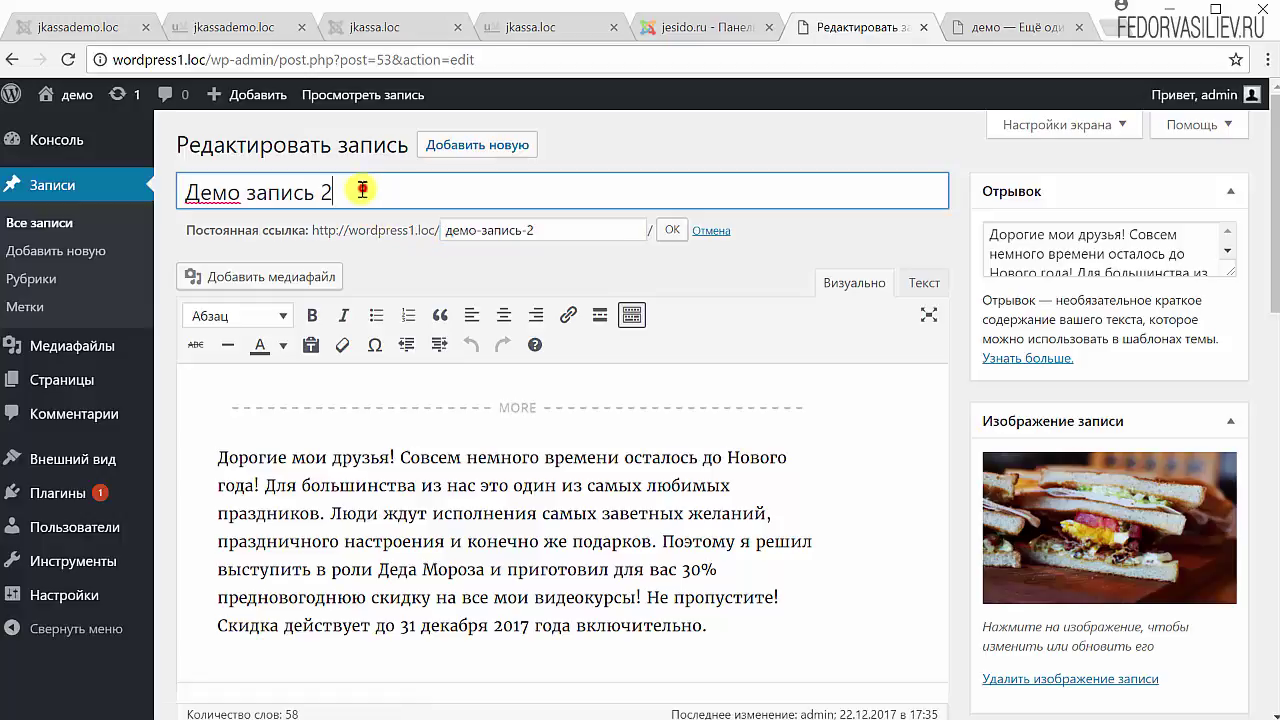
pyautogui.moveTo(362, 189); pyautogui.dragTo(178, 191)
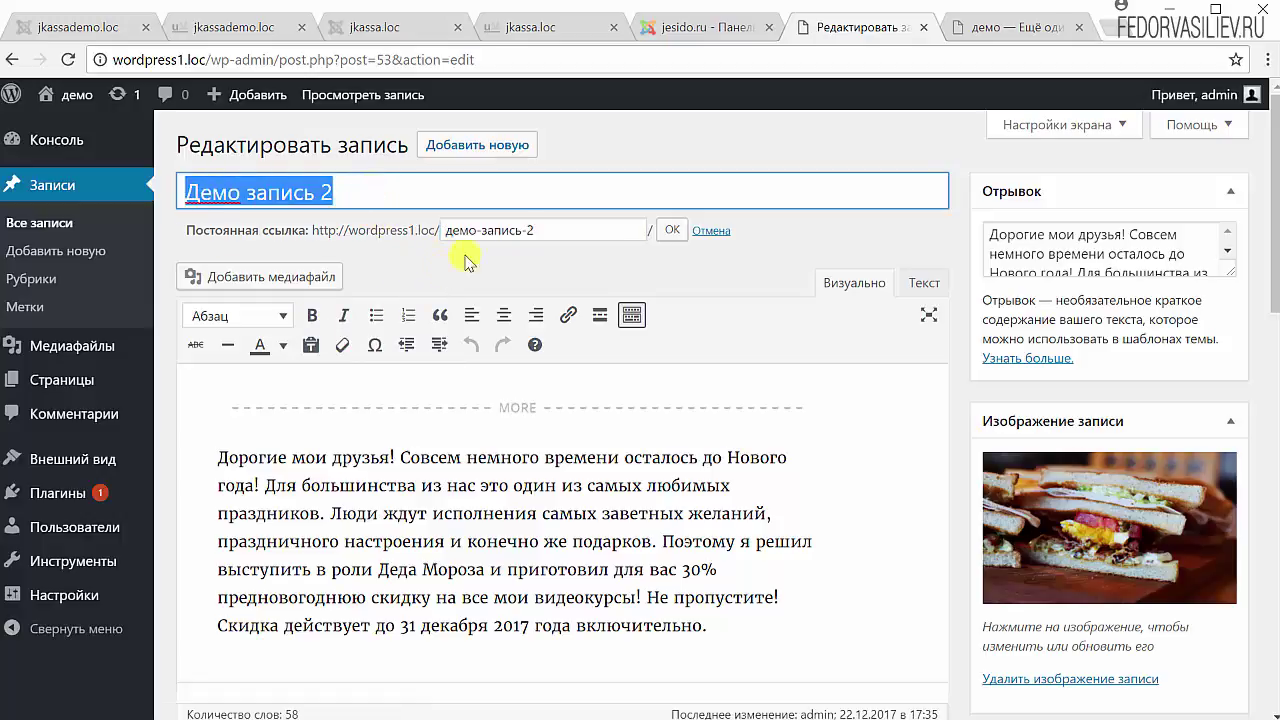
pyautogui.moveTo(552, 228); pyautogui.dragTo(443, 237)
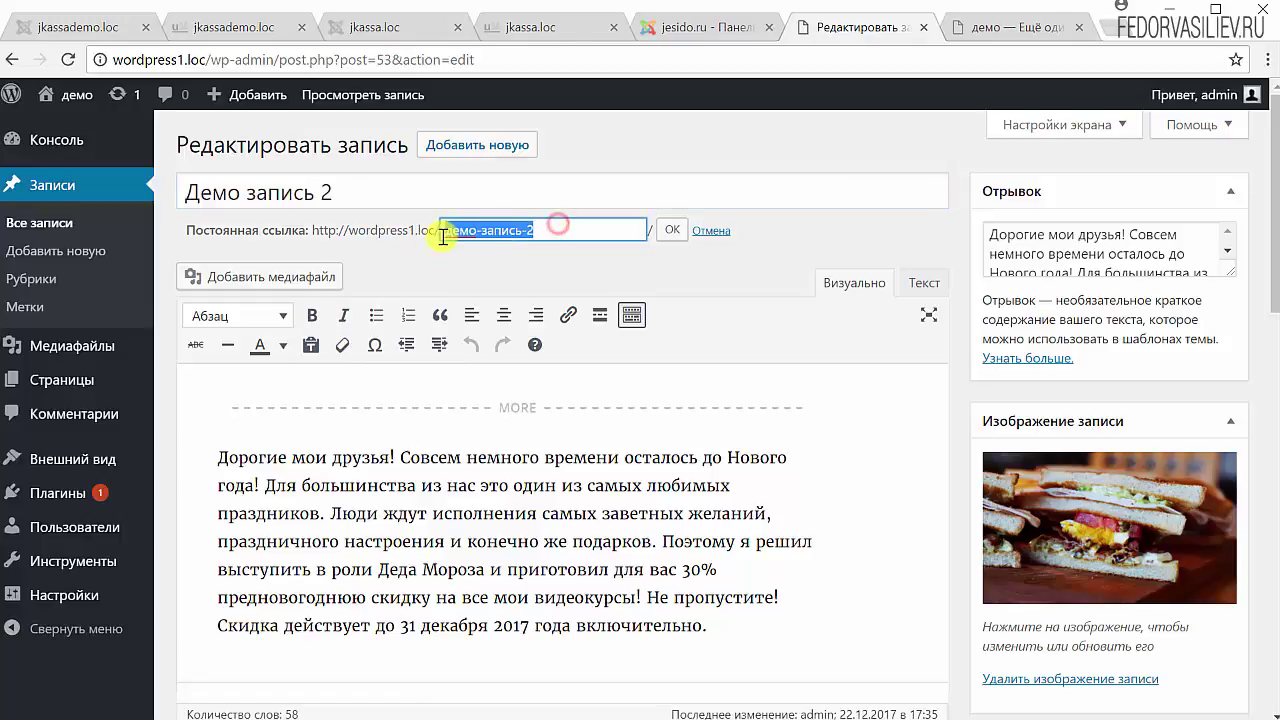
pyautogui.click(492, 272)
pyautogui.hotkey('ctrl', 'Tab')
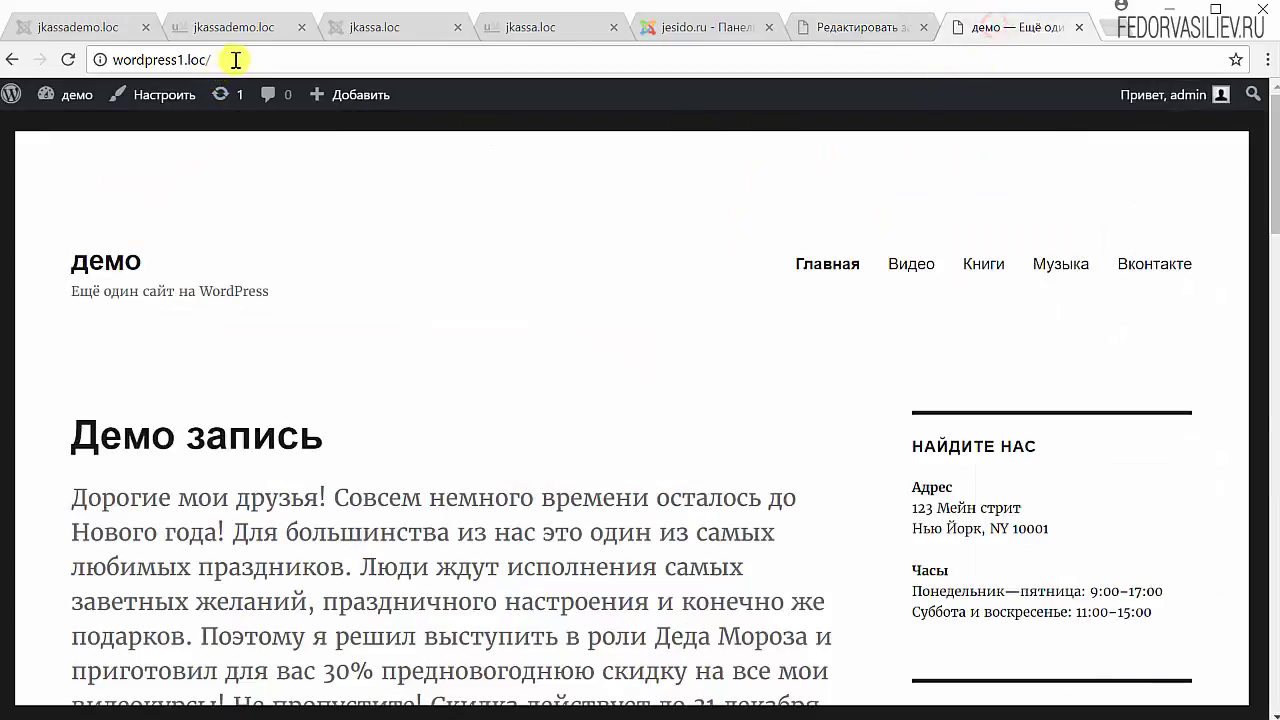
pyautogui.moveTo(177, 60); pyautogui.dragTo(40, 66)
pyautogui.scroll(-1, 371, 237)
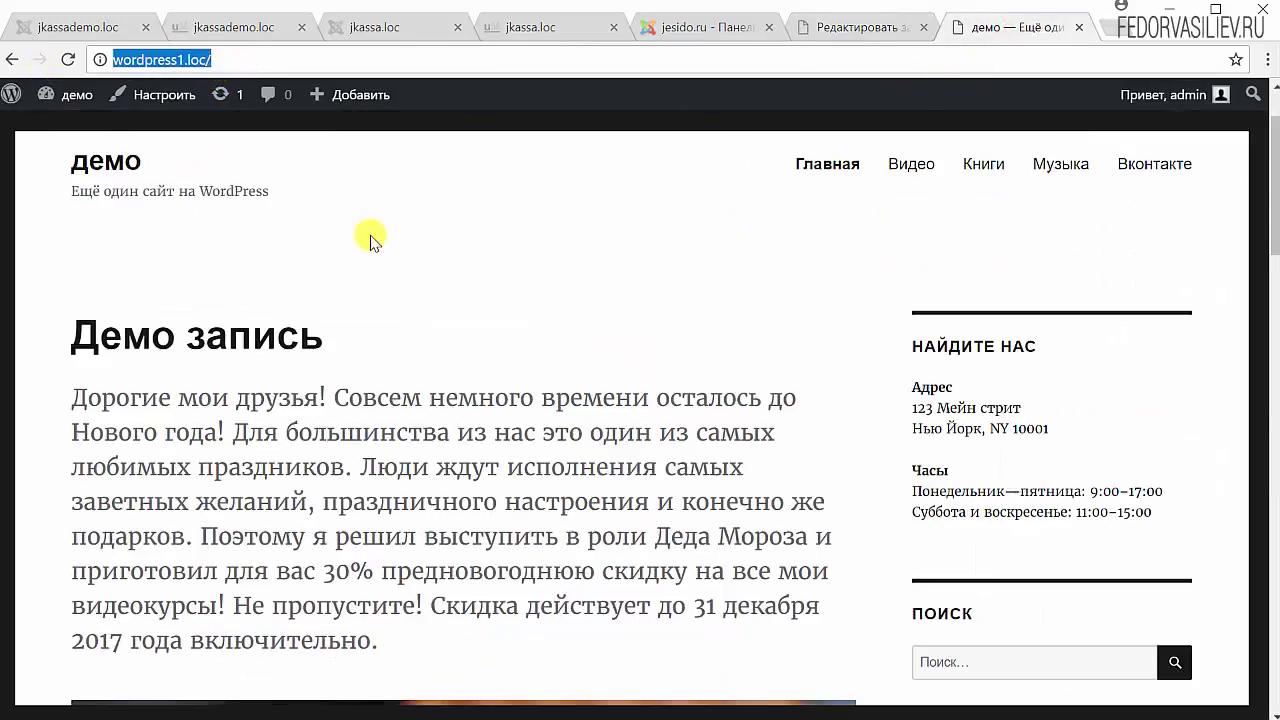
pyautogui.click(225, 335)
pyautogui.moveTo(334, 60); pyautogui.dragTo(210, 78)
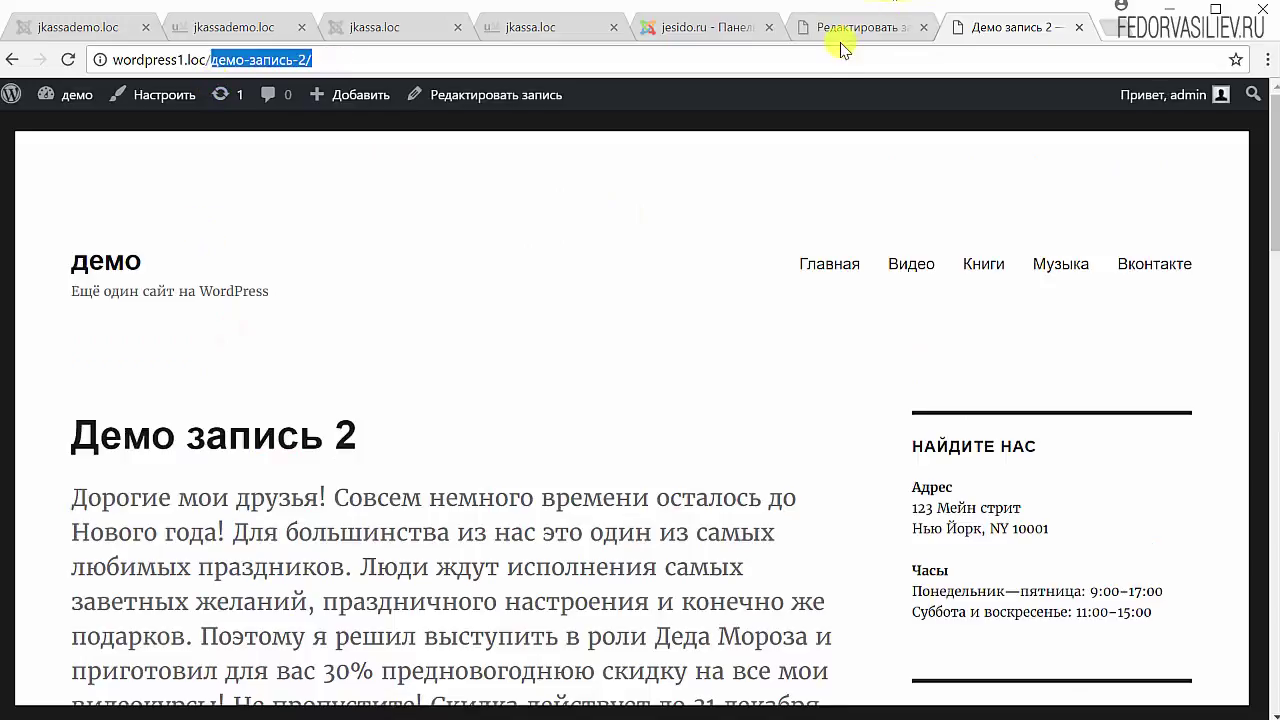
pyautogui.click(841, 42)
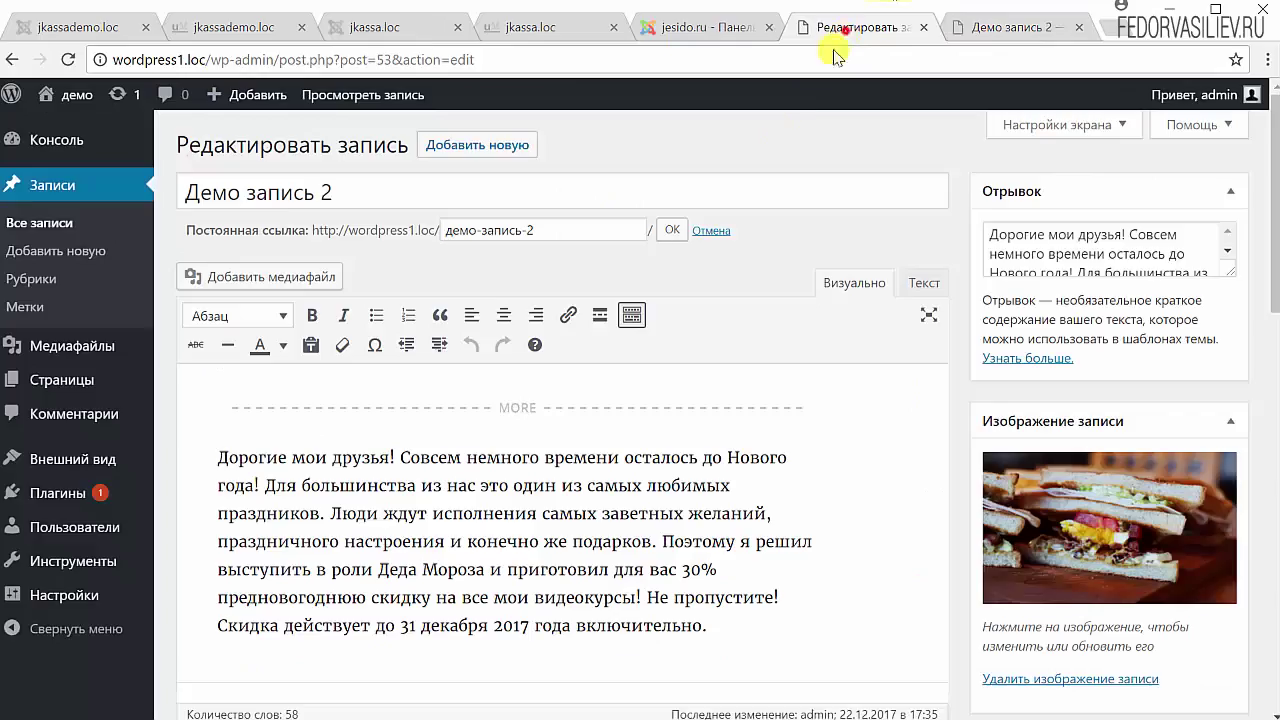
# - Cancel the permalink slug edit with Отмена and highlight the post text
pyautogui.click(711, 233)
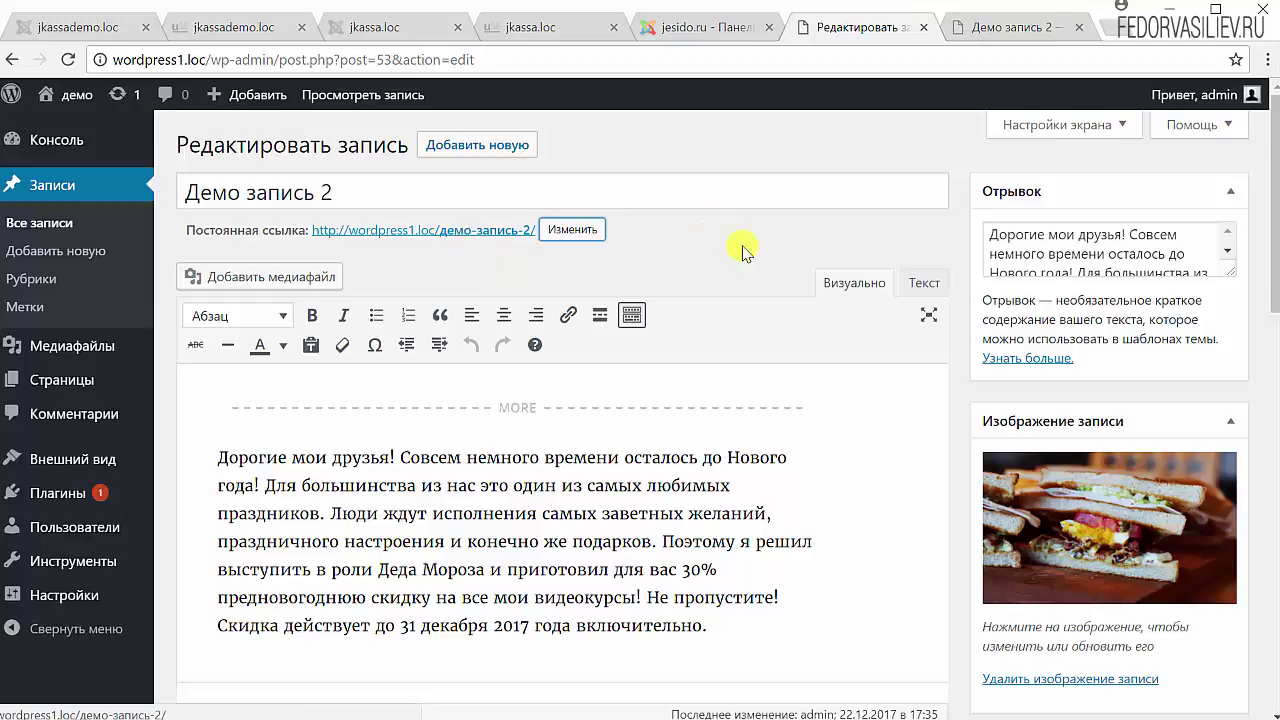
pyautogui.click(707, 617)
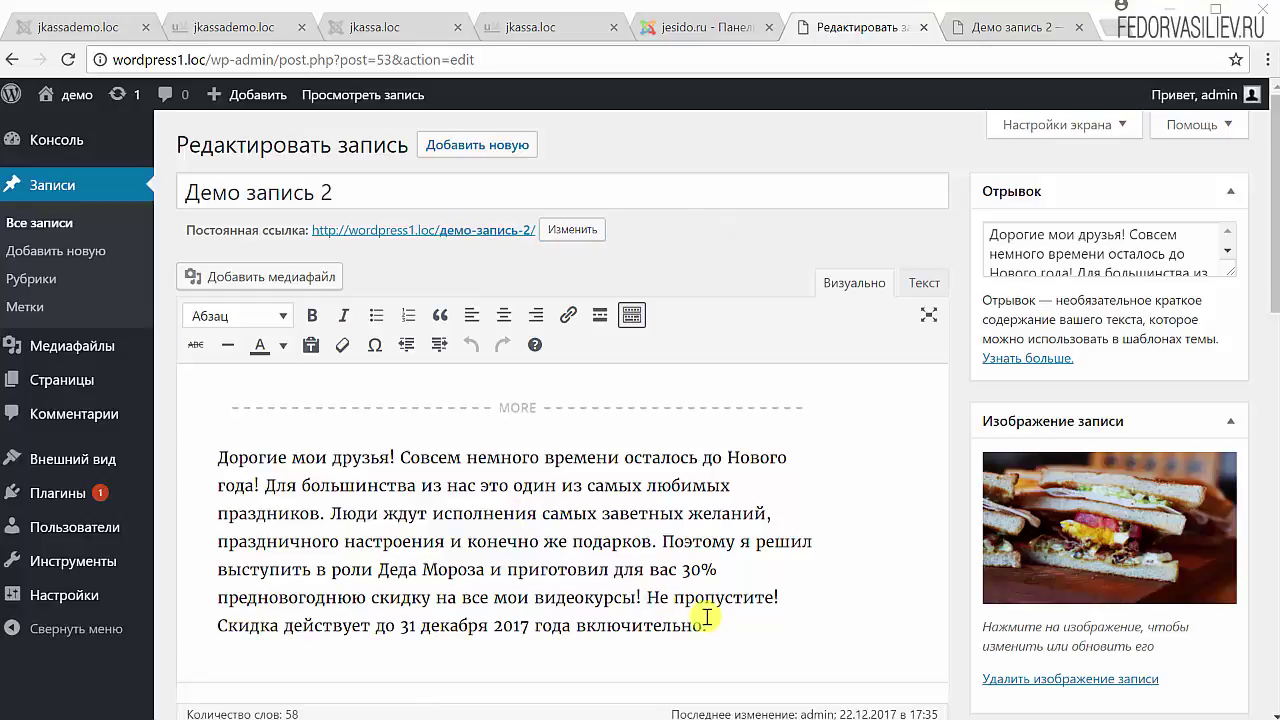
pyautogui.moveTo(728, 632); pyautogui.dragTo(217, 457)
pyautogui.click(356, 547)
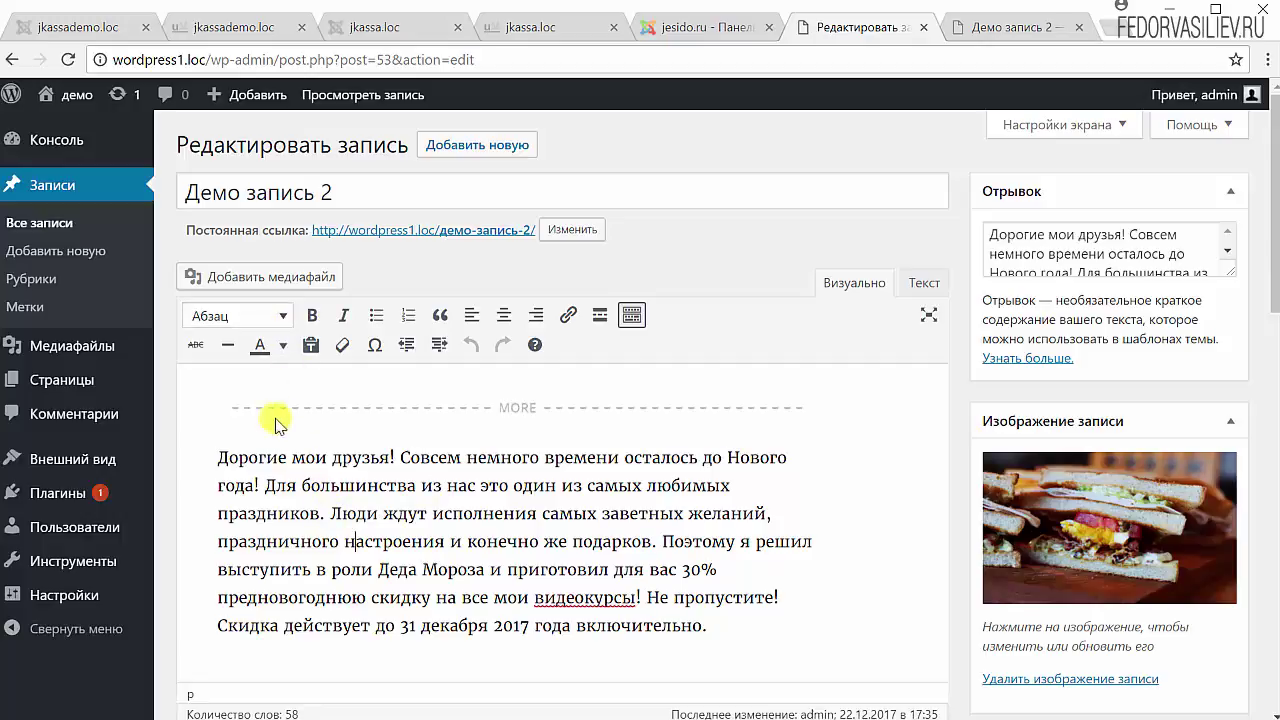
# - Highlight the Отрывок excerpt text and then the main post paragraph
pyautogui.scroll(-1, 452, 385)
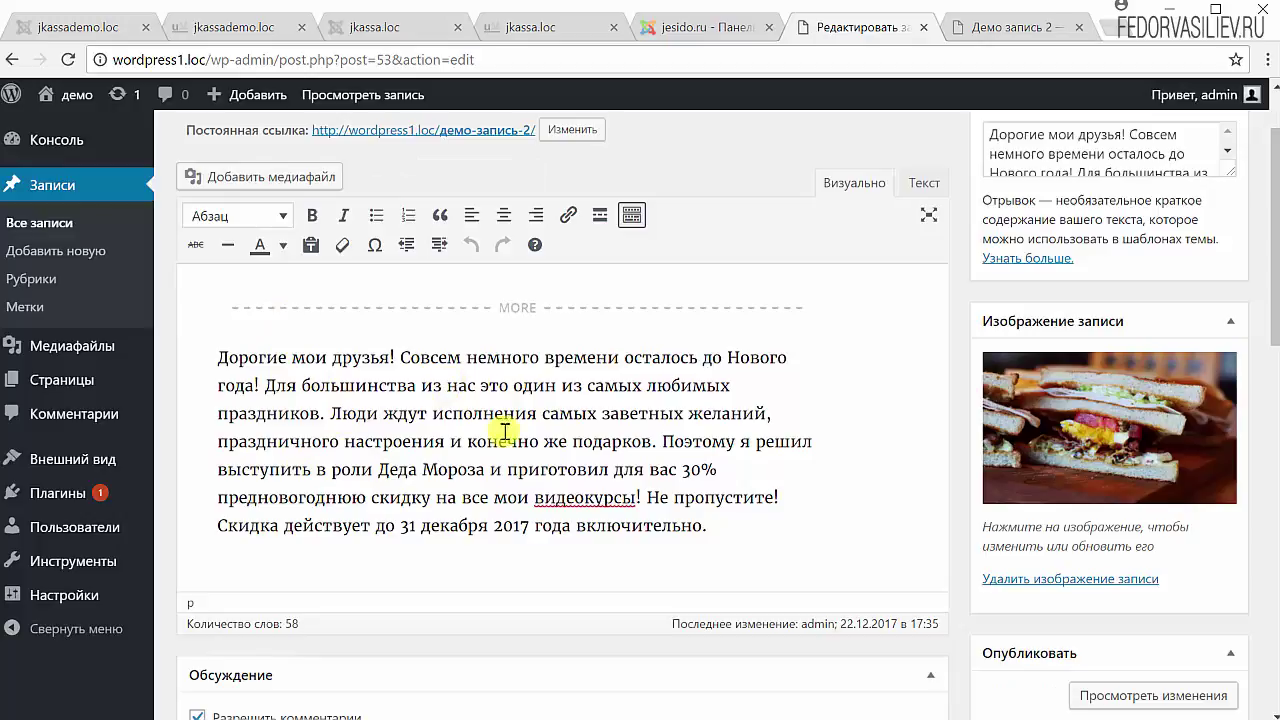
pyautogui.scroll(1, 400, 432)
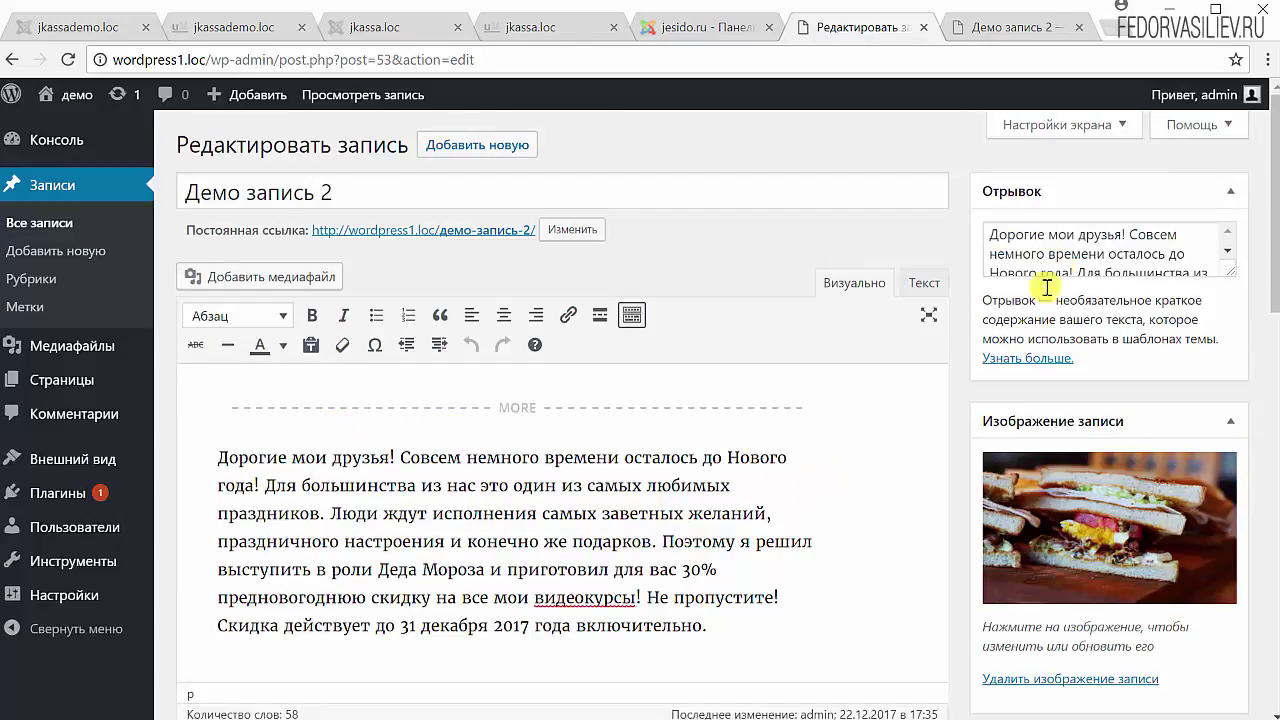
pyautogui.moveTo(993, 234); pyautogui.dragTo(1088, 283)
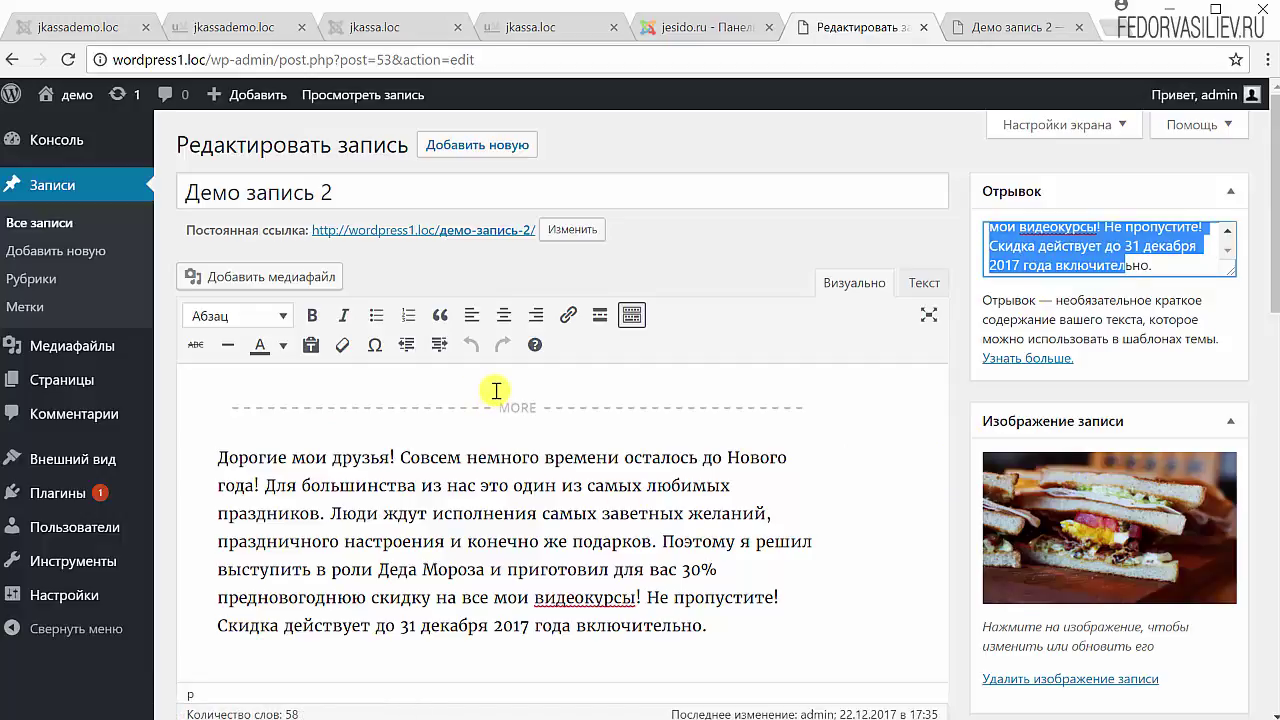
pyautogui.moveTo(740, 632); pyautogui.dragTo(235, 458)
pyautogui.scroll(-1, 792, 526)
pyautogui.click(716, 537)
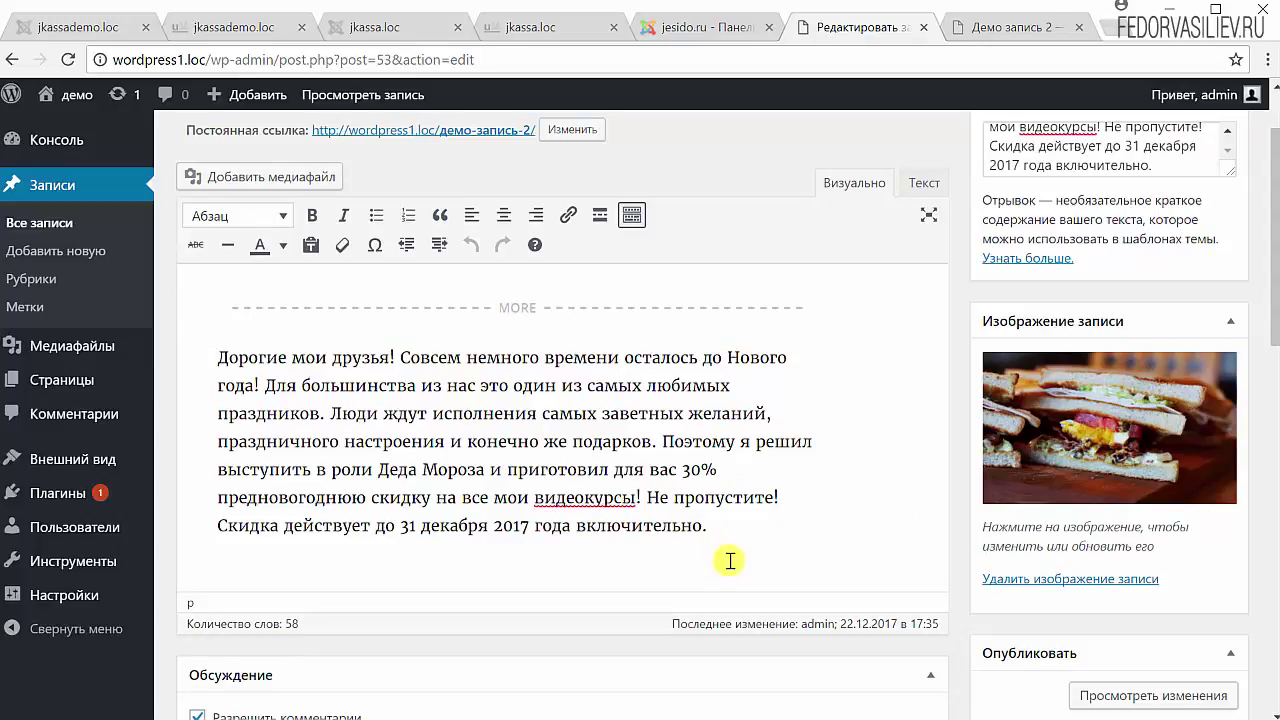
pyautogui.scroll(1, 571, 463)
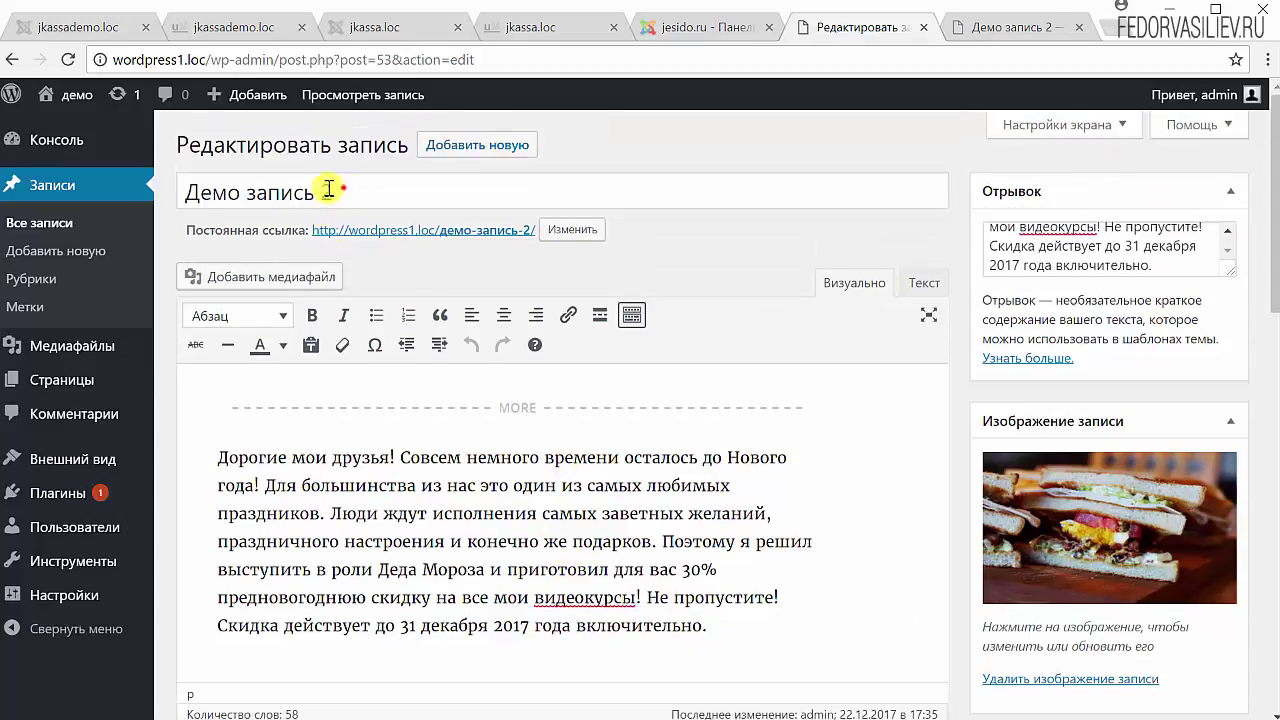
# - Copy the title 'Демо запись 2' and paste it on a new line below the text
pyautogui.moveTo(341, 189); pyautogui.dragTo(195, 197)
pyautogui.rightClick(195, 197)
pyautogui.click(248, 236)
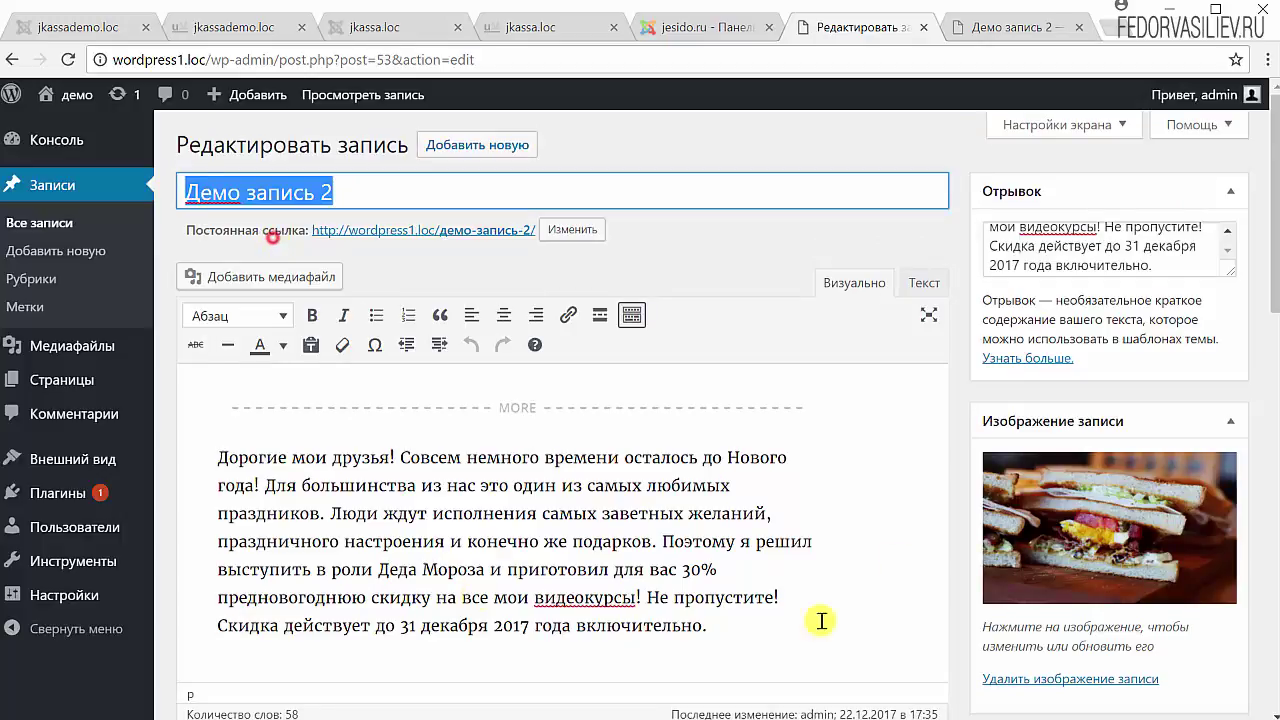
pyautogui.scroll(-2, 924, 500)
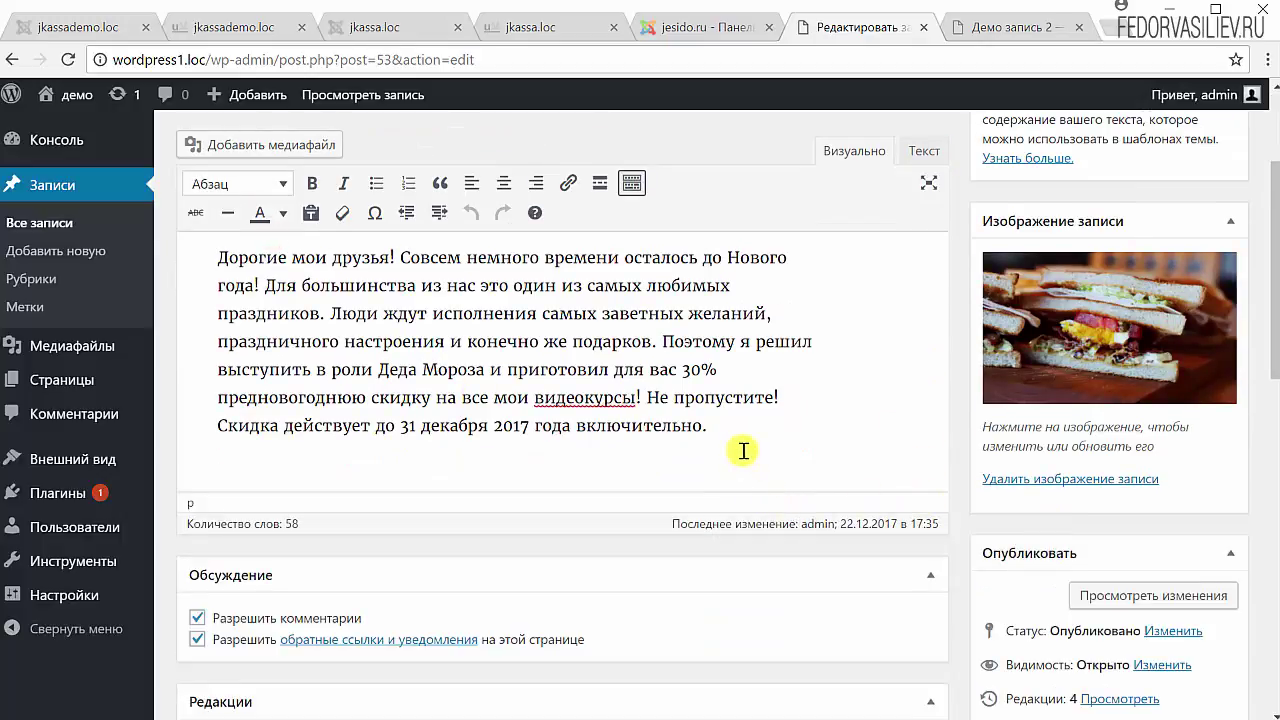
pyautogui.press('Return')
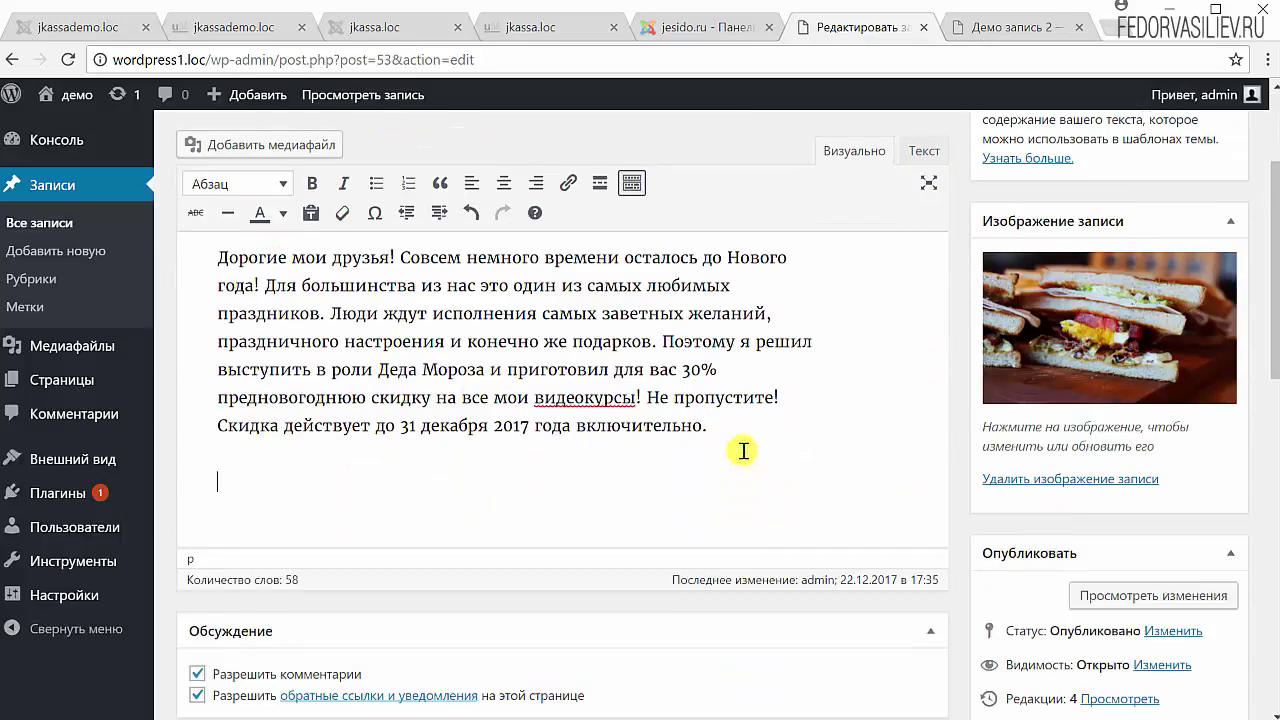
pyautogui.hotkey('ctrl', 'v')
# - Change the pasted line's 2 to 3 and select the whole 'Демо запись 3' line
pyautogui.click(338, 485)
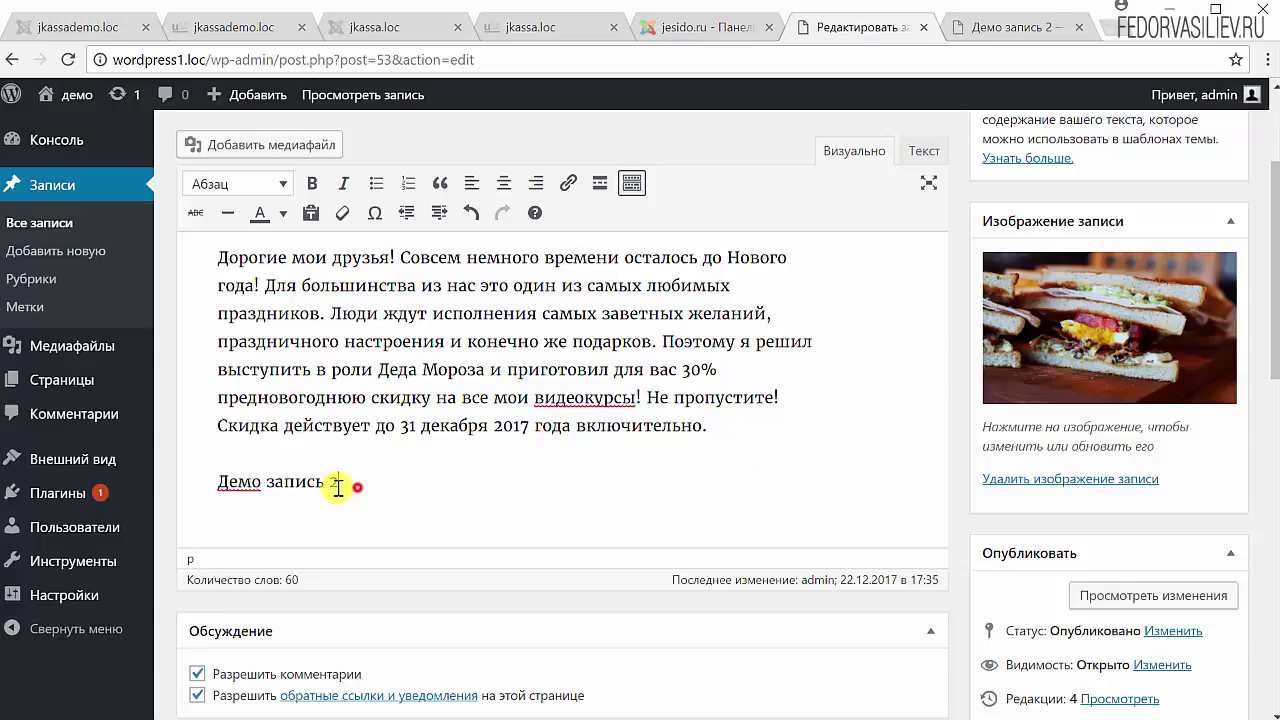
pyautogui.doubleClick(334, 484)
pyautogui.write('3')
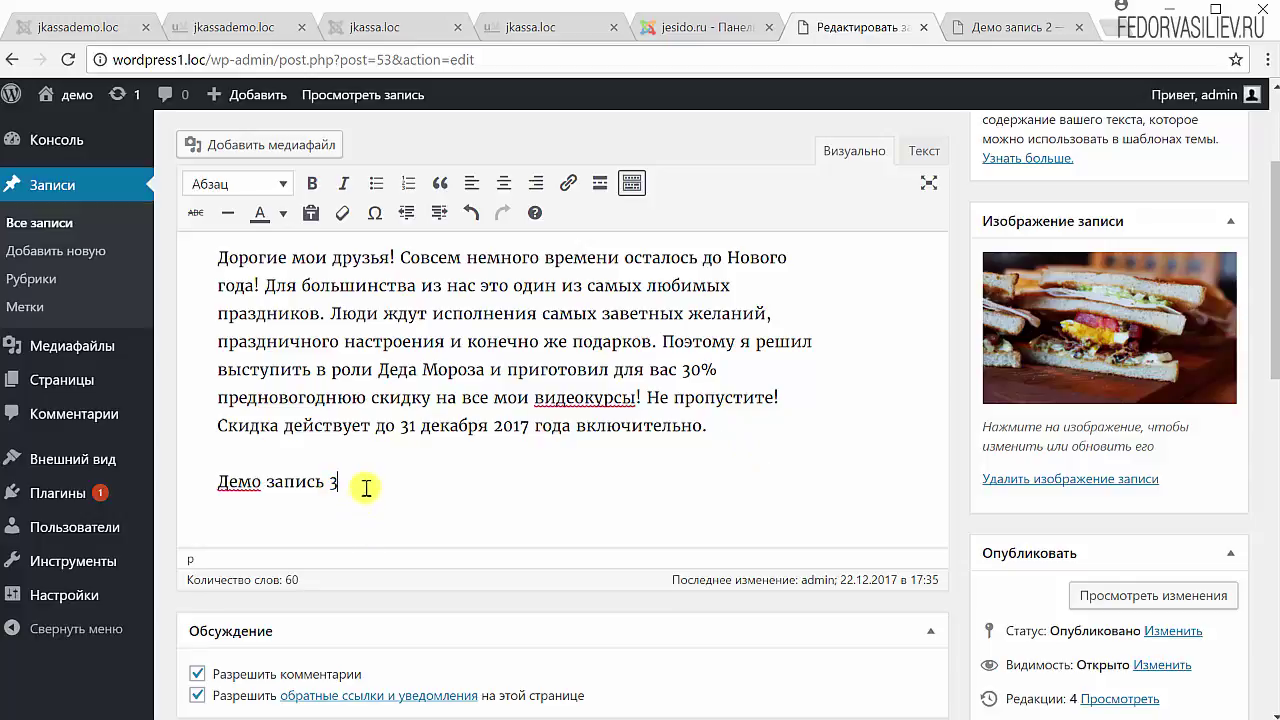
pyautogui.moveTo(363, 486); pyautogui.dragTo(198, 497)
pyautogui.scroll(2, 608, 457)
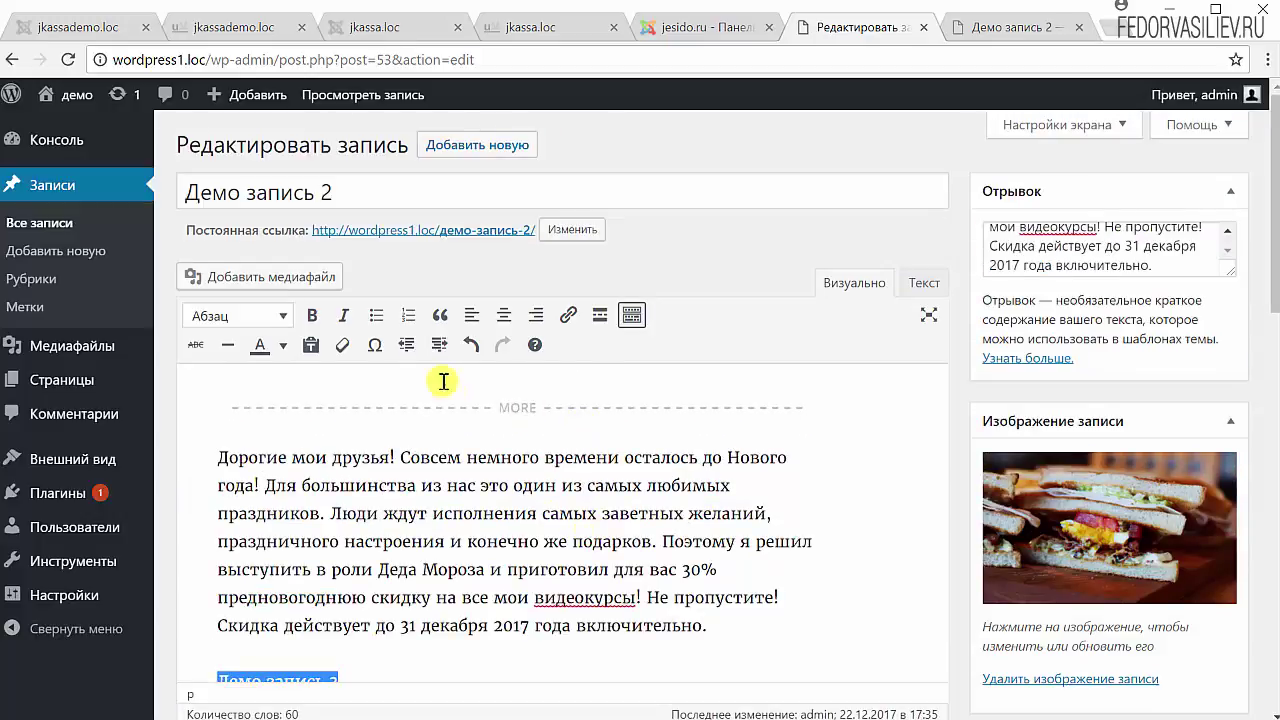
pyautogui.click(286, 317)
# - Format the 'Демо запись 3' line as Заголовок 2
pyautogui.click(288, 318)
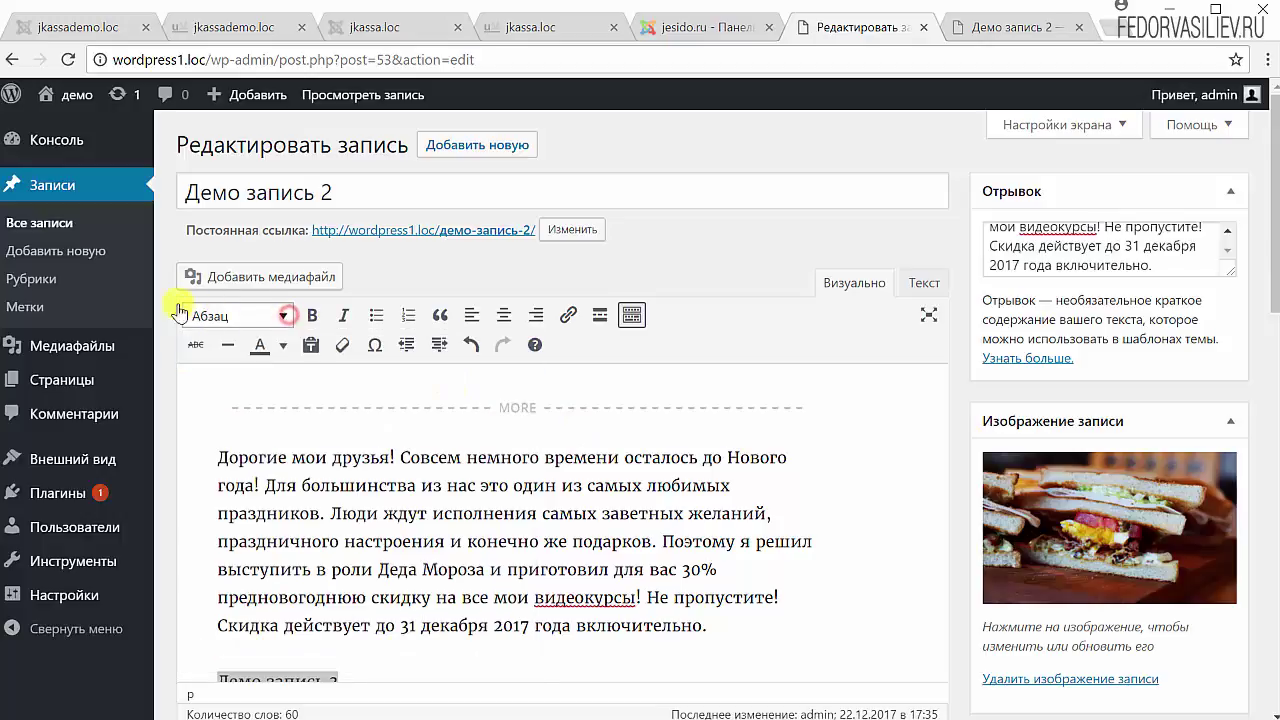
pyautogui.click(282, 317)
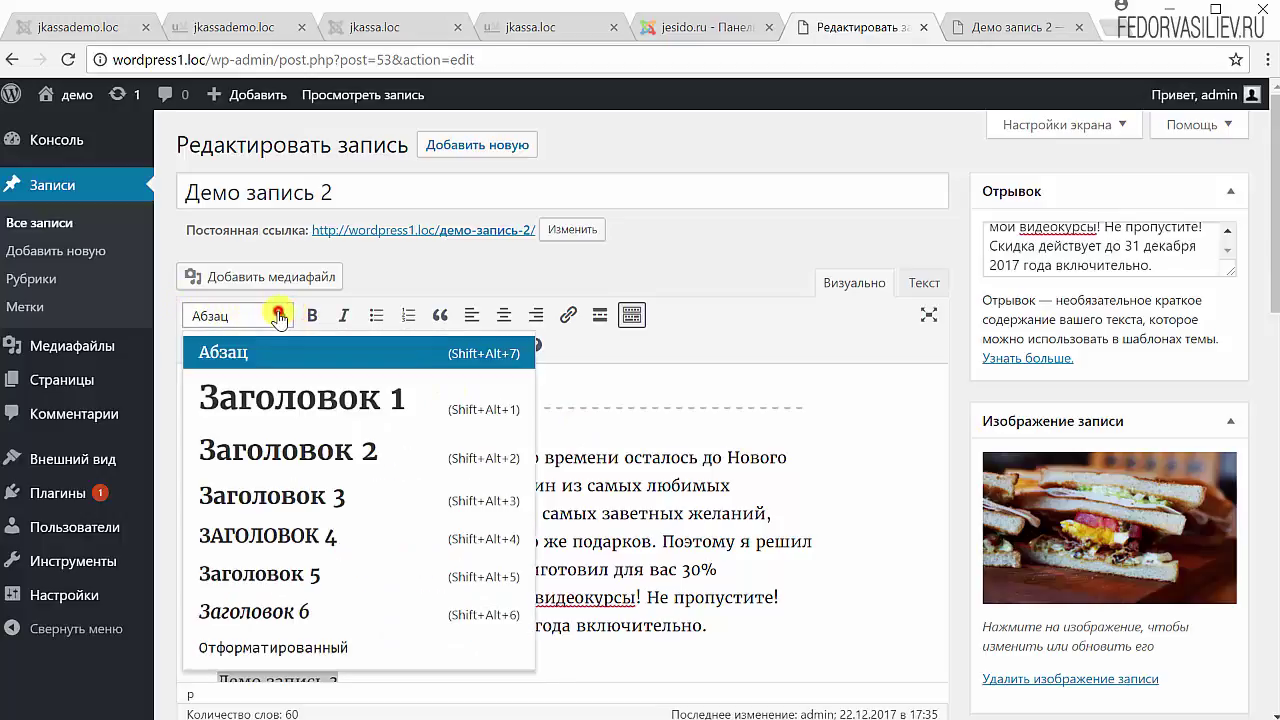
pyautogui.click(330, 452)
pyautogui.scroll(-2, 440, 465)
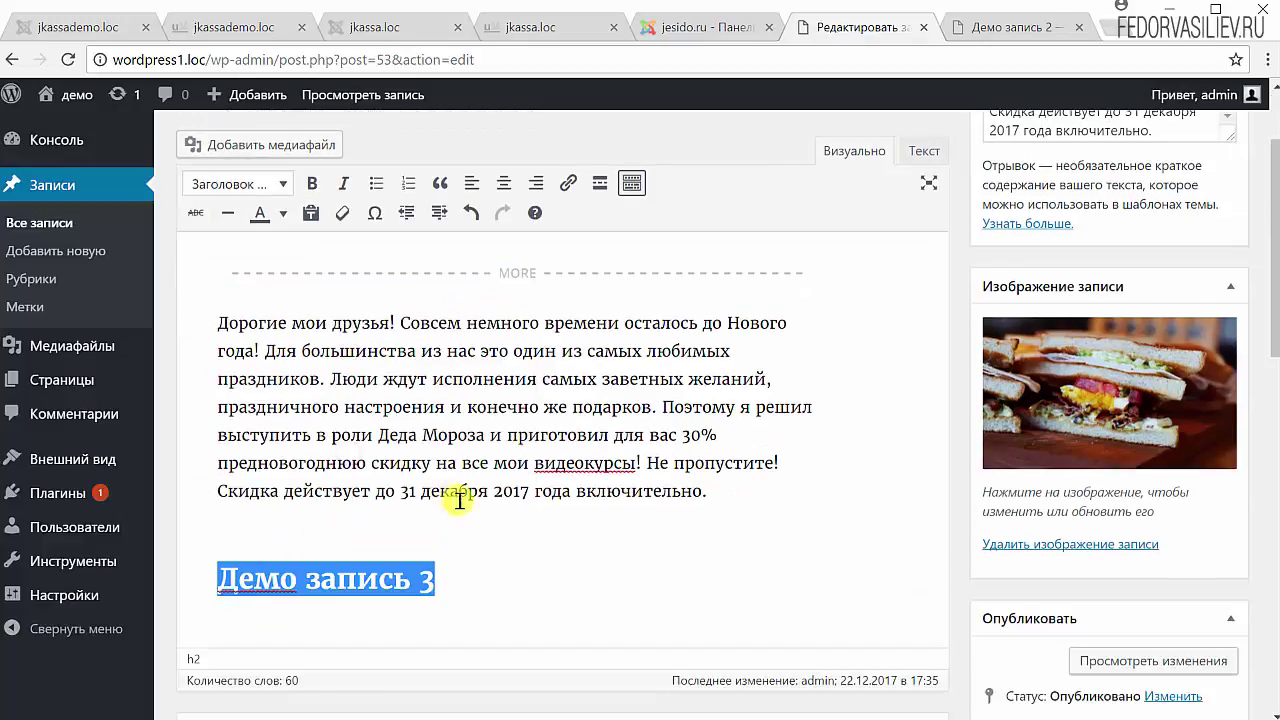
pyautogui.click(491, 585)
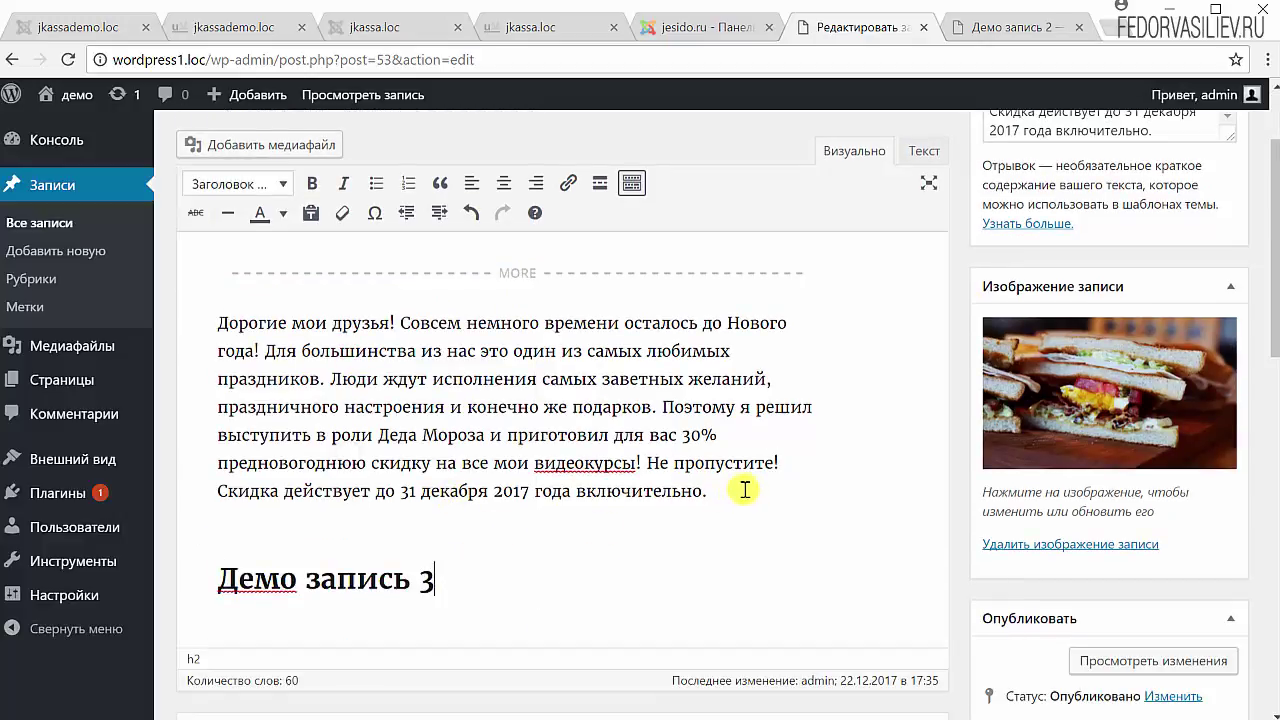
# - Add an empty paragraph below the 'Демо запись 3' heading
pyautogui.moveTo(724, 490); pyautogui.dragTo(183, 314)
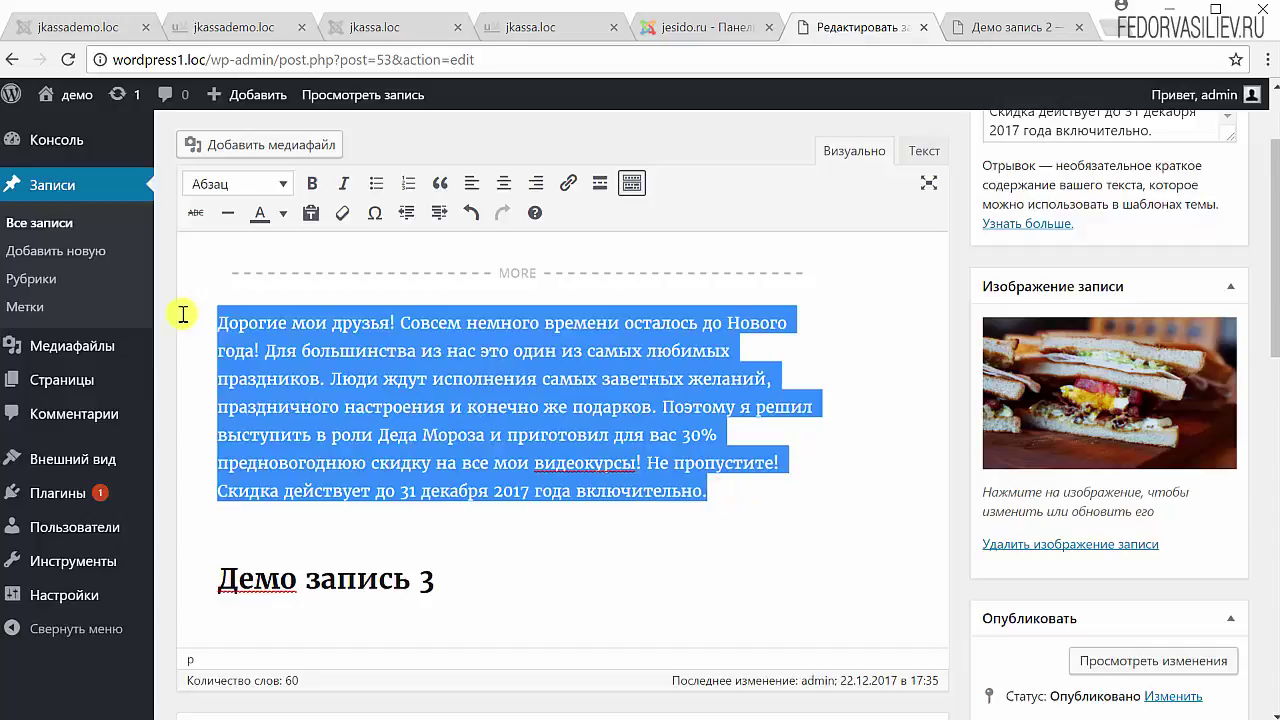
pyautogui.scroll(-2, 468, 358)
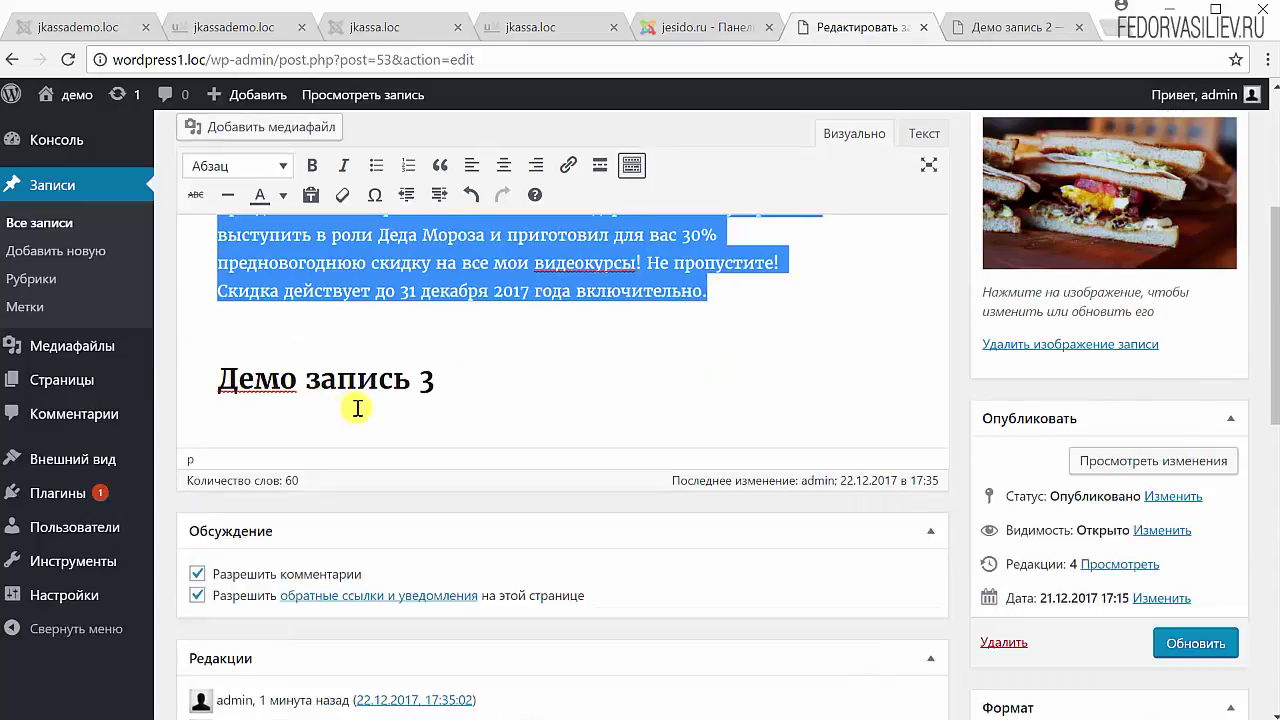
pyautogui.scroll(1, 490, 415)
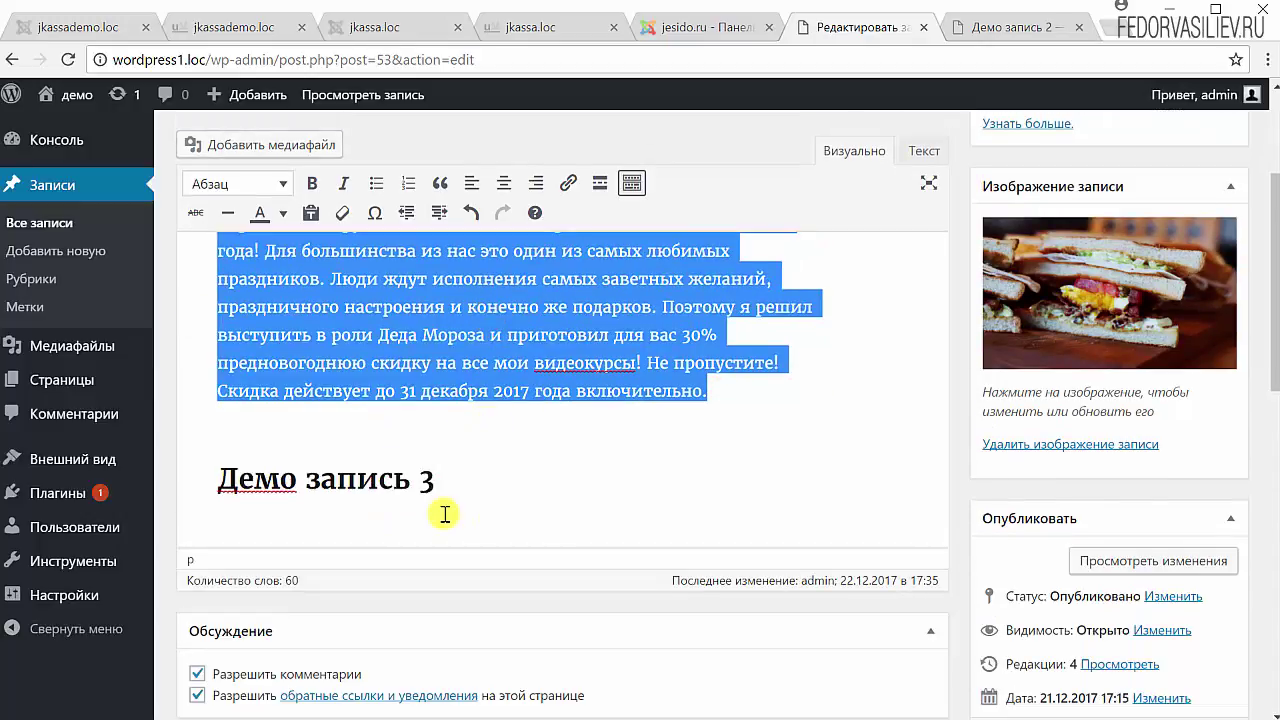
pyautogui.click(449, 485)
pyautogui.press('Return')
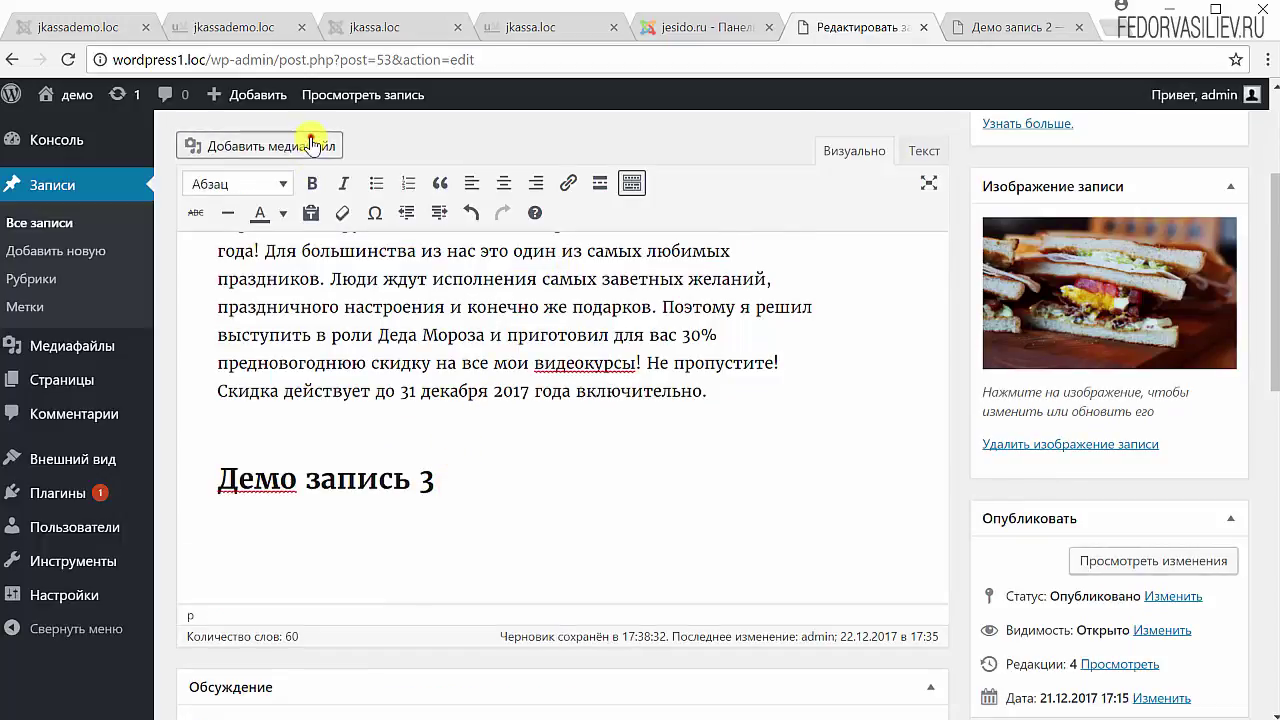
pyautogui.click(295, 145)
pyautogui.click(468, 307)
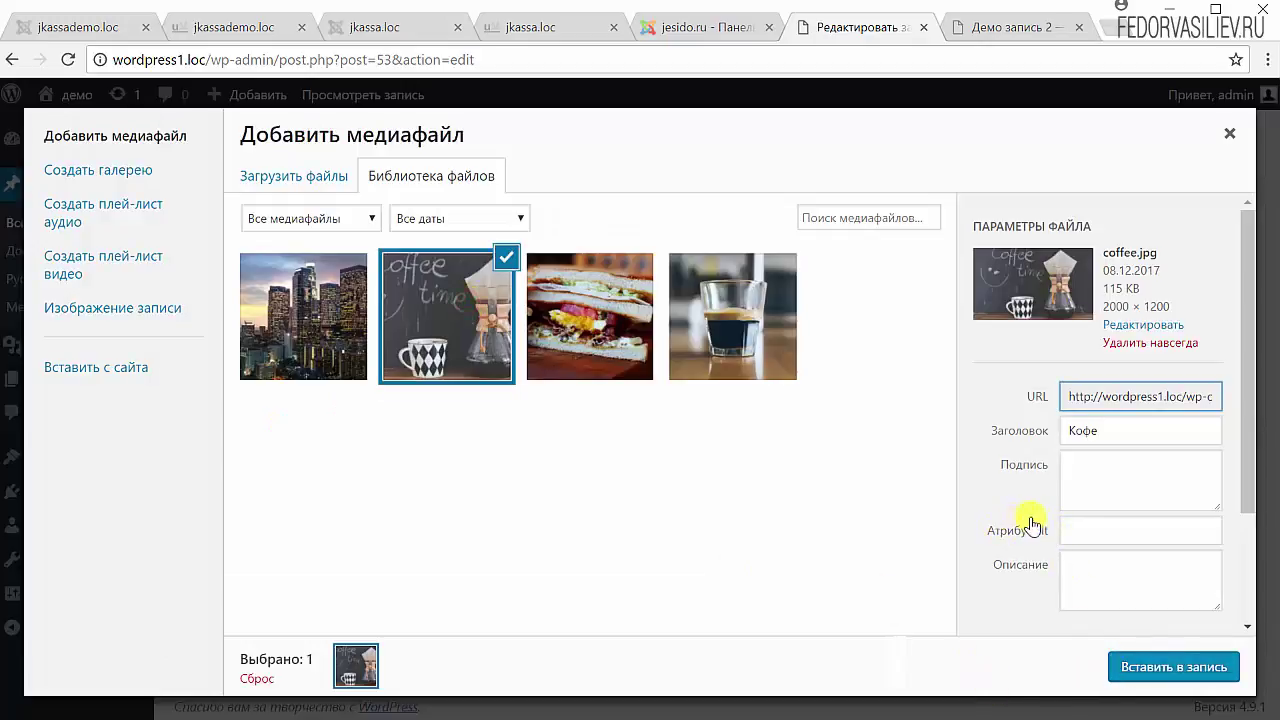
pyautogui.click(1082, 533)
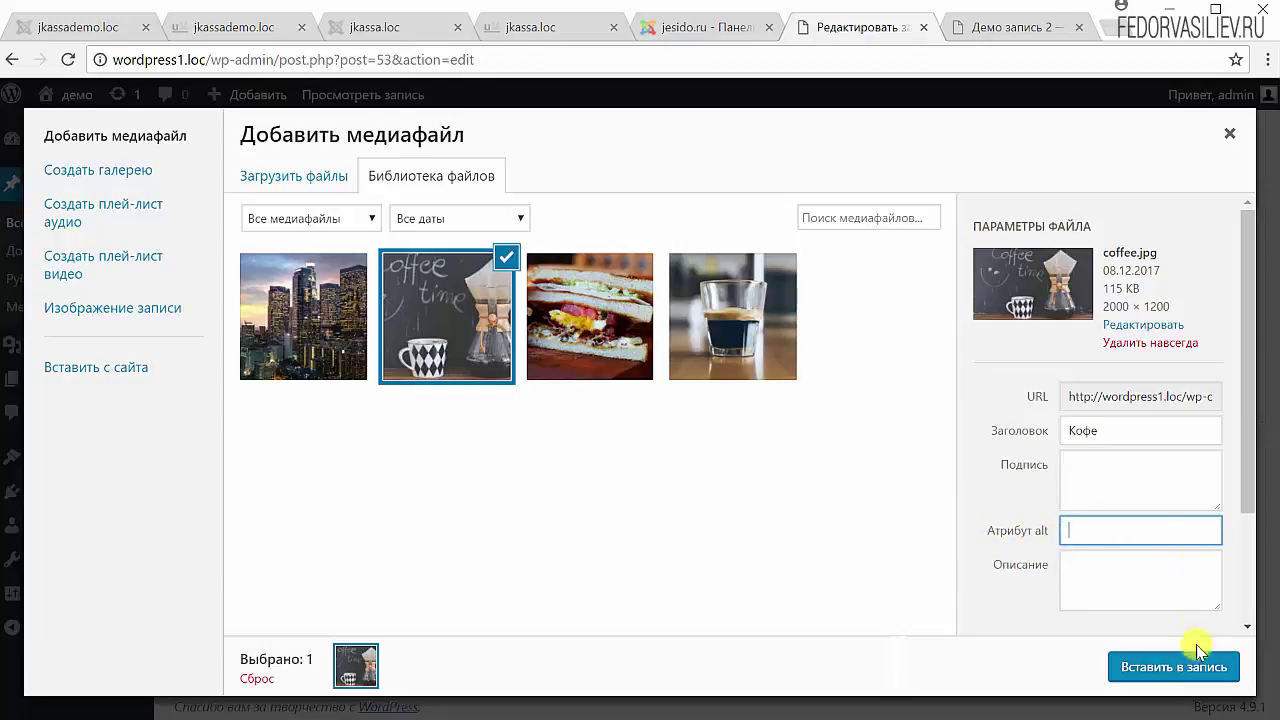
pyautogui.click(1230, 133)
pyautogui.scroll(3, 1229, 140)
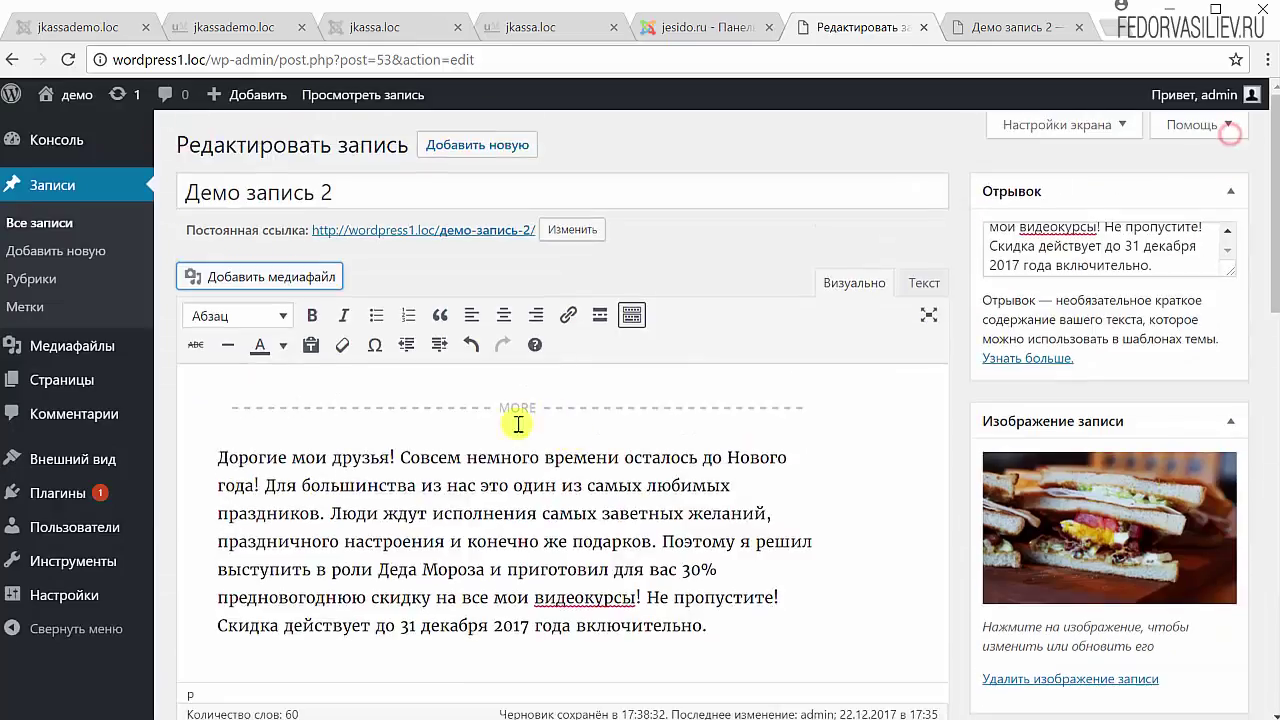
# - Select the 'Демо запись 3' heading in the post body
pyautogui.tripleClick(352, 189)
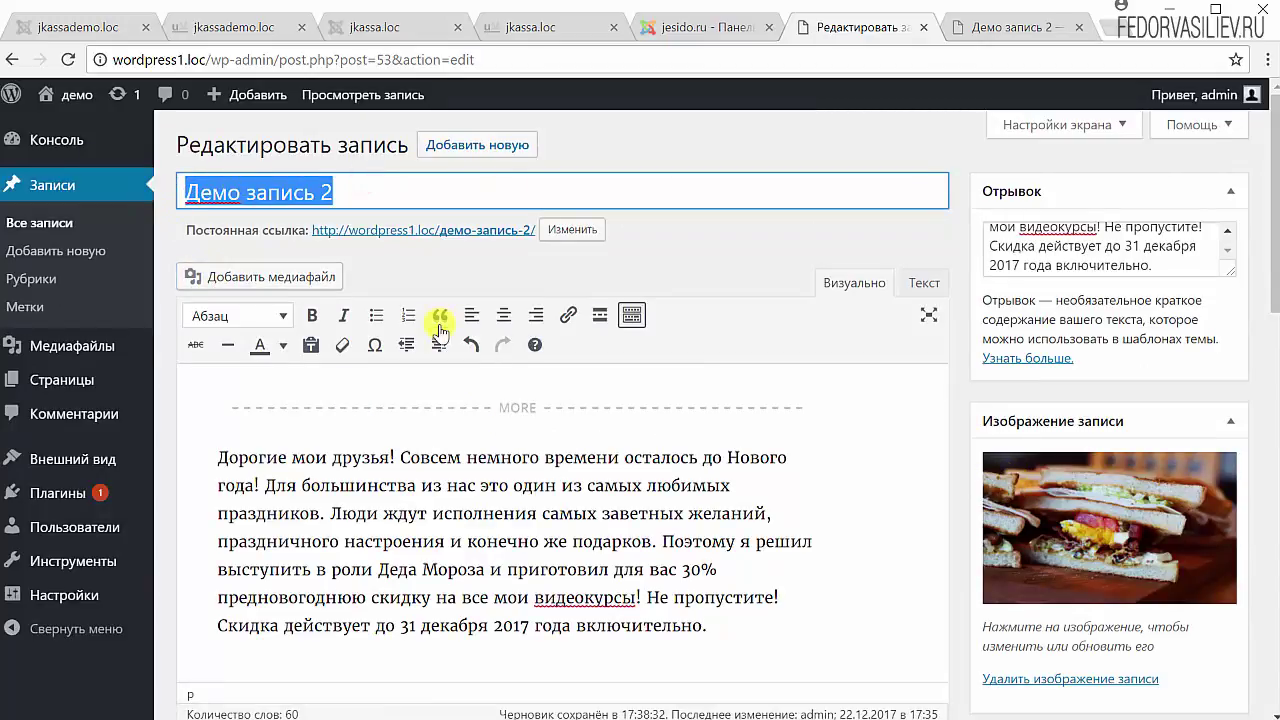
pyautogui.scroll(-2, 543, 360)
pyautogui.moveTo(438, 516); pyautogui.dragTo(206, 511)
pyautogui.click(381, 528)
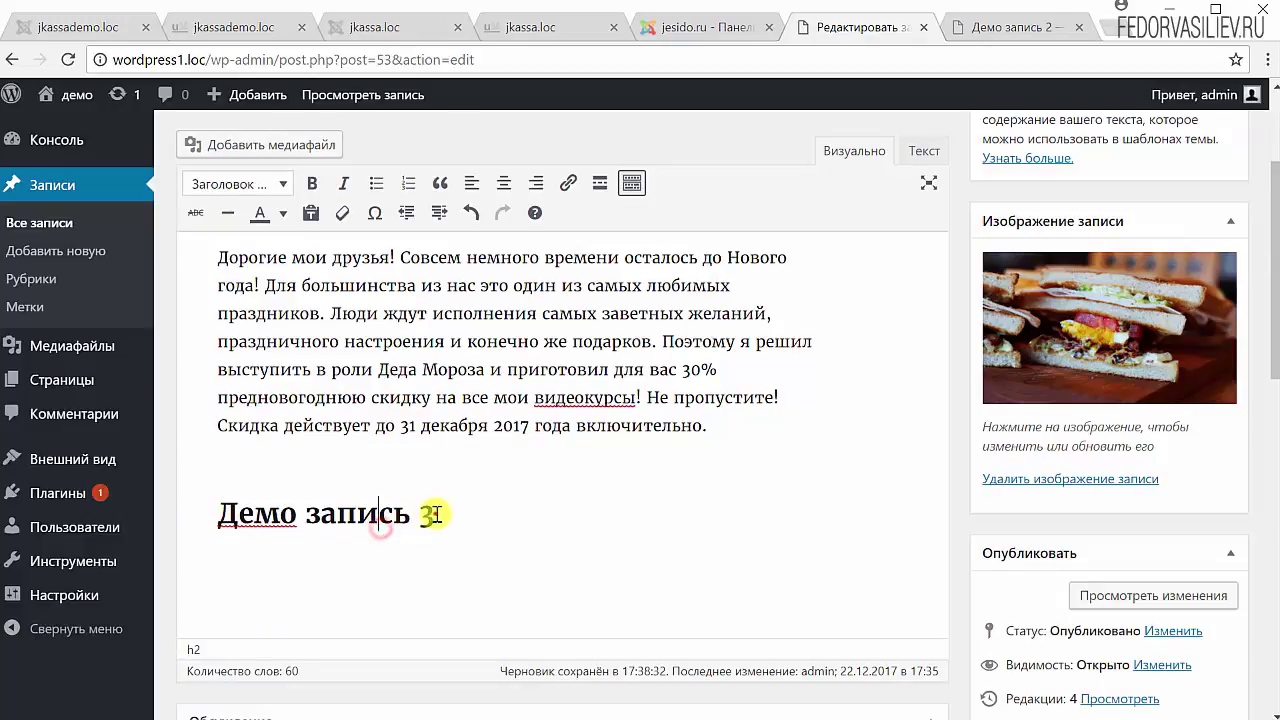
pyautogui.moveTo(436, 514); pyautogui.dragTo(216, 513)
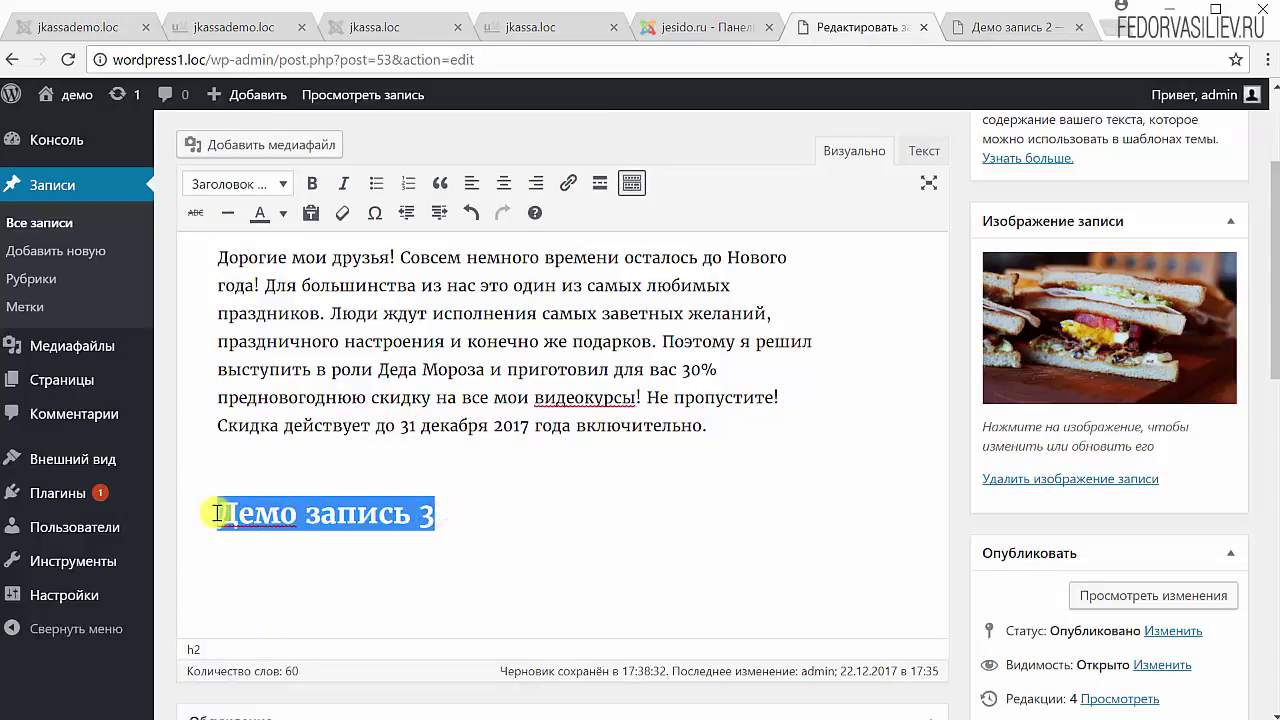
pyautogui.scroll(1, 345, 480)
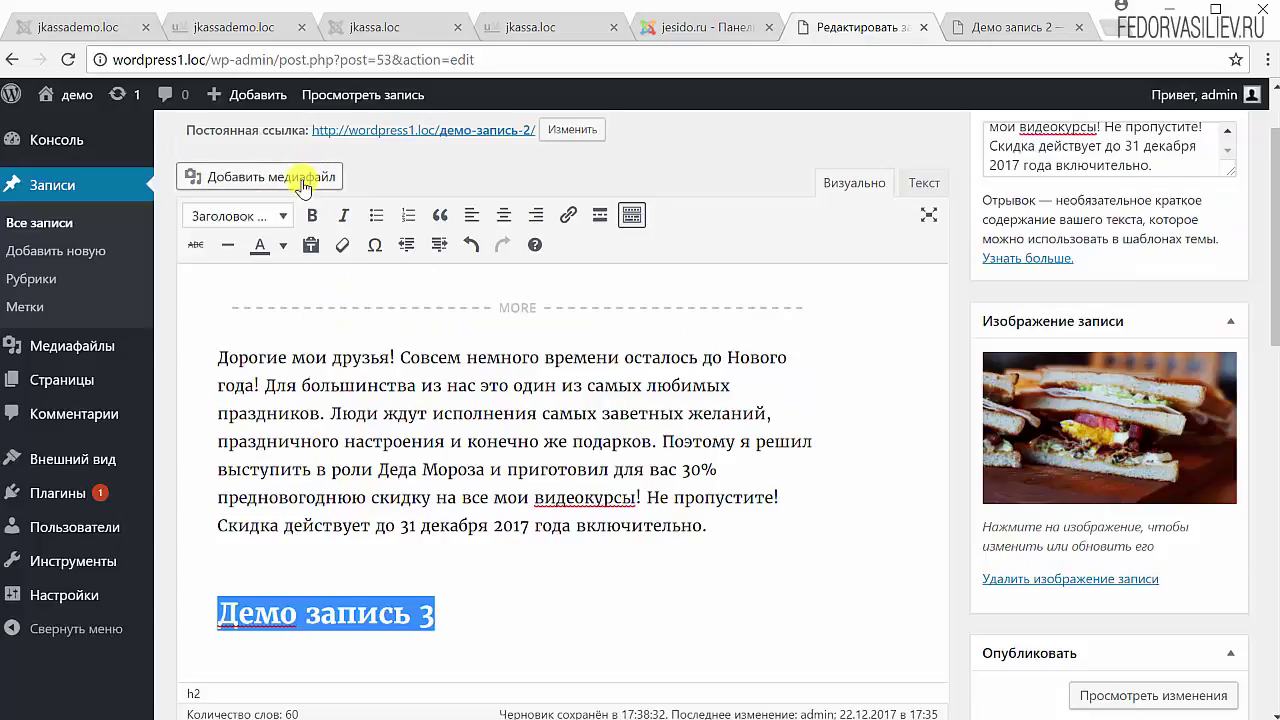
# - Insert the coffee image from the media library in place of the heading
pyautogui.click(303, 186)
pyautogui.click(1127, 521)
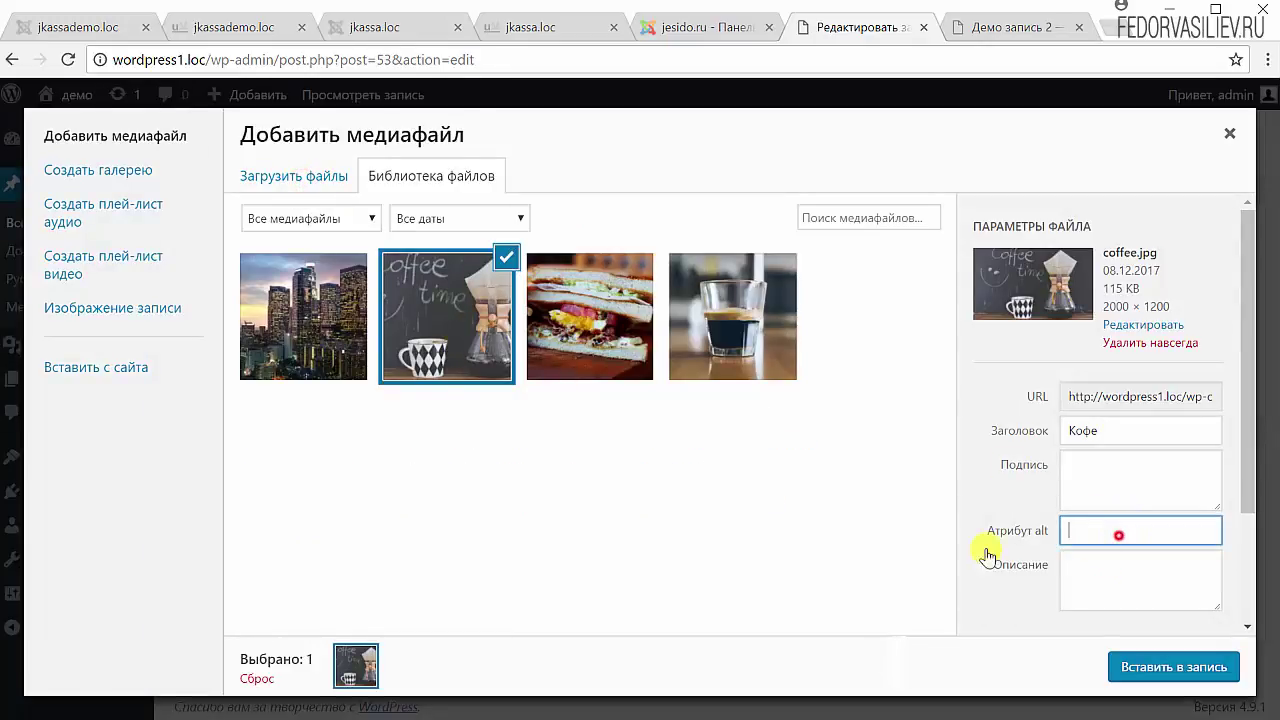
pyautogui.click(1167, 667)
pyautogui.scroll(-3, 710, 580)
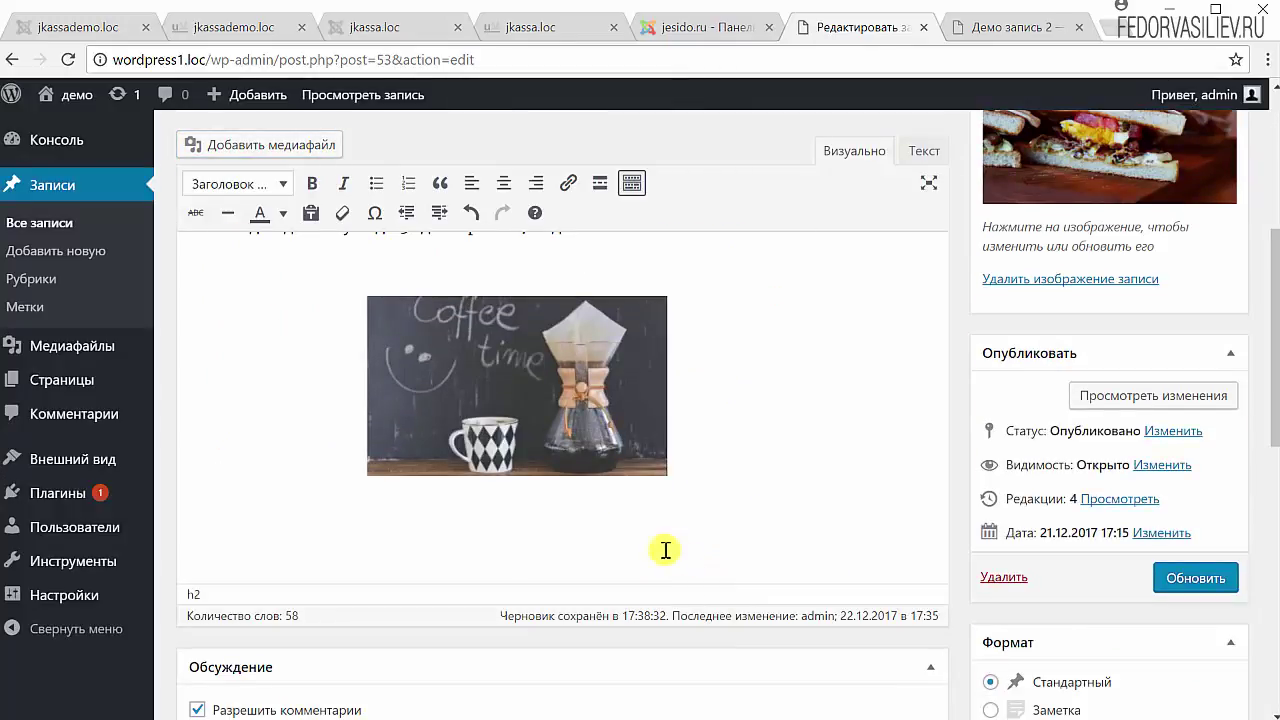
pyautogui.scroll(1, 540, 413)
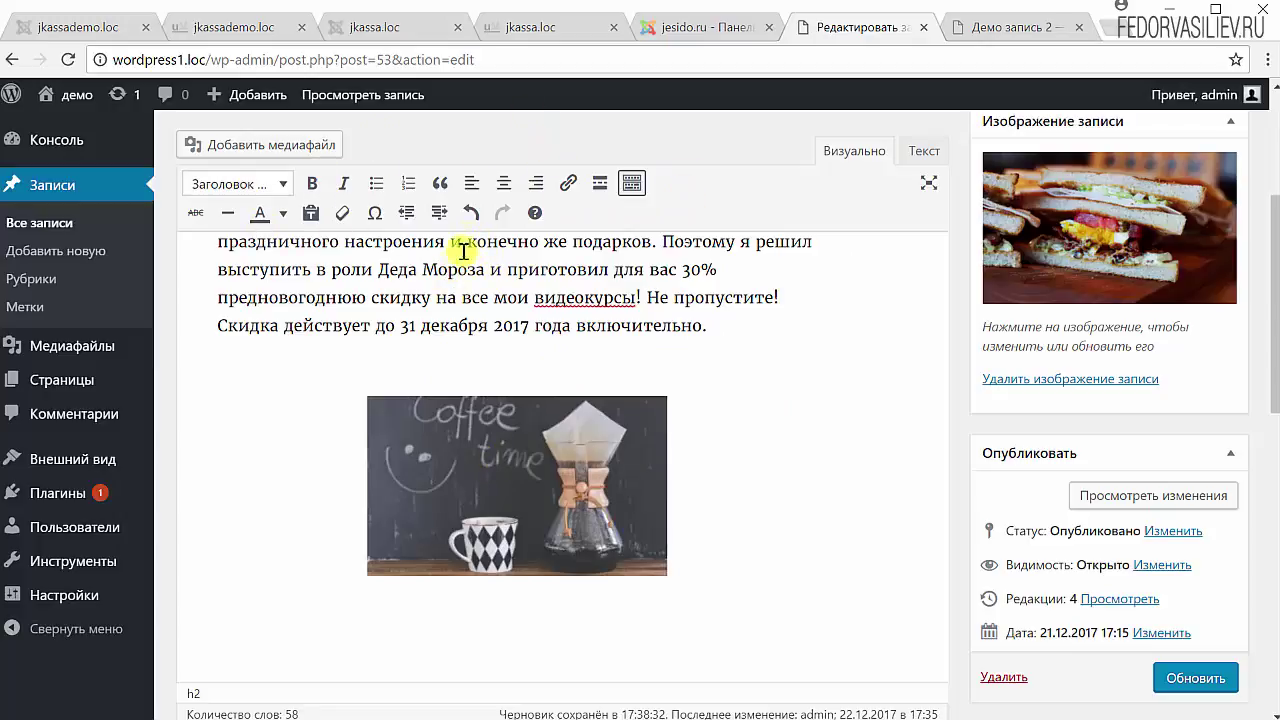
# - Undo the image insertion, add a paragraph under the heading, and open the media library
pyautogui.click(472, 215)
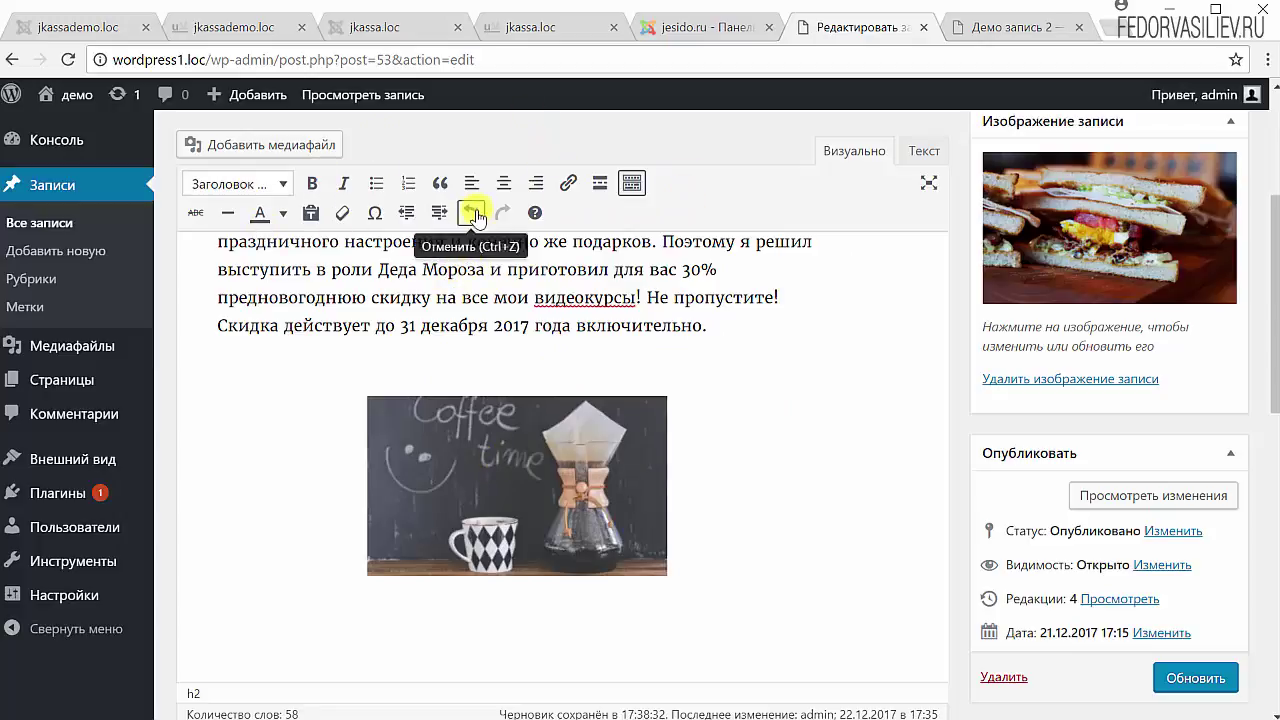
pyautogui.click(471, 213)
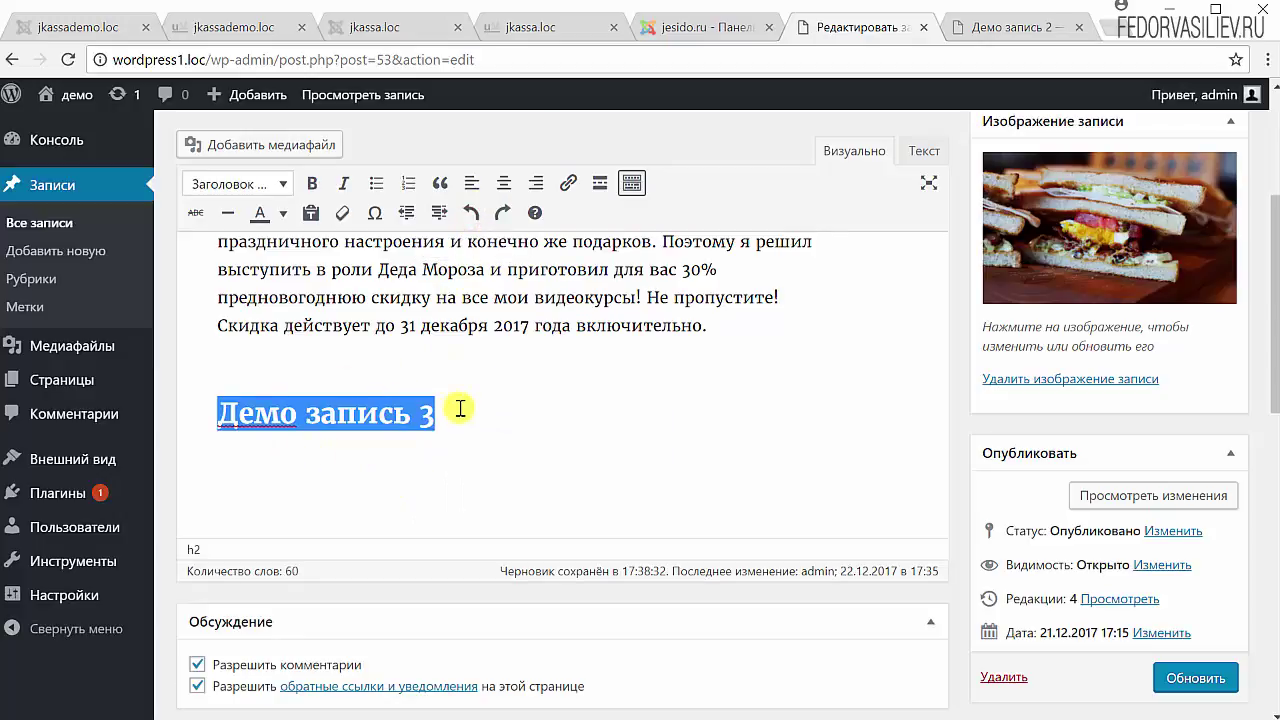
pyautogui.click(445, 413)
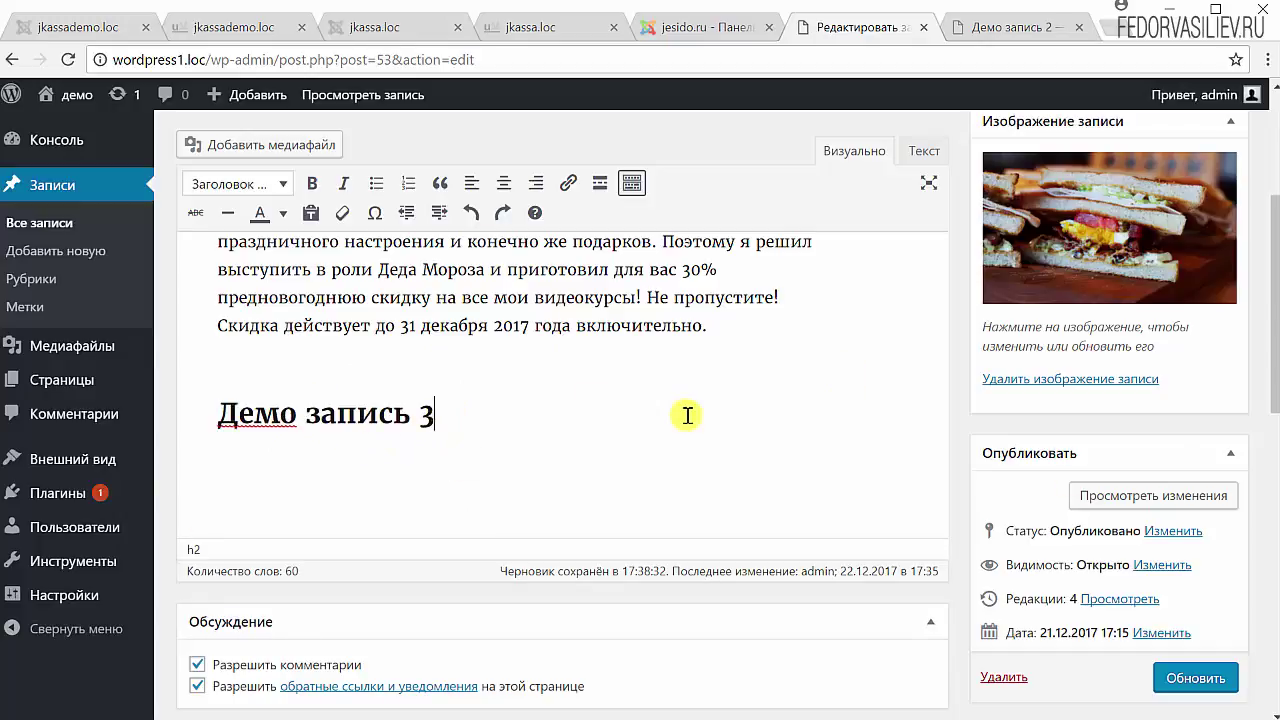
pyautogui.press('Return')
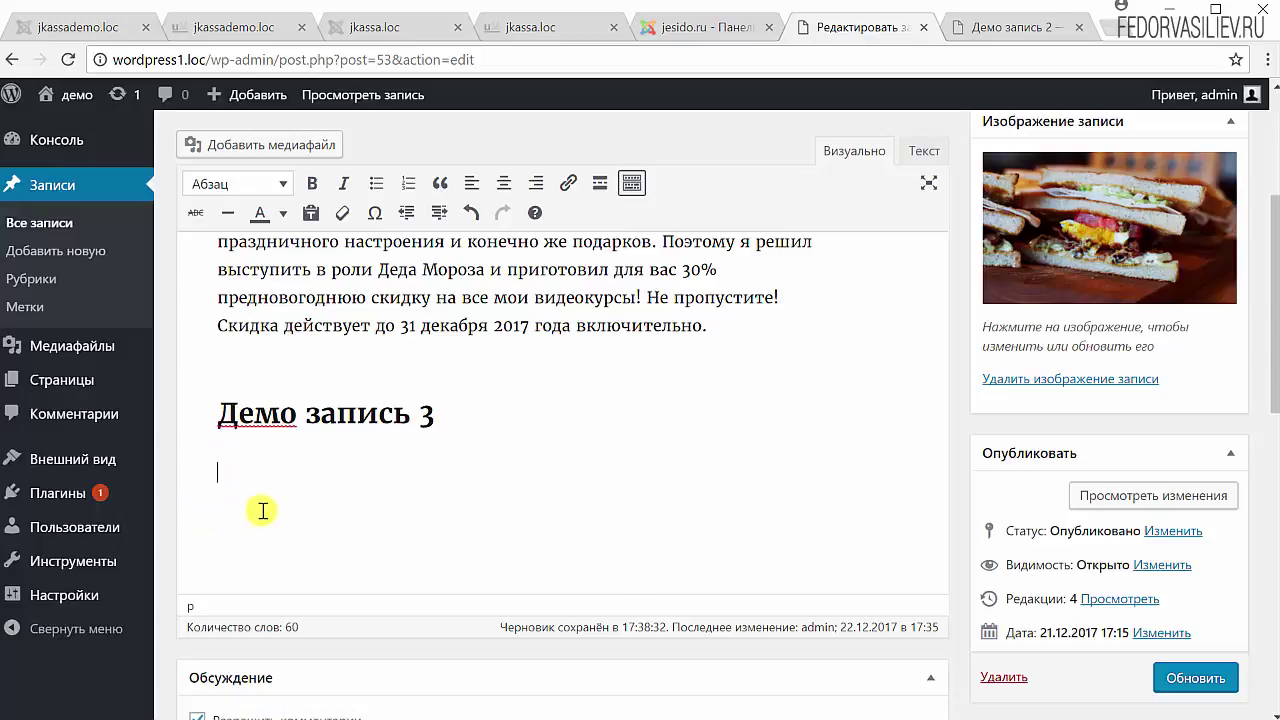
pyautogui.click(257, 144)
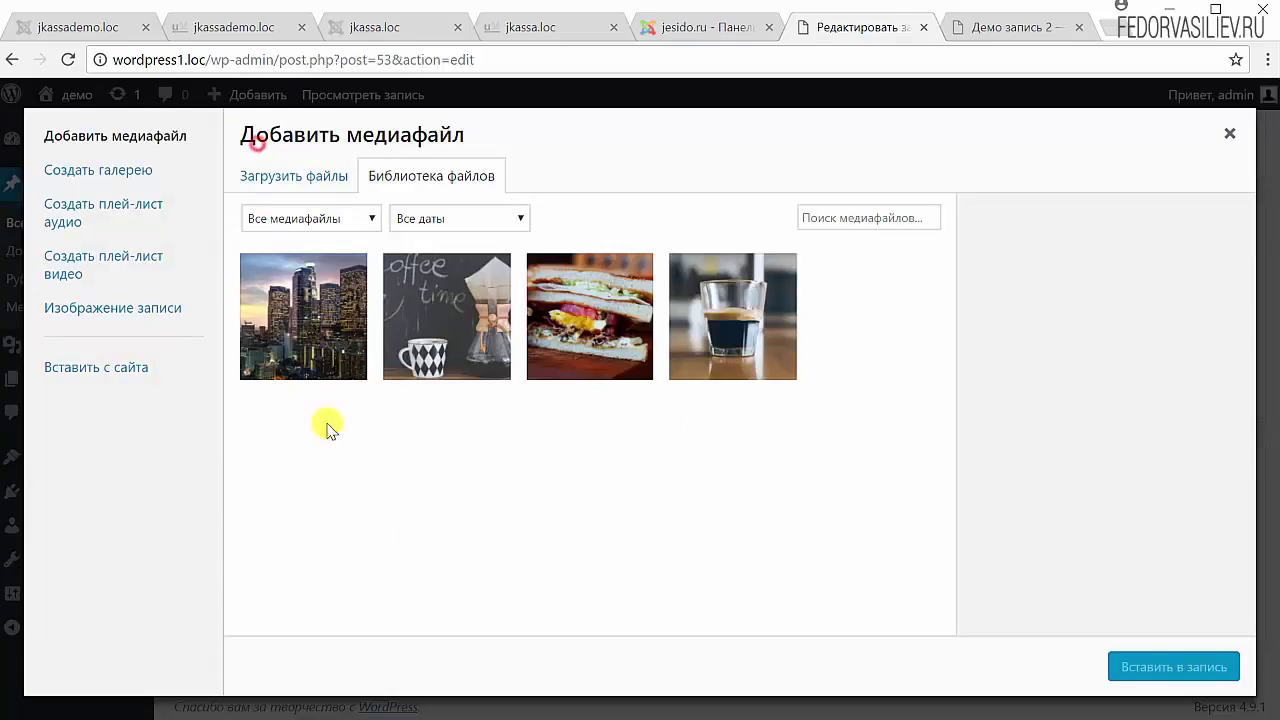
# - Insert the coffee image below 'Демо запись 3', try По левому краю, then set По центру
pyautogui.click(446, 350)
pyautogui.click(1124, 670)
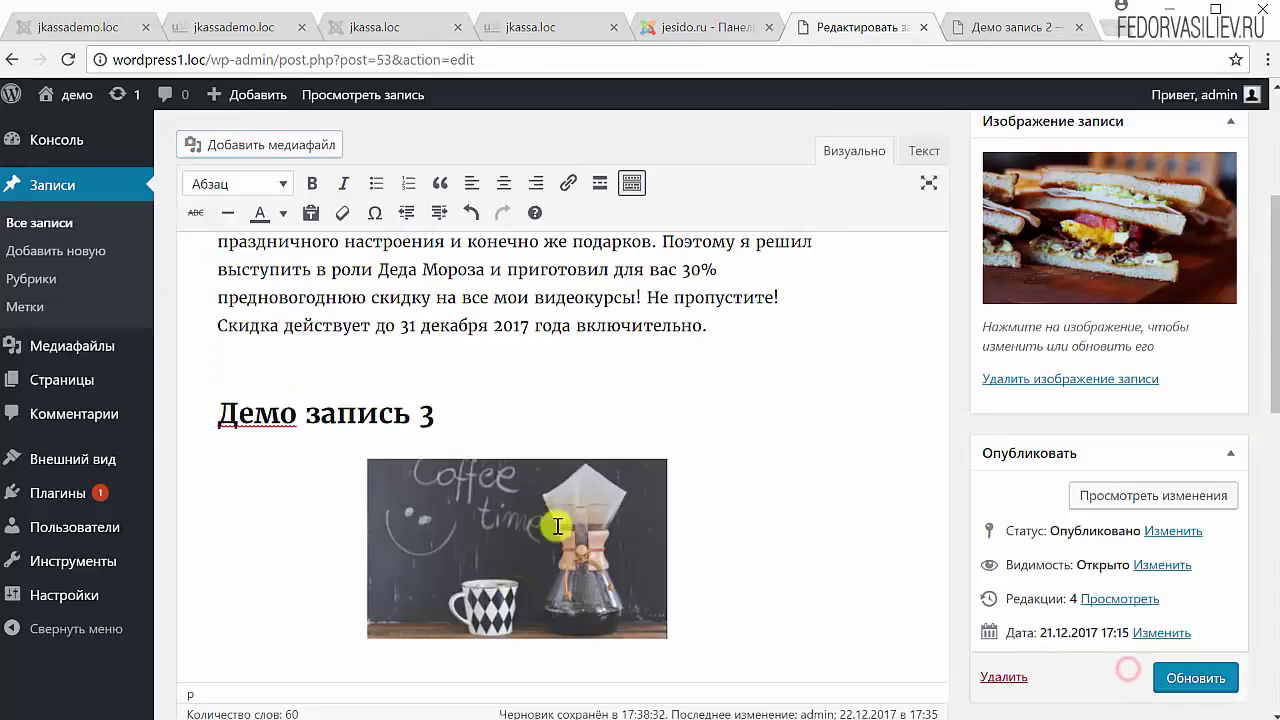
pyautogui.click(571, 489)
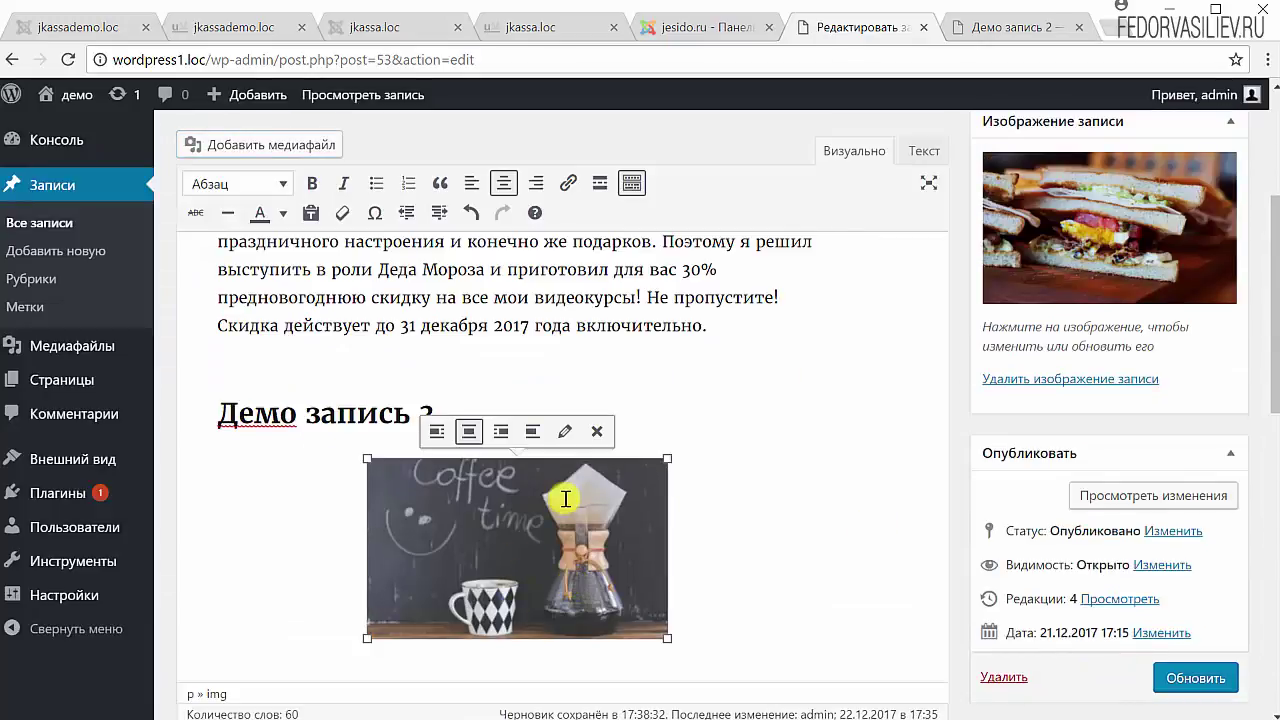
pyautogui.click(781, 540)
pyautogui.click(501, 505)
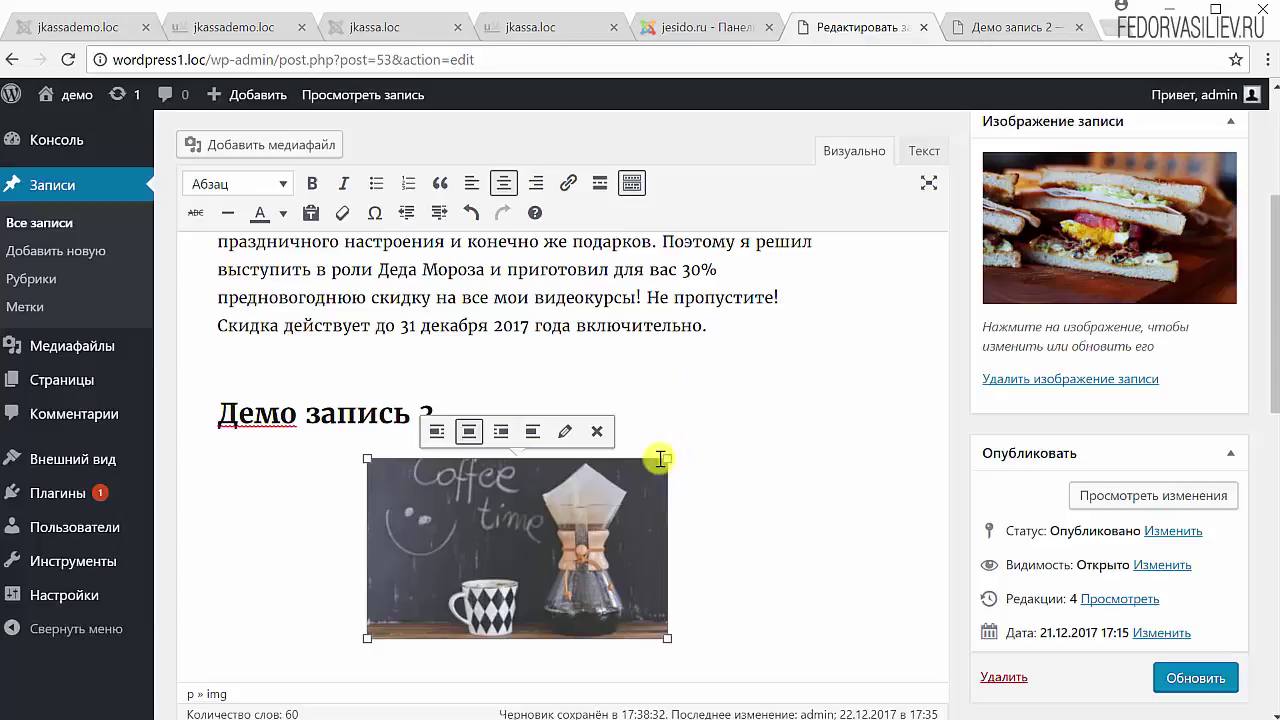
pyautogui.click(433, 436)
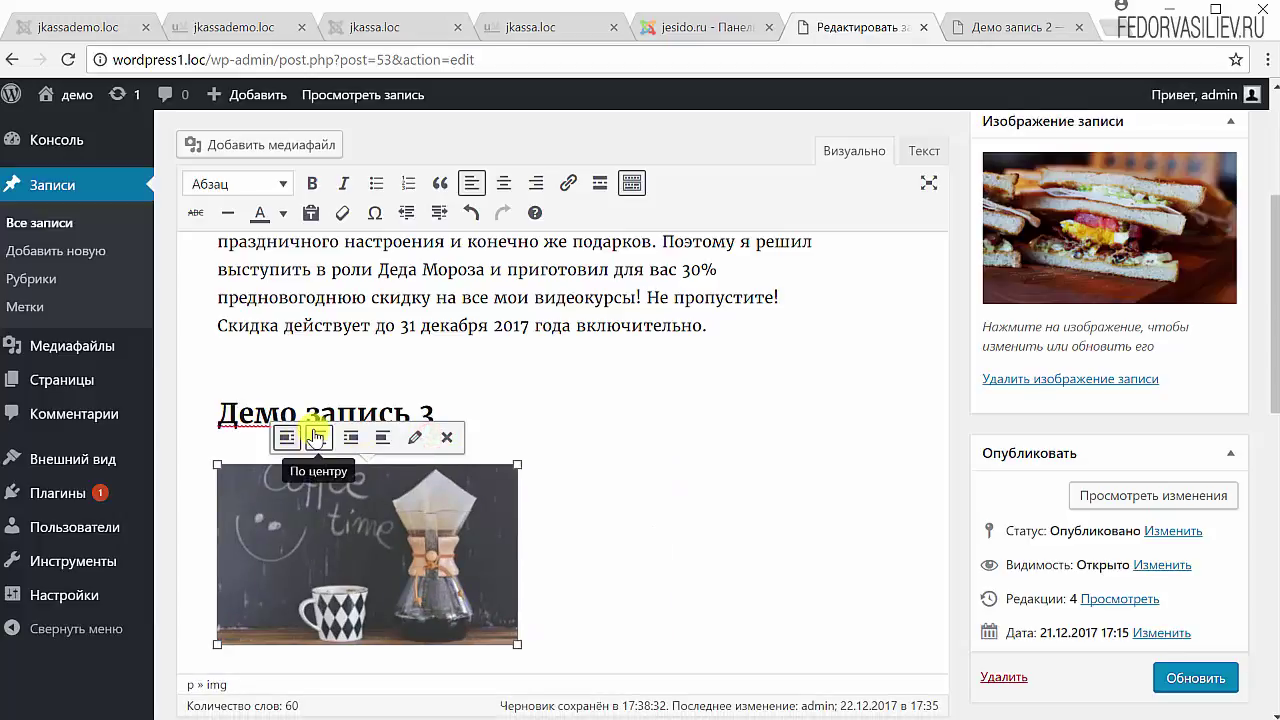
pyautogui.click(315, 432)
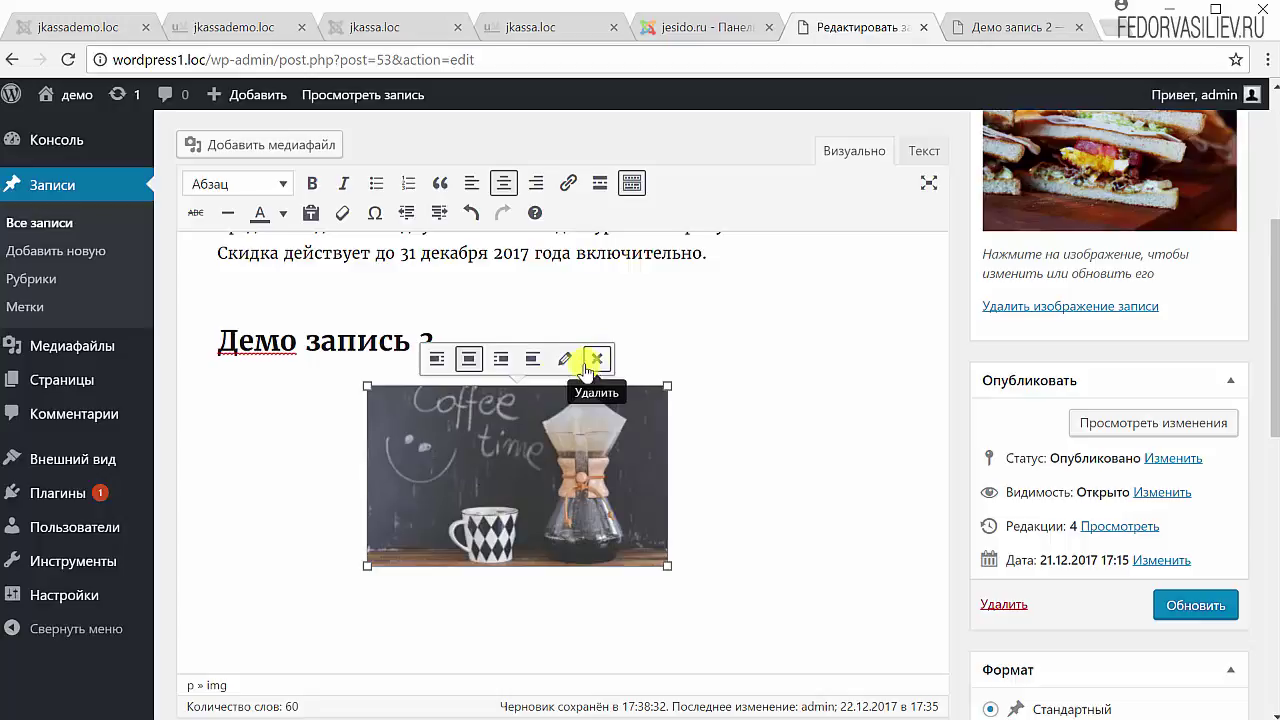
# - Set the coffee image size to 'Большой – 840 × 504' and apply with Обновить
pyautogui.click(566, 360)
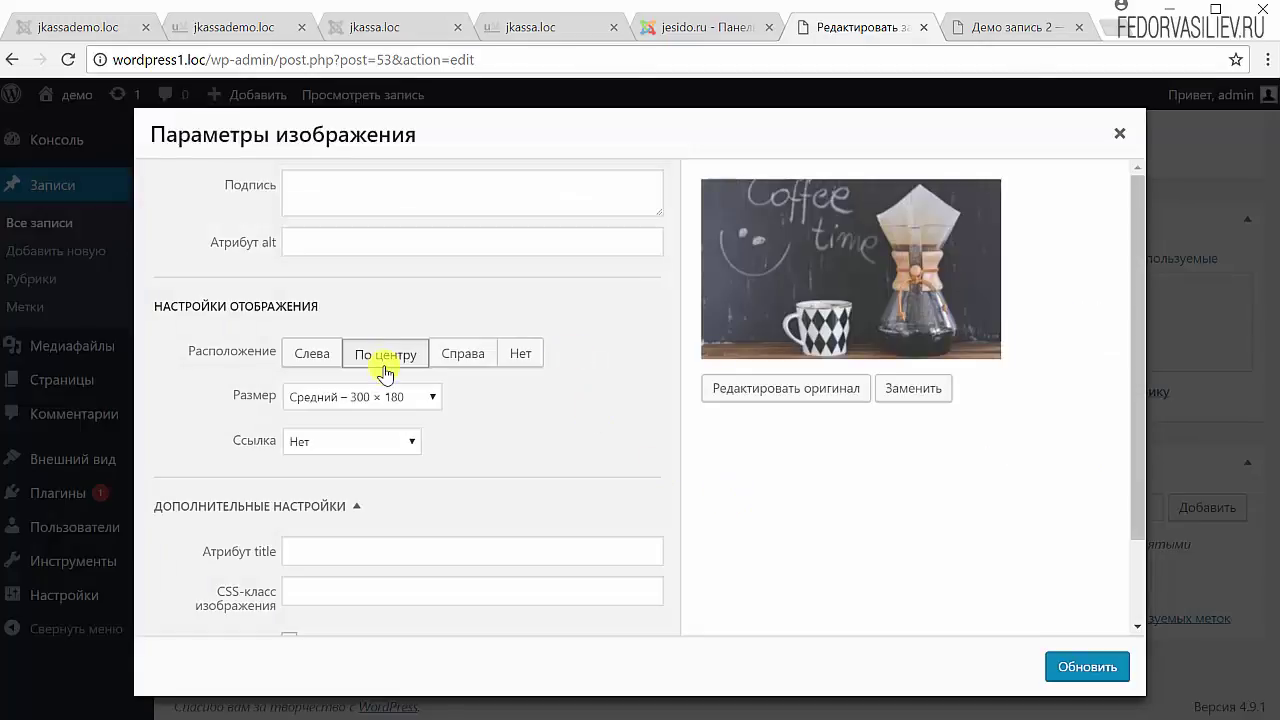
pyautogui.scroll(-2, 771, 477)
pyautogui.scroll(2, 767, 474)
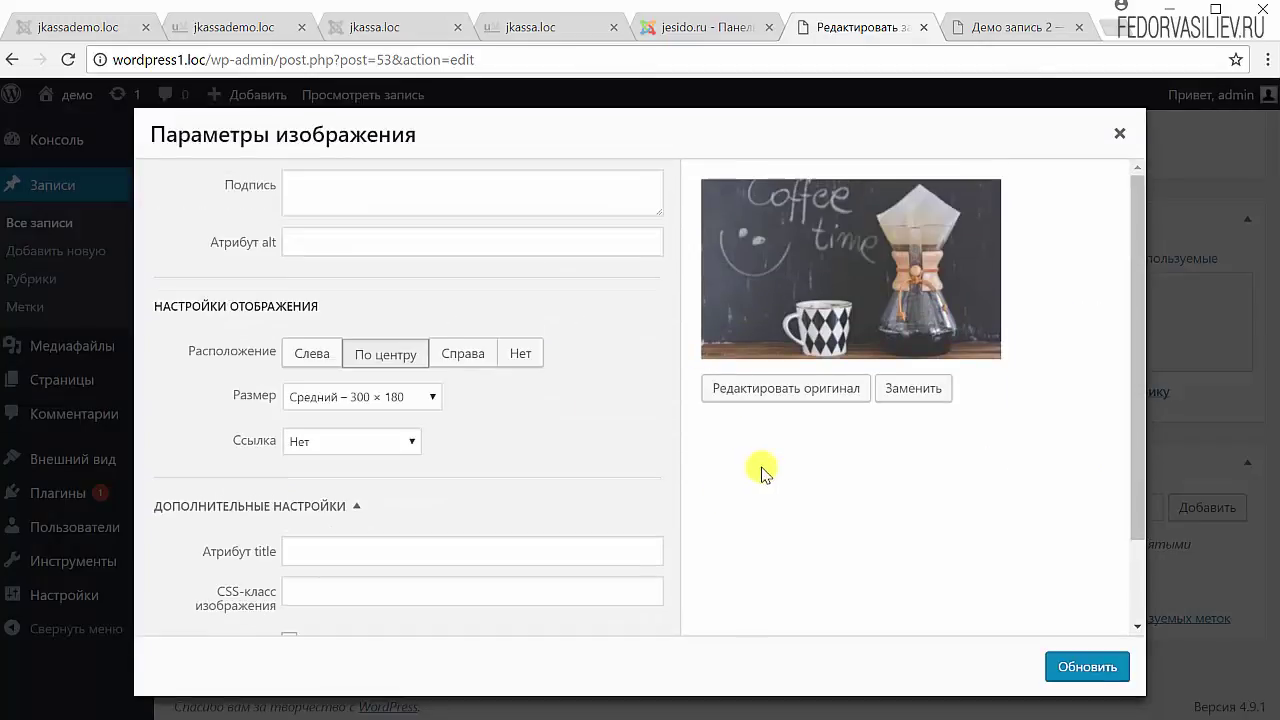
pyautogui.scroll(-2, 356, 402)
pyautogui.scroll(2, 262, 428)
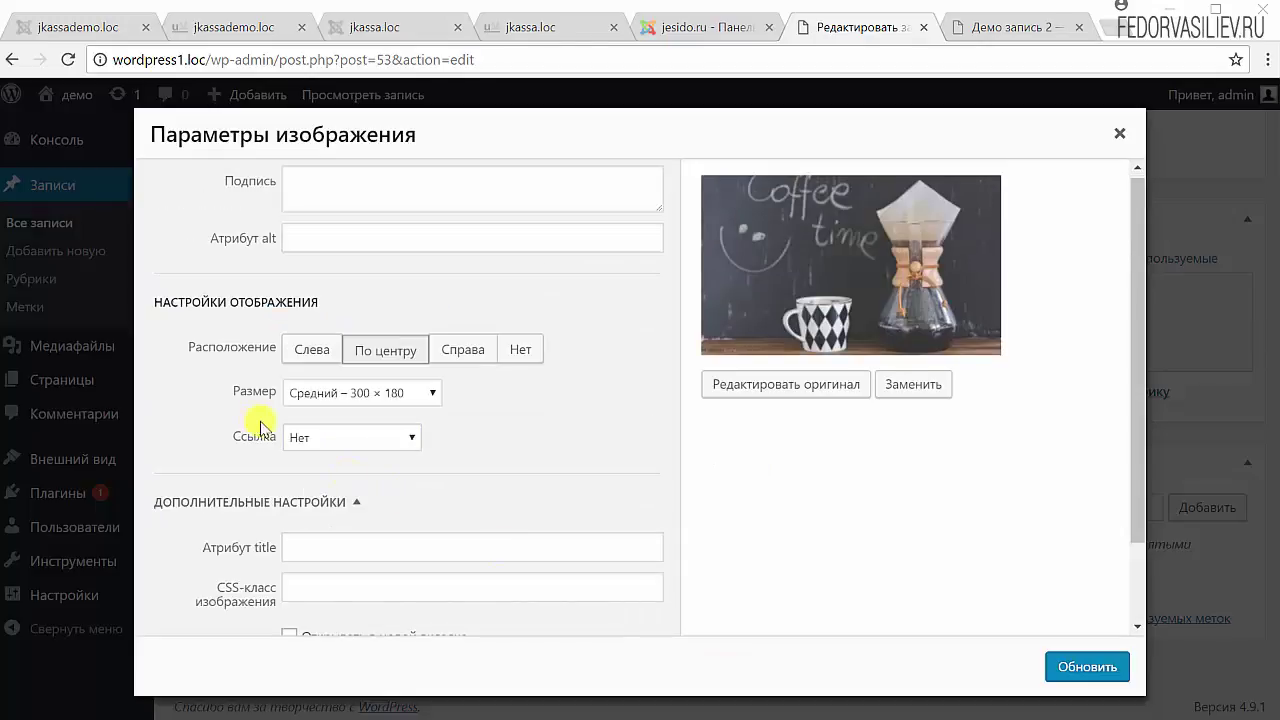
pyautogui.click(340, 398)
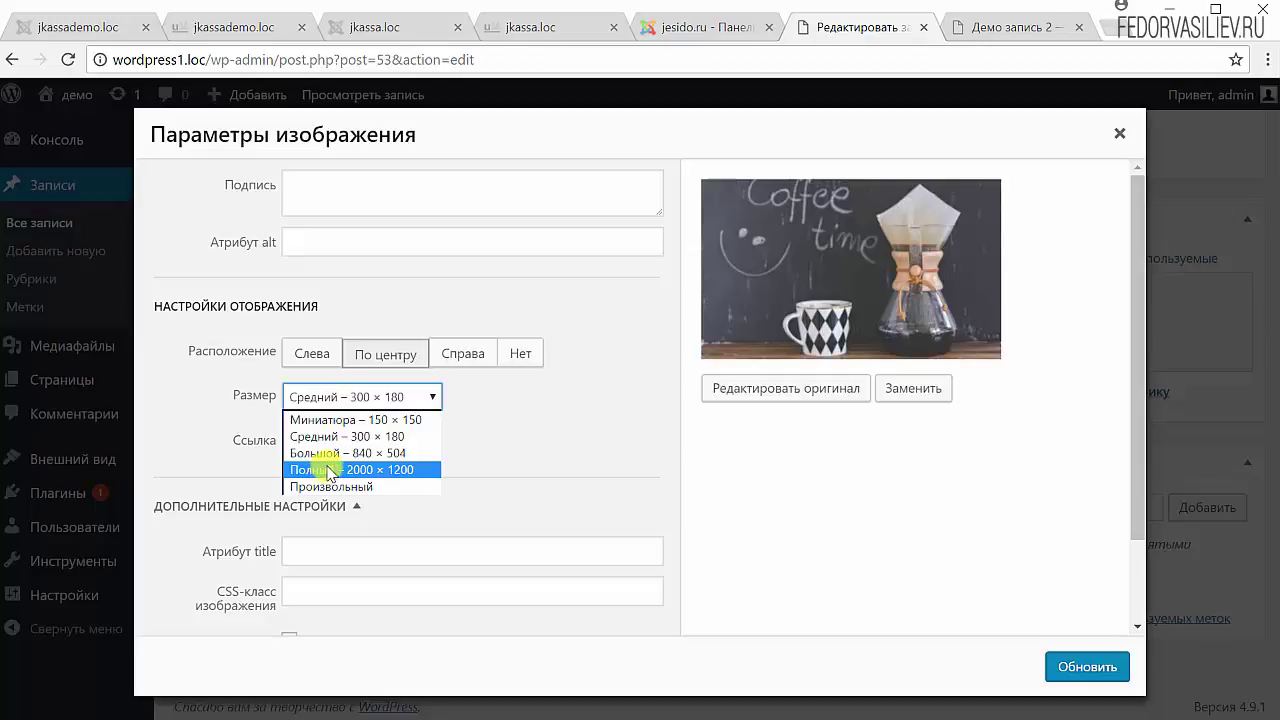
pyautogui.click(356, 455)
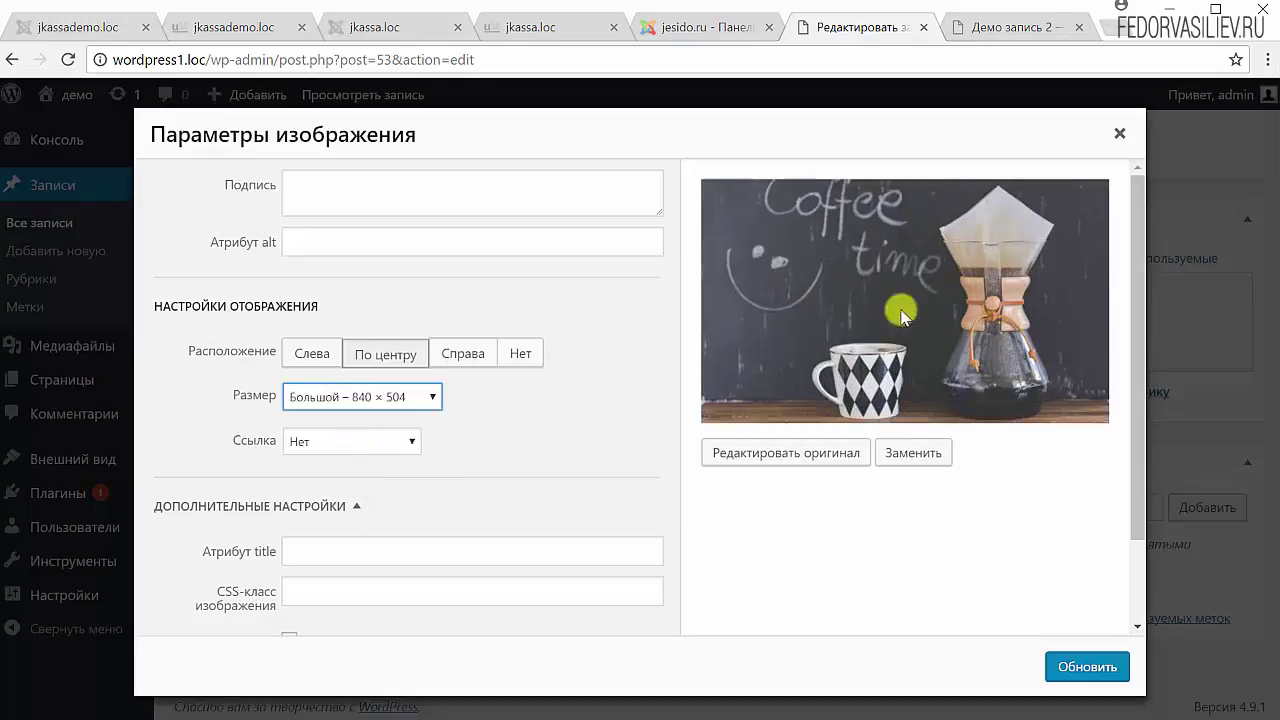
pyautogui.click(1085, 667)
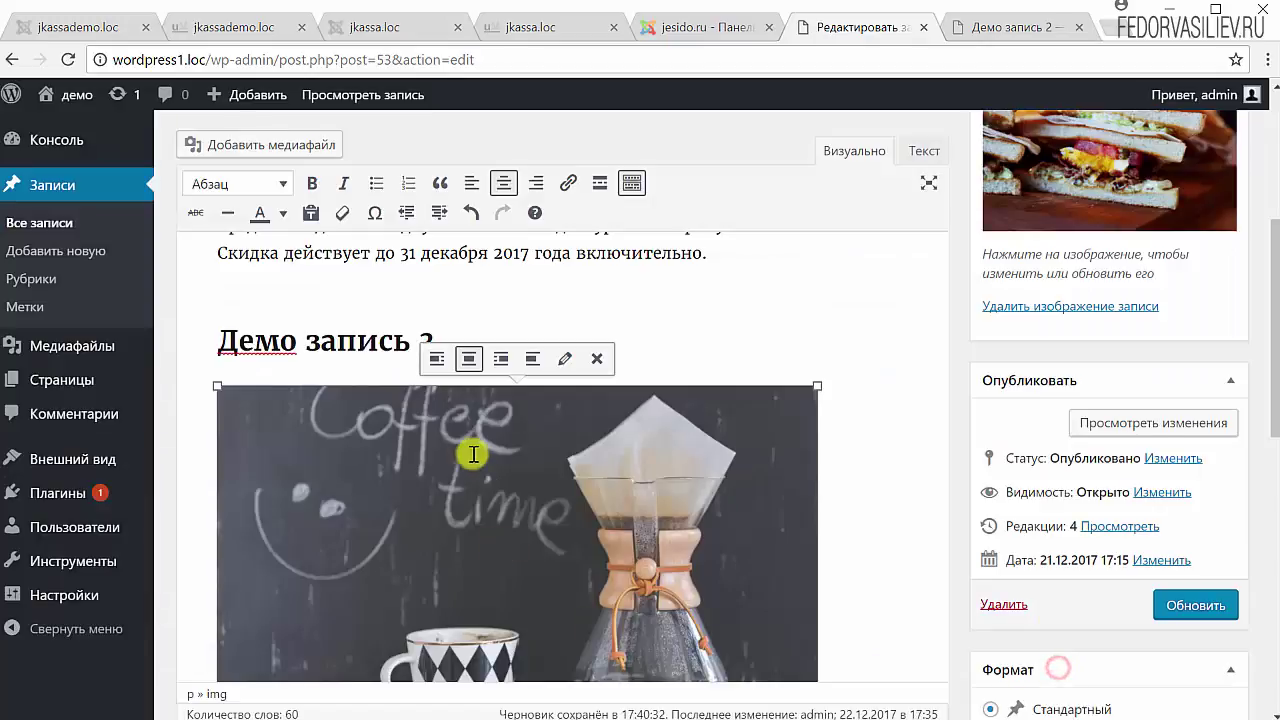
pyautogui.scroll(-2, 471, 448)
pyautogui.scroll(2, 714, 400)
pyautogui.scroll(-2, 366, 400)
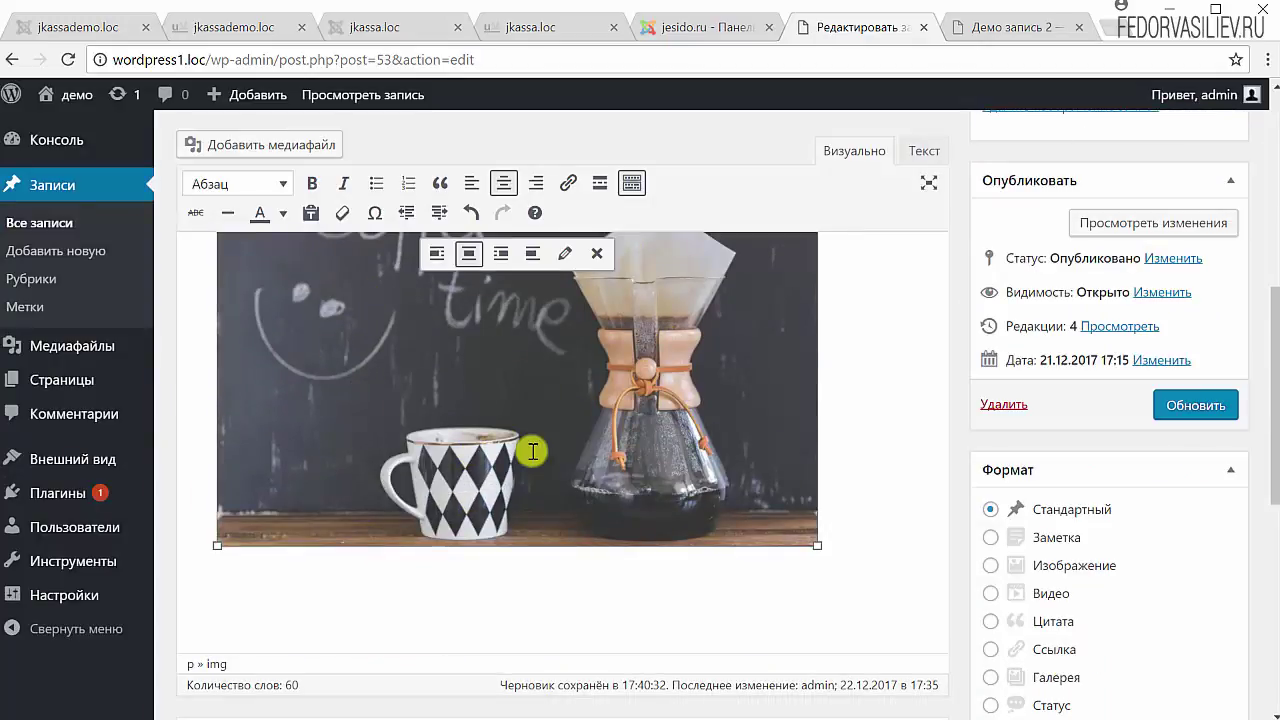
pyautogui.scroll(2, 533, 452)
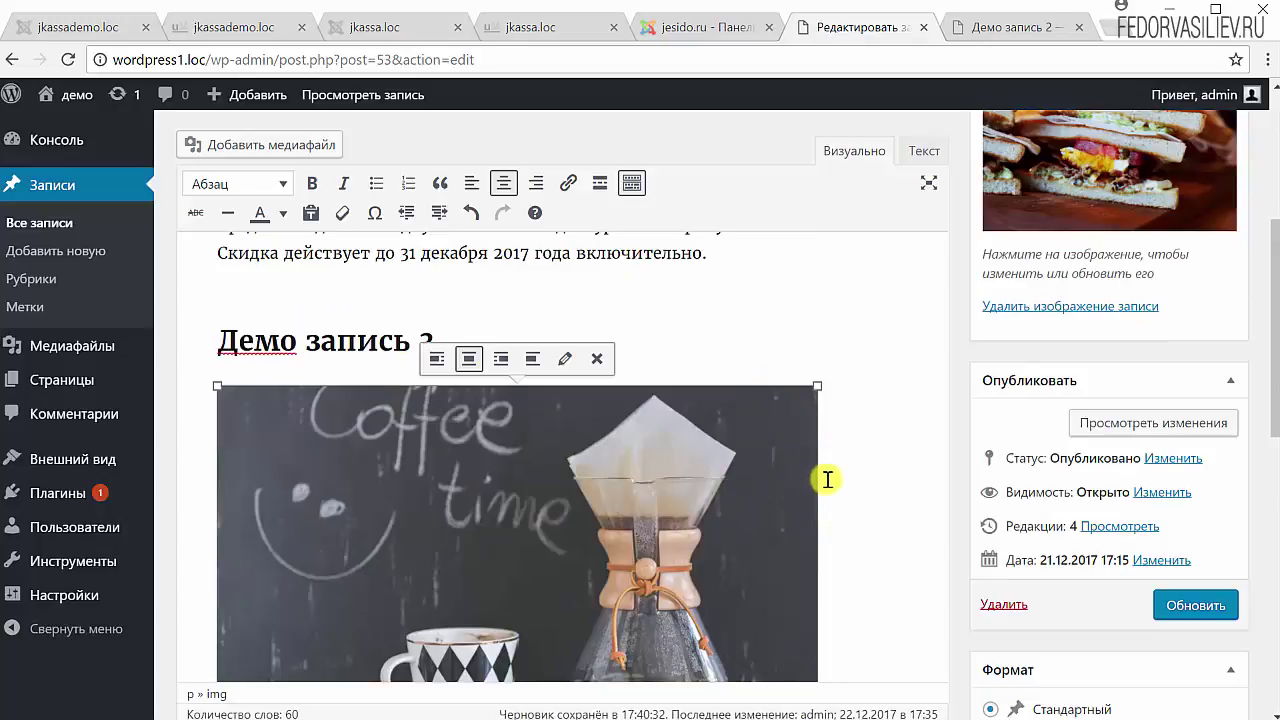
pyautogui.scroll(-1, 824, 468)
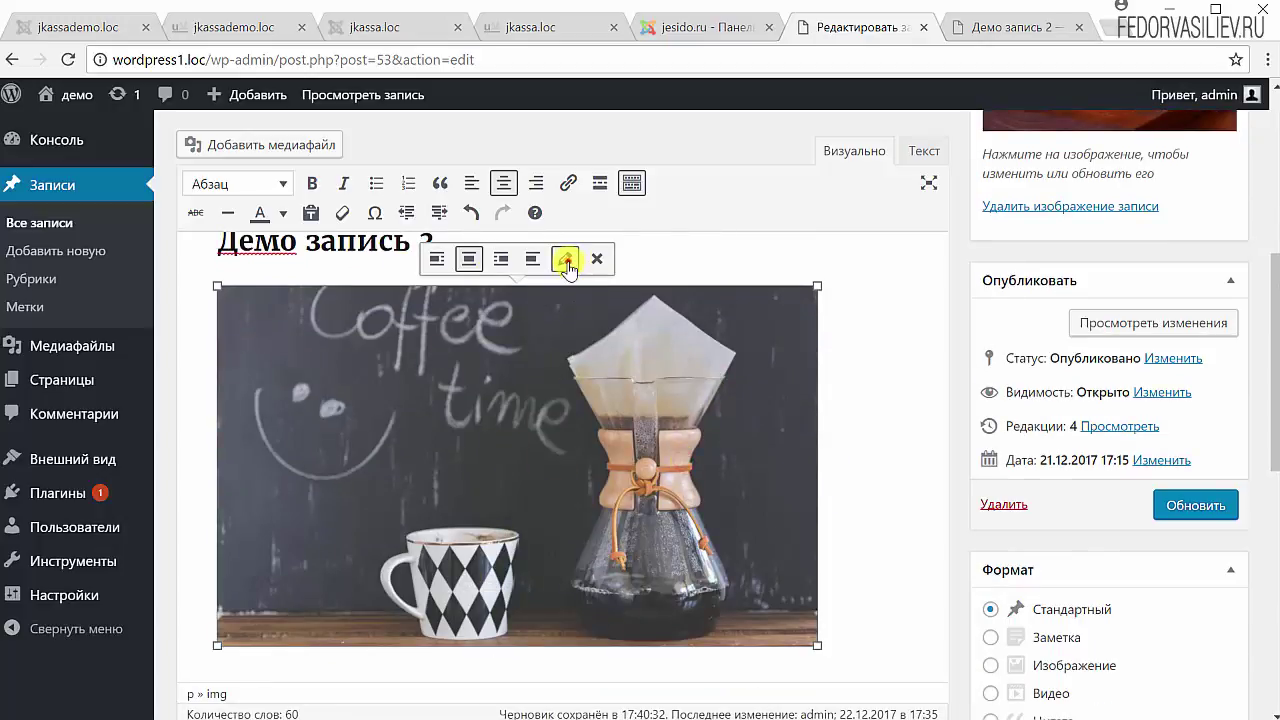
# - Review the coffee image's size options, then open the 2000 × 1200 original in the image editor
pyautogui.click(566, 260)
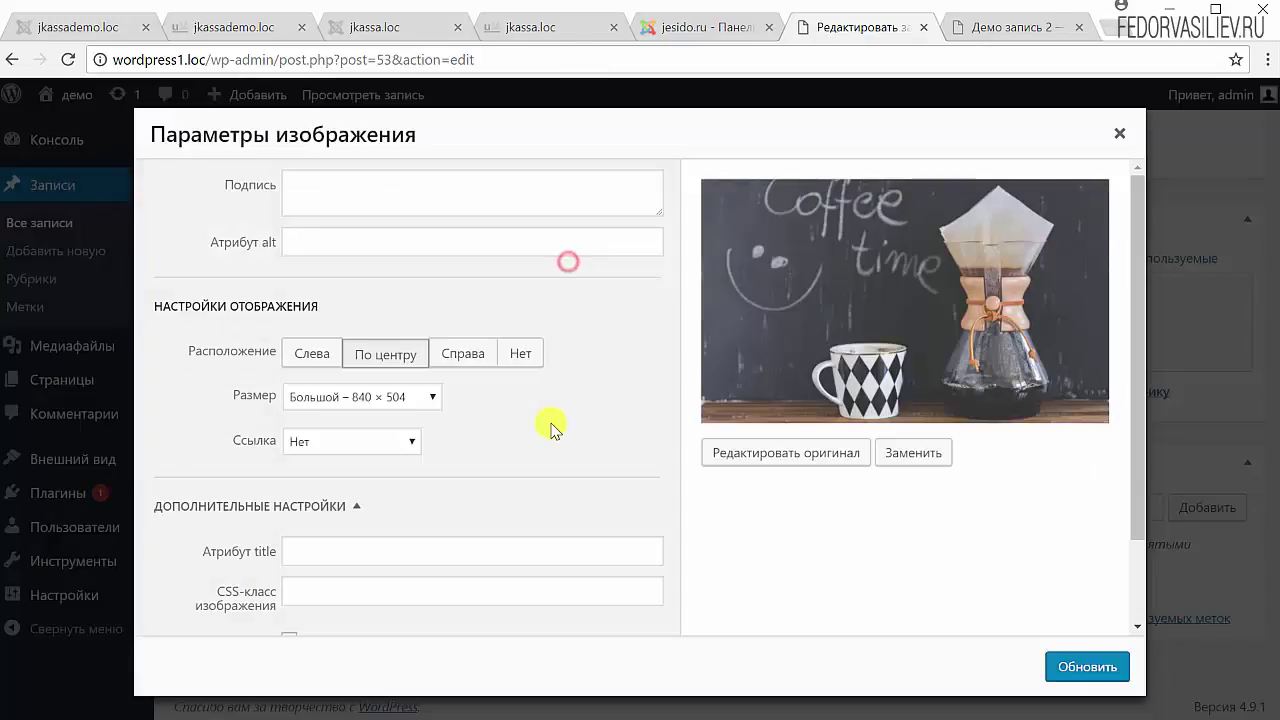
pyautogui.click(421, 400)
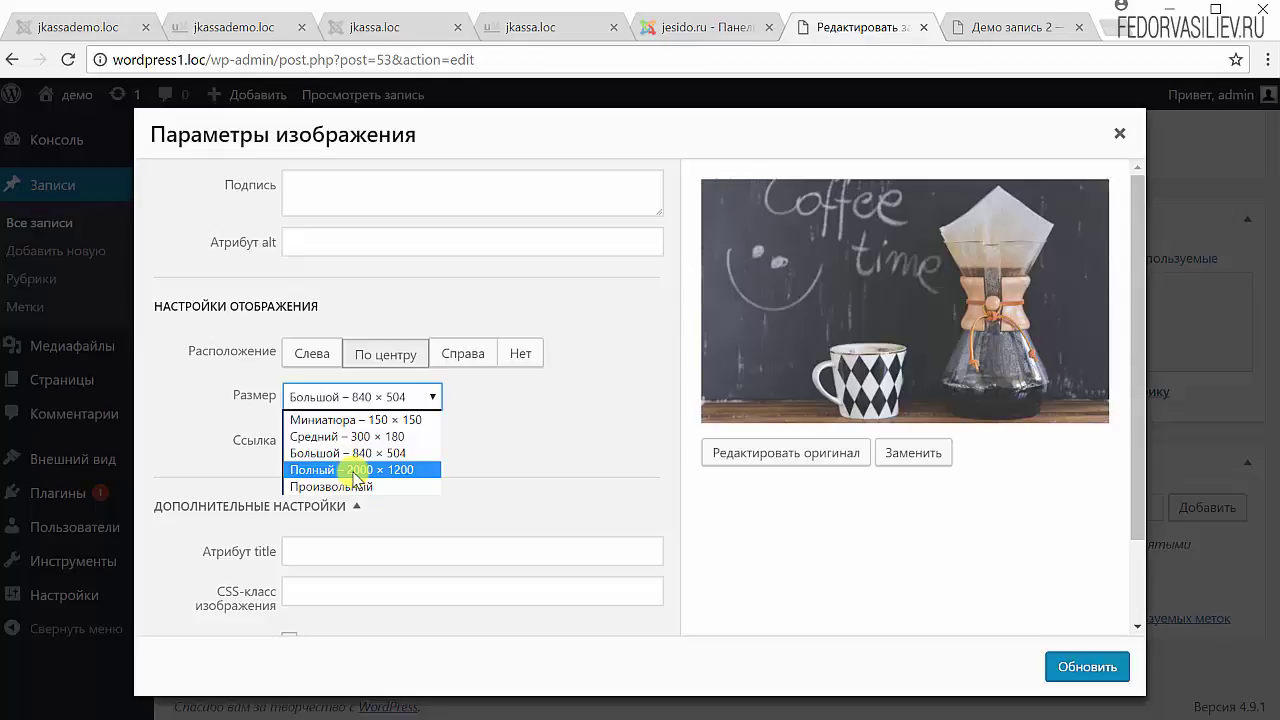
pyautogui.click(777, 486)
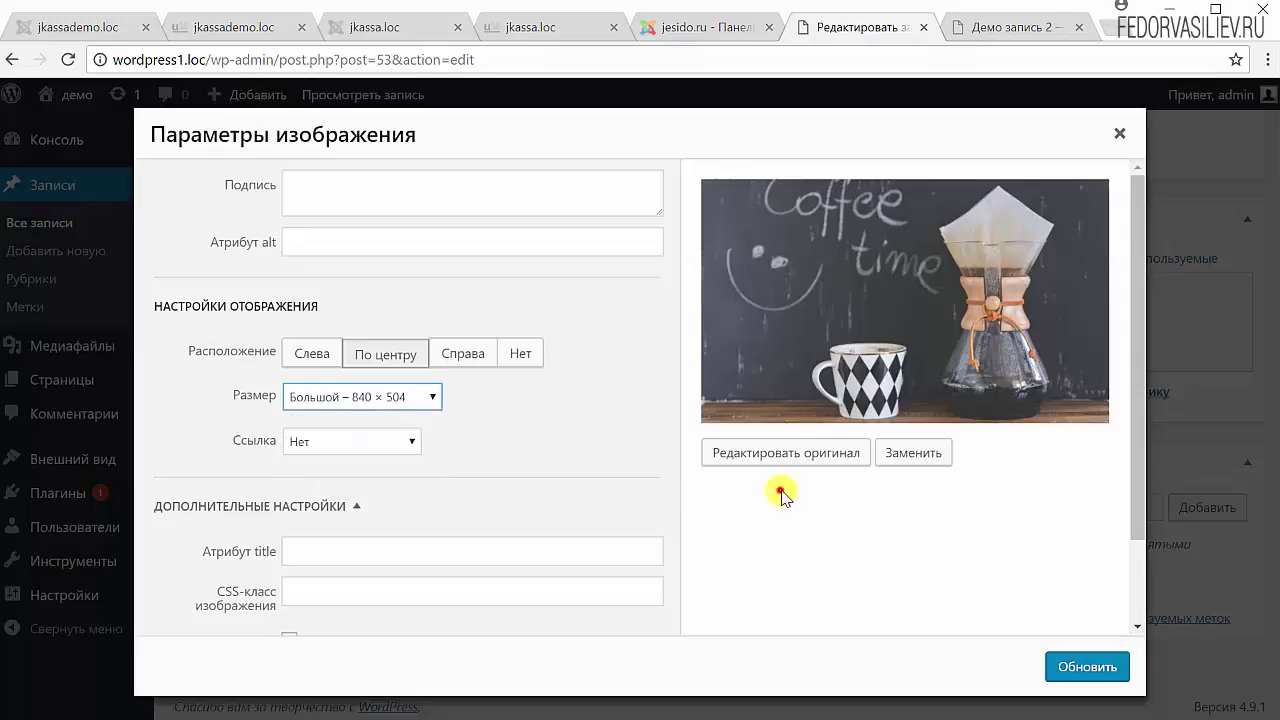
pyautogui.click(786, 455)
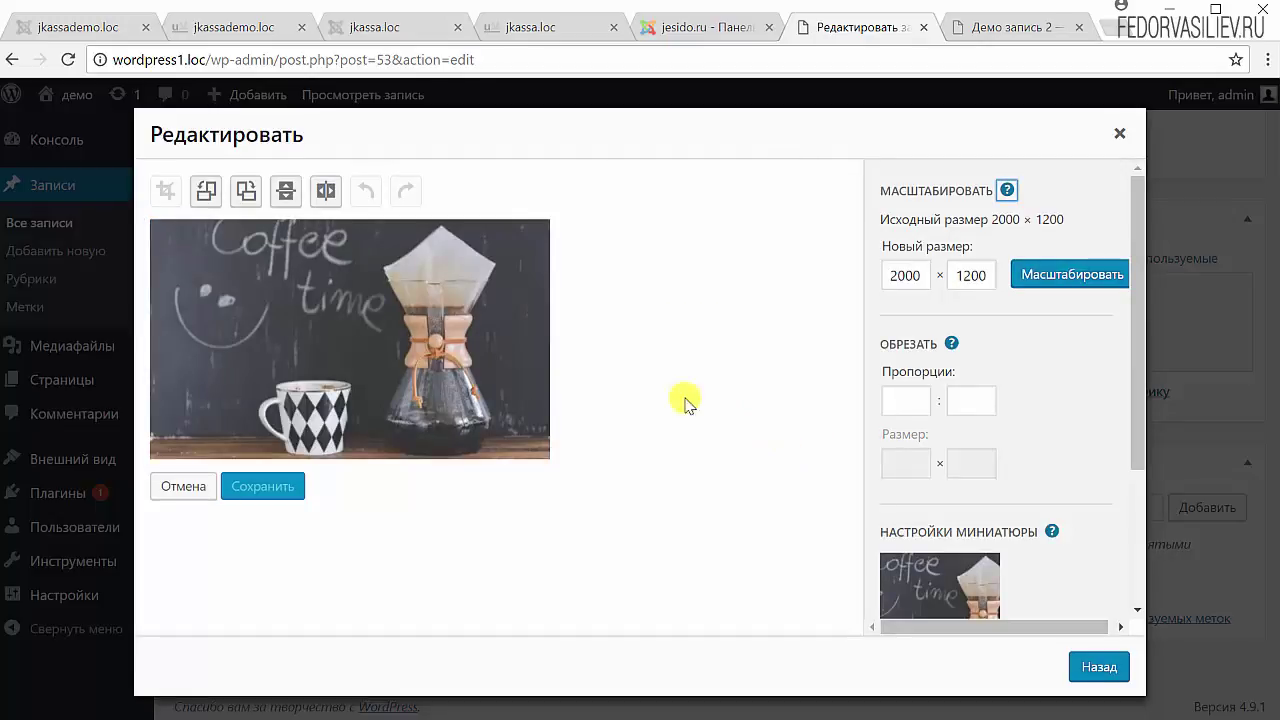
# - Flip the coffee photo vertically and back upright, then save the unchanged image
pyautogui.click(286, 196)
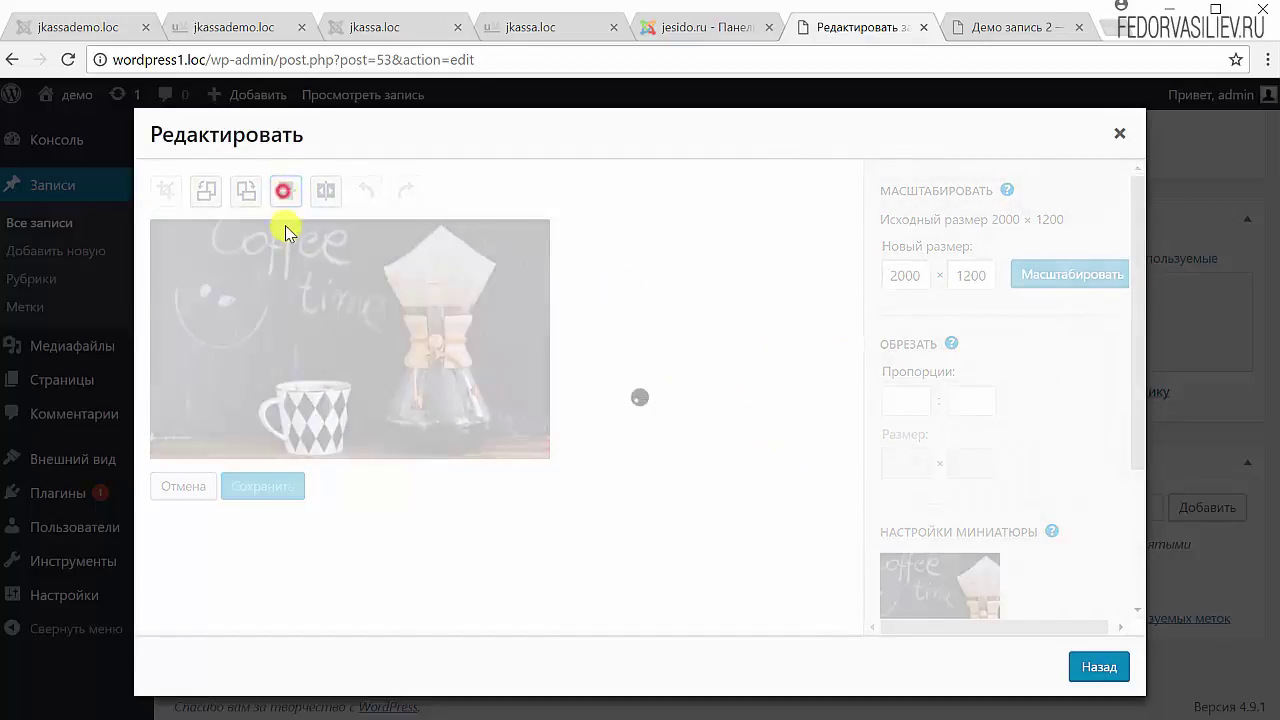
pyautogui.click(286, 196)
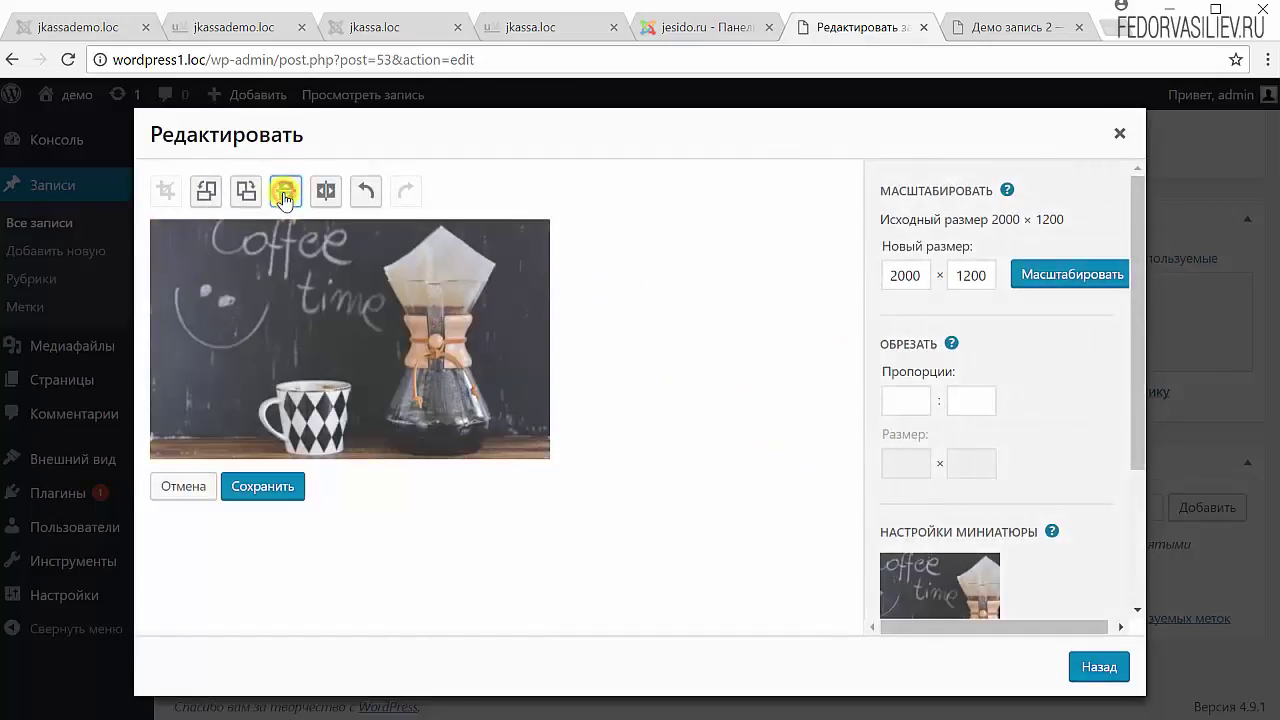
pyautogui.scroll(-2, 1003, 355)
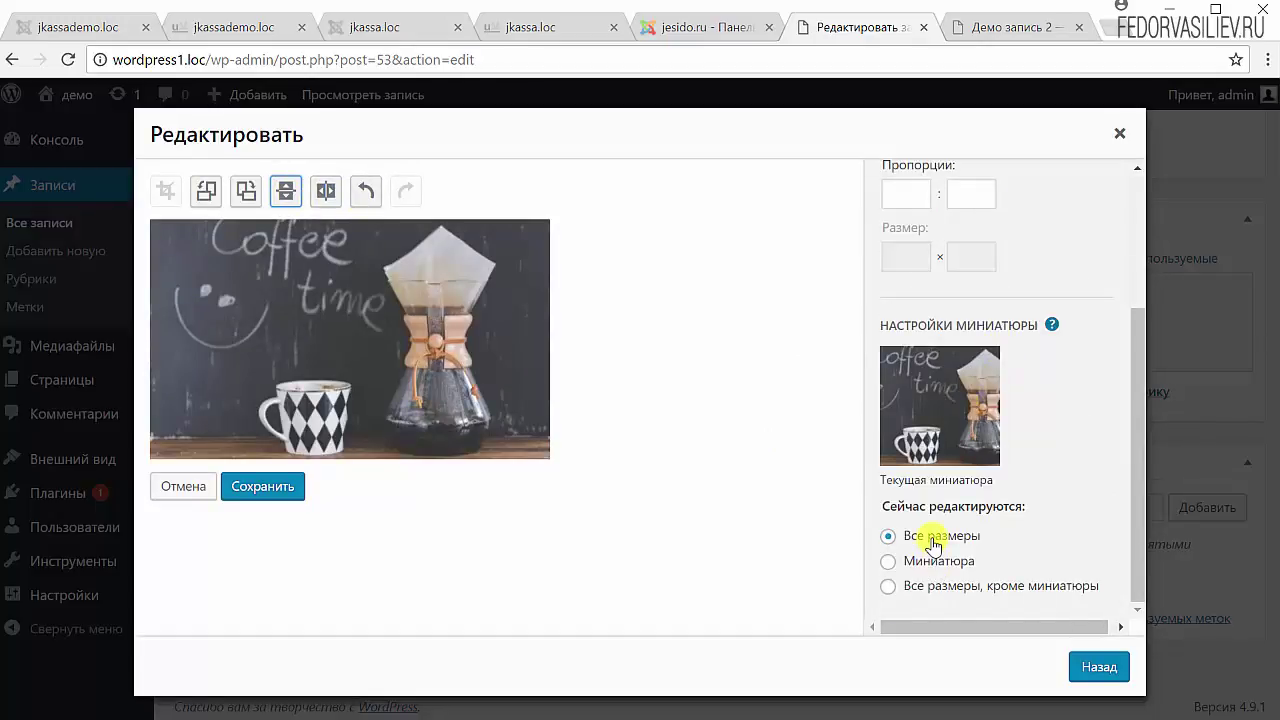
pyautogui.scroll(2, 935, 410)
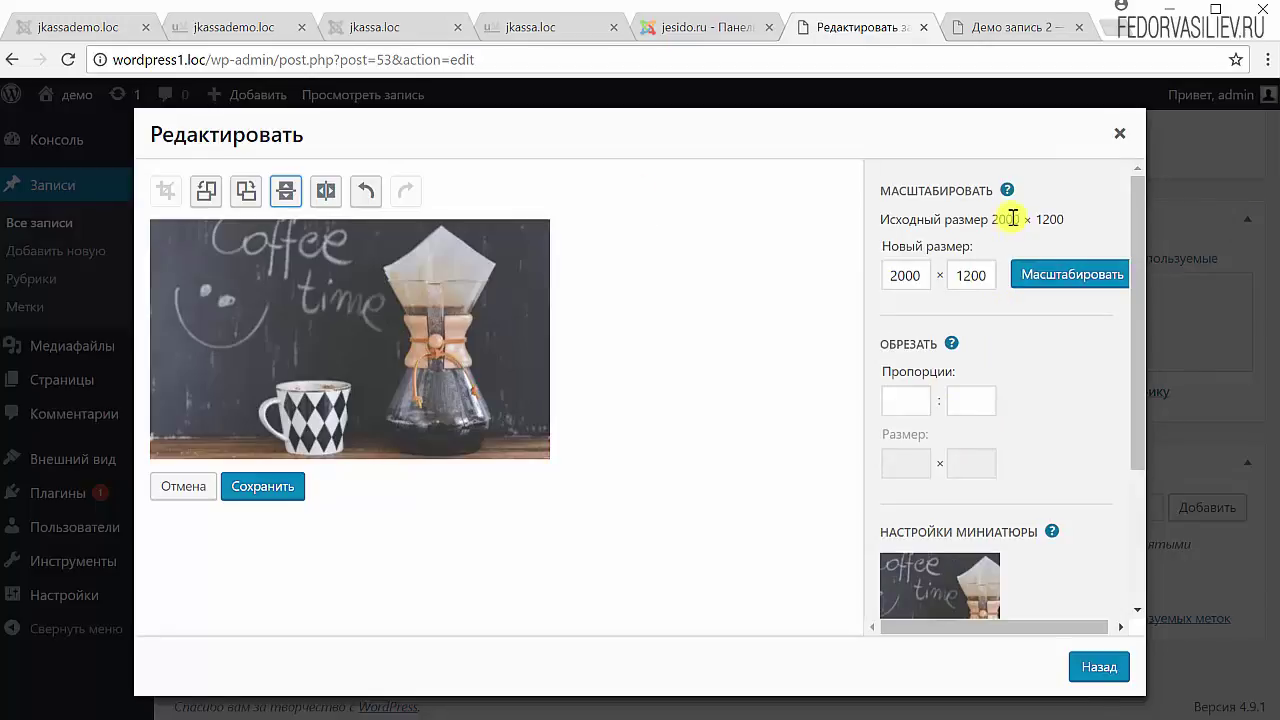
pyautogui.scroll(-1, 1041, 612)
pyautogui.scroll(1, 946, 270)
pyautogui.click(262, 487)
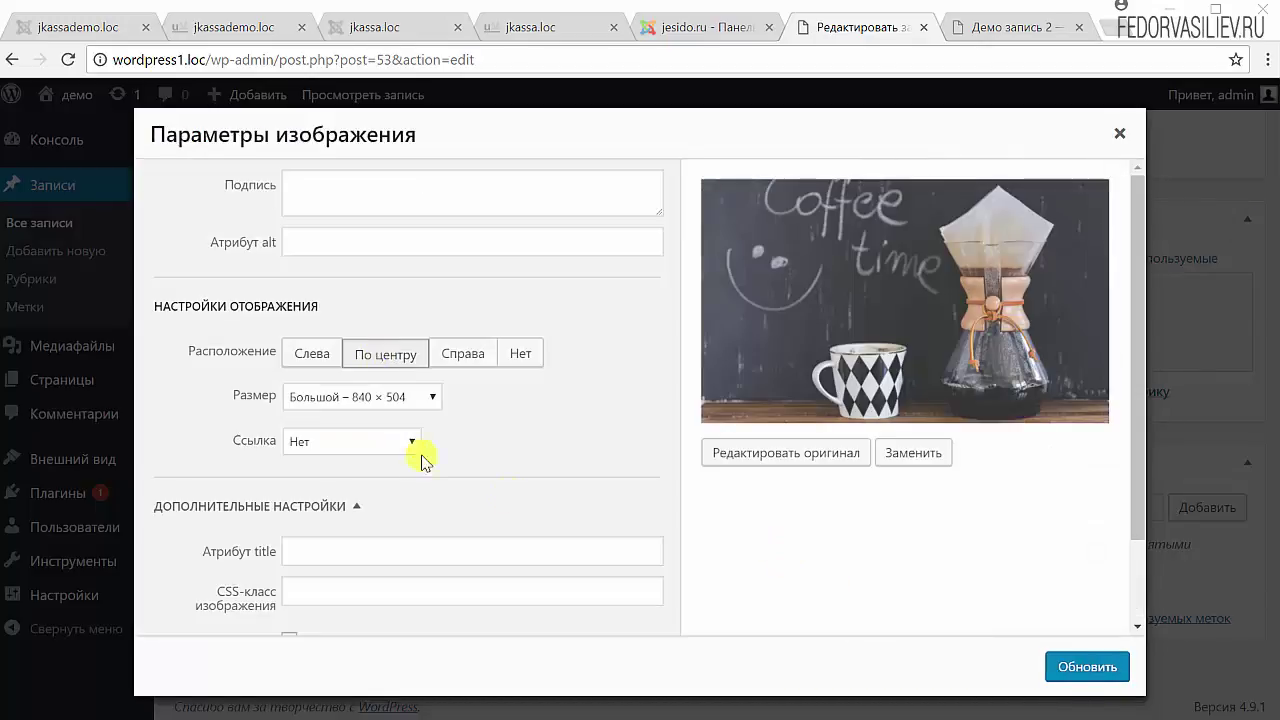
# - Set the coffee image to Средний 300 × 180 linked to its media file, and update the post
pyautogui.click(405, 390)
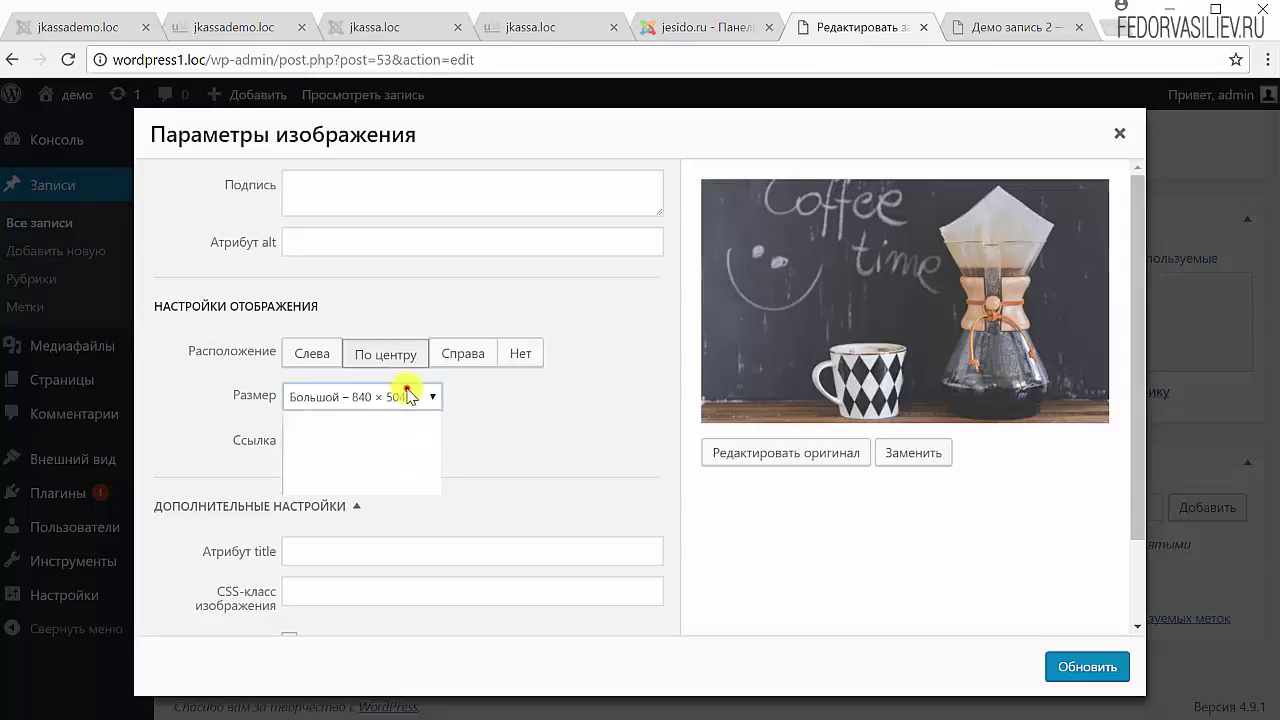
pyautogui.click(386, 437)
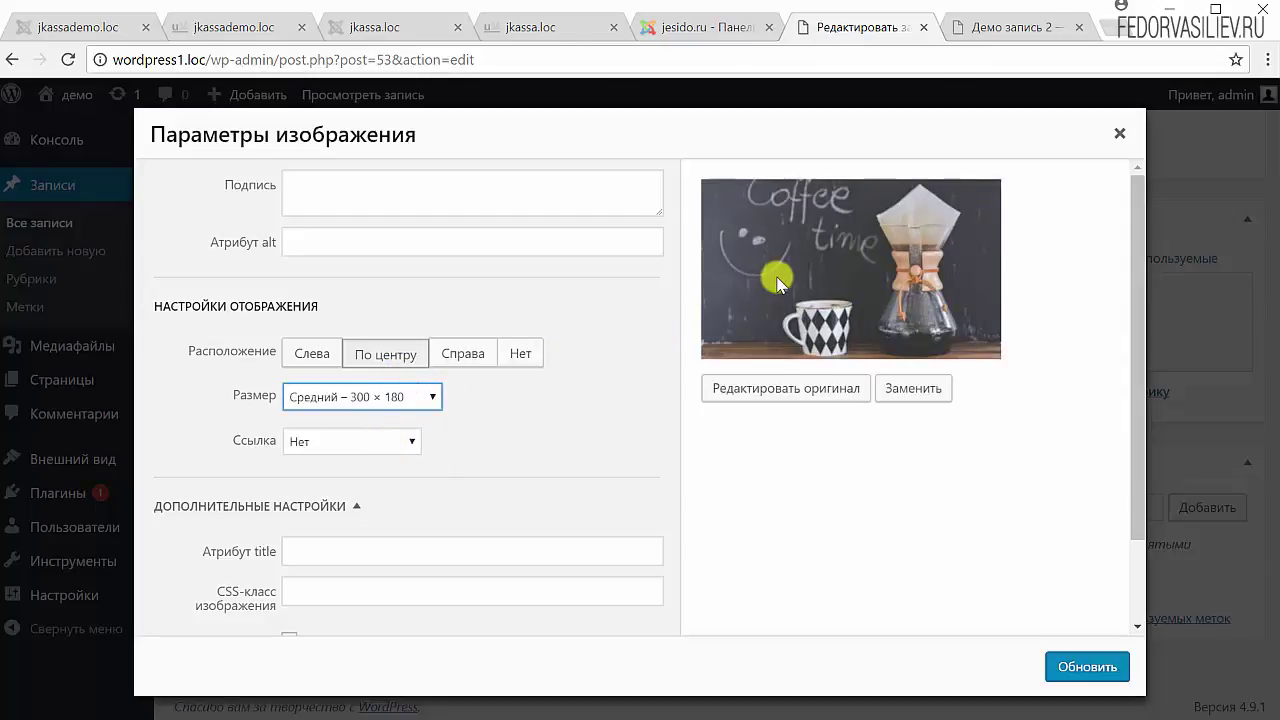
pyautogui.click(403, 460)
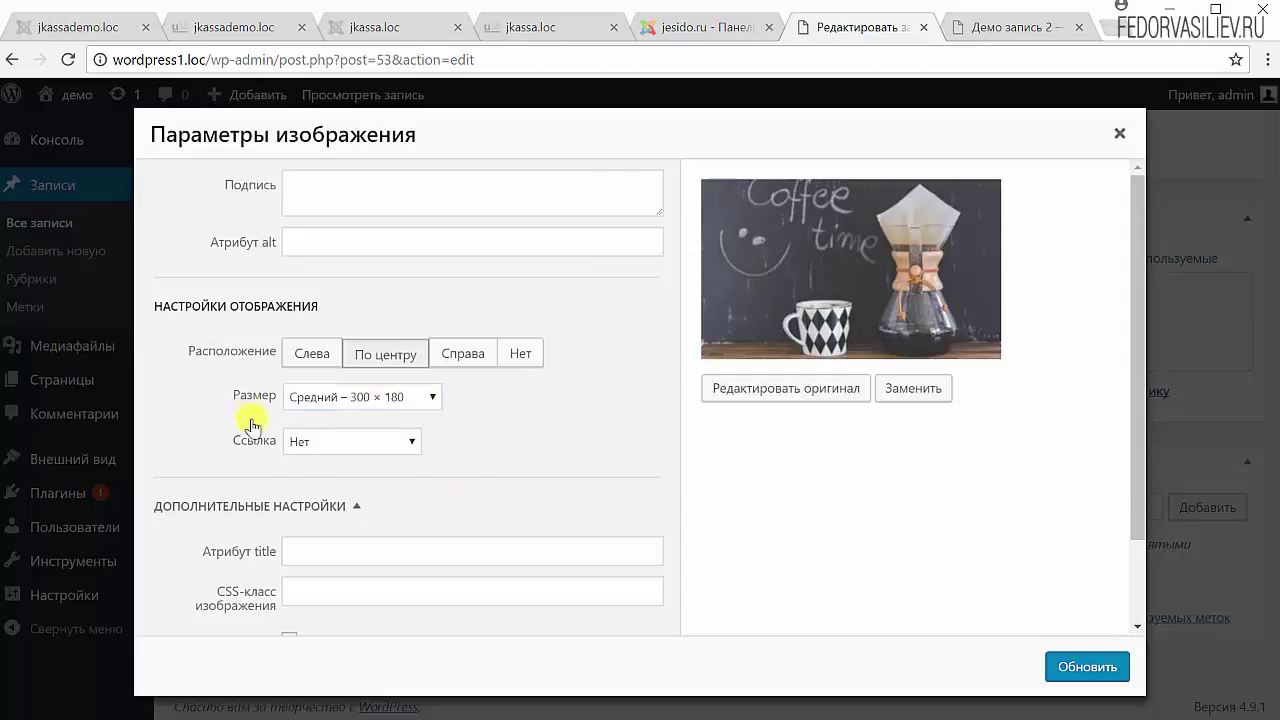
pyautogui.click(304, 446)
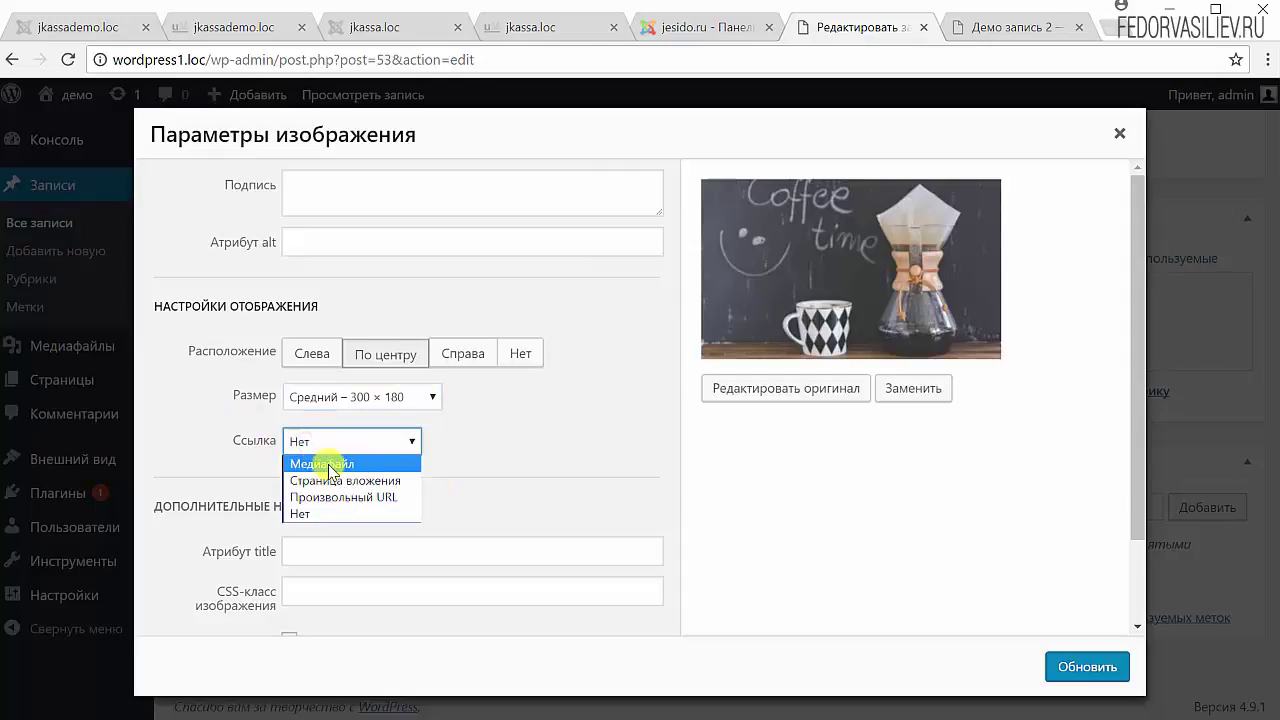
pyautogui.click(322, 464)
pyautogui.click(1048, 666)
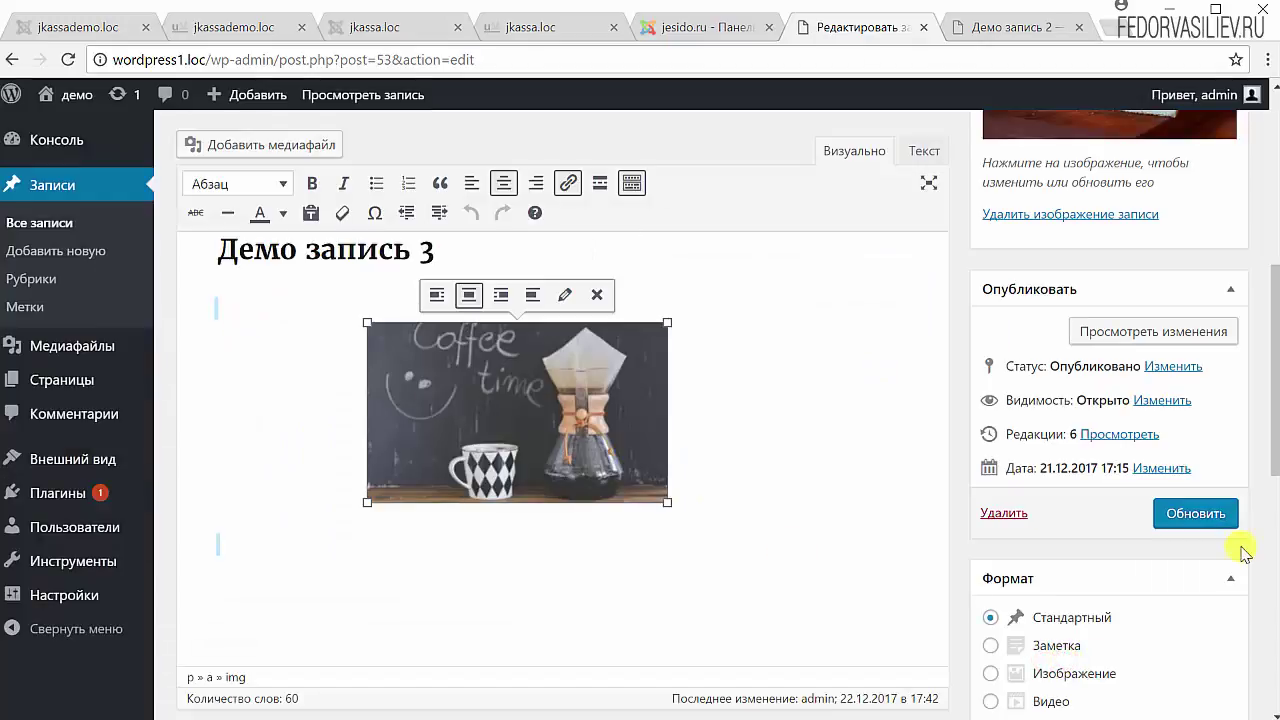
pyautogui.click(1200, 514)
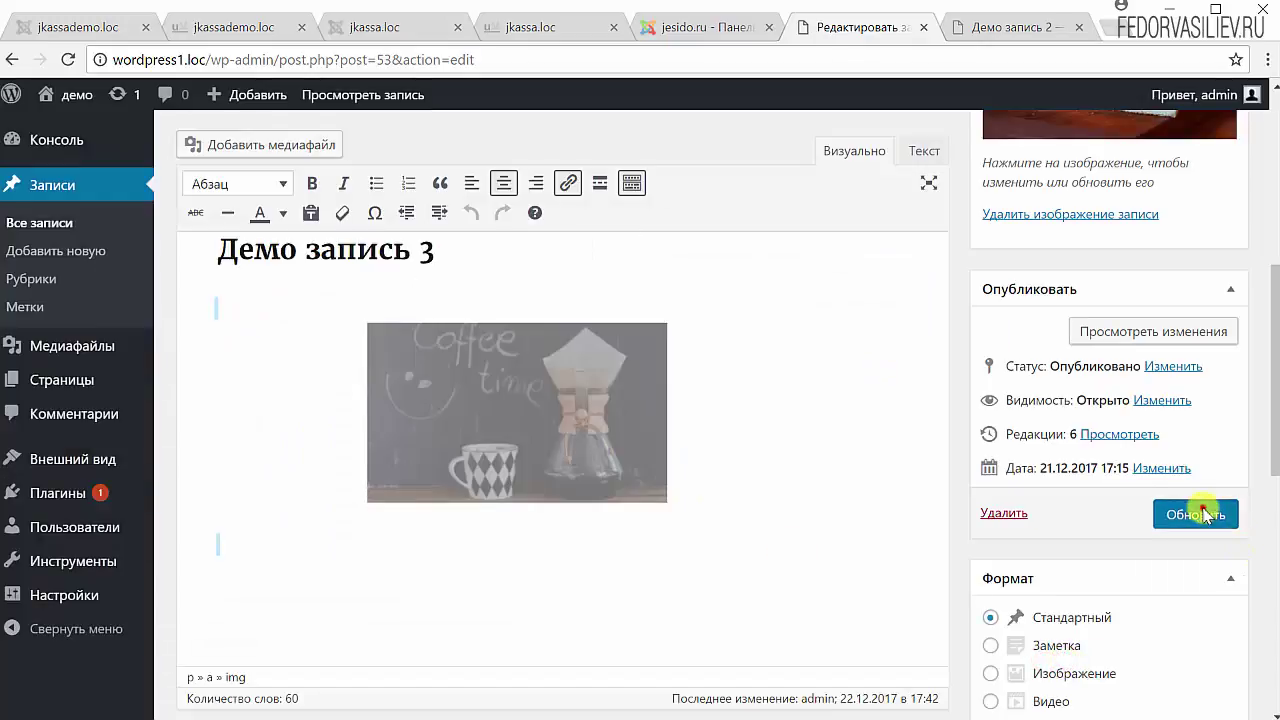
# - Reload the published 'Демо запись 2' page and open the full-size coffee .jpg from its image
pyautogui.click(958, 30)
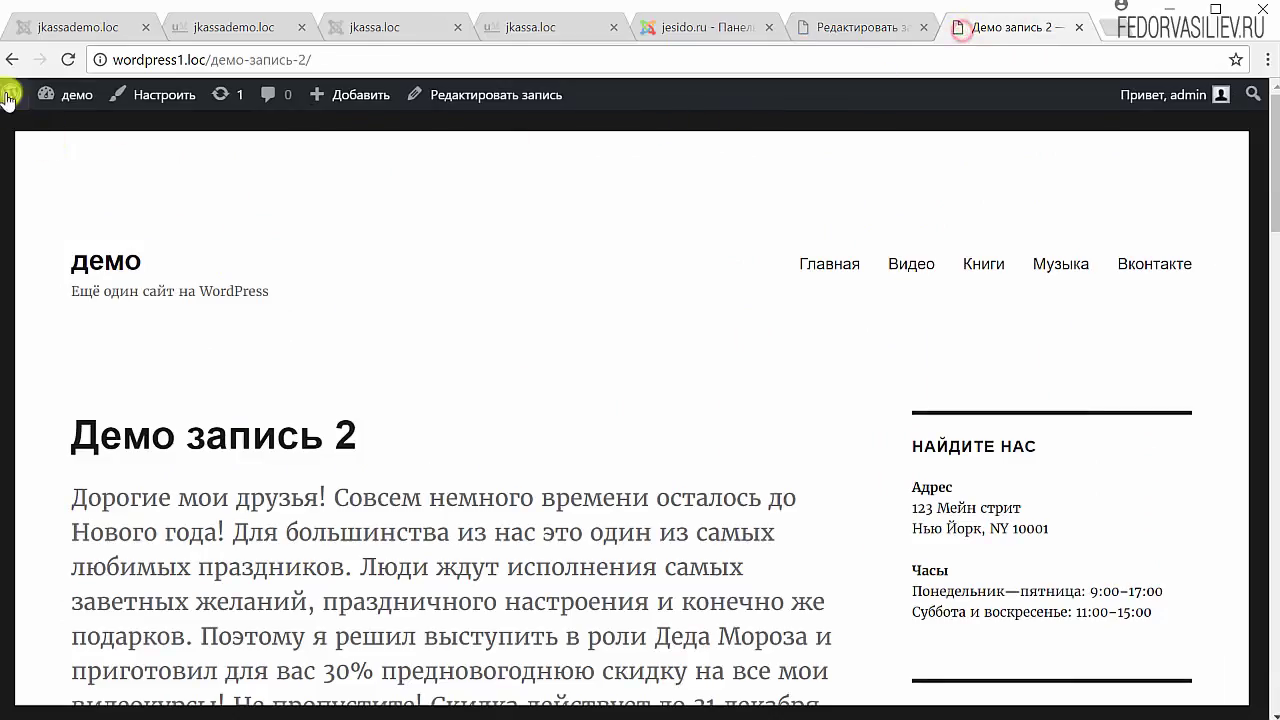
pyautogui.click(187, 438)
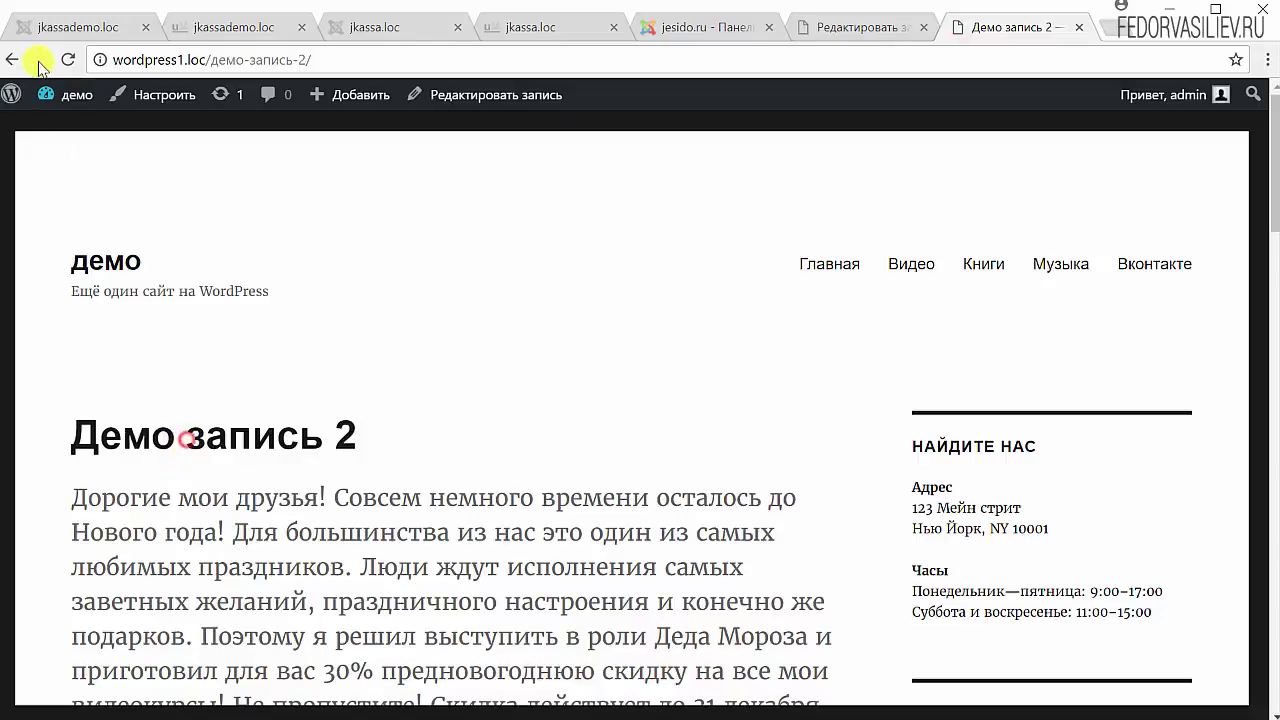
pyautogui.click(70, 60)
pyautogui.scroll(-15, 591, 337)
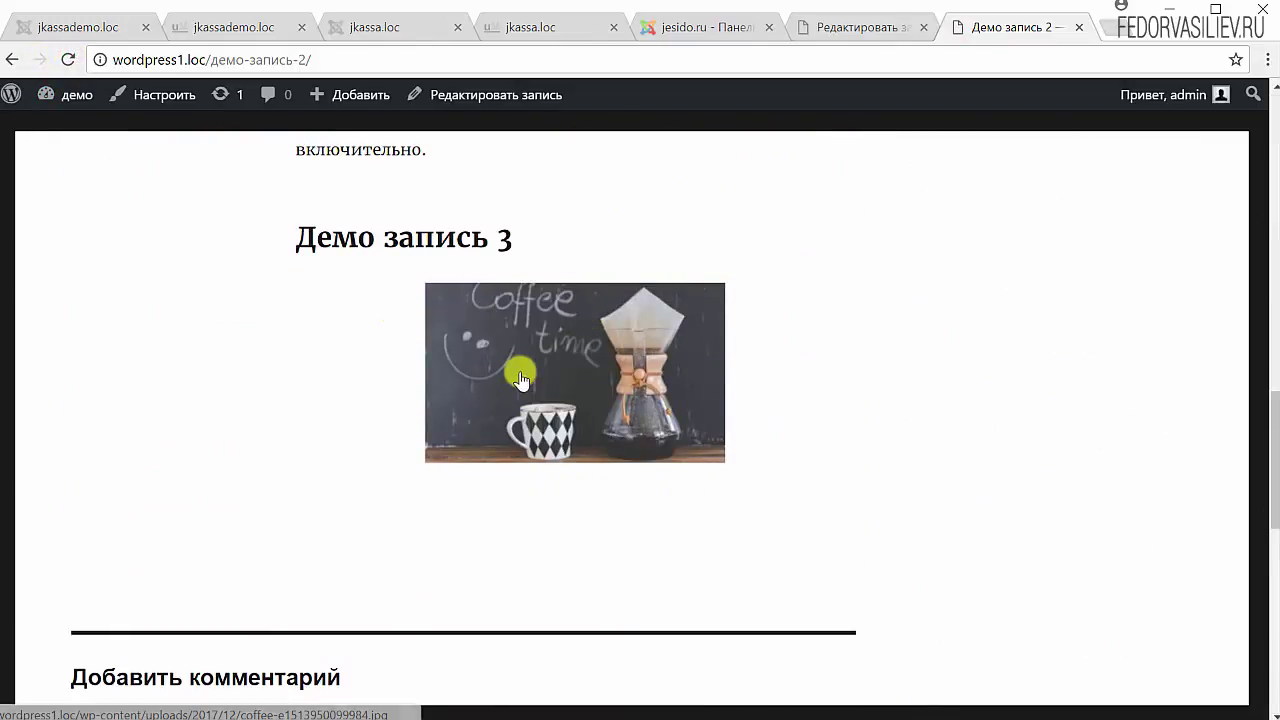
pyautogui.click(520, 377)
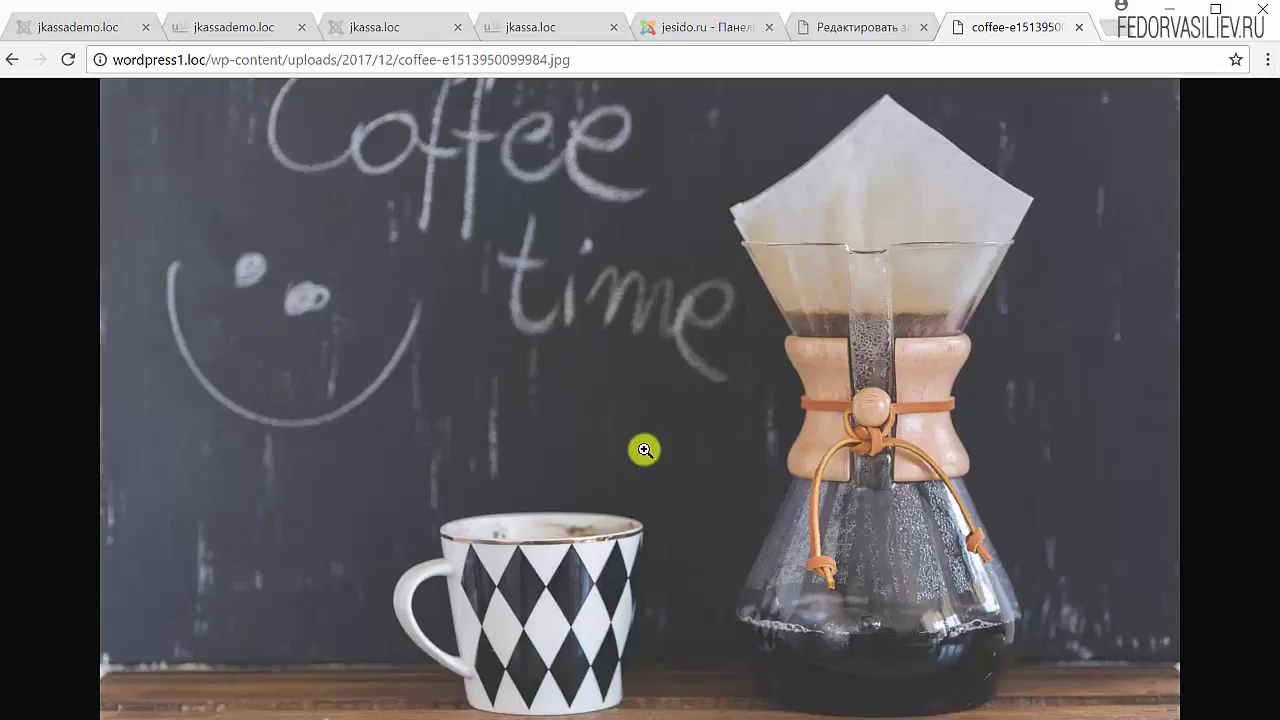
# - View the coffee photo at actual size, then fit it back to the window
pyautogui.click(601, 396)
pyautogui.scroll(-3, 711, 420)
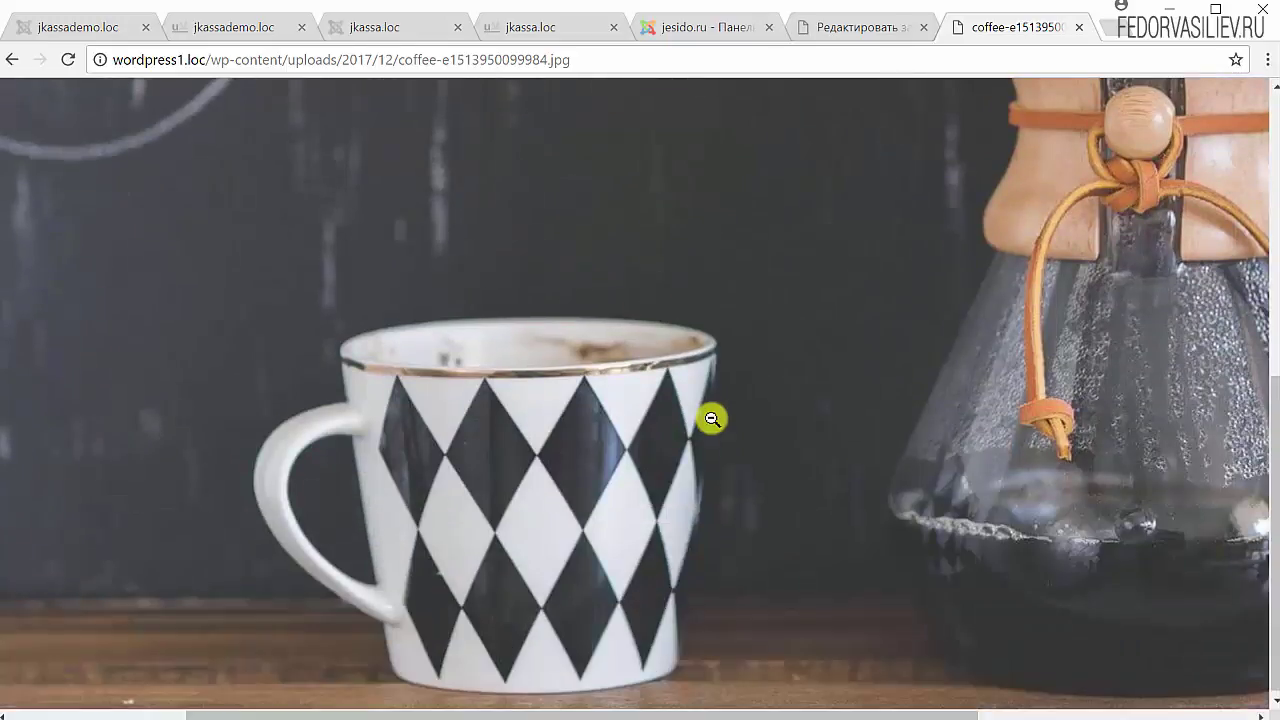
pyautogui.scroll(6, 714, 586)
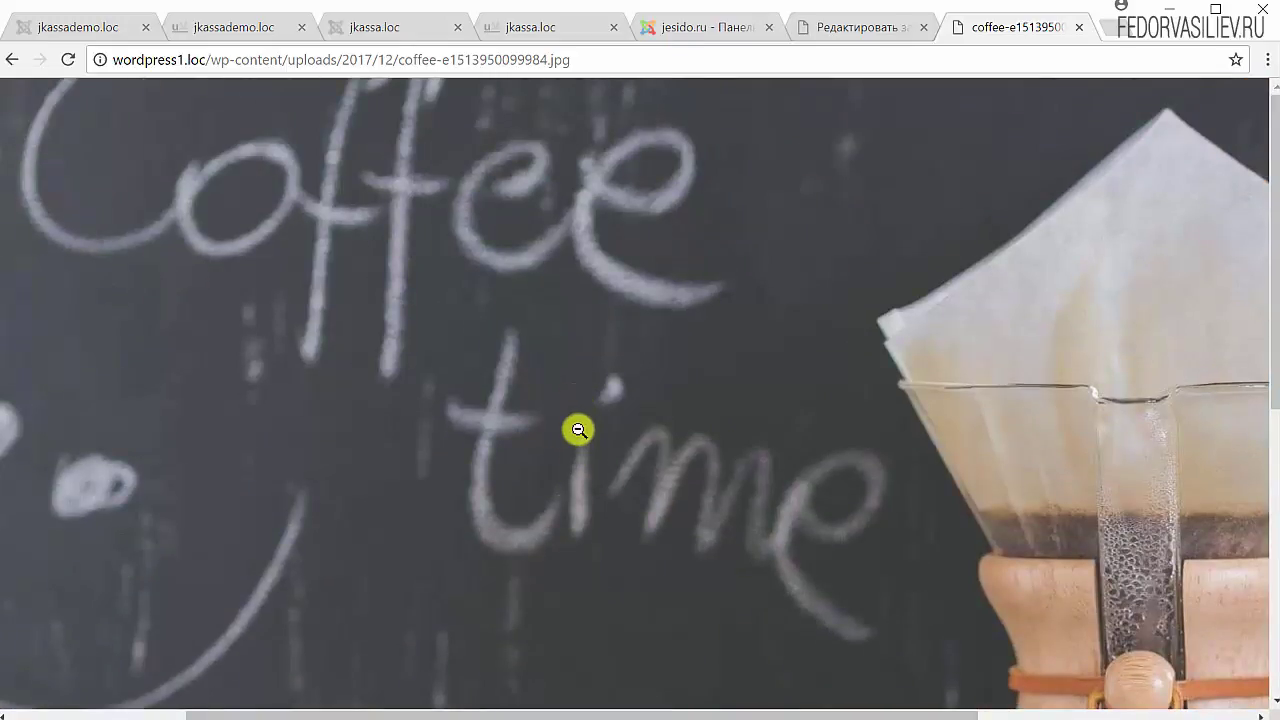
pyautogui.click(579, 430)
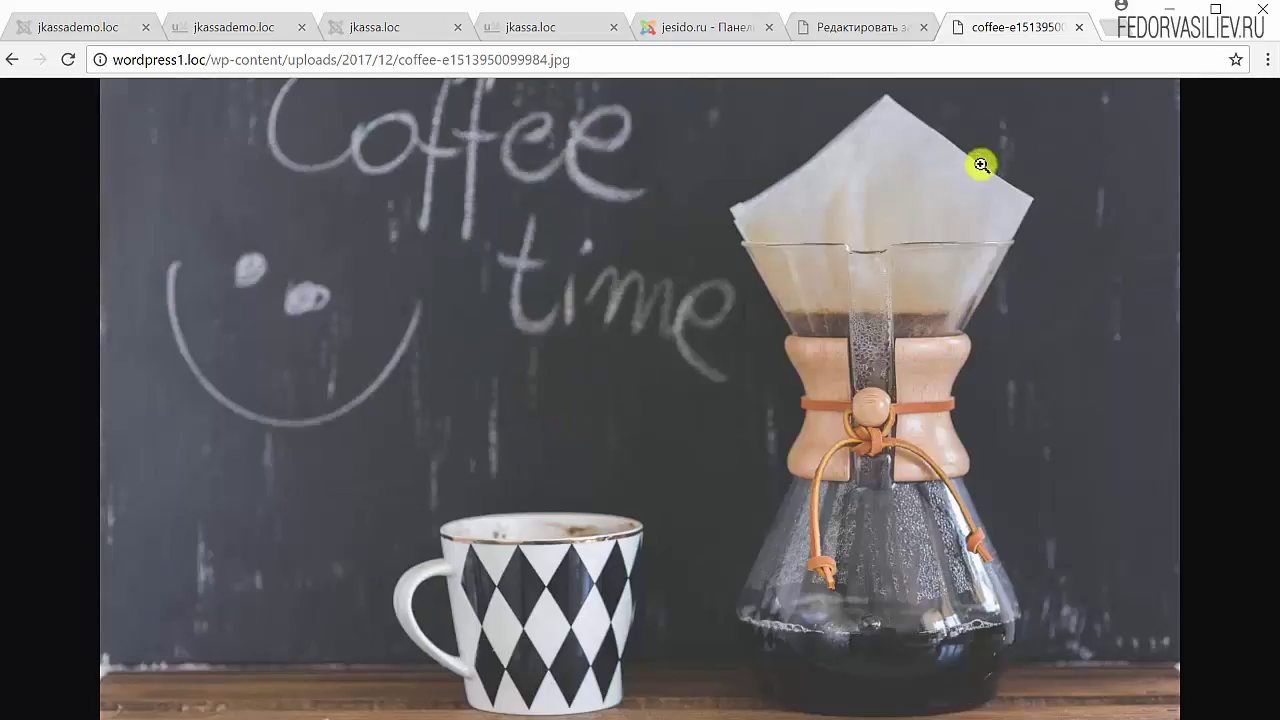
# - Go back to the published post, reopen the full-size coffee image, and return again
pyautogui.click(865, 27)
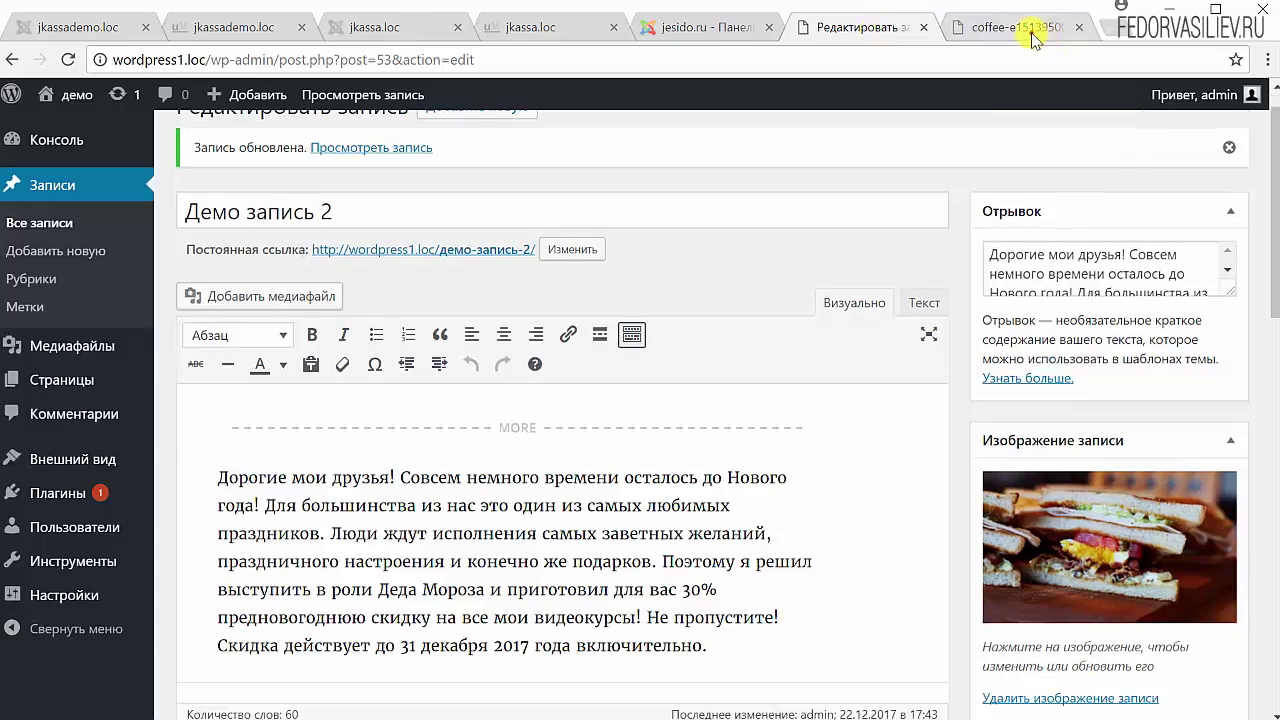
pyautogui.click(1045, 27)
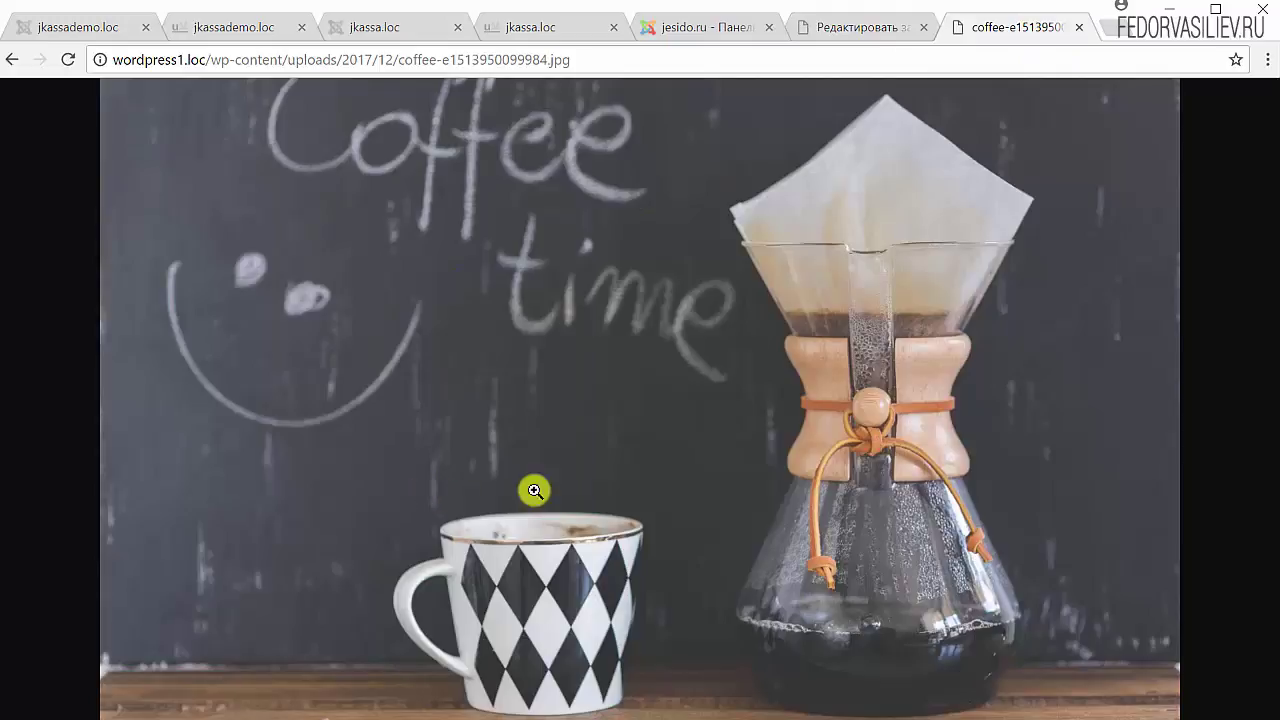
pyautogui.click(12, 62)
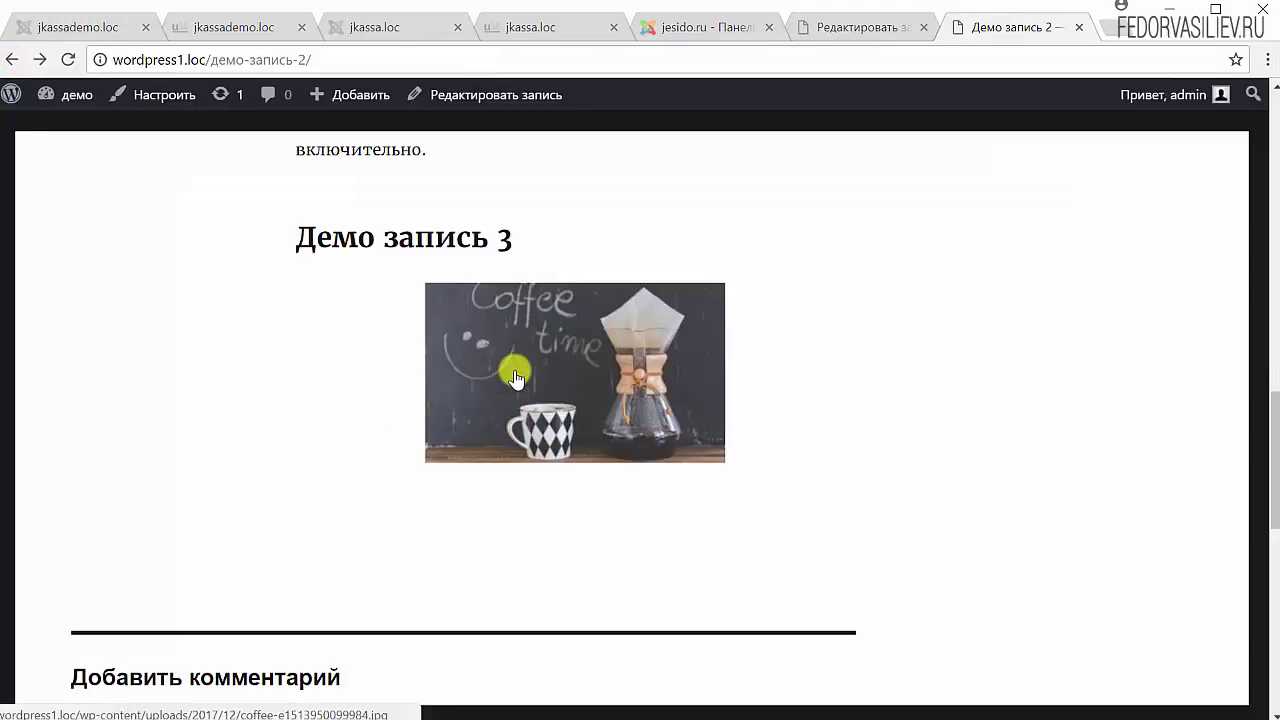
pyautogui.scroll(1, 493, 508)
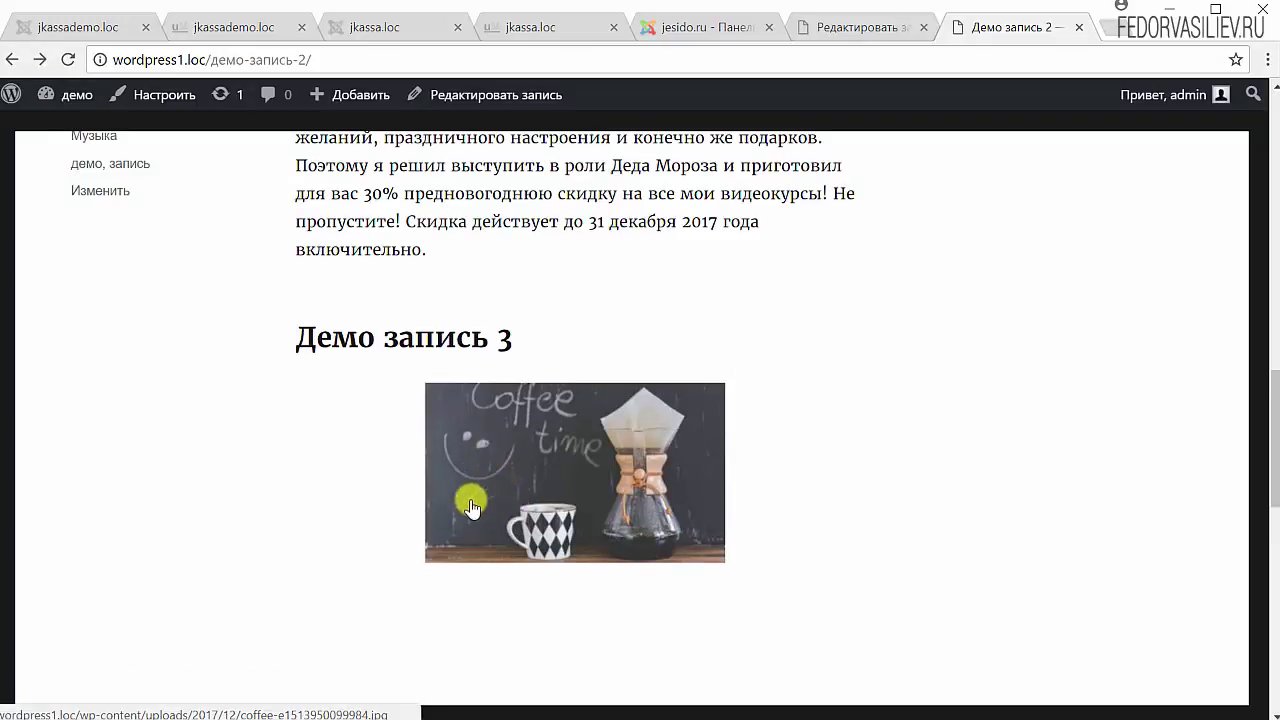
pyautogui.click(555, 495)
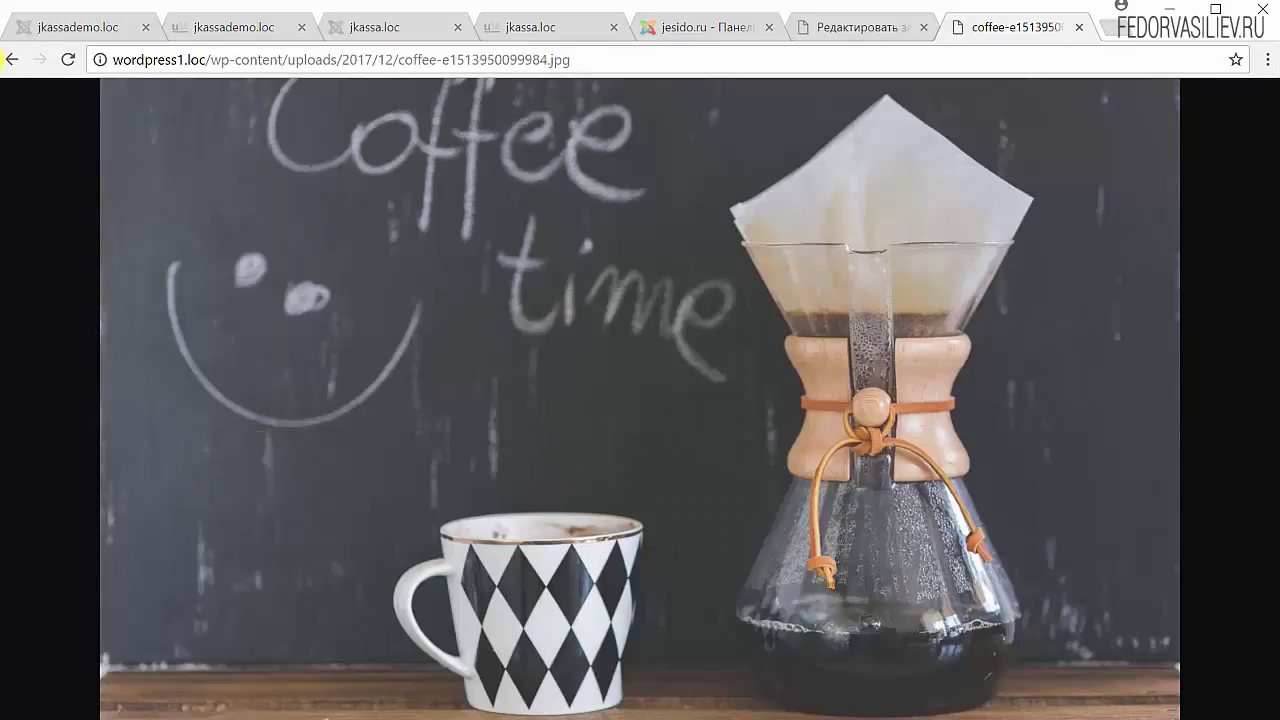
pyautogui.click(12, 62)
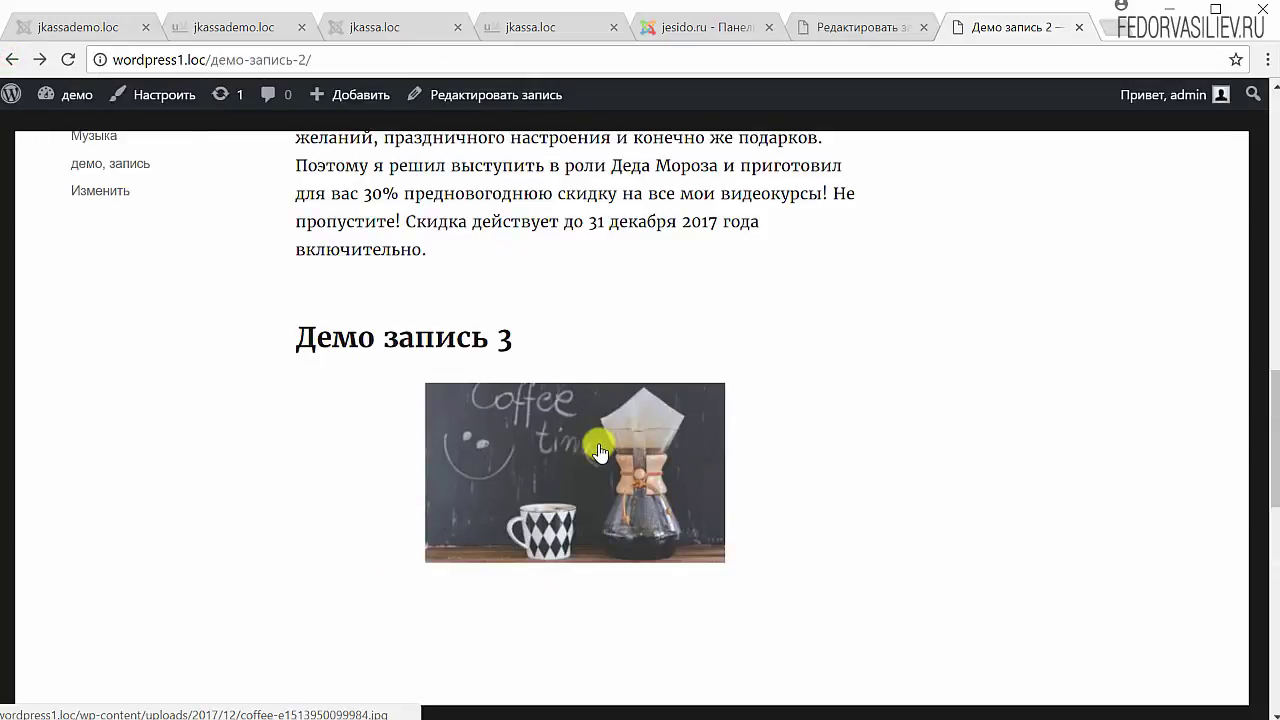
# - Look over the published post, then switch back to the 'Демо запись 2' editor
pyautogui.scroll(10, 807, 505)
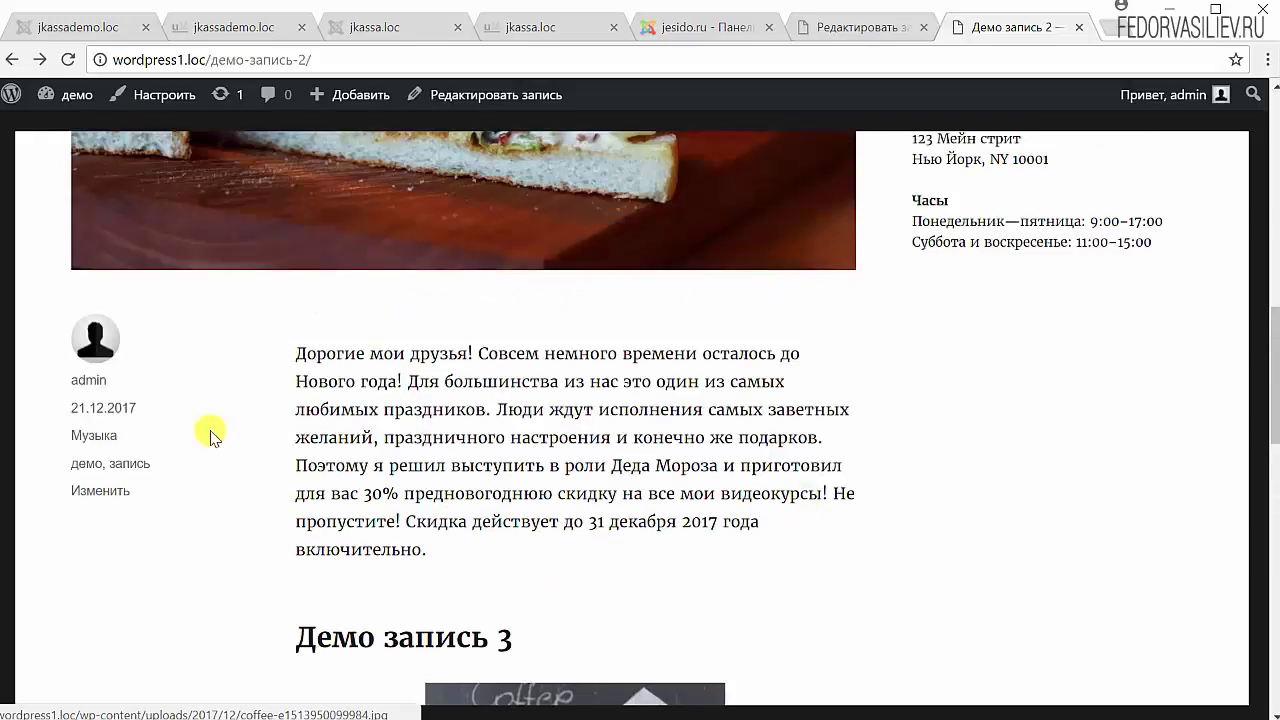
pyautogui.scroll(-5, 634, 429)
pyautogui.scroll(-5, 634, 501)
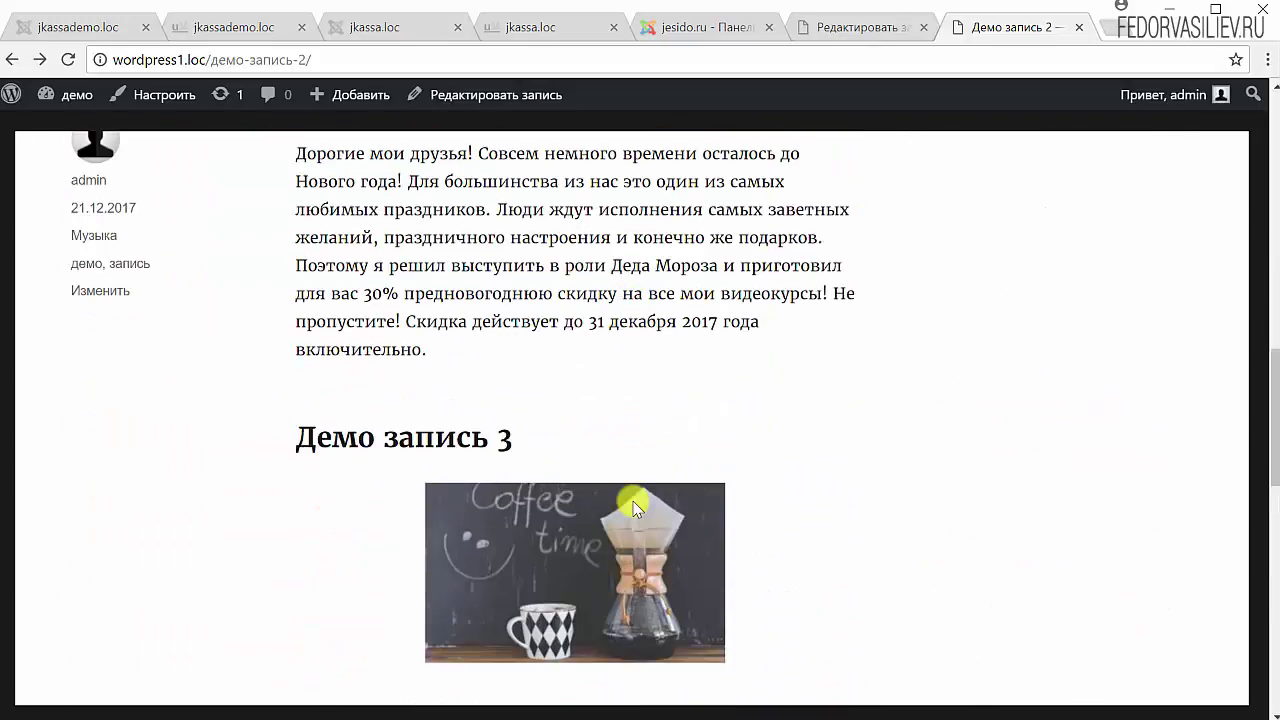
pyautogui.hotkey('ctrl', 'pageup')
pyautogui.scroll(-2, 622, 505)
pyautogui.scroll(-3, 540, 420)
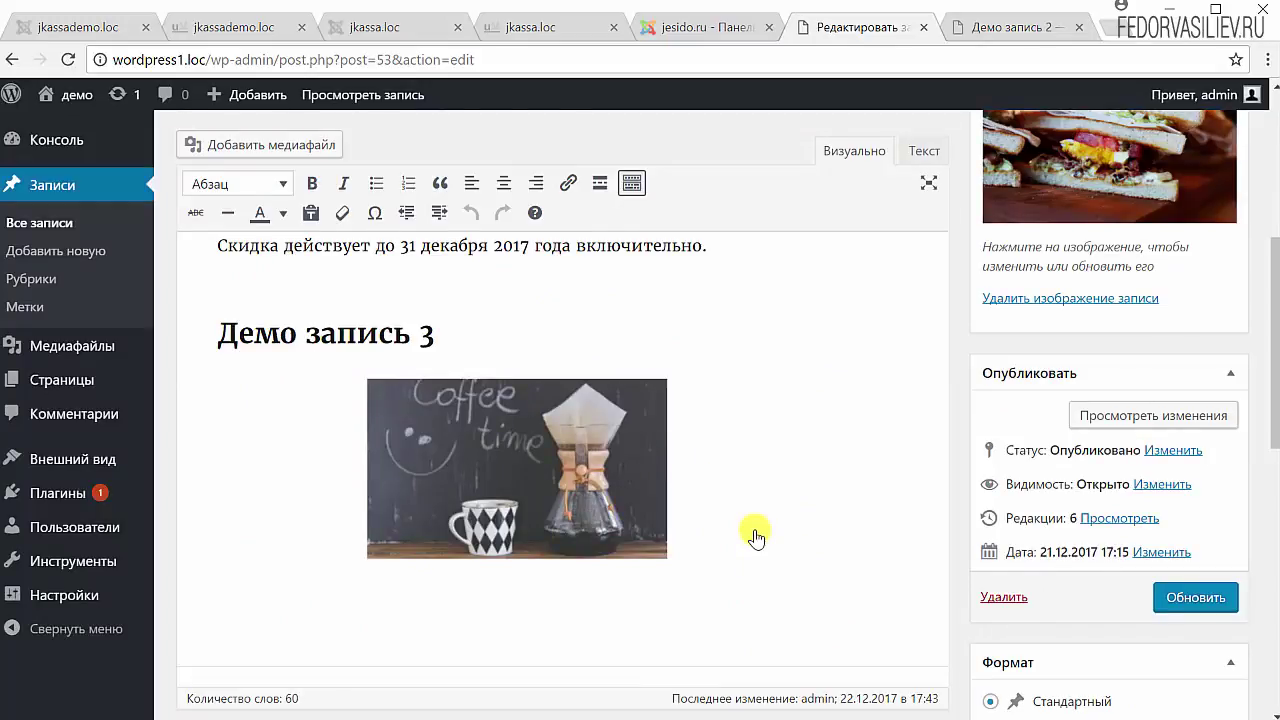
pyautogui.scroll(5, 757, 525)
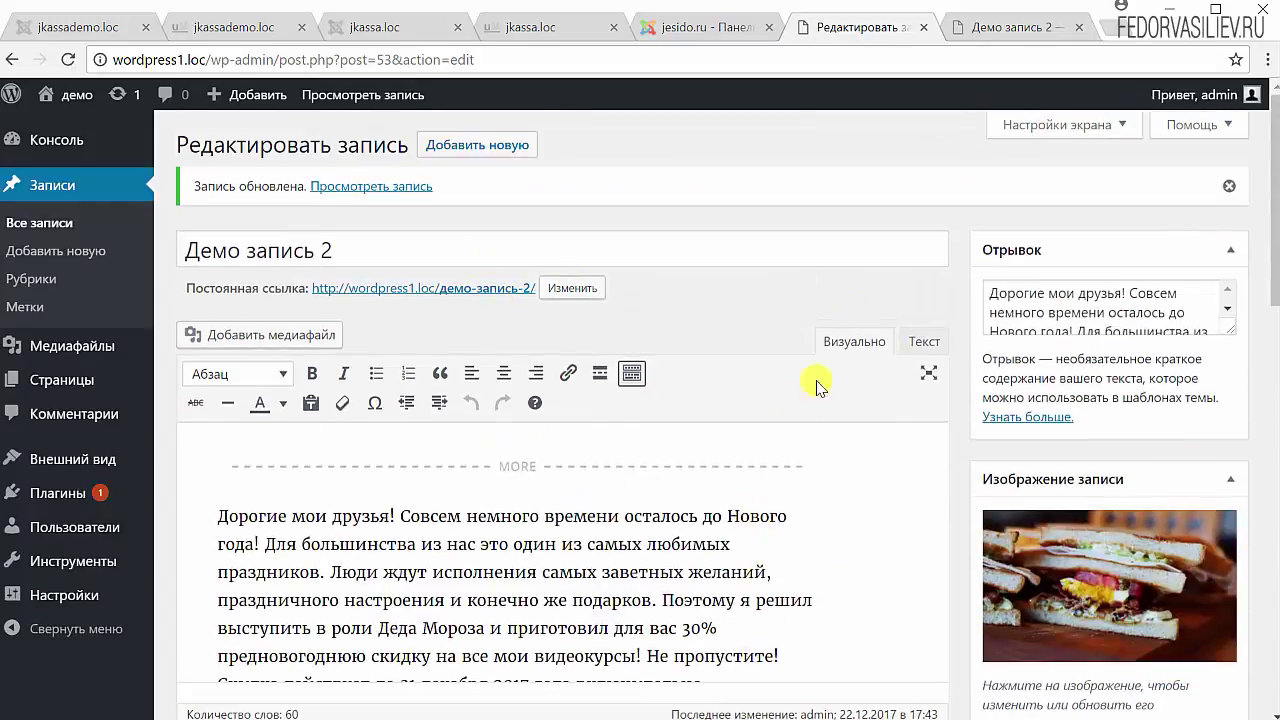
pyautogui.scroll(-5, 736, 330)
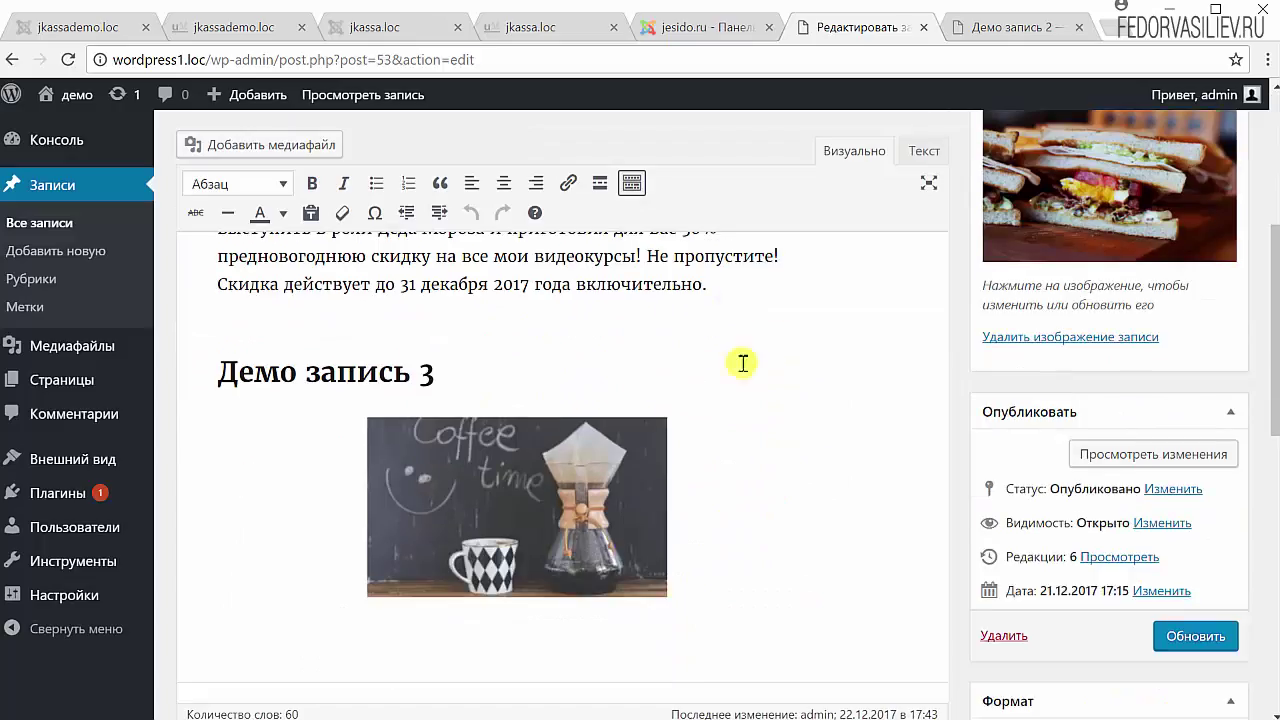
pyautogui.scroll(4, 745, 400)
pyautogui.moveTo(218, 416); pyautogui.dragTo(543, 528)
pyautogui.scroll(-2, 571, 471)
pyautogui.scroll(-2, 523, 471)
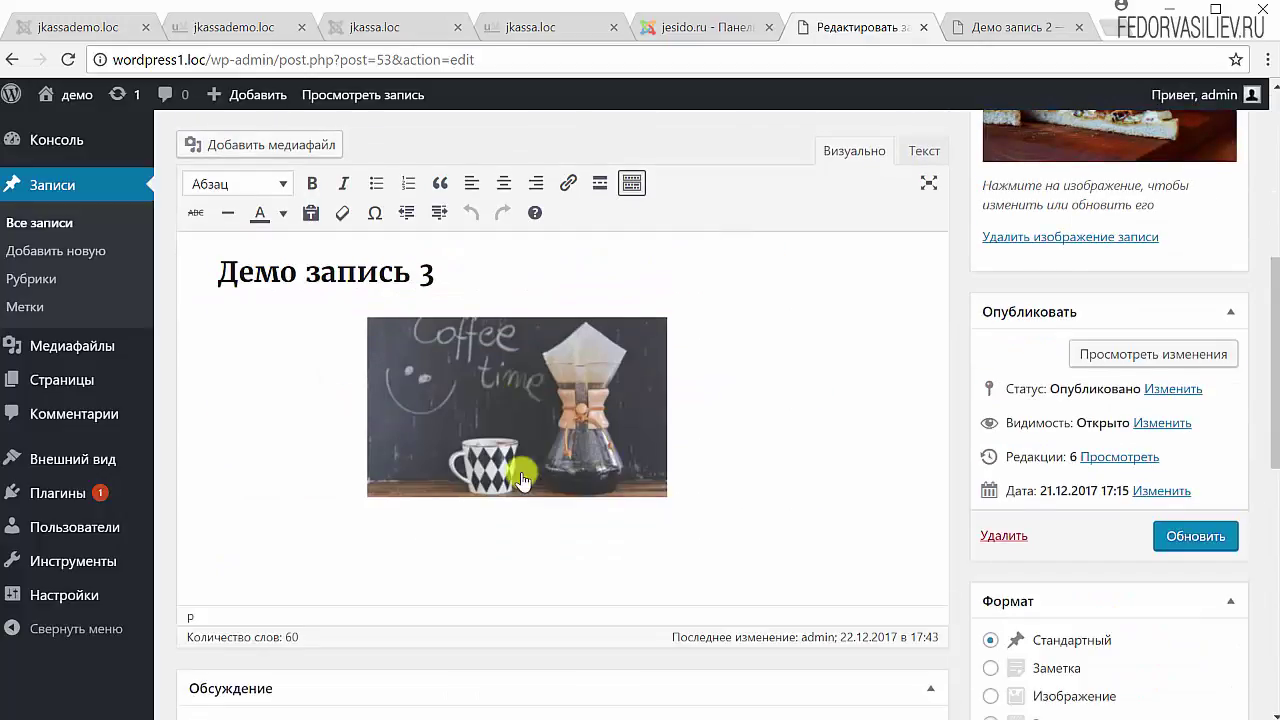
pyautogui.scroll(1, 500, 437)
pyautogui.scroll(-1, 503, 450)
pyautogui.scroll(2, 503, 450)
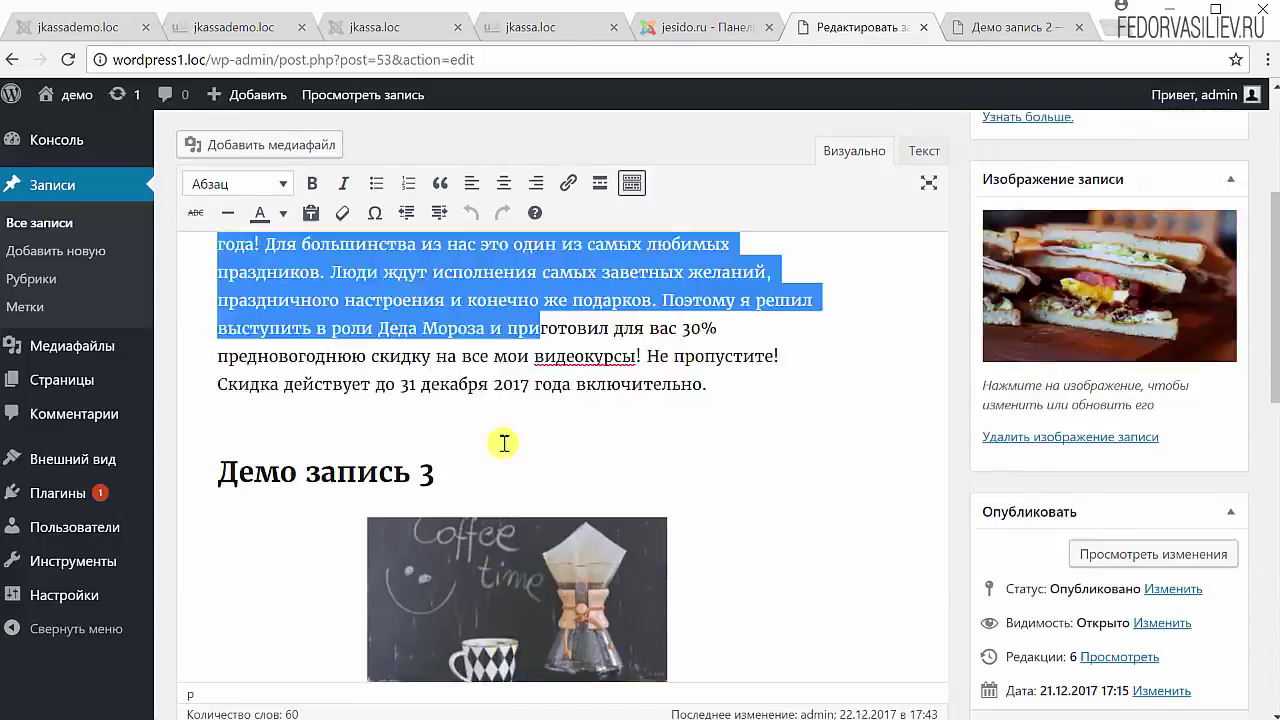
pyautogui.scroll(2, 500, 443)
pyautogui.scroll(-2, 509, 480)
pyautogui.scroll(3, 515, 450)
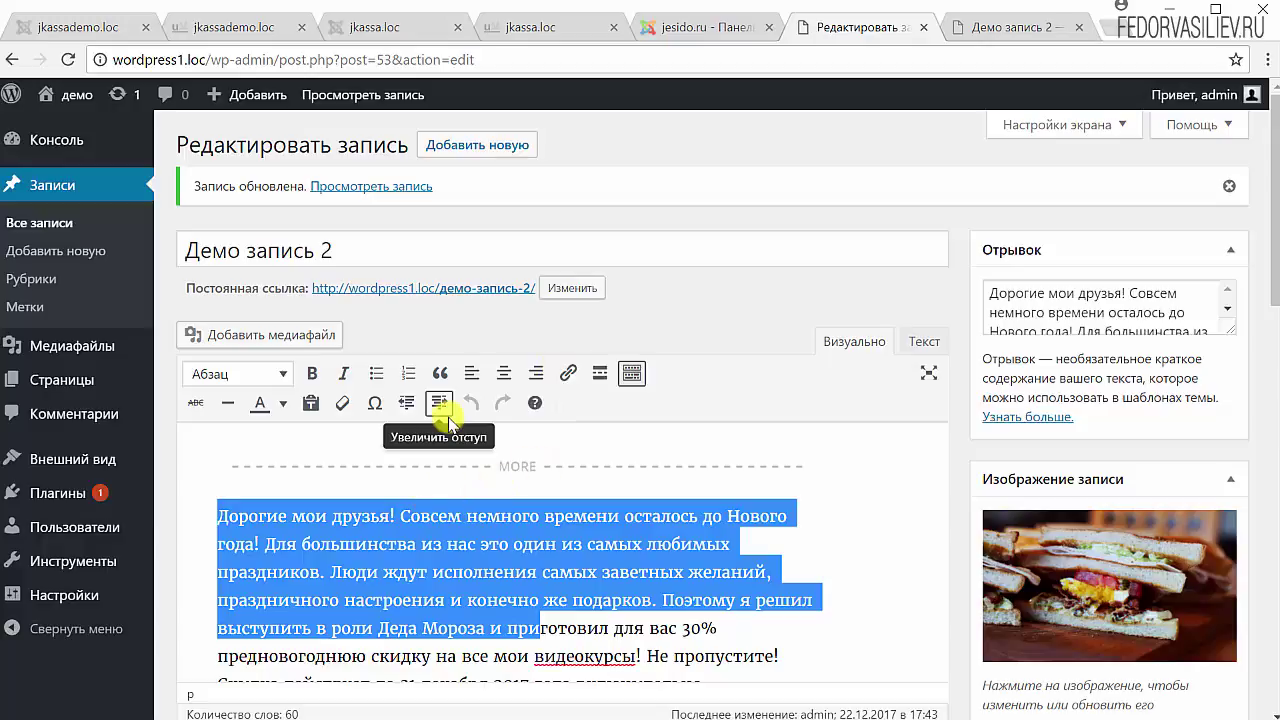
pyautogui.scroll(-5, 449, 415)
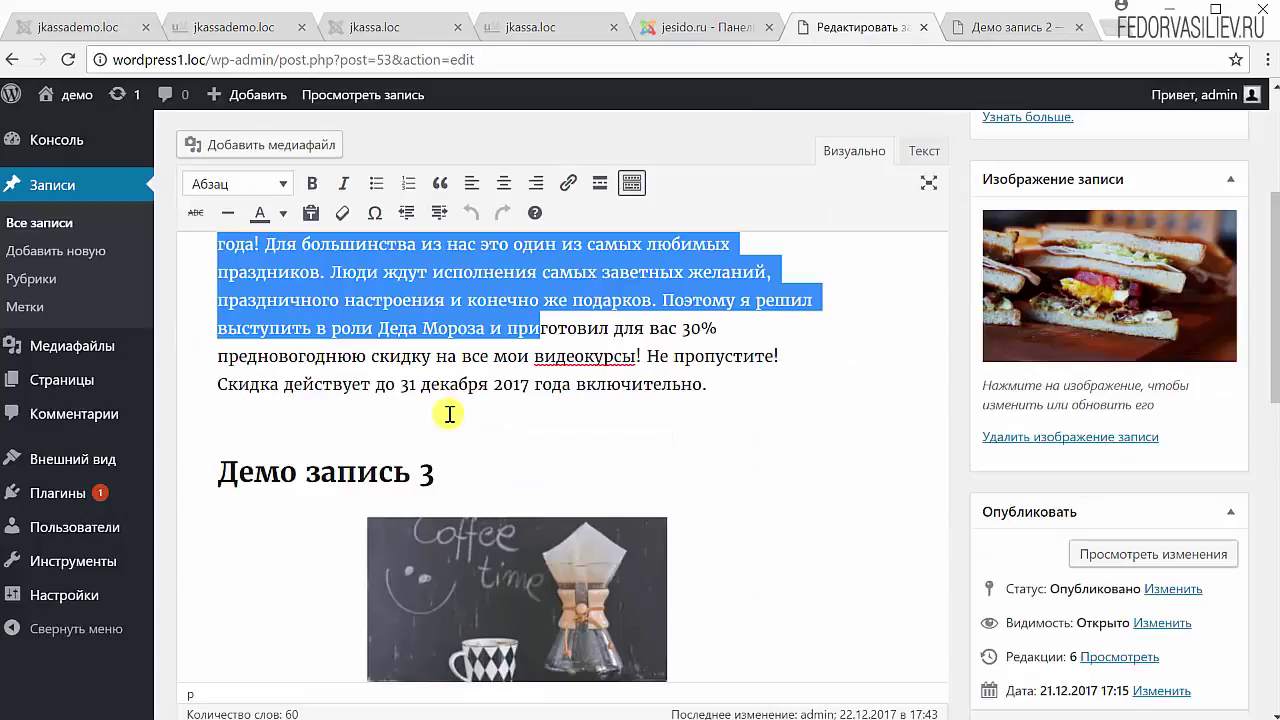
pyautogui.scroll(2, 706, 371)
pyautogui.scroll(-6, 1094, 337)
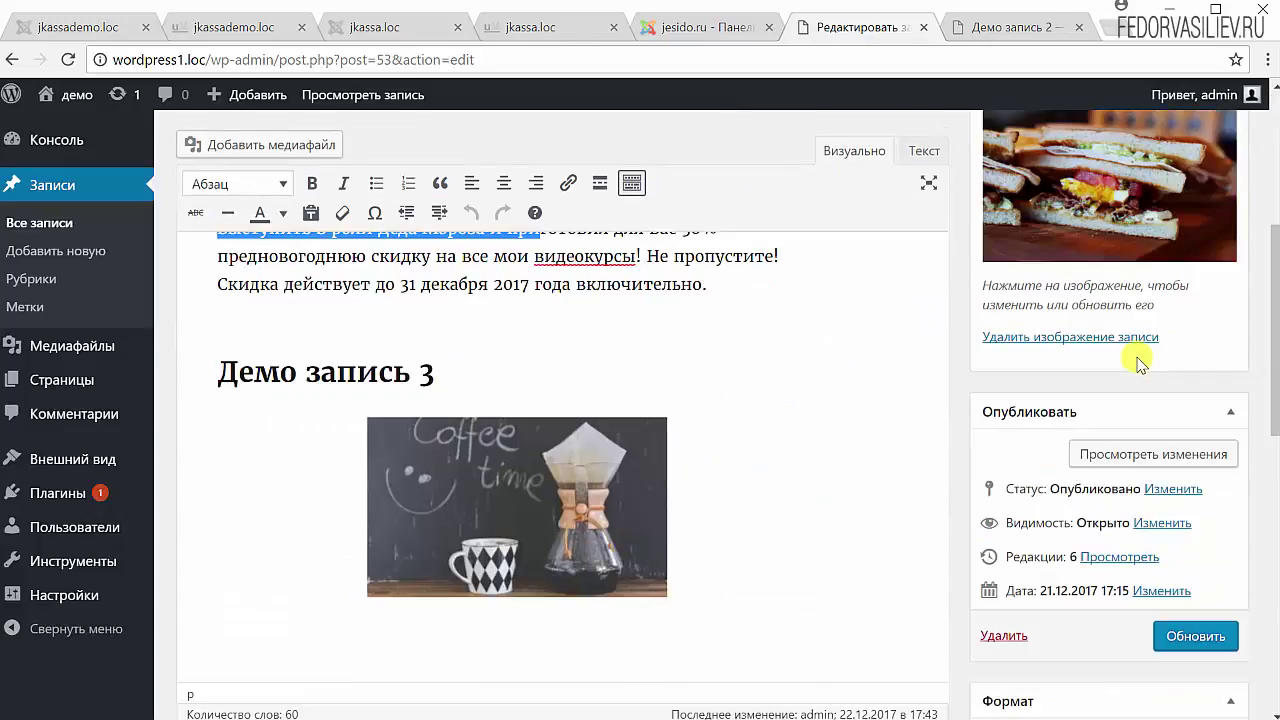
pyautogui.scroll(2, 1138, 365)
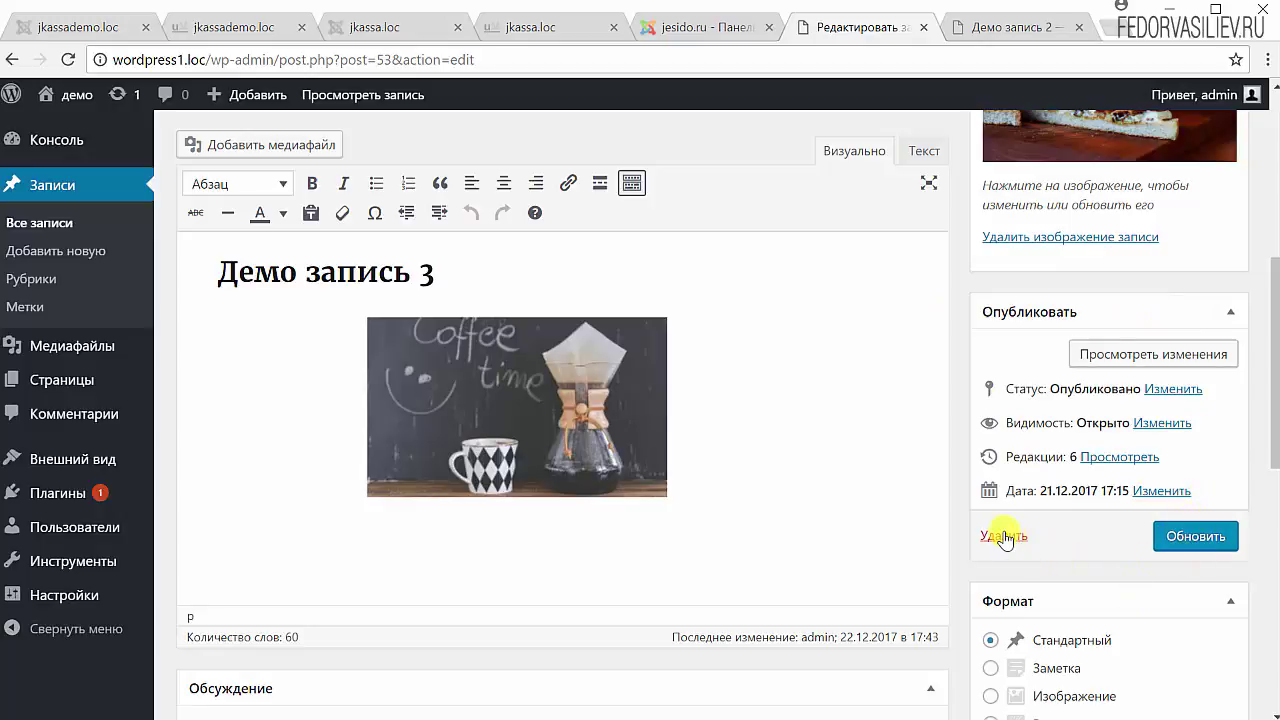
pyautogui.click(1143, 356)
pyautogui.scroll(-3, 583, 390)
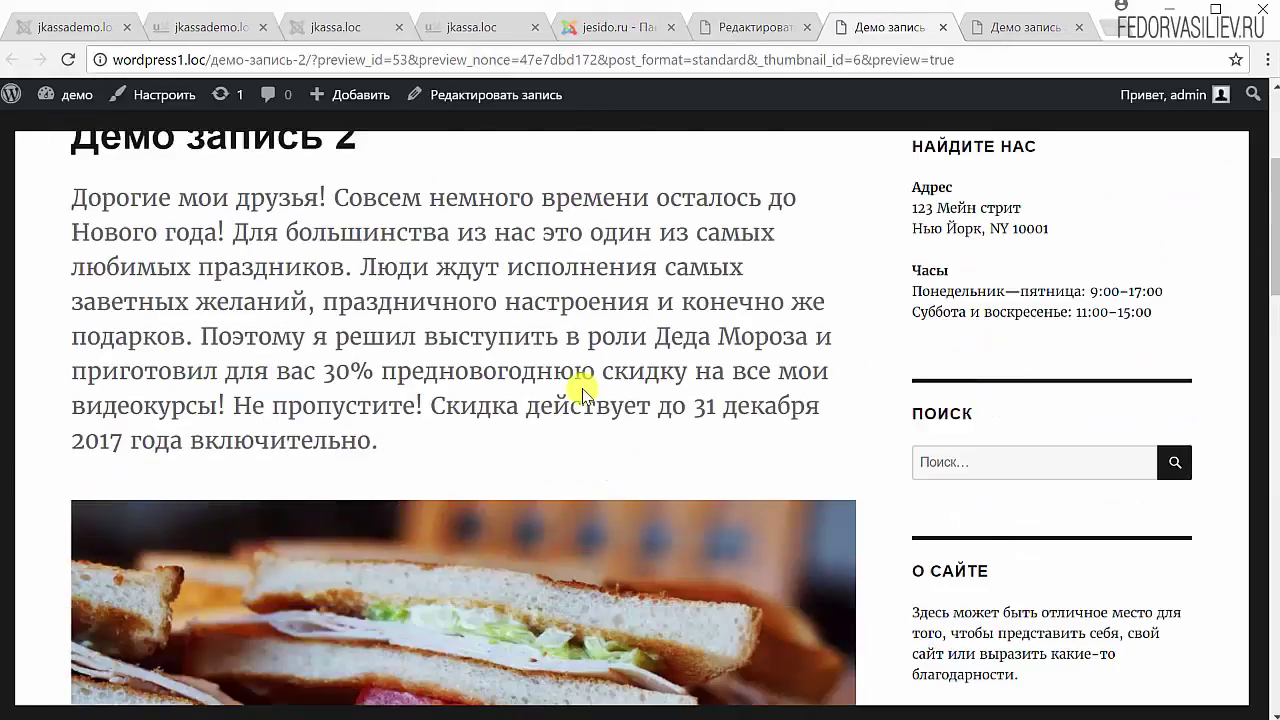
pyautogui.scroll(-15, 560, 380)
pyautogui.scroll(5, 571, 314)
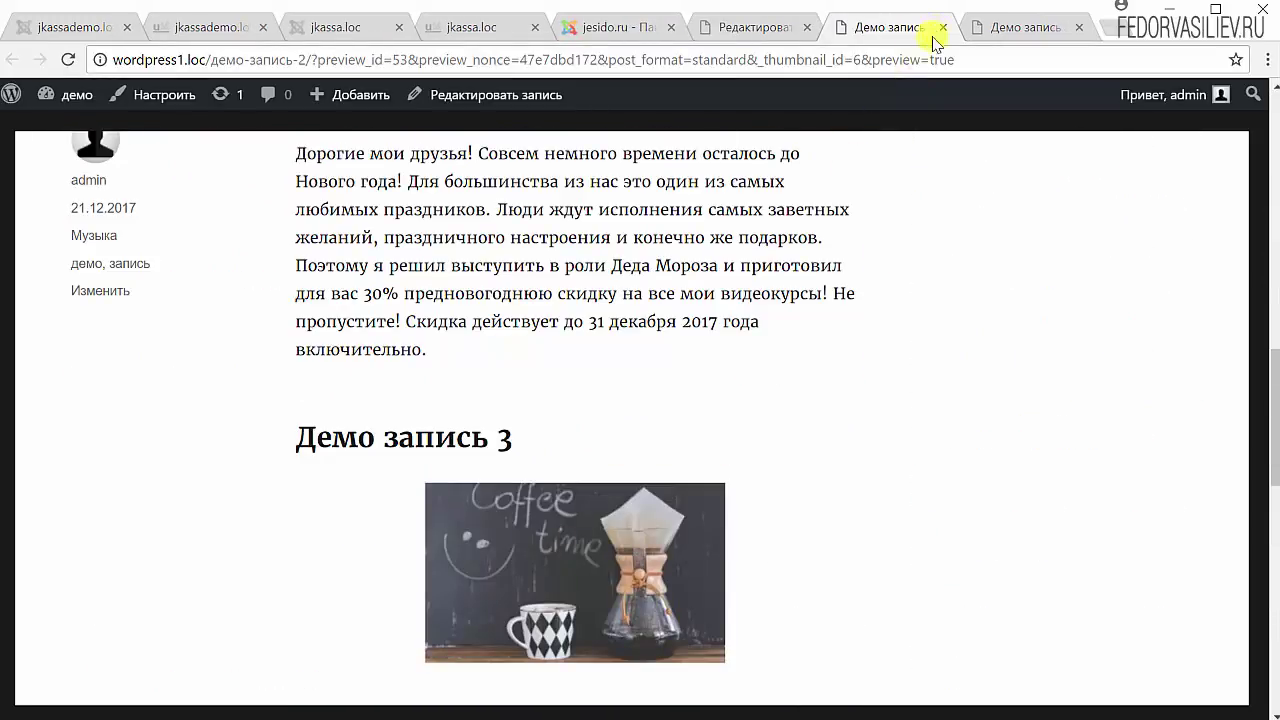
pyautogui.click(944, 30)
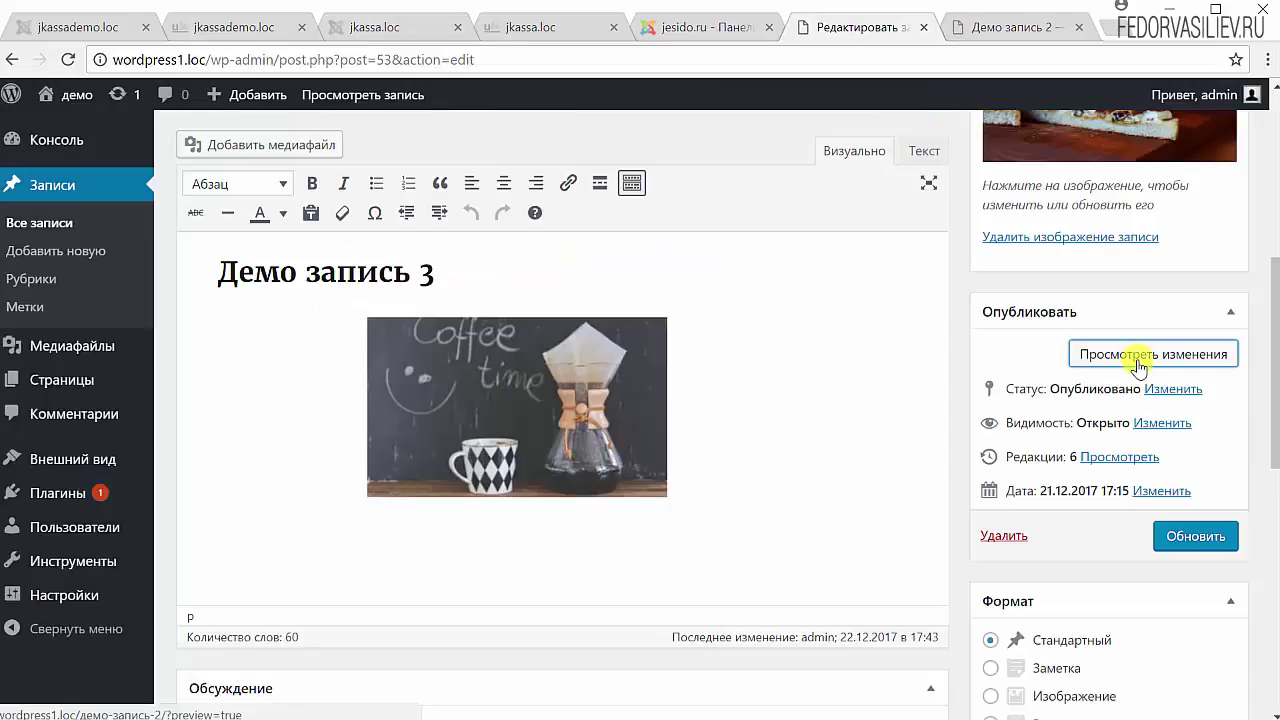
pyautogui.click(1176, 540)
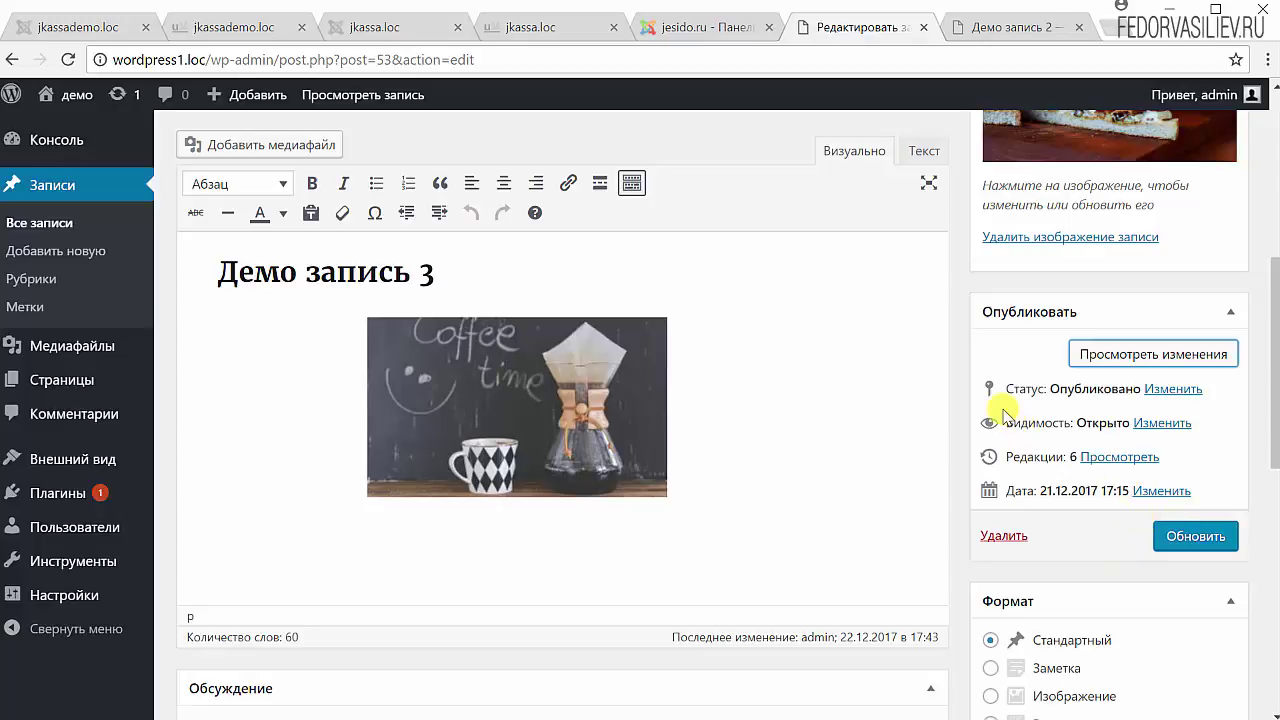
pyautogui.click(1173, 389)
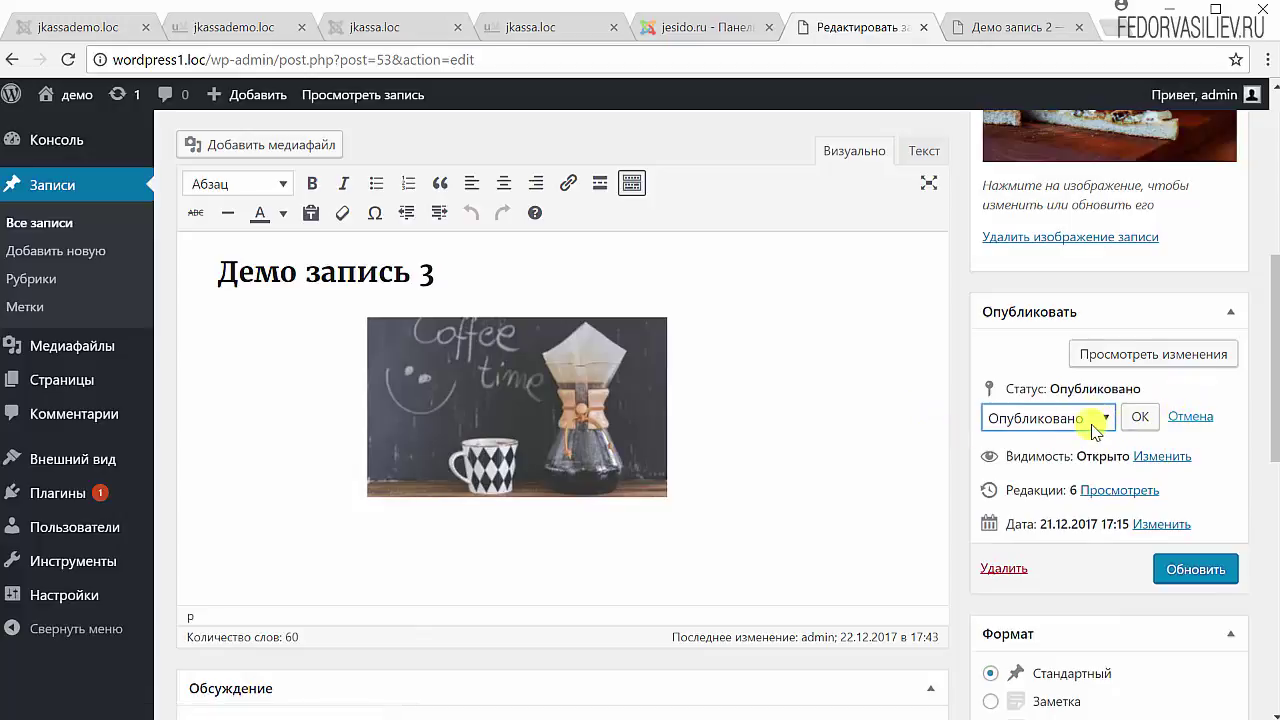
pyautogui.click(1102, 420)
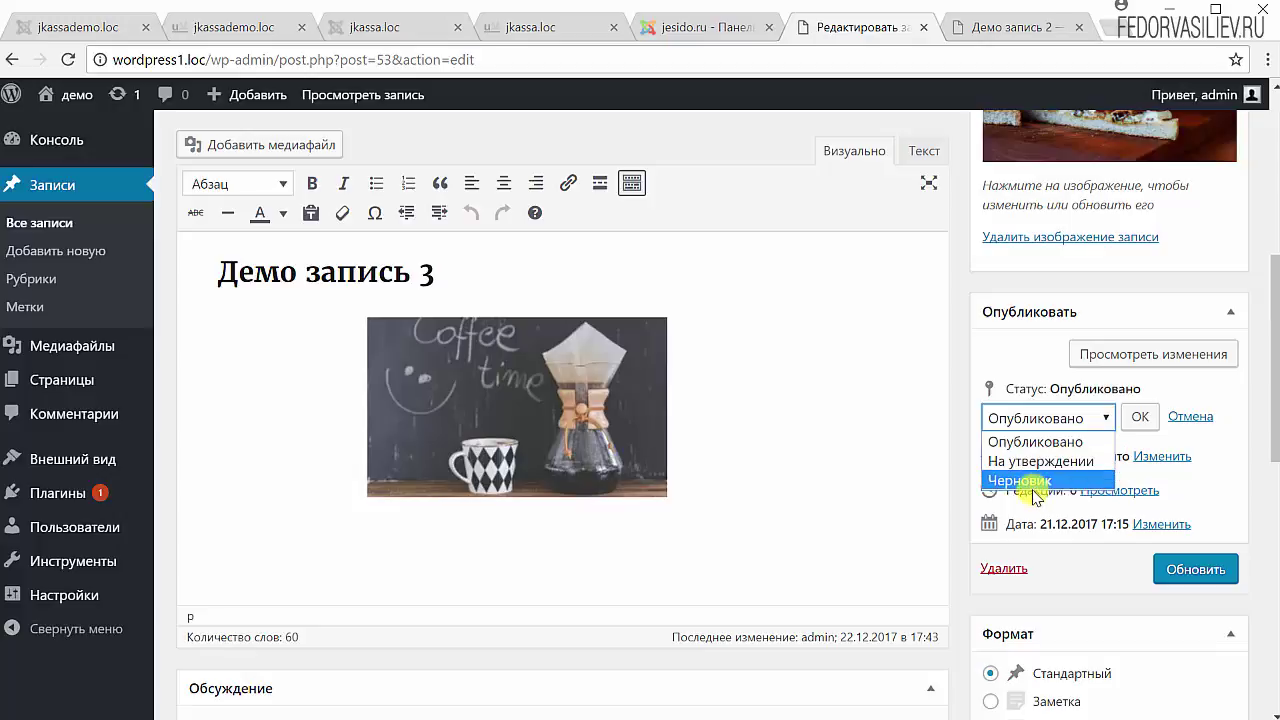
pyautogui.click(1012, 481)
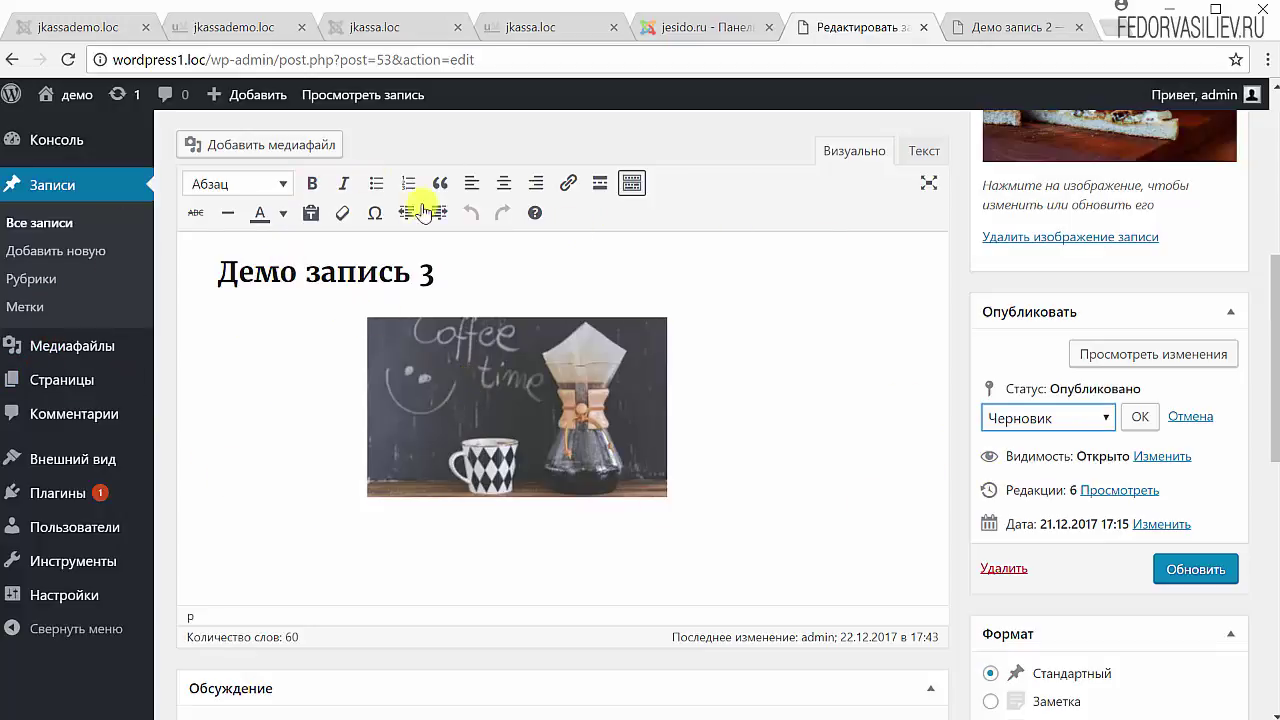
pyautogui.click(1138, 417)
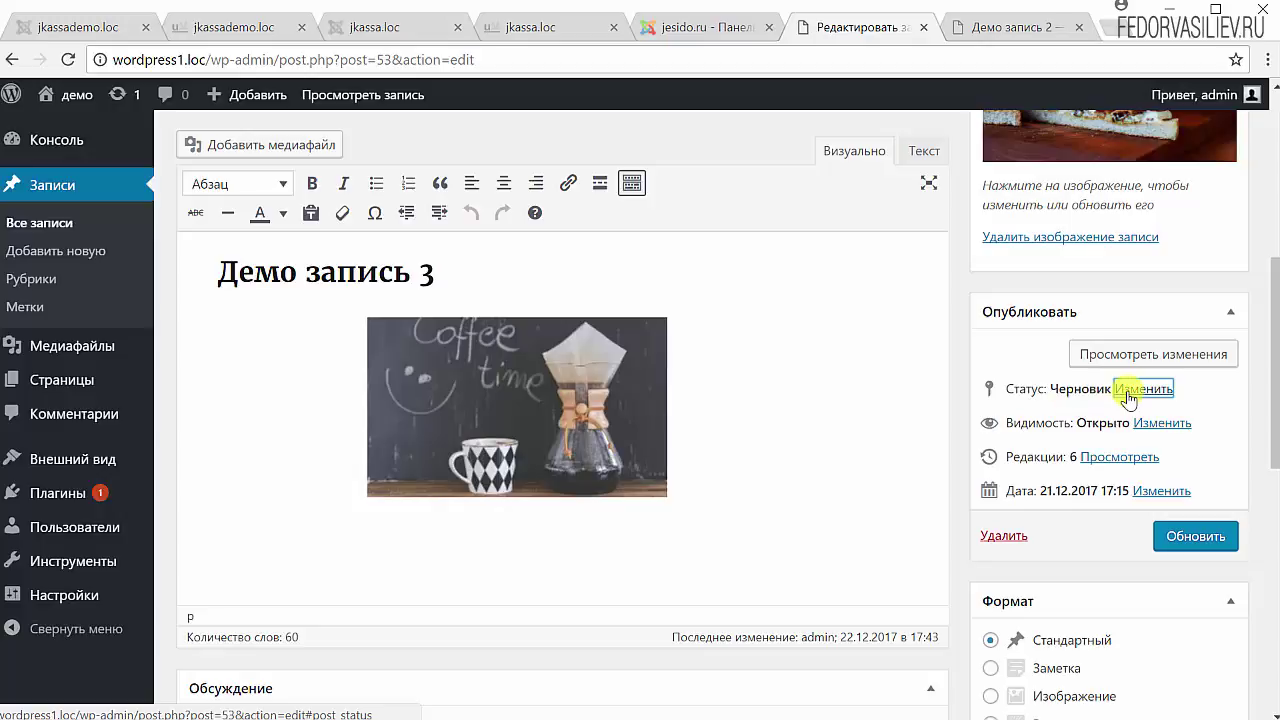
pyautogui.click(1128, 392)
pyautogui.click(1077, 415)
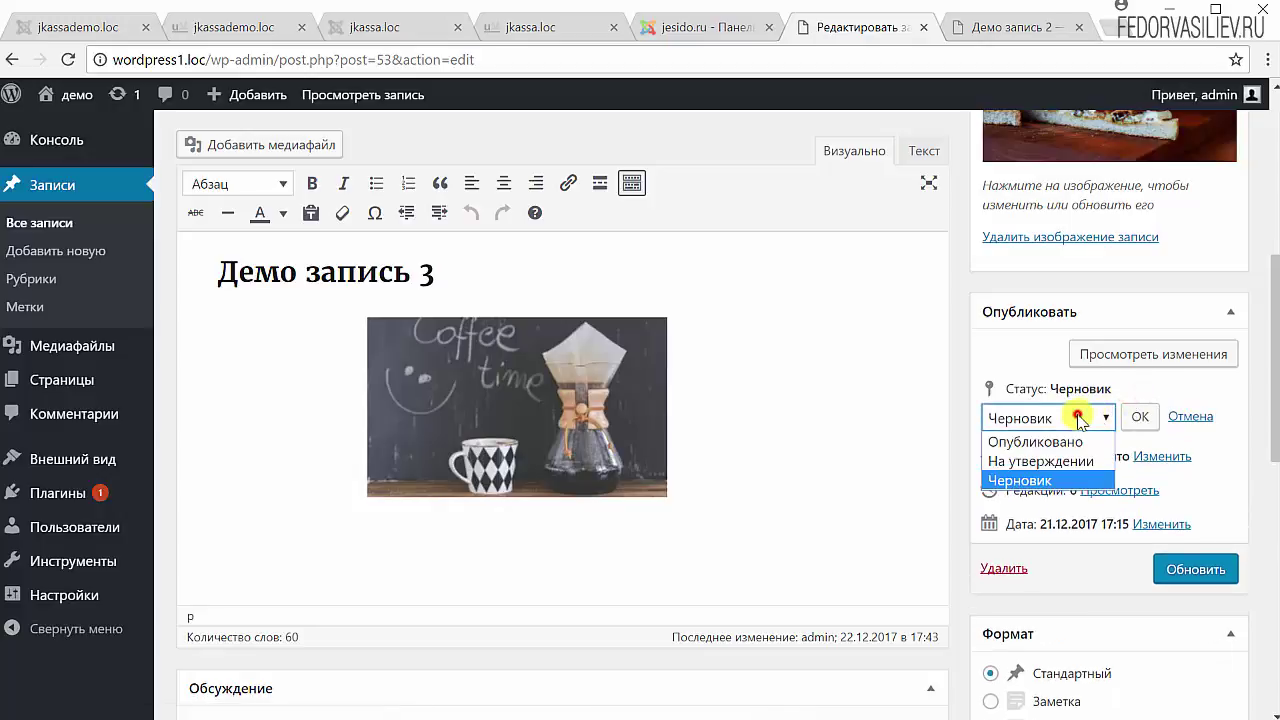
pyautogui.click(1045, 466)
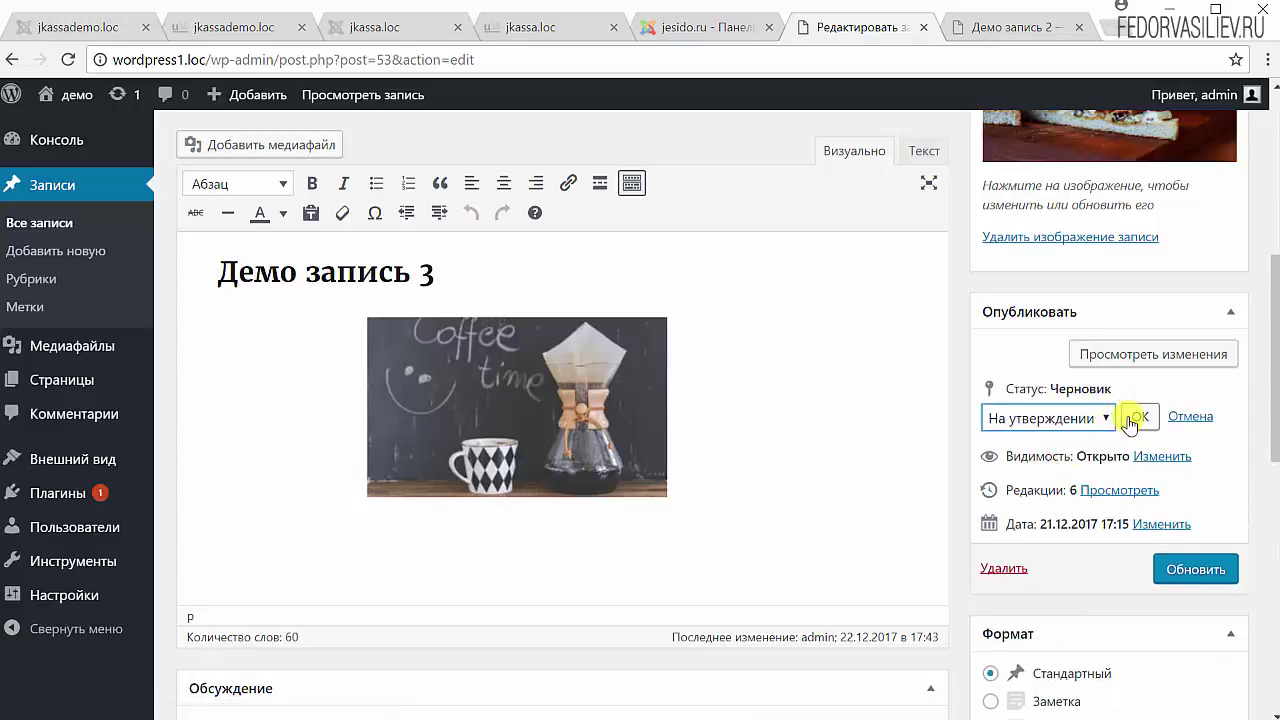
pyautogui.click(1134, 417)
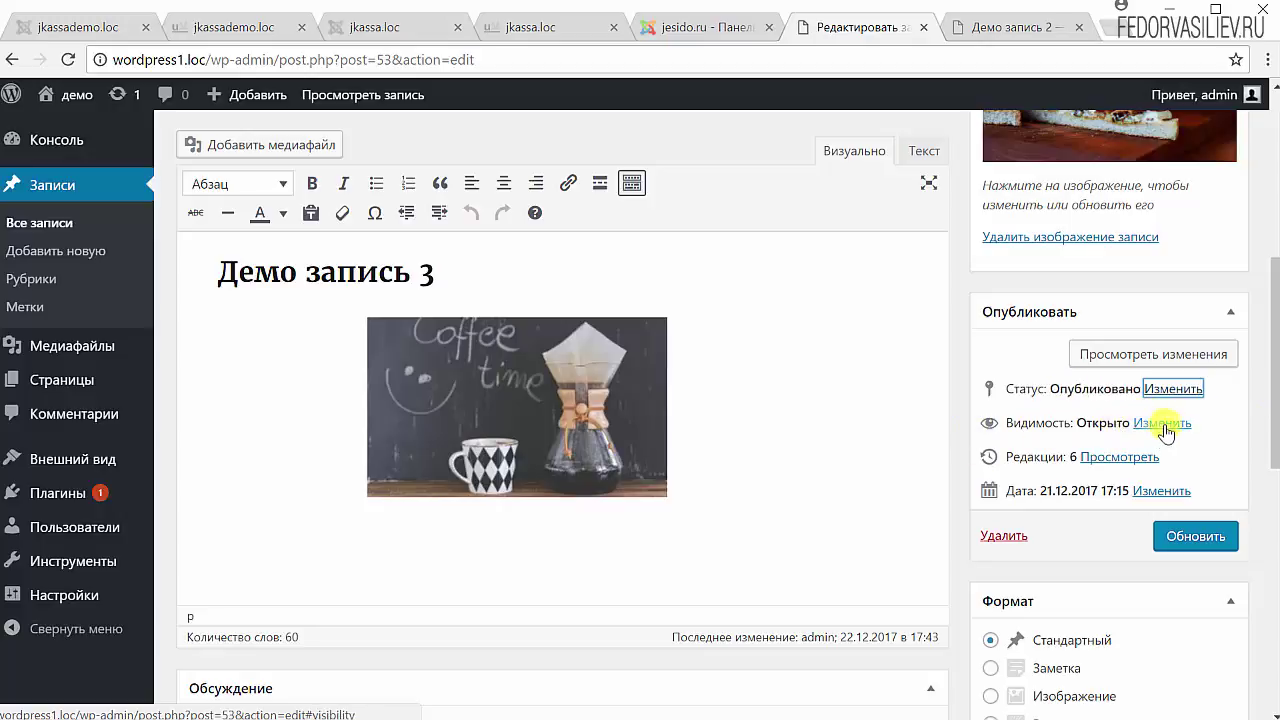
pyautogui.click(1162, 423)
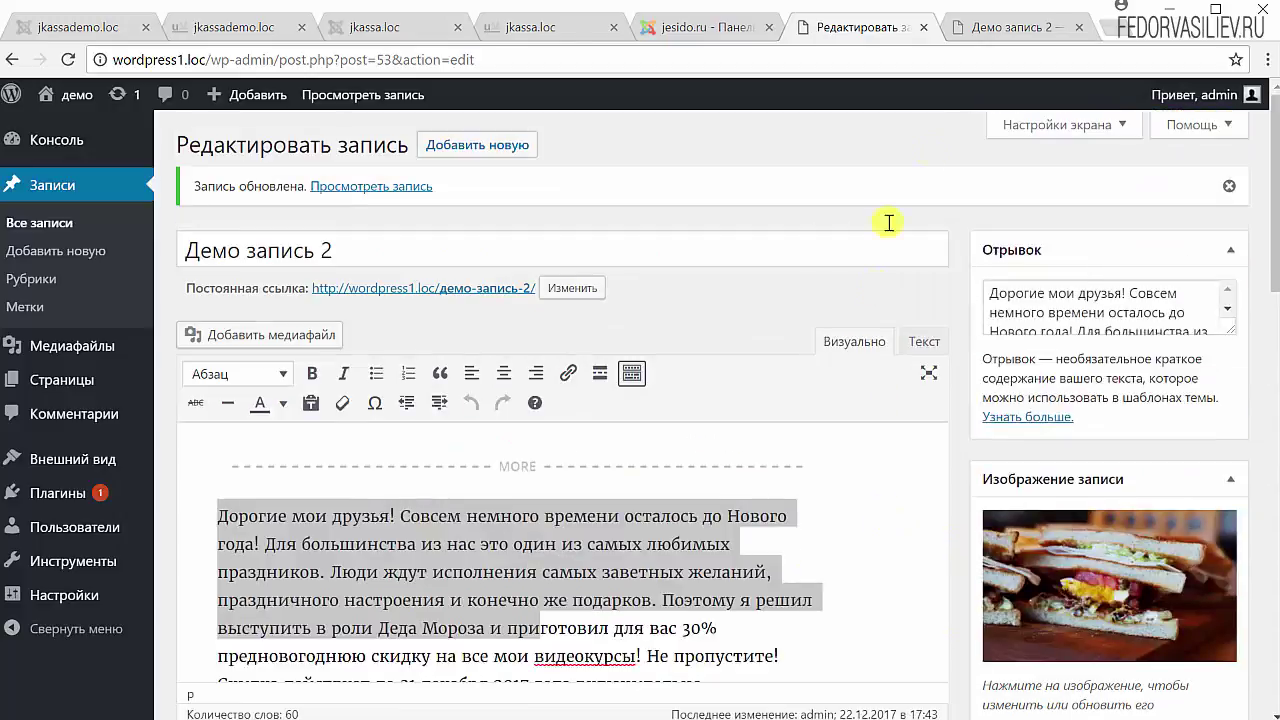
pyautogui.click(1010, 27)
pyautogui.scroll(10, 429, 349)
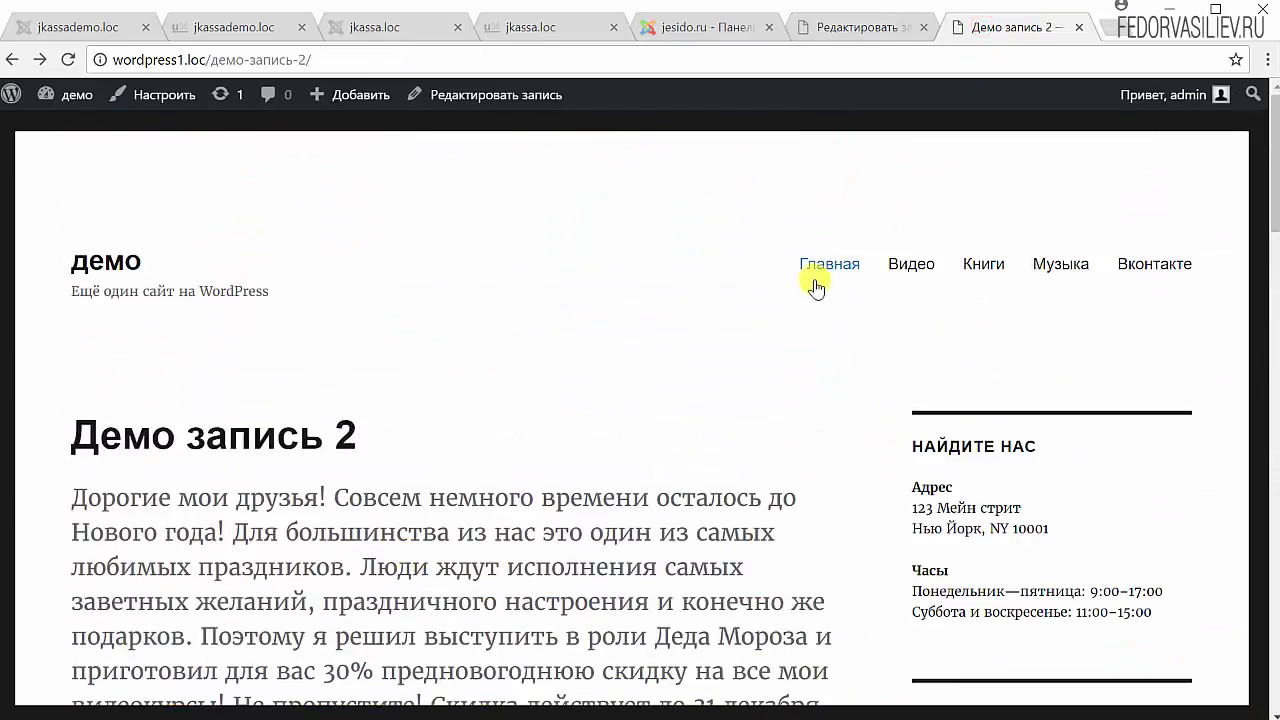
pyautogui.click(815, 266)
pyautogui.scroll(-12, 180, 280)
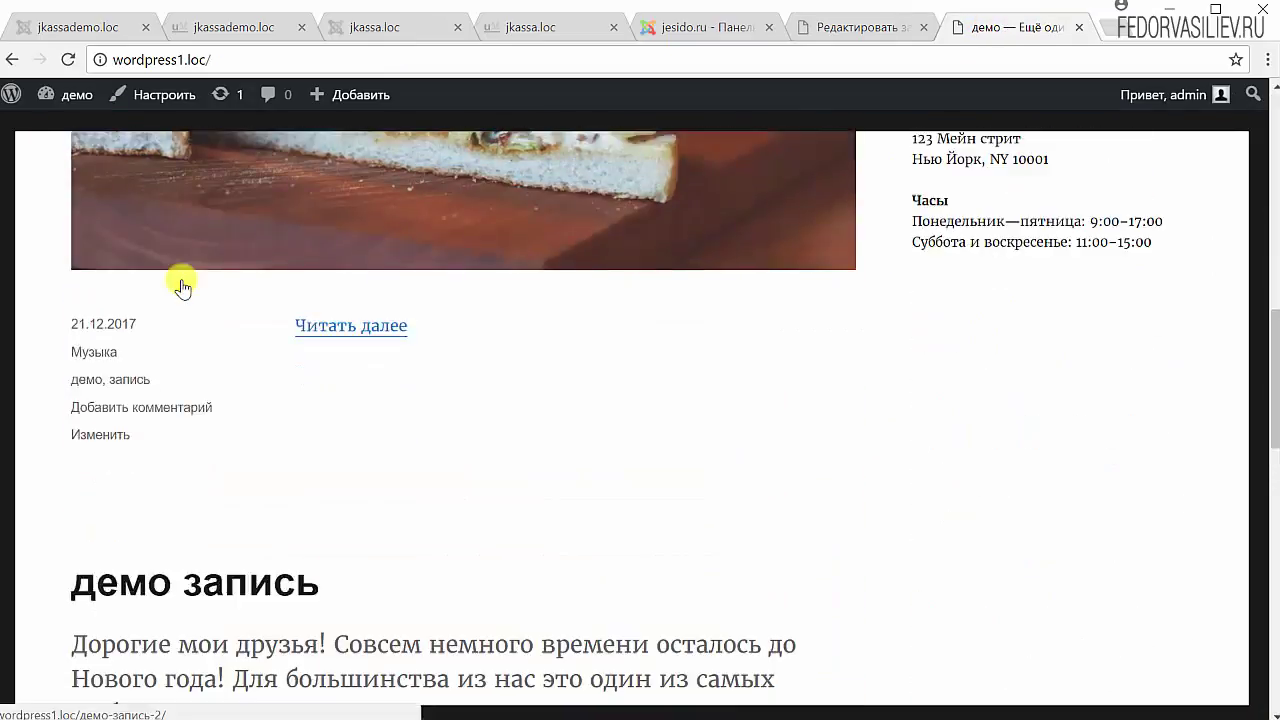
pyautogui.moveTo(371, 374); pyautogui.dragTo(250, 380)
pyautogui.scroll(-9, 252, 380)
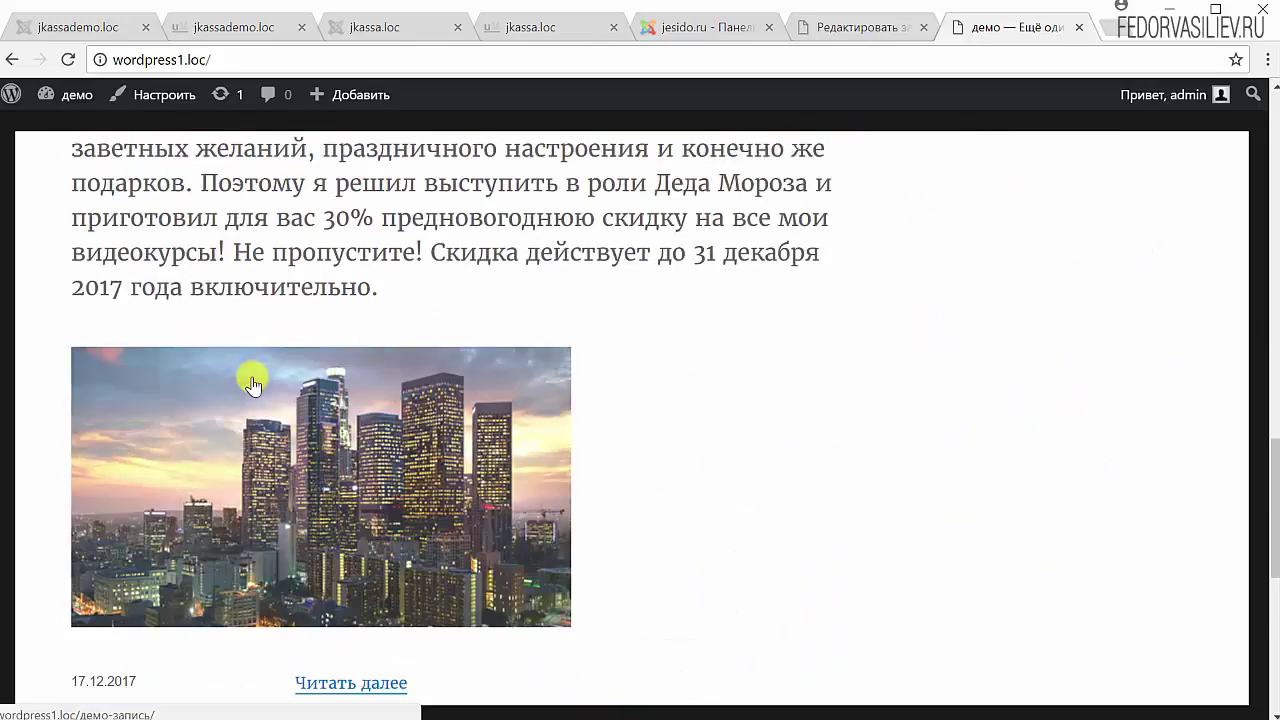
pyautogui.scroll(4, 846, 217)
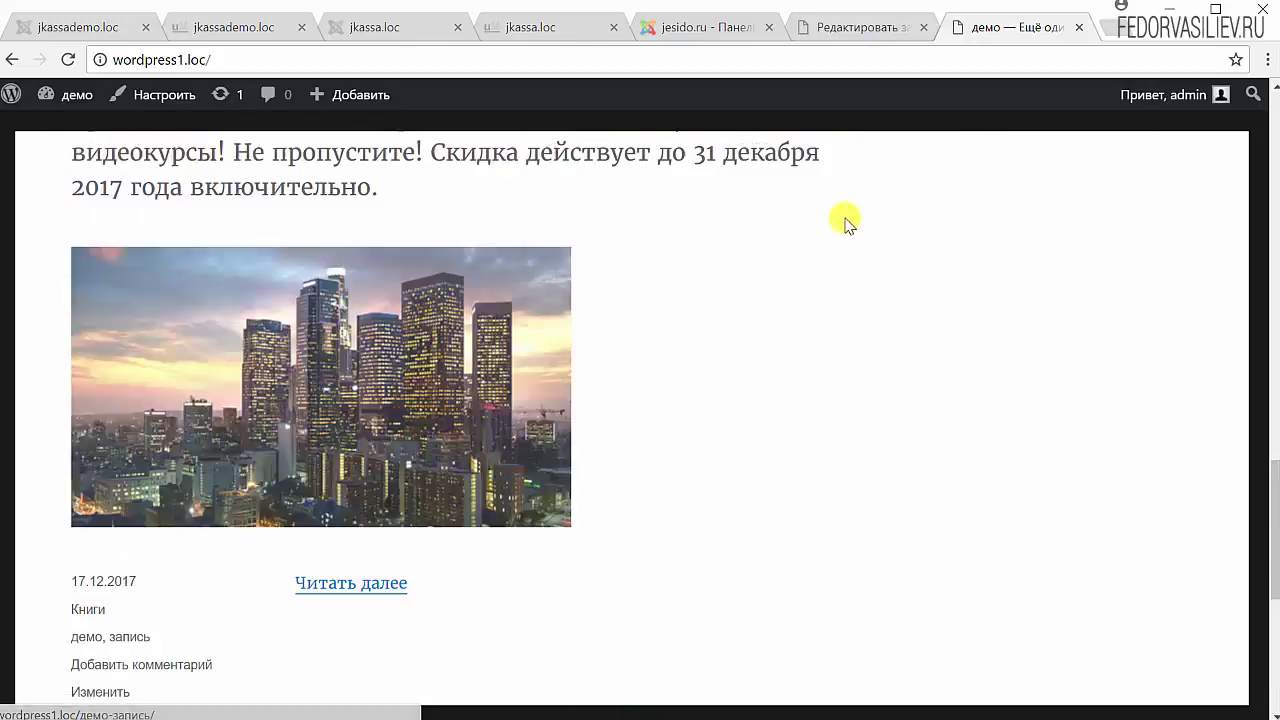
pyautogui.scroll(-4, 466, 493)
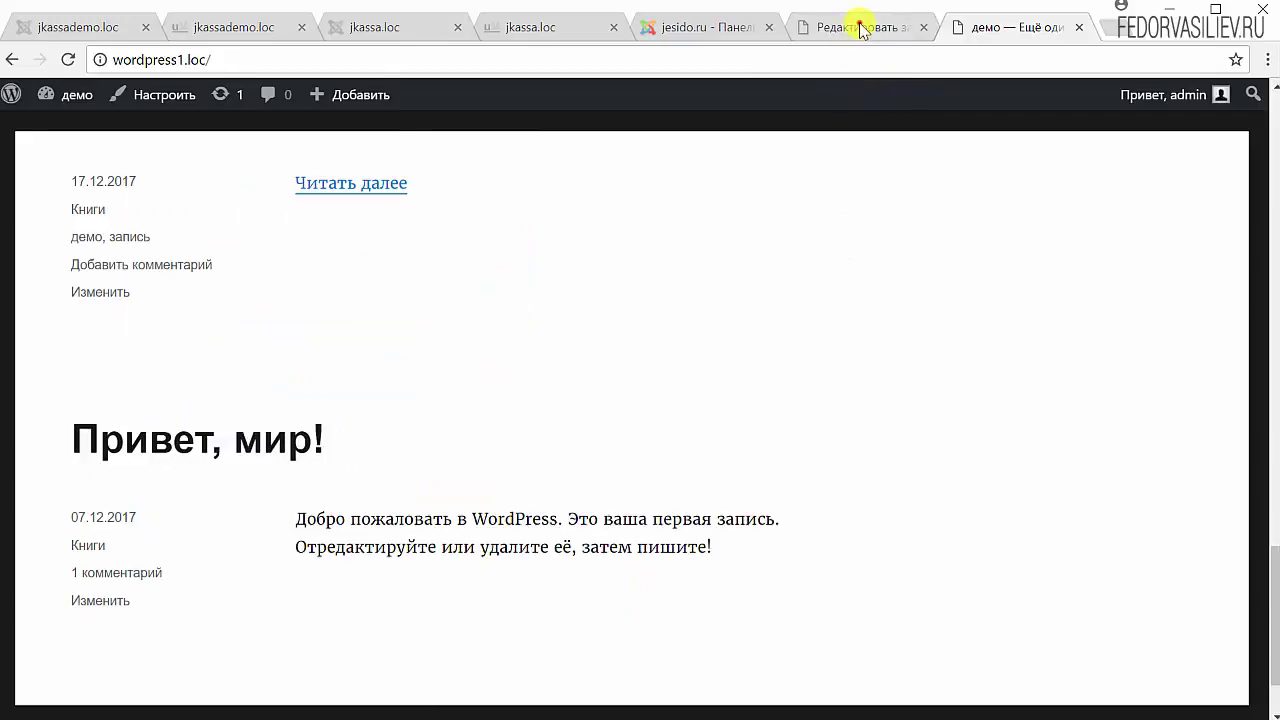
pyautogui.click(860, 27)
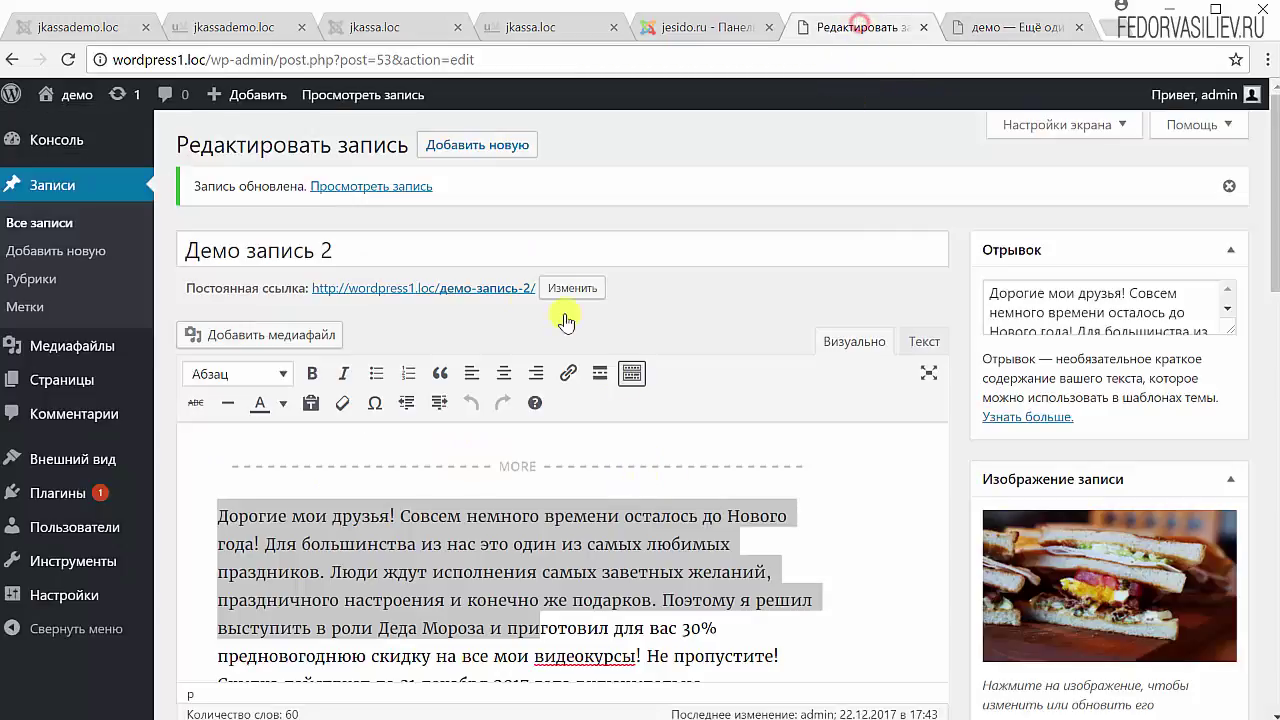
# - Open the post 'Привет, мир!' for editing from the posts list
pyautogui.click(57, 190)
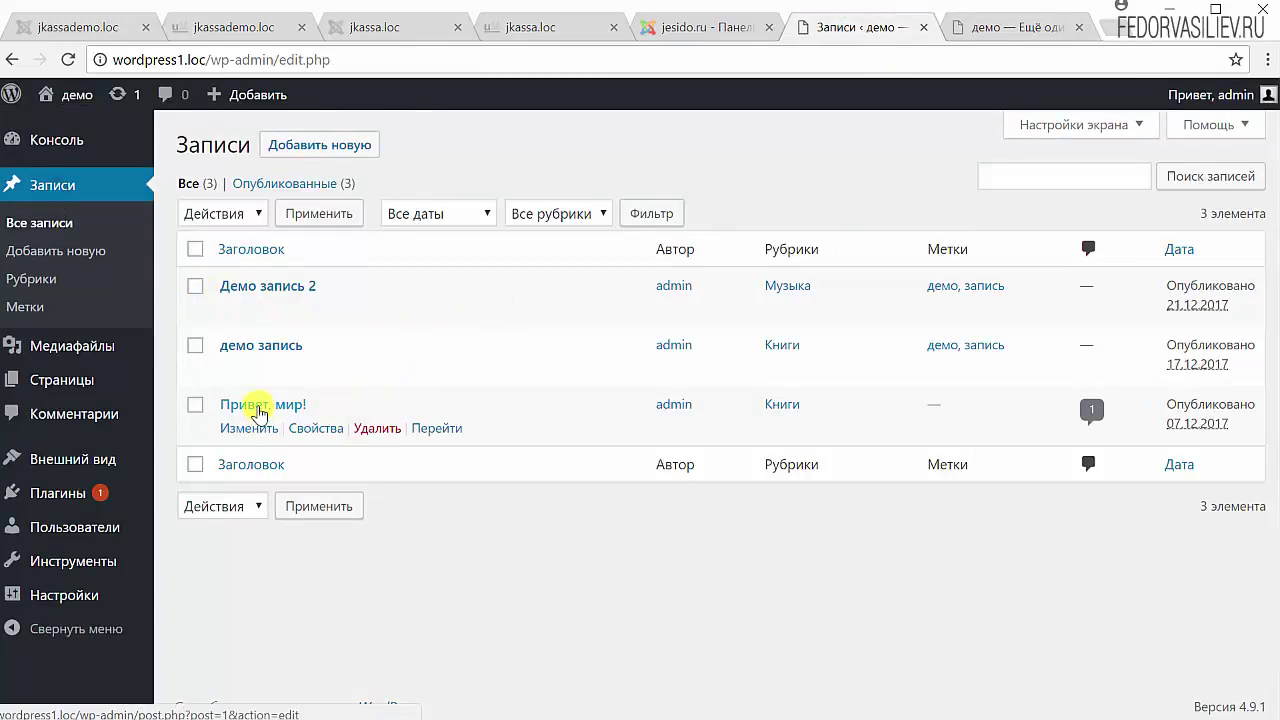
pyautogui.click(258, 404)
pyautogui.click(1022, 36)
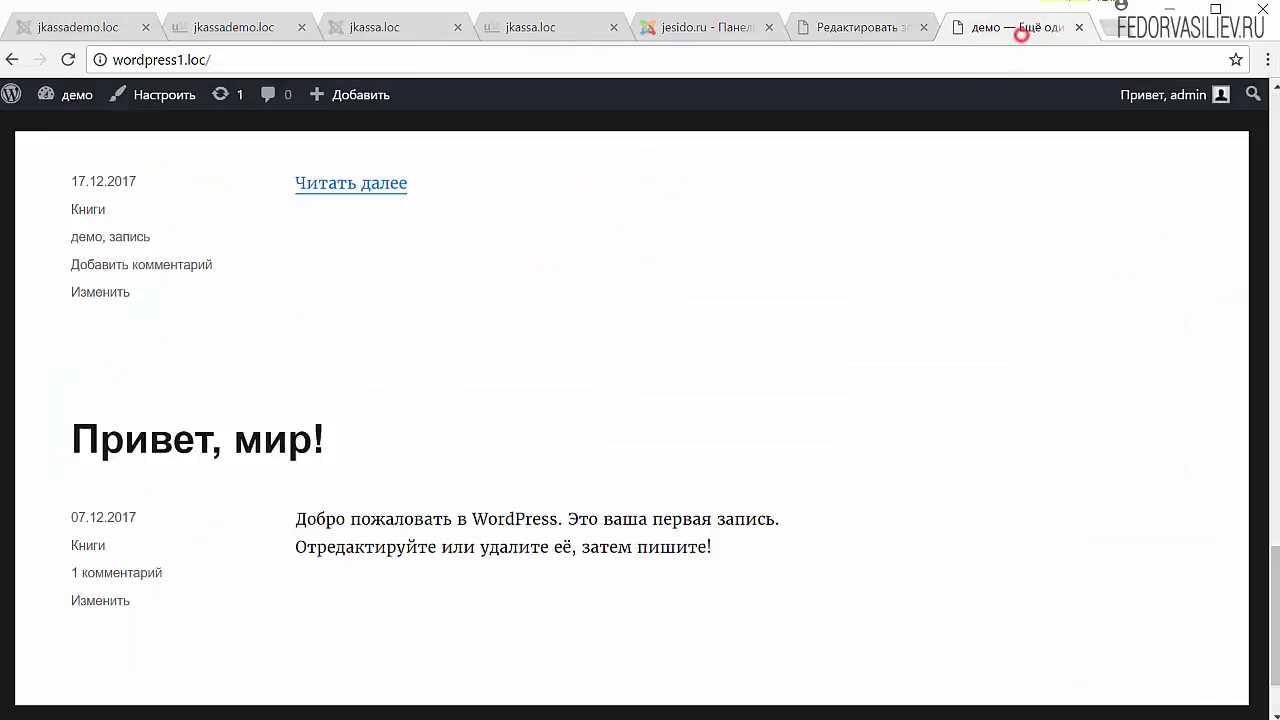
pyautogui.scroll(15, 149, 395)
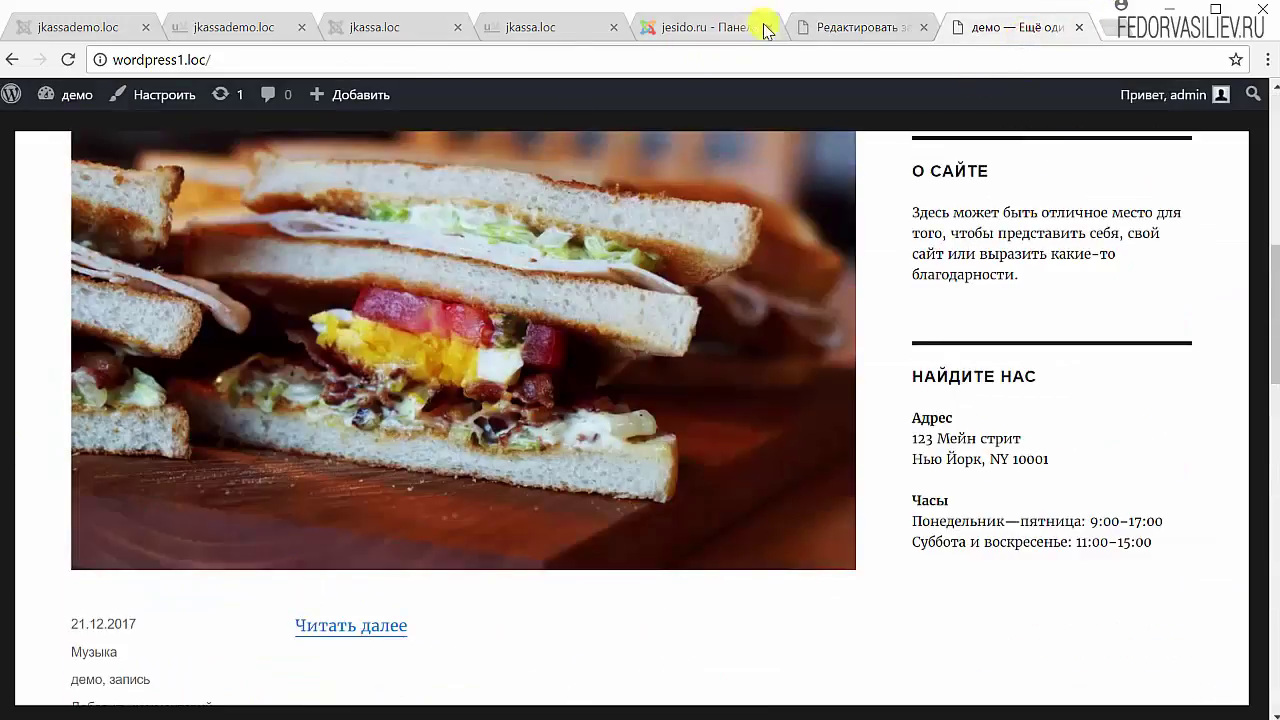
pyautogui.click(812, 27)
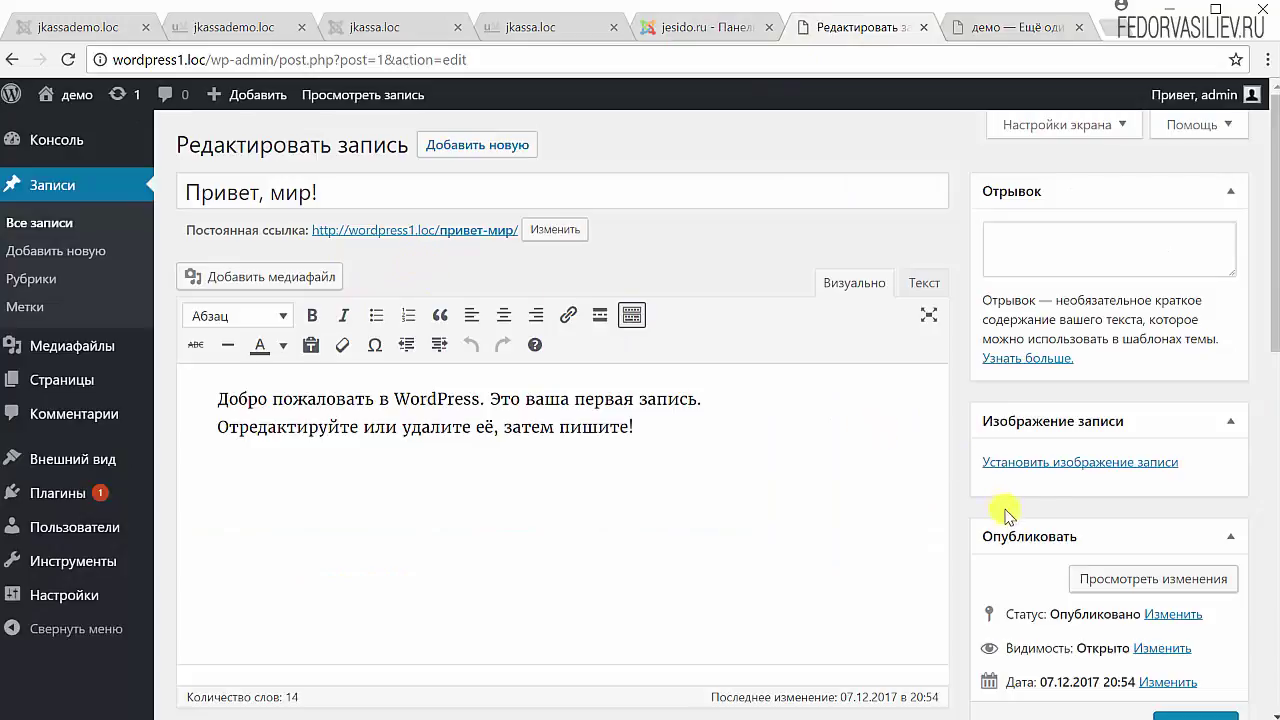
# - Make 'Привет, мир!' sticky on the front page, update it, and reload the front page
pyautogui.scroll(-2, 1061, 479)
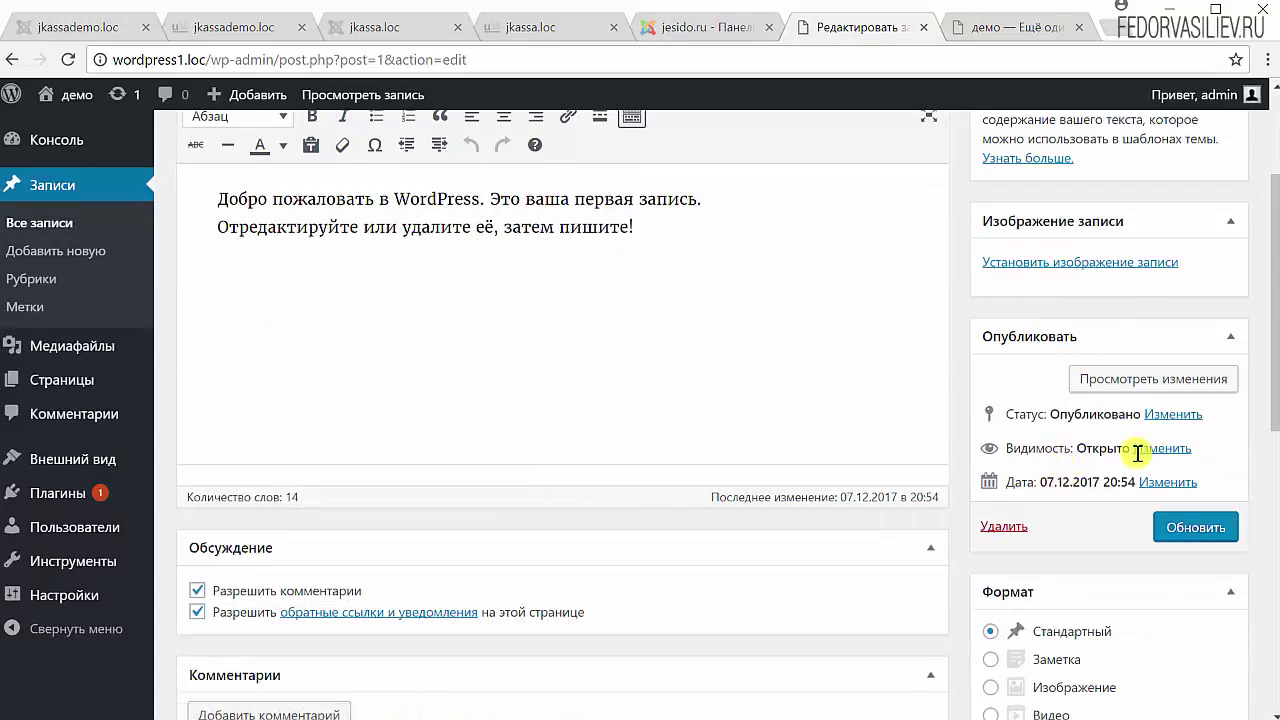
pyautogui.click(1178, 448)
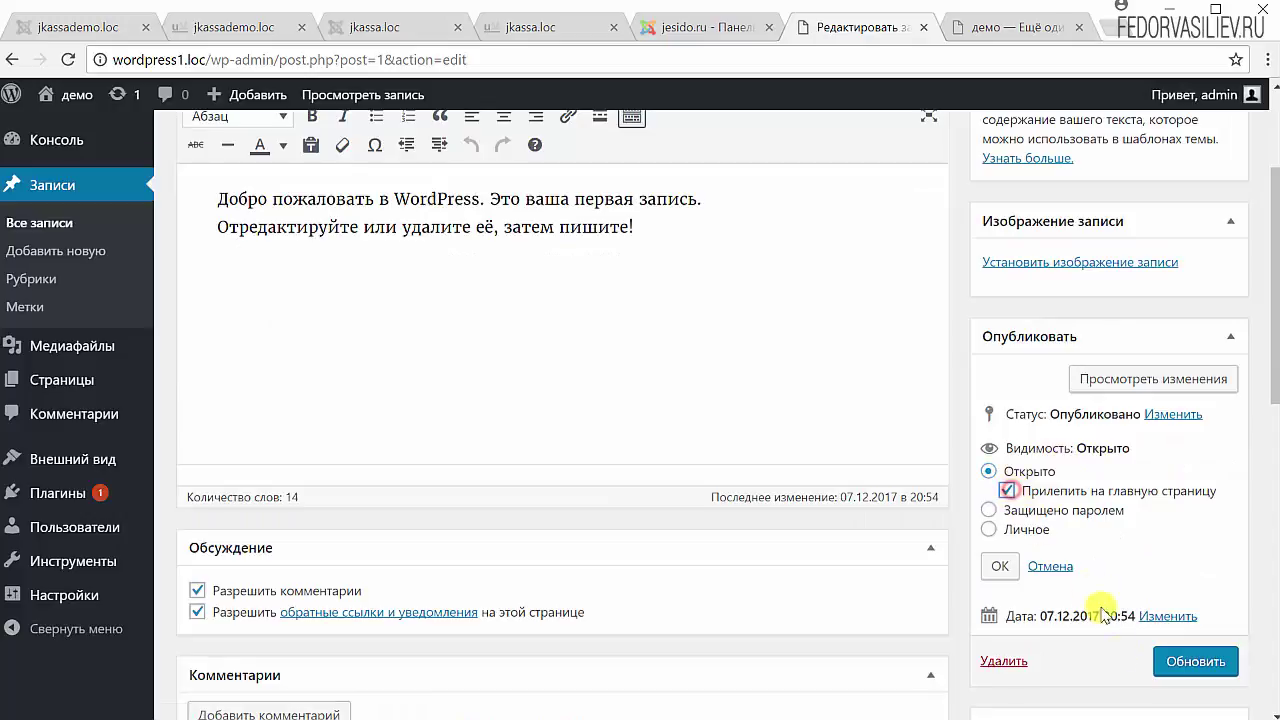
pyautogui.click(1192, 661)
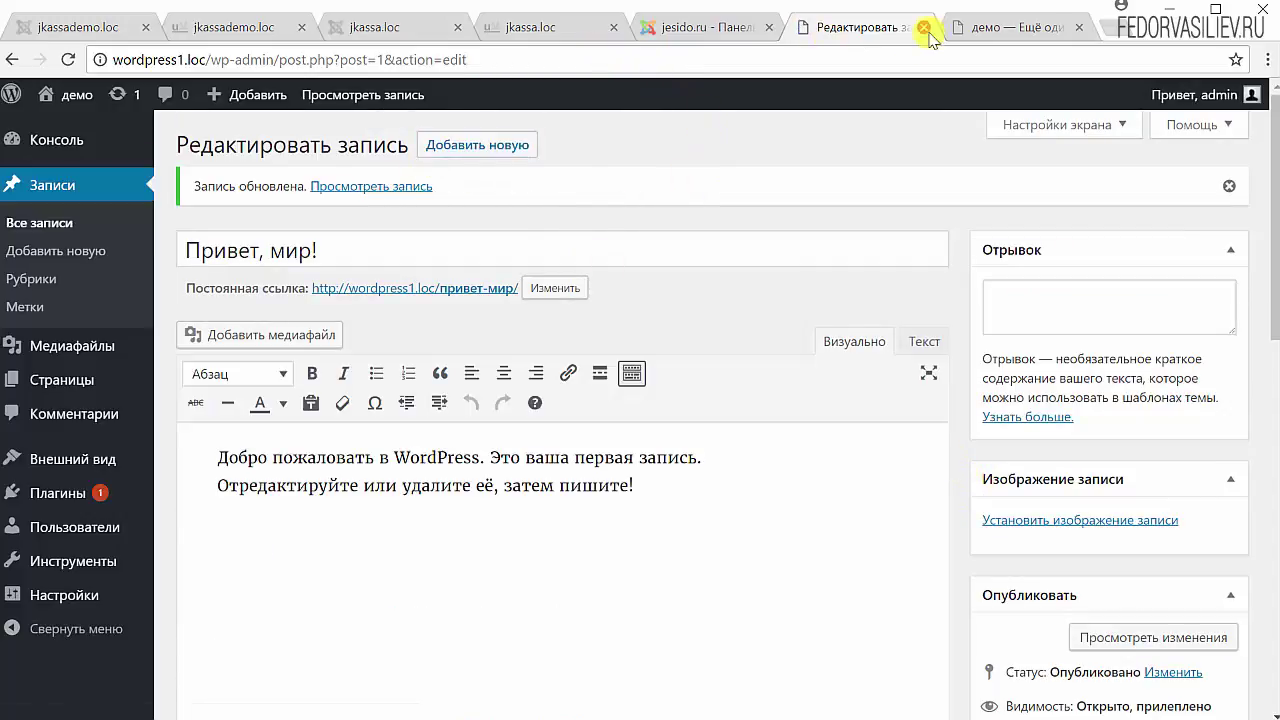
pyautogui.click(980, 27)
pyautogui.scroll(10, 76, 112)
pyautogui.click(68, 60)
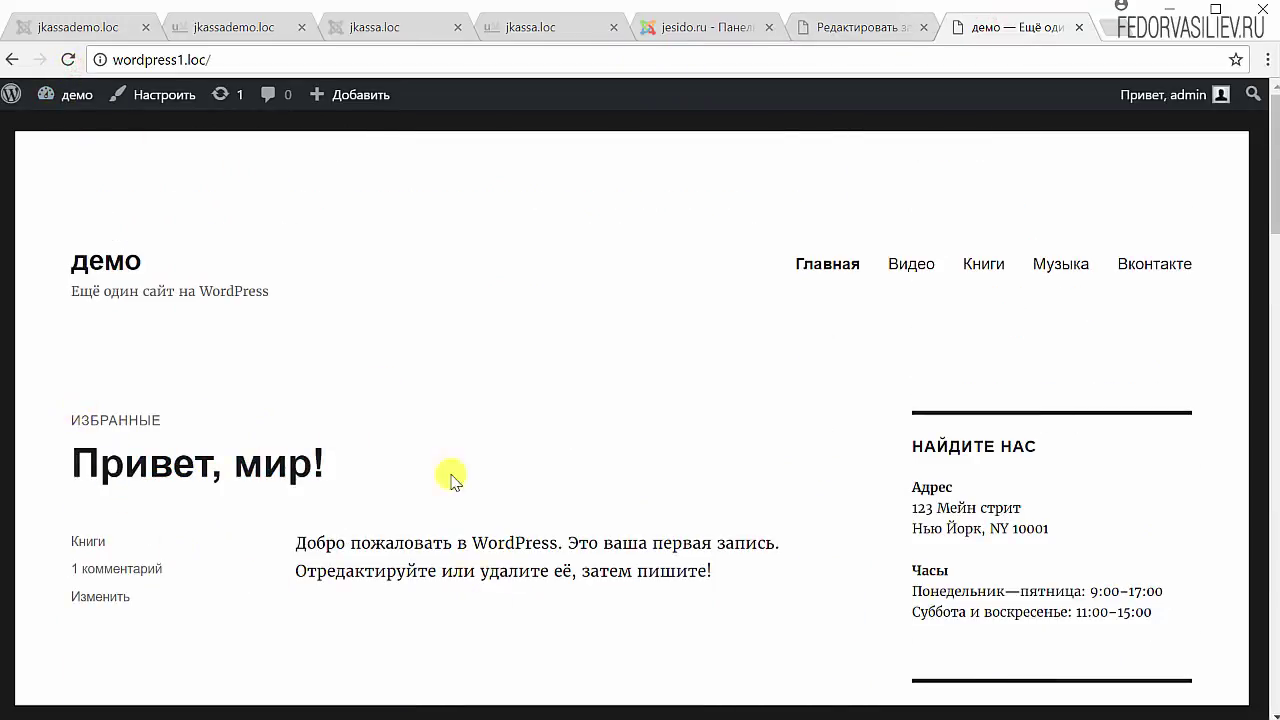
# - Review the front page with 'Привет, мир!' listed first, then return to its editor
pyautogui.scroll(-1, 490, 495)
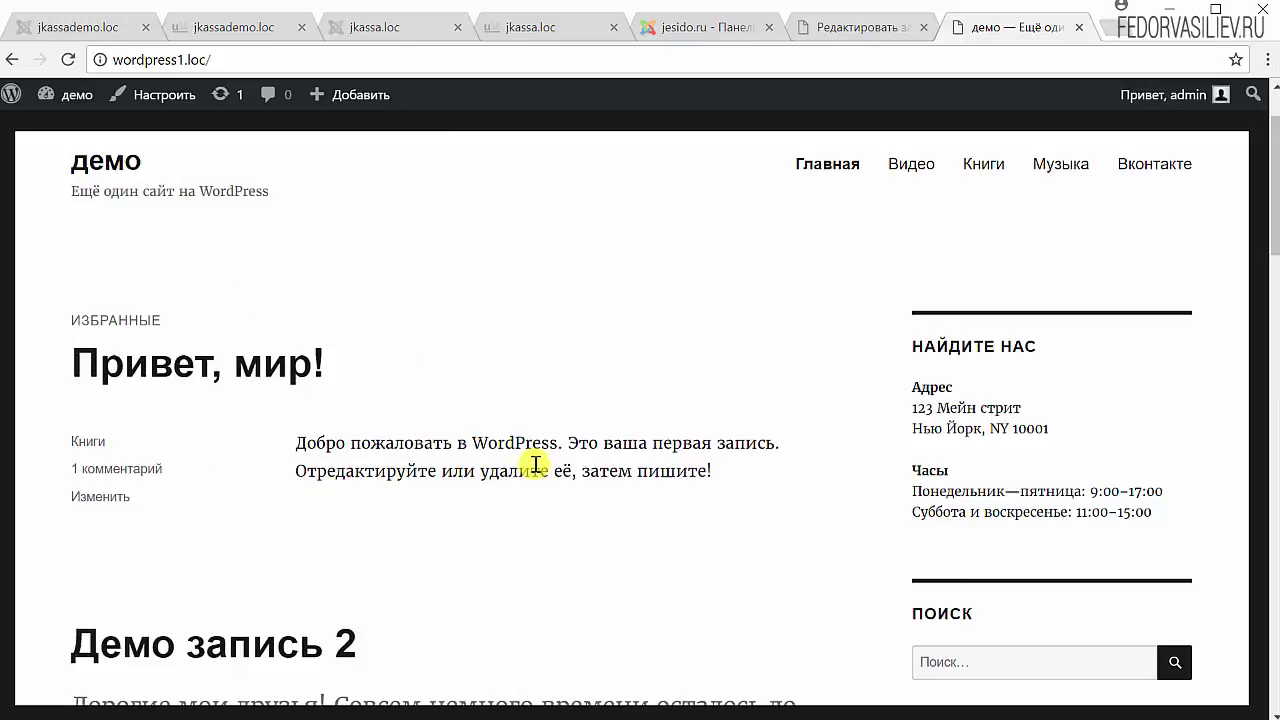
pyautogui.scroll(-5, 490, 480)
pyautogui.scroll(3, 420, 505)
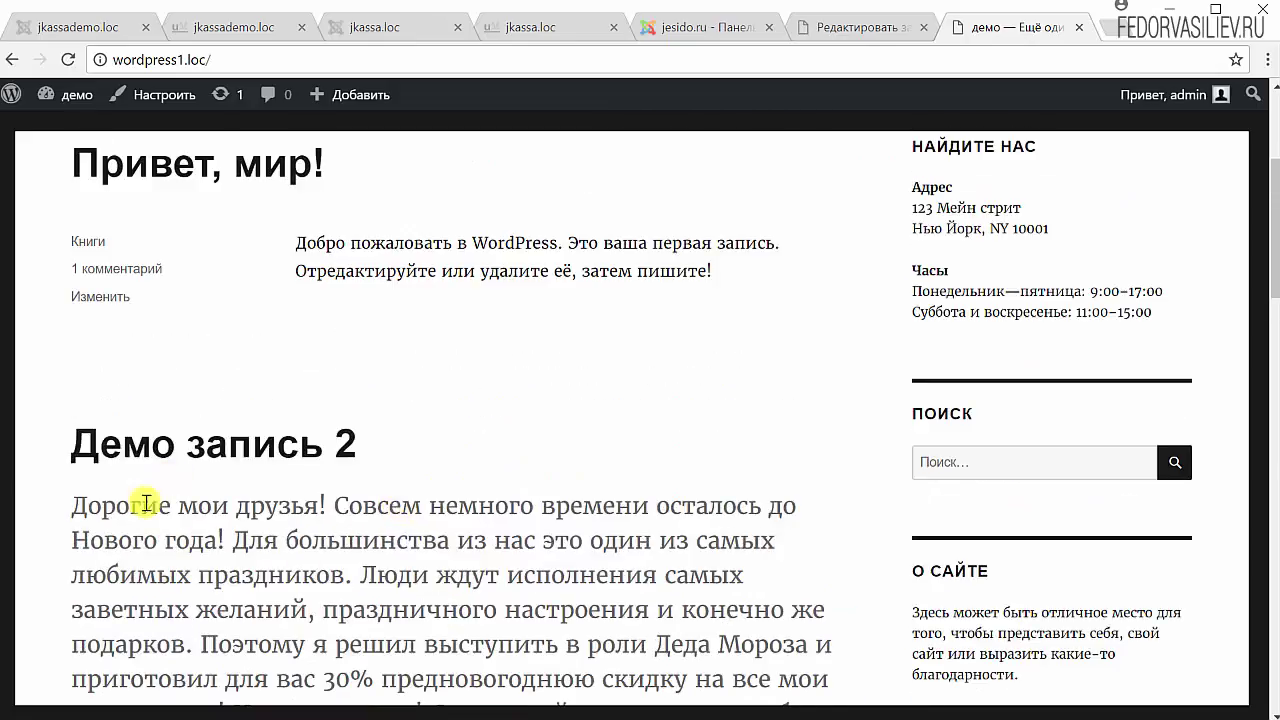
pyautogui.scroll(-1, 420, 460)
pyautogui.scroll(3, 300, 445)
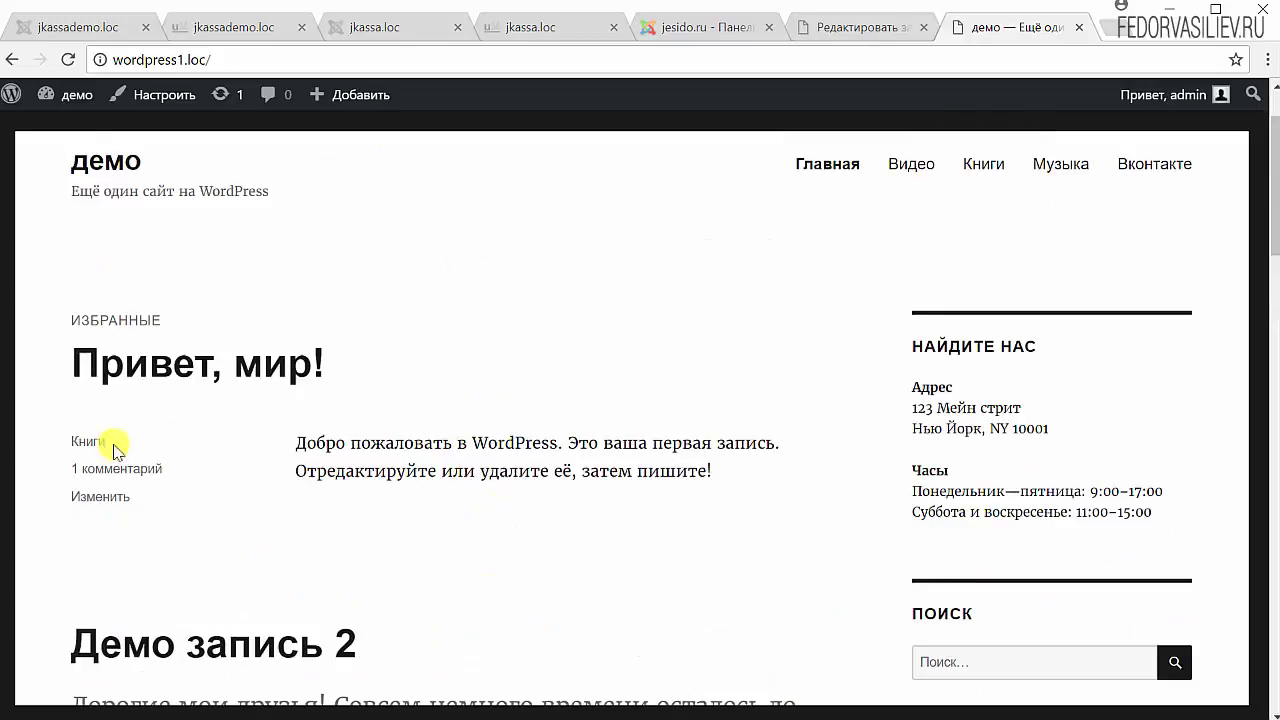
pyautogui.click(905, 28)
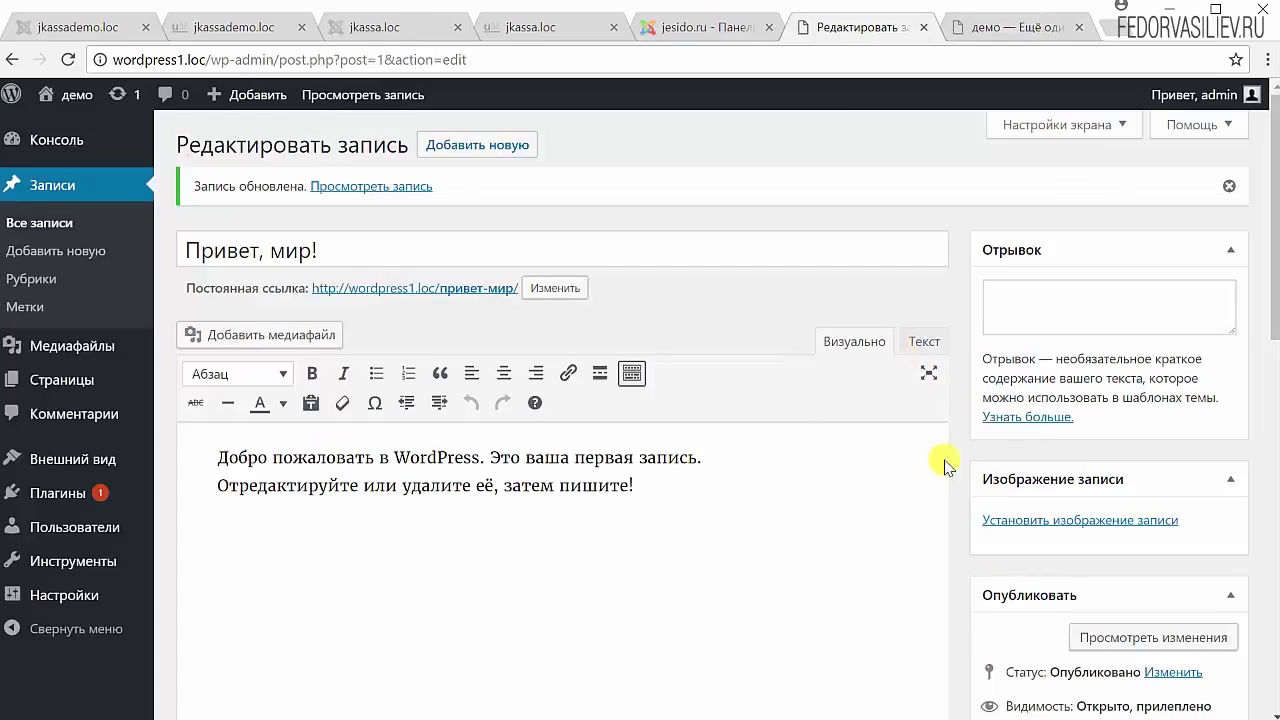
# - Set 'Привет, мир!' visibility to password-protected with a post password and update it
pyautogui.scroll(-2, 930, 442)
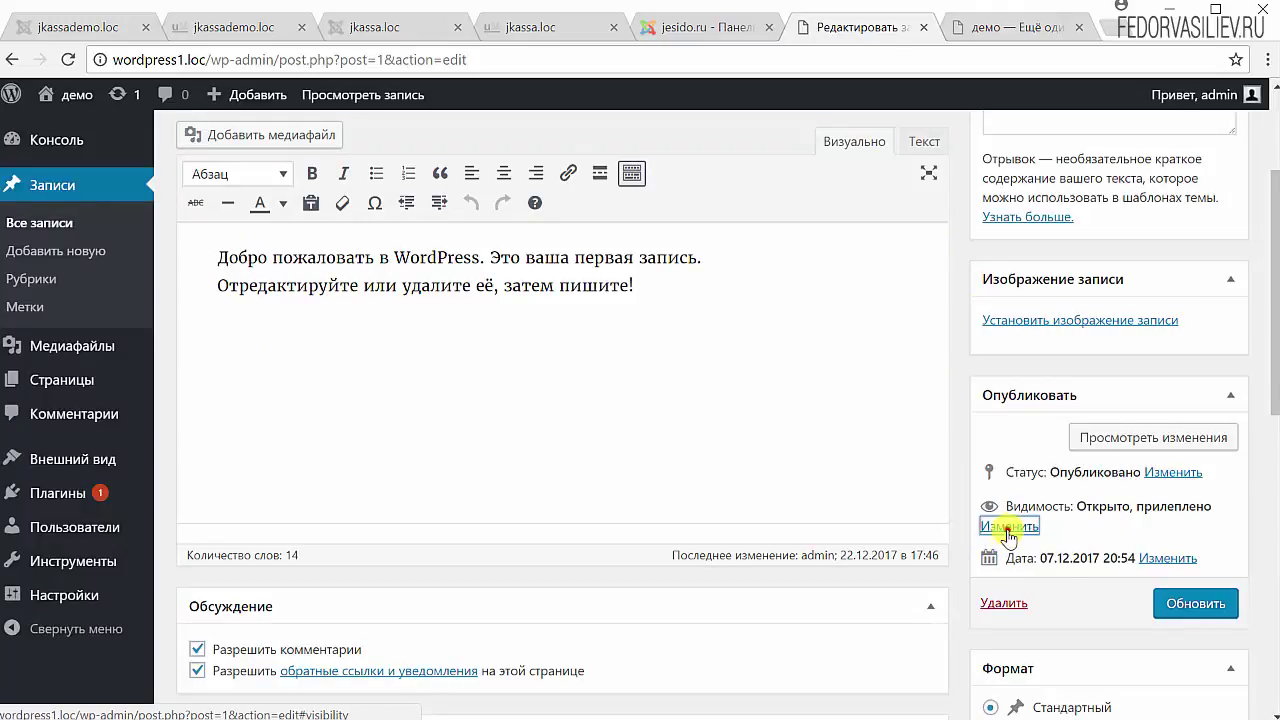
pyautogui.click(1009, 530)
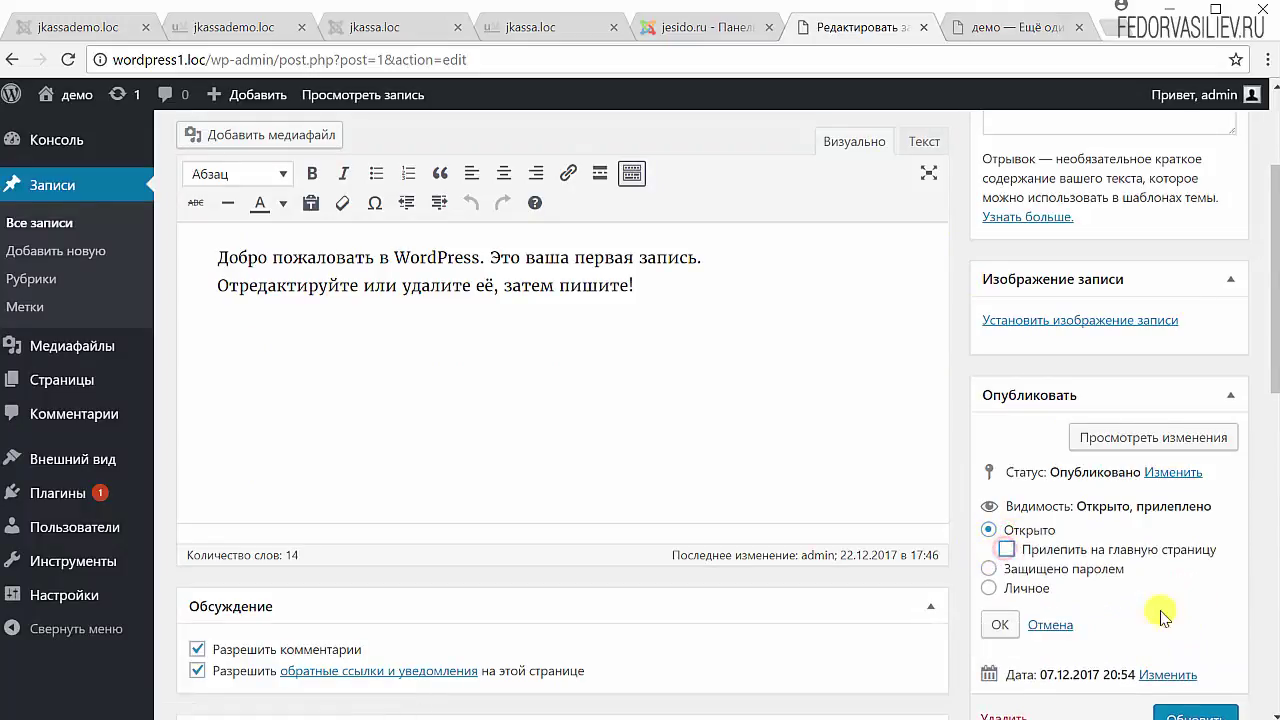
pyautogui.click(989, 570)
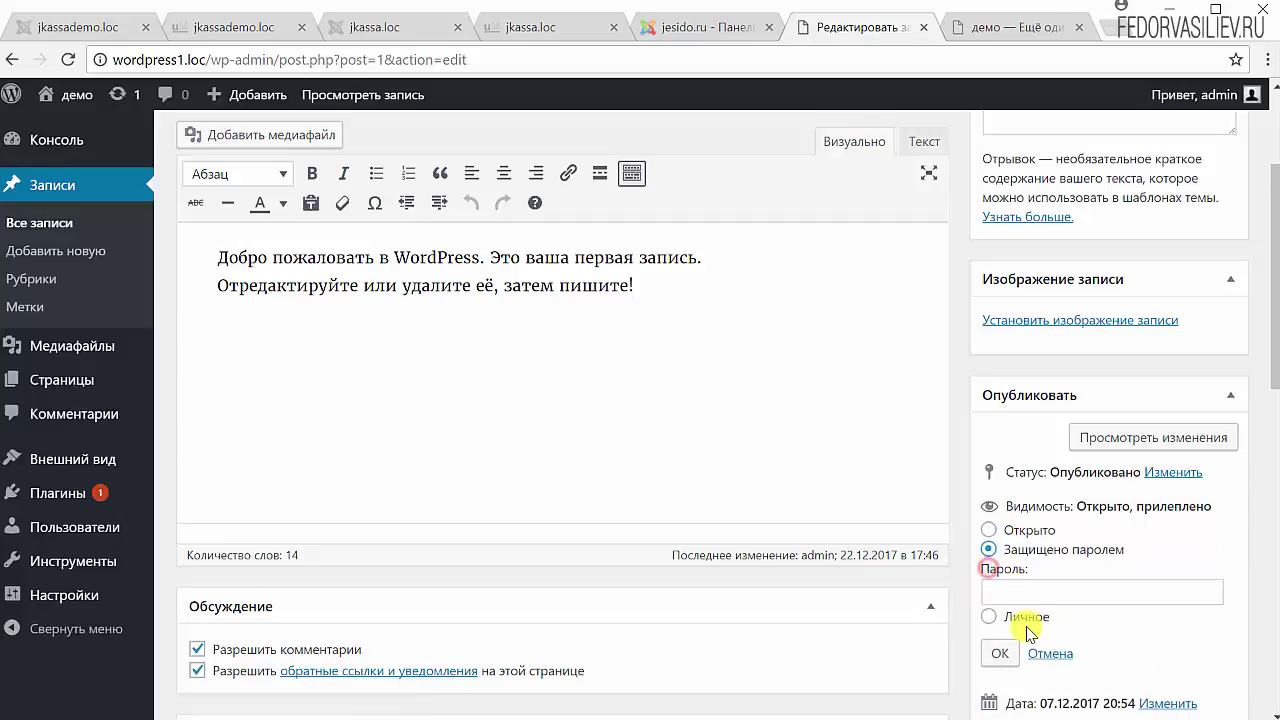
pyautogui.scroll(-1, 1088, 551)
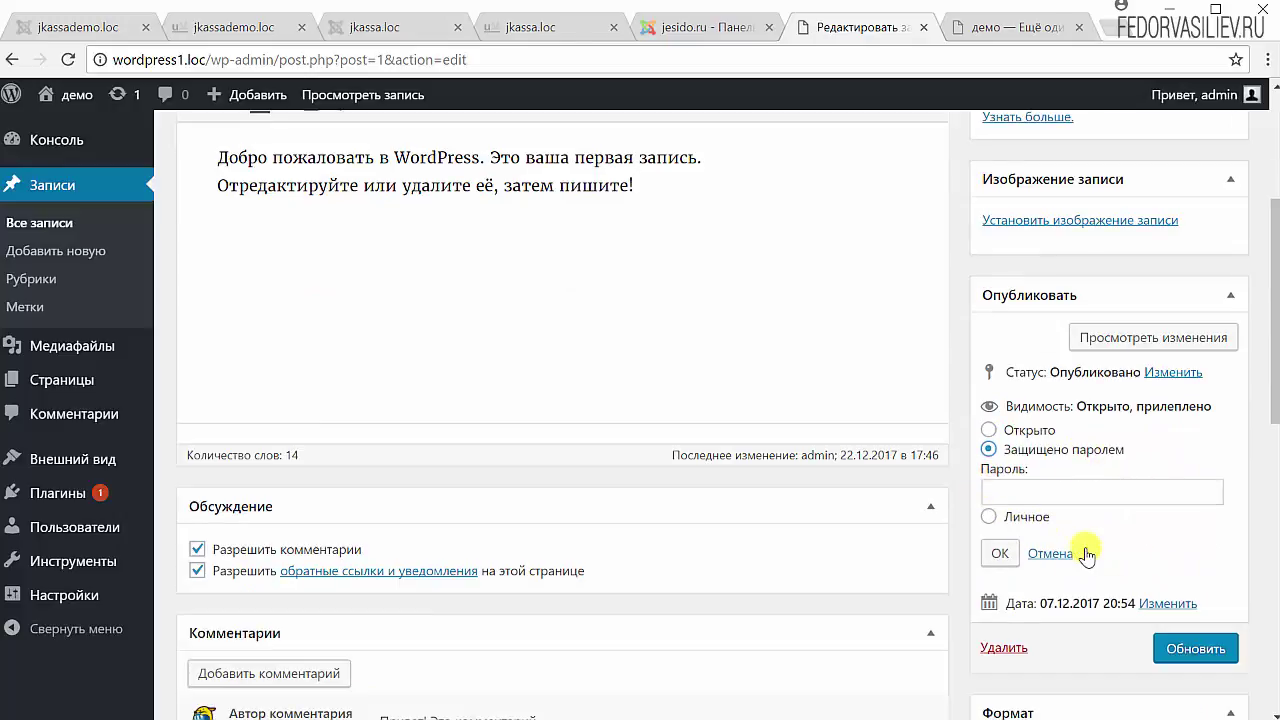
pyautogui.click(1032, 494)
pyautogui.write('123')
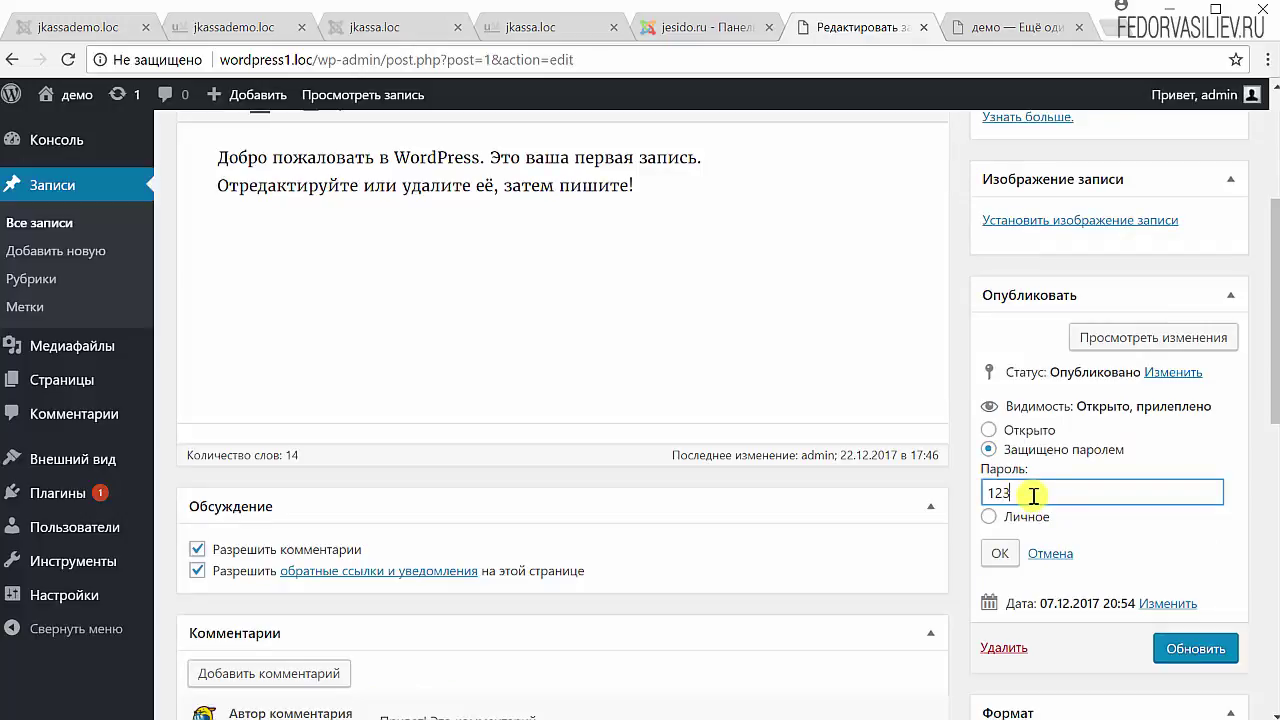
pyautogui.click(999, 553)
pyautogui.click(1187, 503)
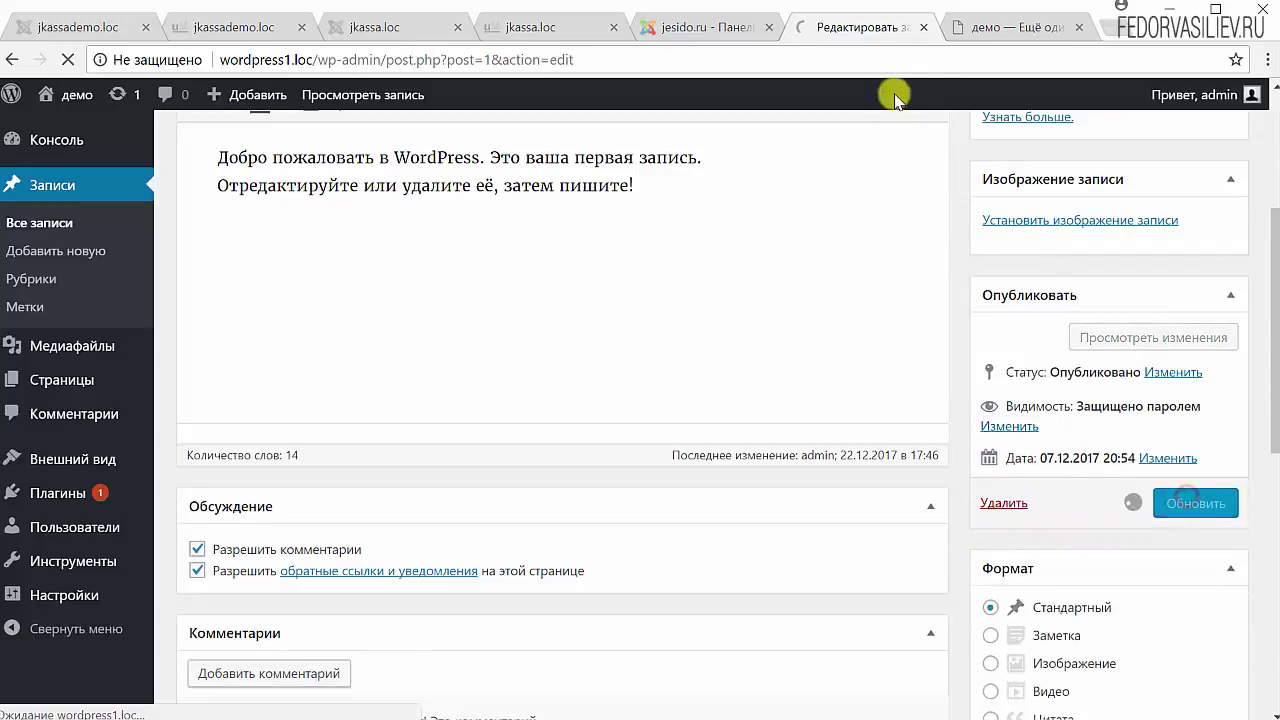
pyautogui.click(965, 27)
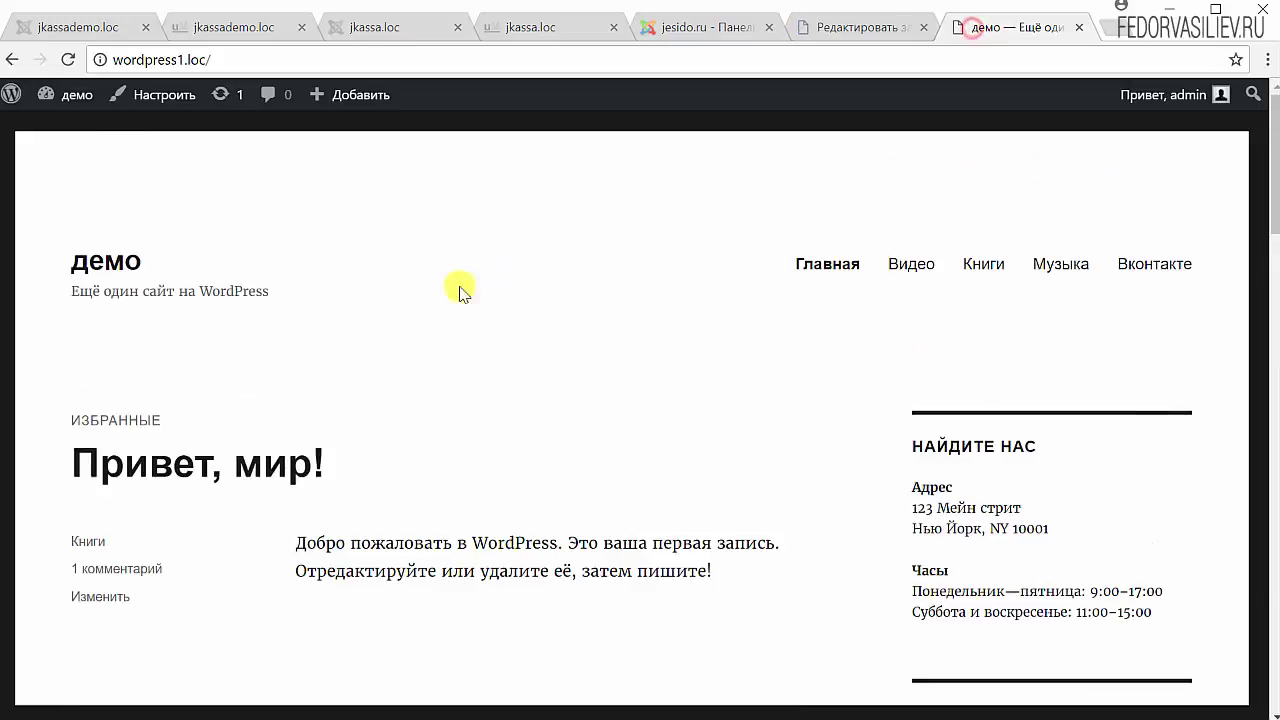
# - Reload the front page and submit a password for the protected 'Привет, мир!' post
pyautogui.click(66, 60)
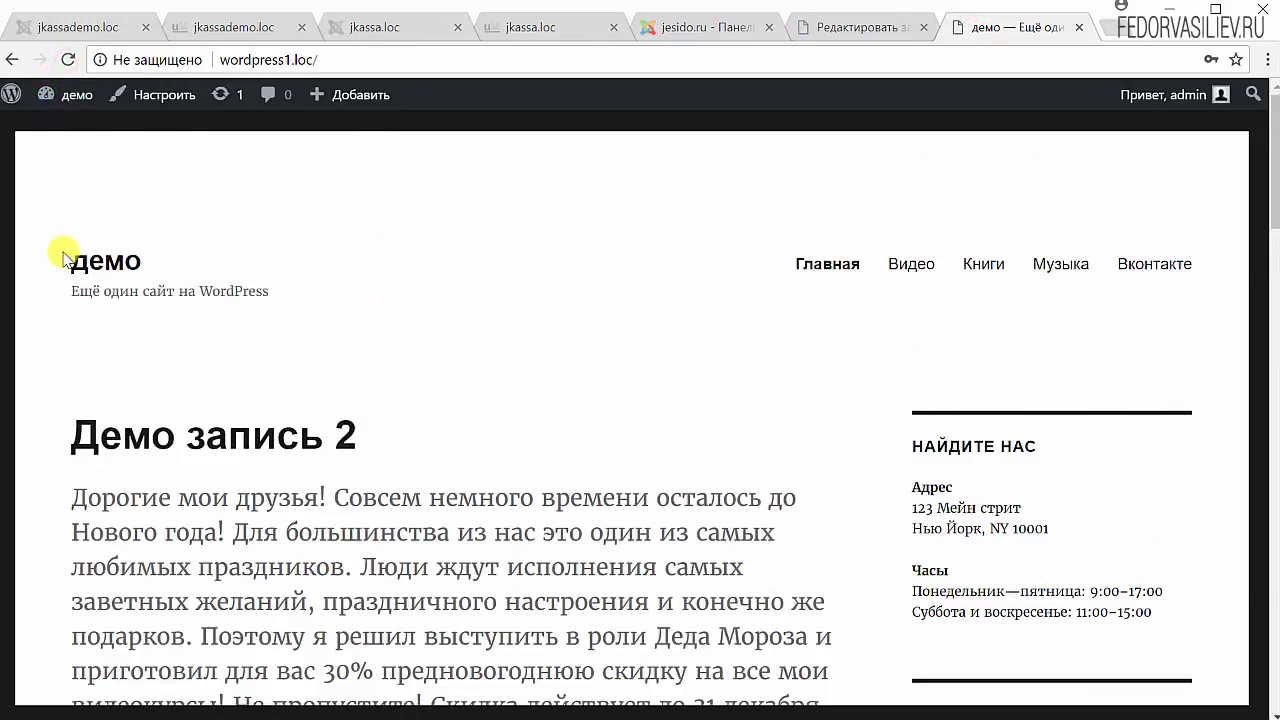
pyautogui.scroll(-9, 394, 360)
pyautogui.scroll(-15, 394, 364)
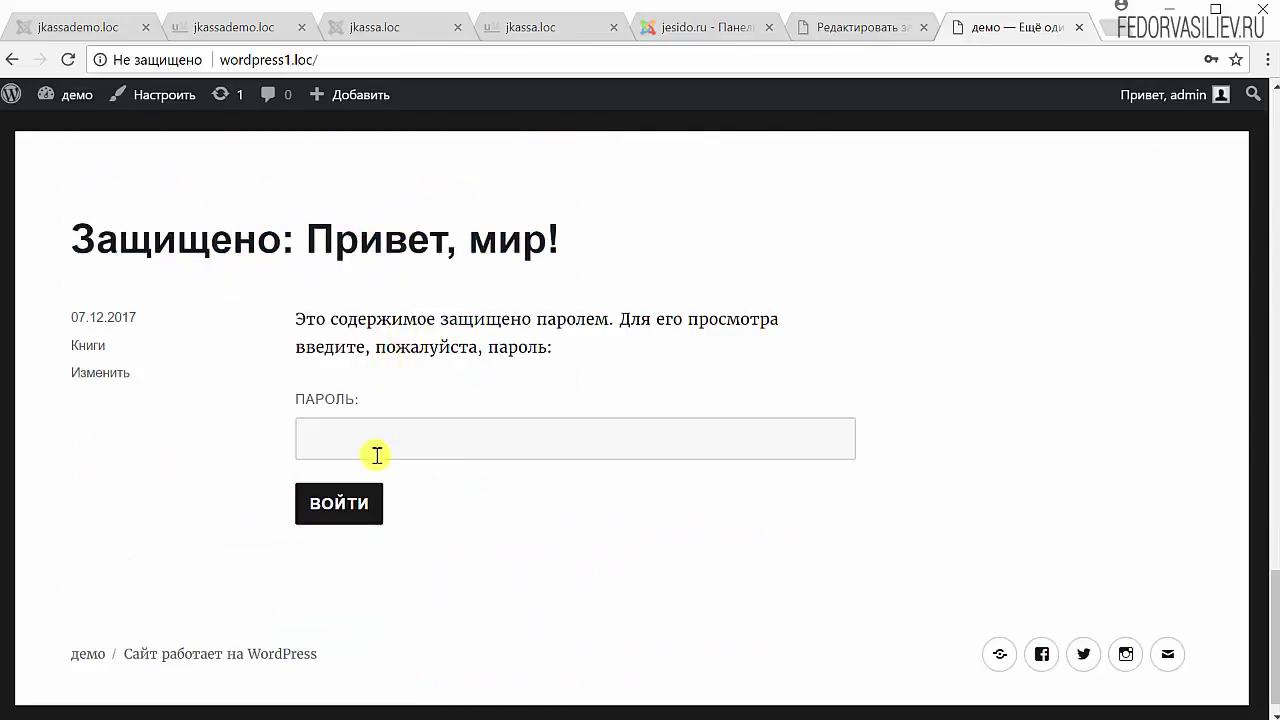
pyautogui.click(343, 427)
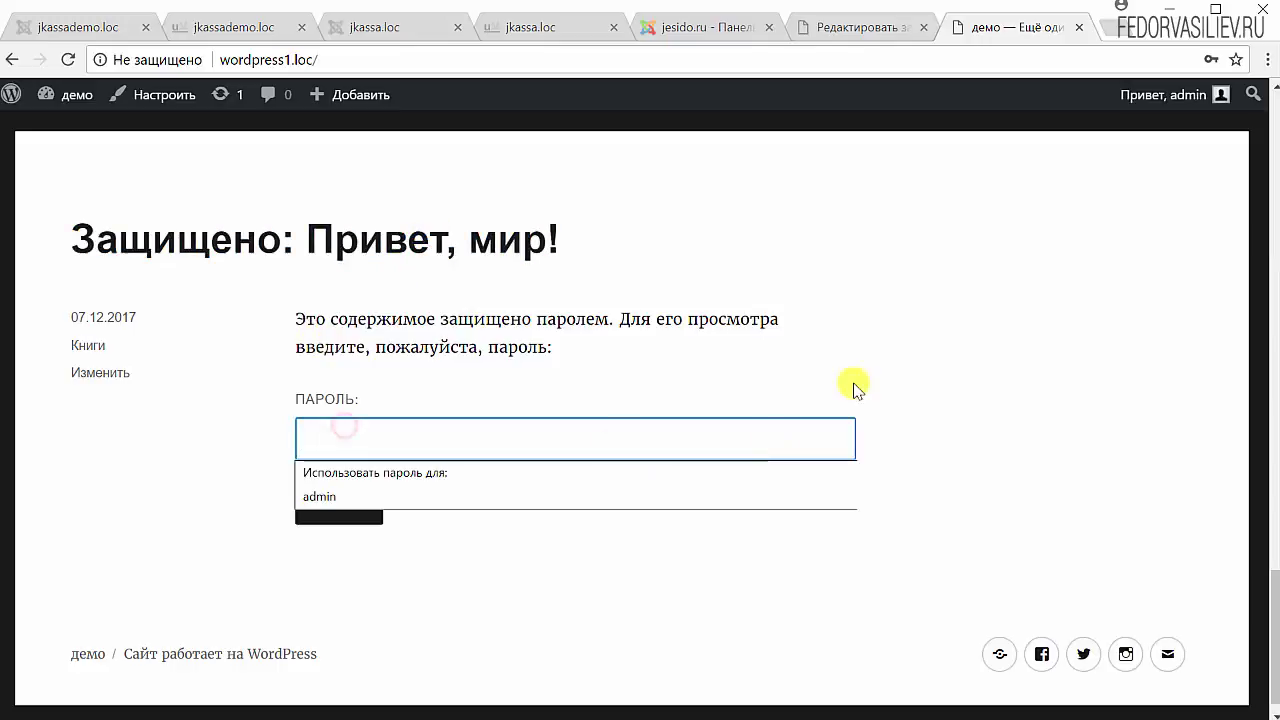
pyautogui.click(867, 344)
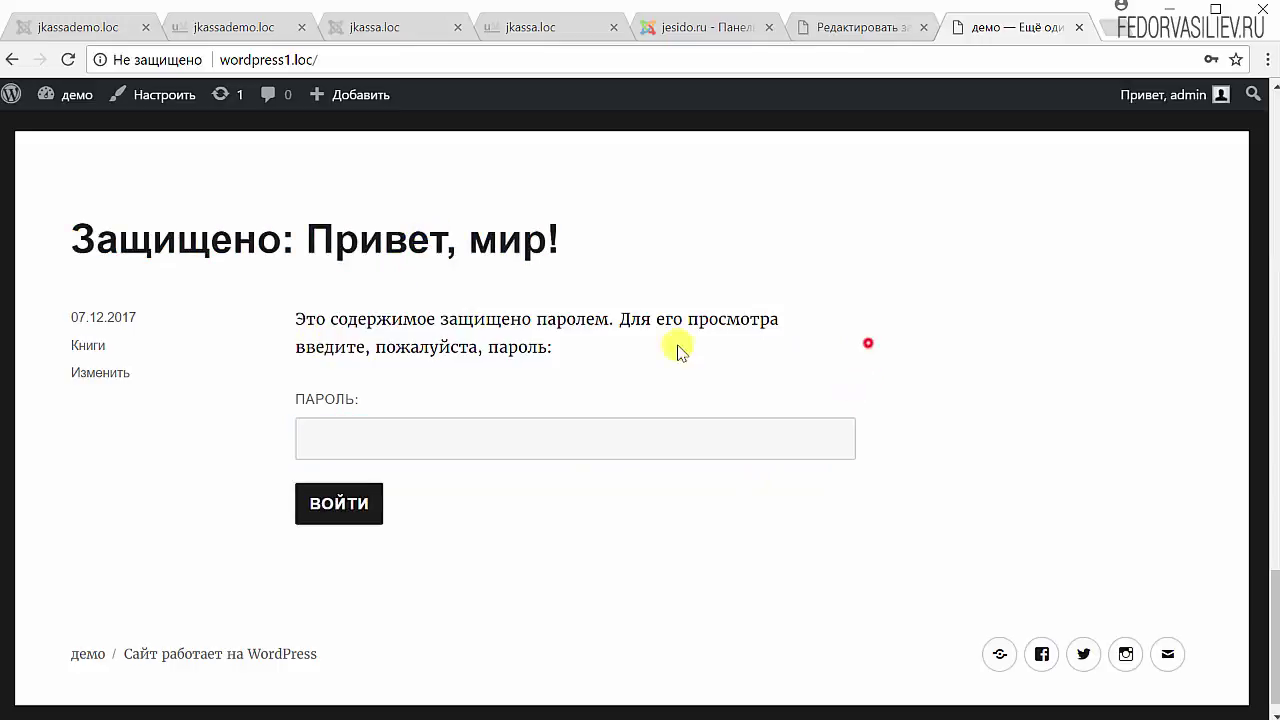
pyautogui.click(325, 431)
pyautogui.click(625, 358)
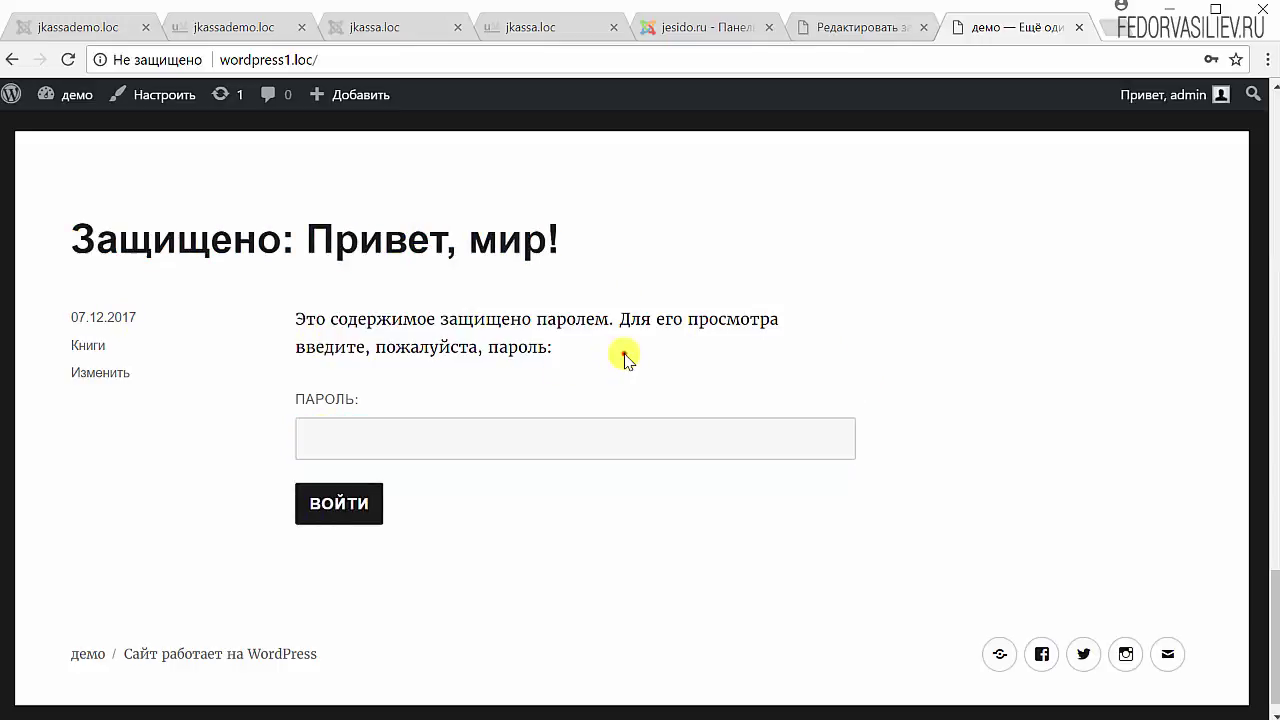
pyautogui.click(385, 447)
pyautogui.write('123')
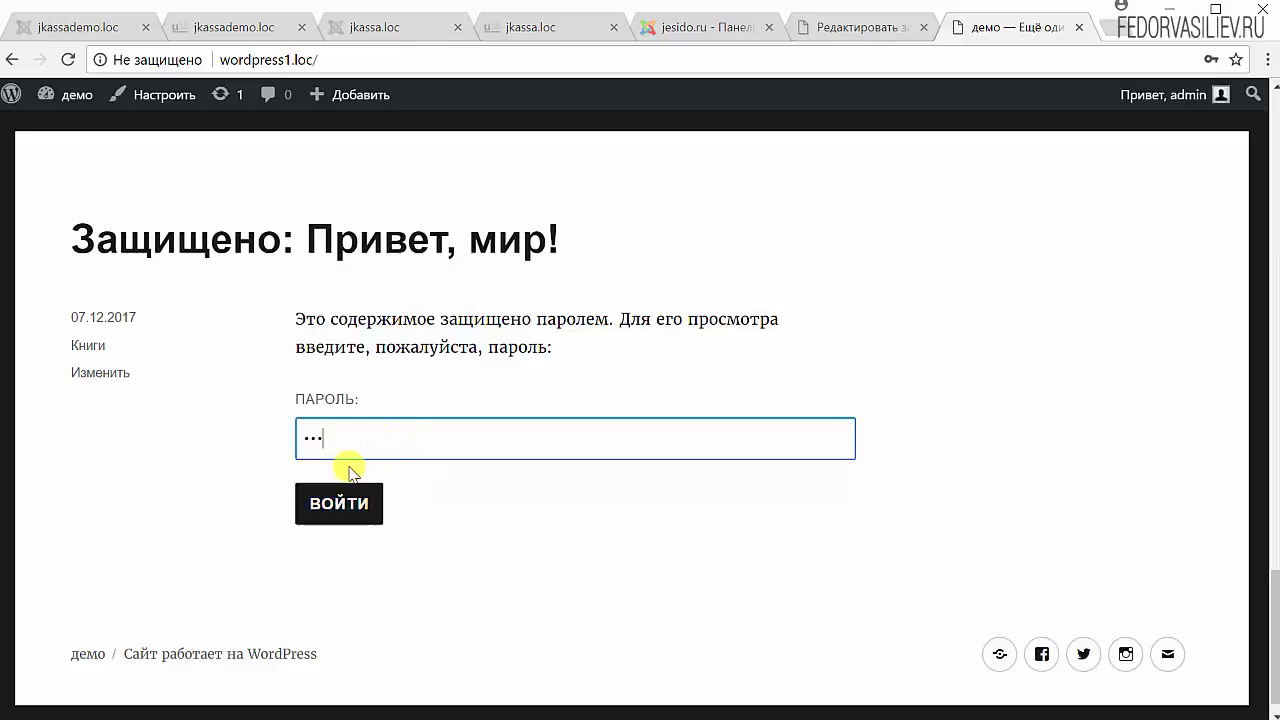
pyautogui.write('4')
pyautogui.click(338, 503)
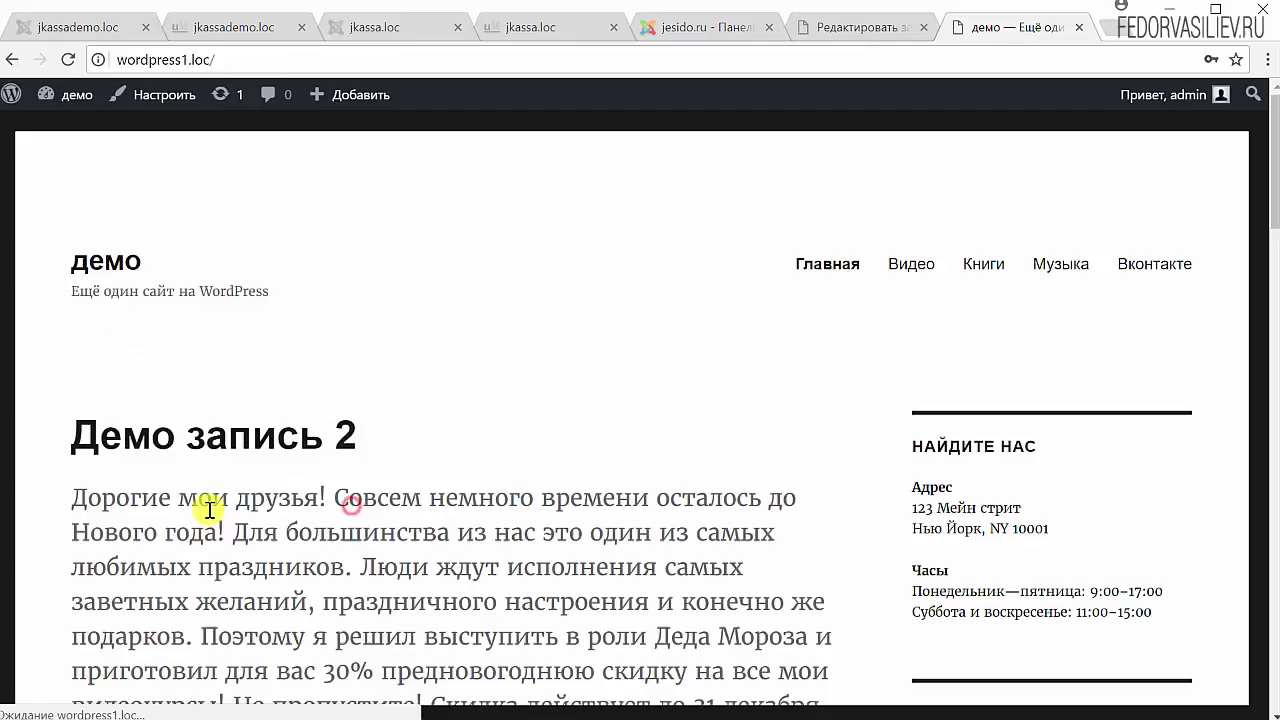
# - Re-enter the post password to unlock 'Привет, мир!', then return to its editor
pyautogui.scroll(-10, 247, 502)
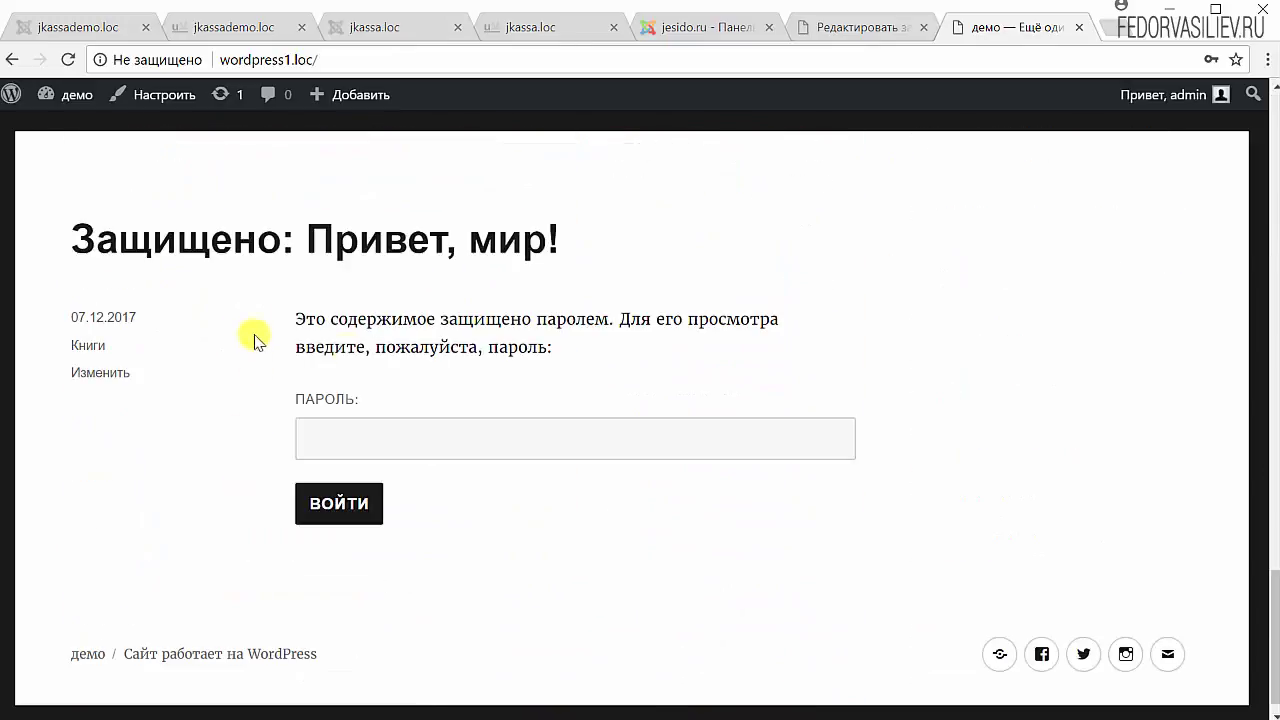
pyautogui.scroll(15, 586, 591)
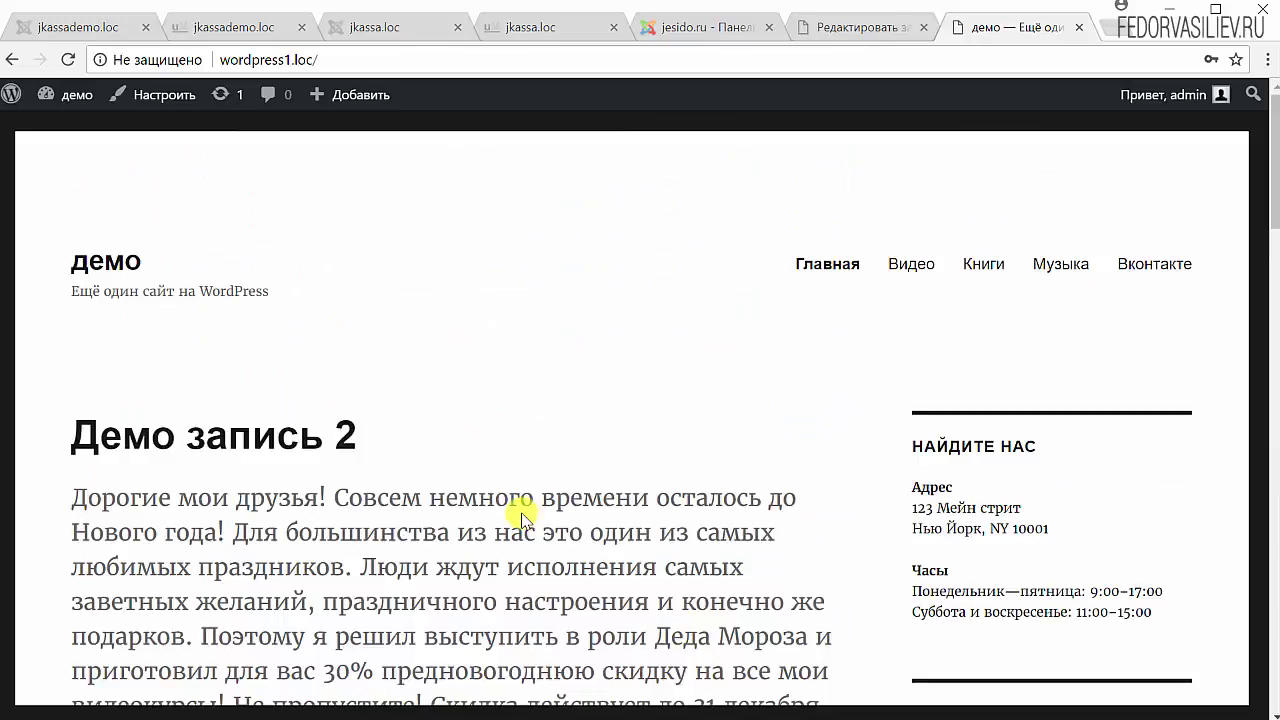
pyautogui.scroll(-15, 522, 518)
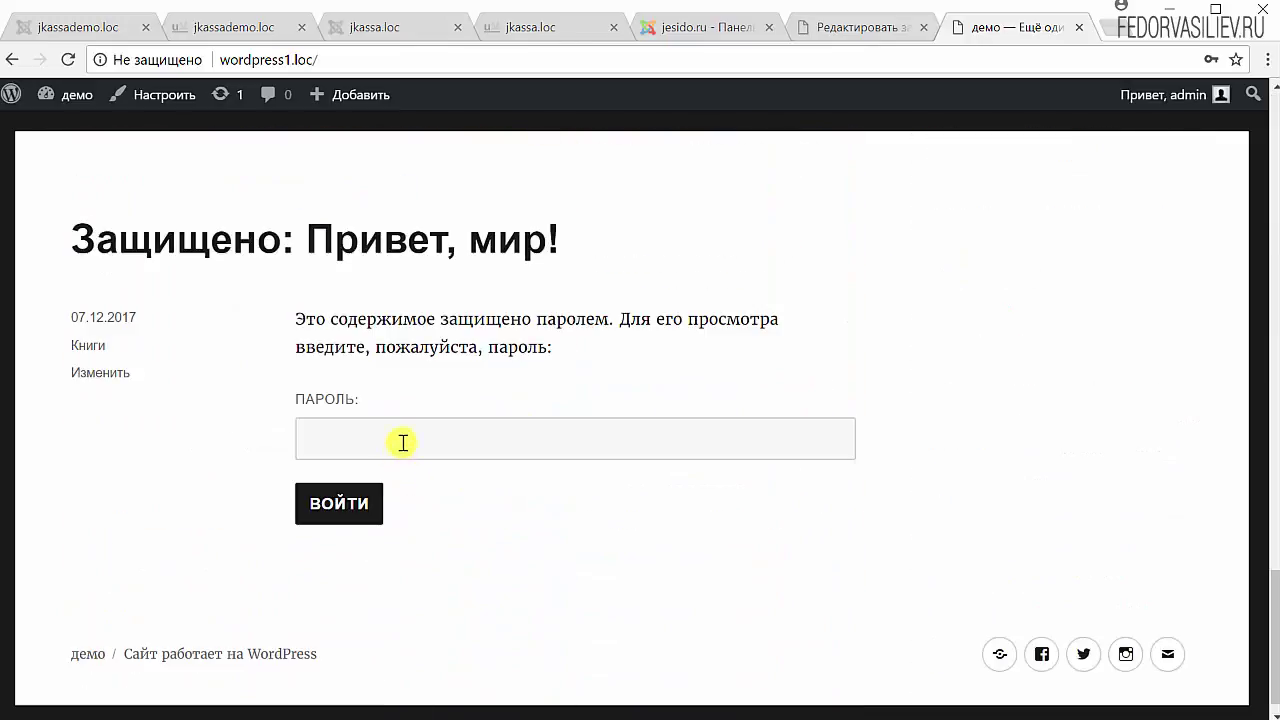
pyautogui.click(403, 443)
pyautogui.write('1')
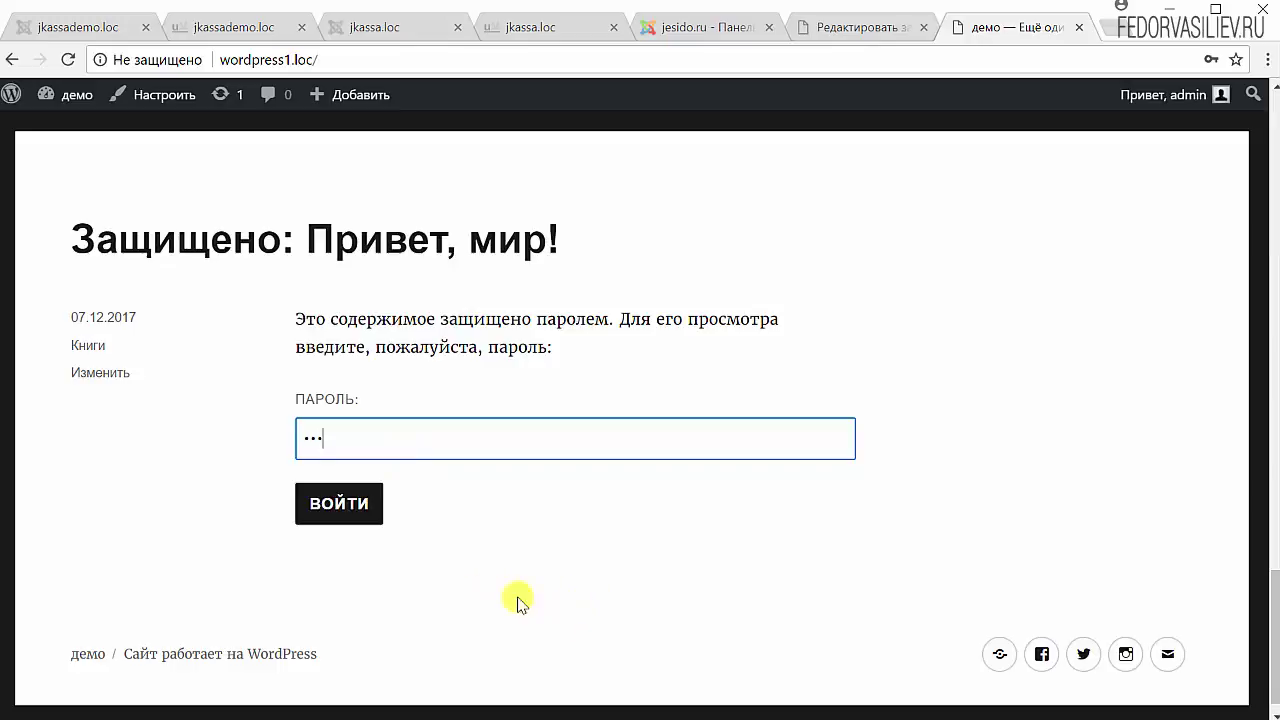
pyautogui.click(322, 503)
pyautogui.scroll(-15, 400, 413)
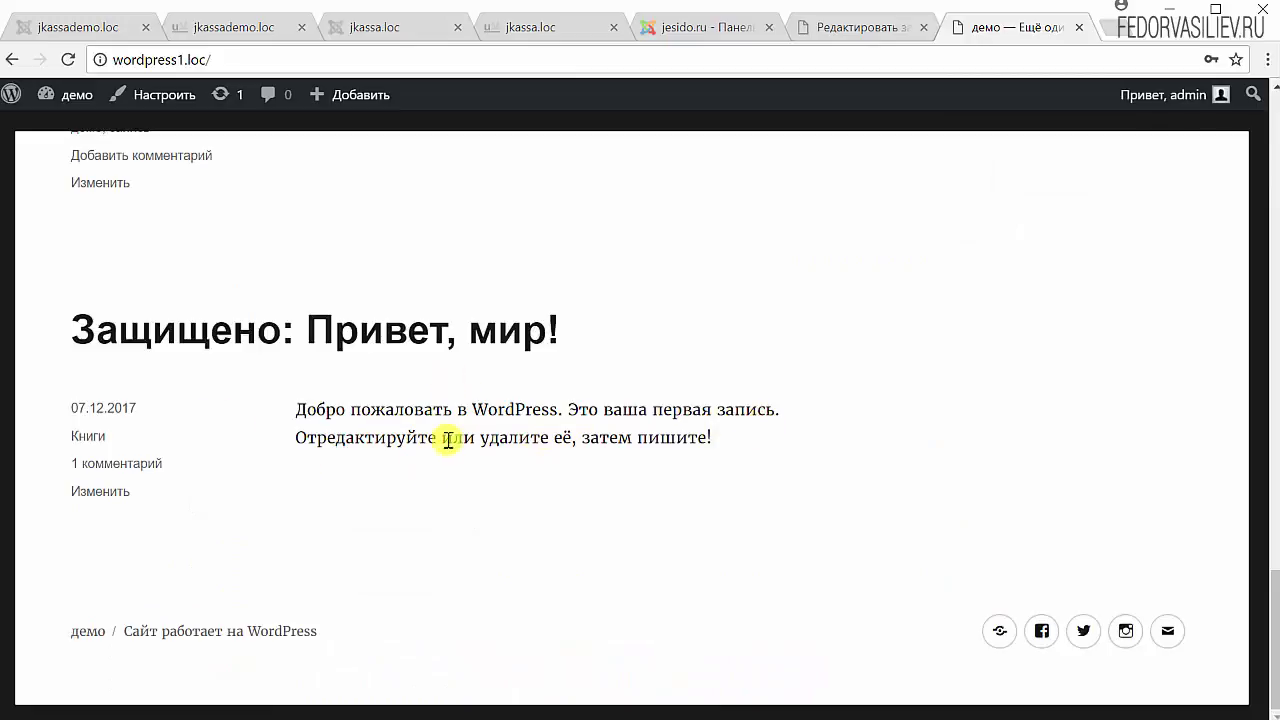
pyautogui.hotkey('ctrl', 'shift', 'Tab')
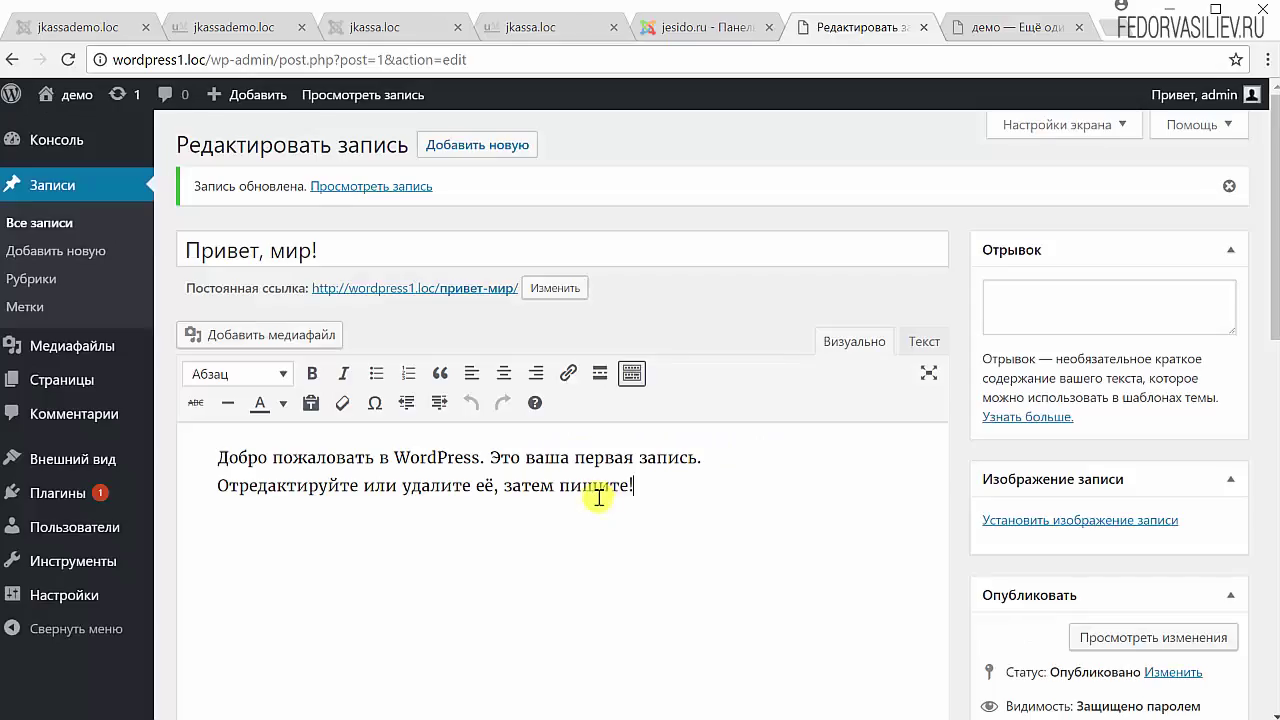
# - Open 'Демо запись 2' for editing from the posts list
pyautogui.hotkey('ctrl', 'a')
pyautogui.click(857, 501)
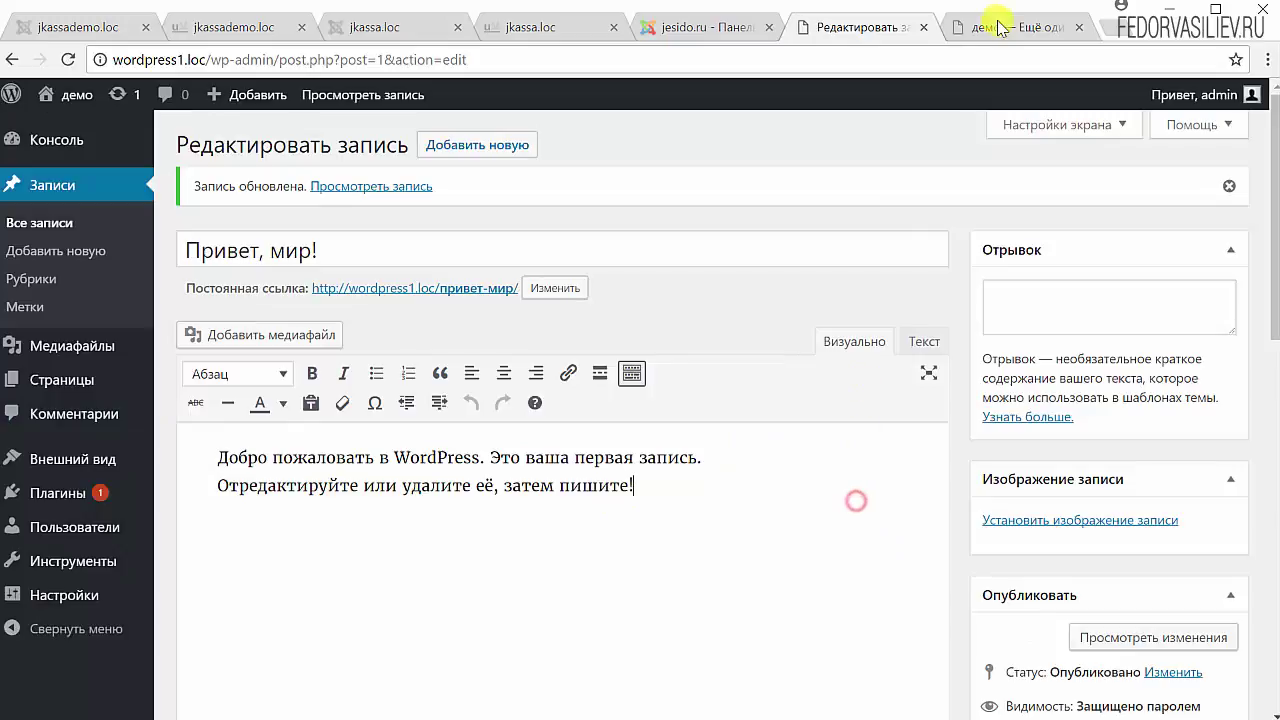
pyautogui.click(1000, 27)
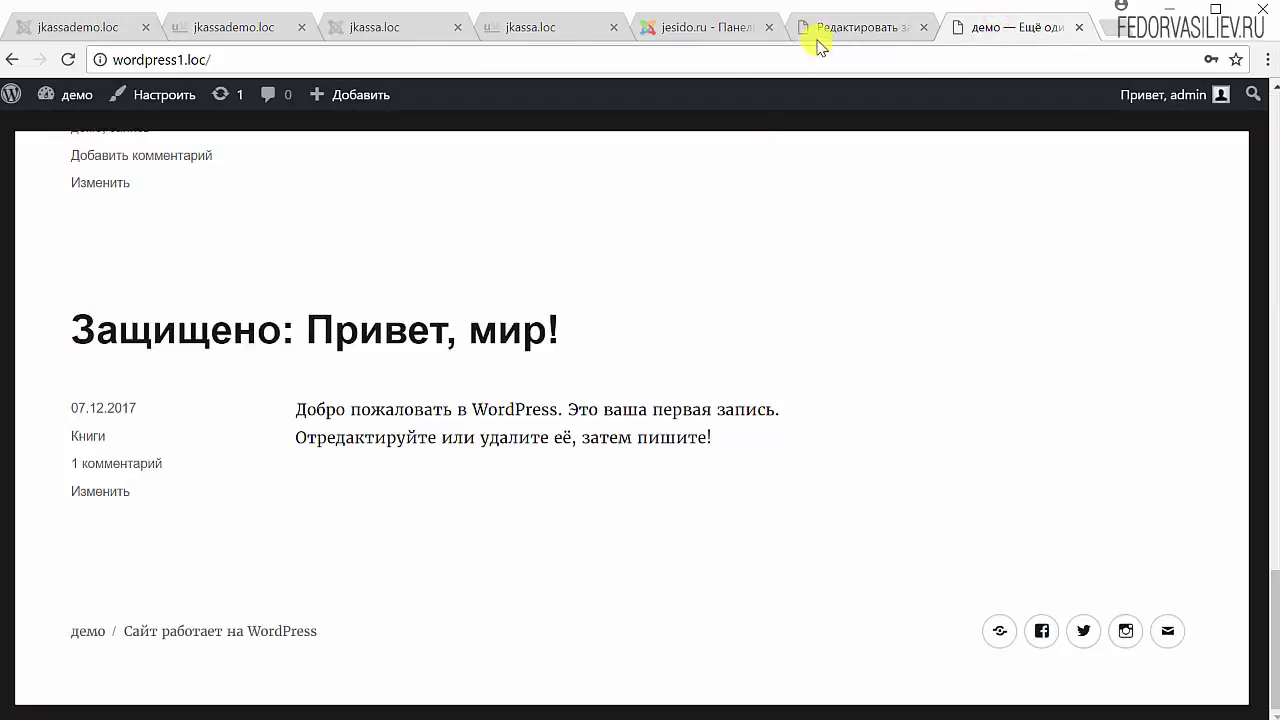
pyautogui.click(817, 38)
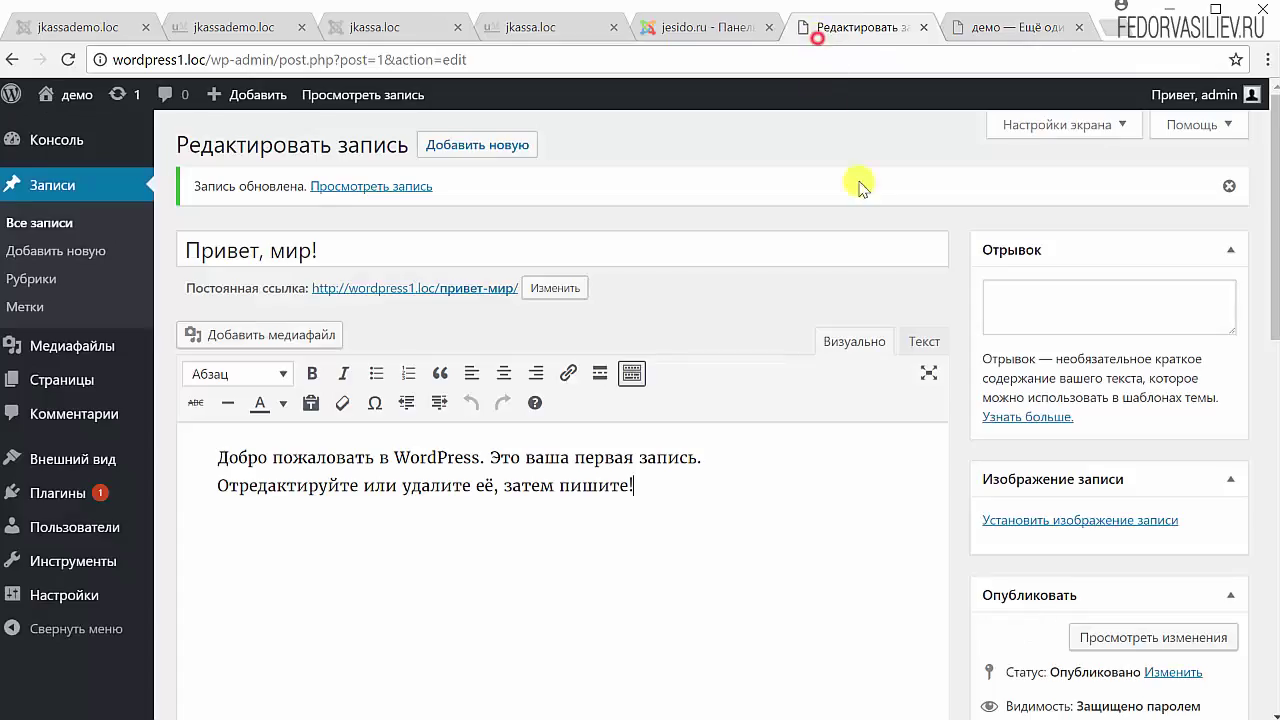
pyautogui.click(72, 188)
pyautogui.click(241, 288)
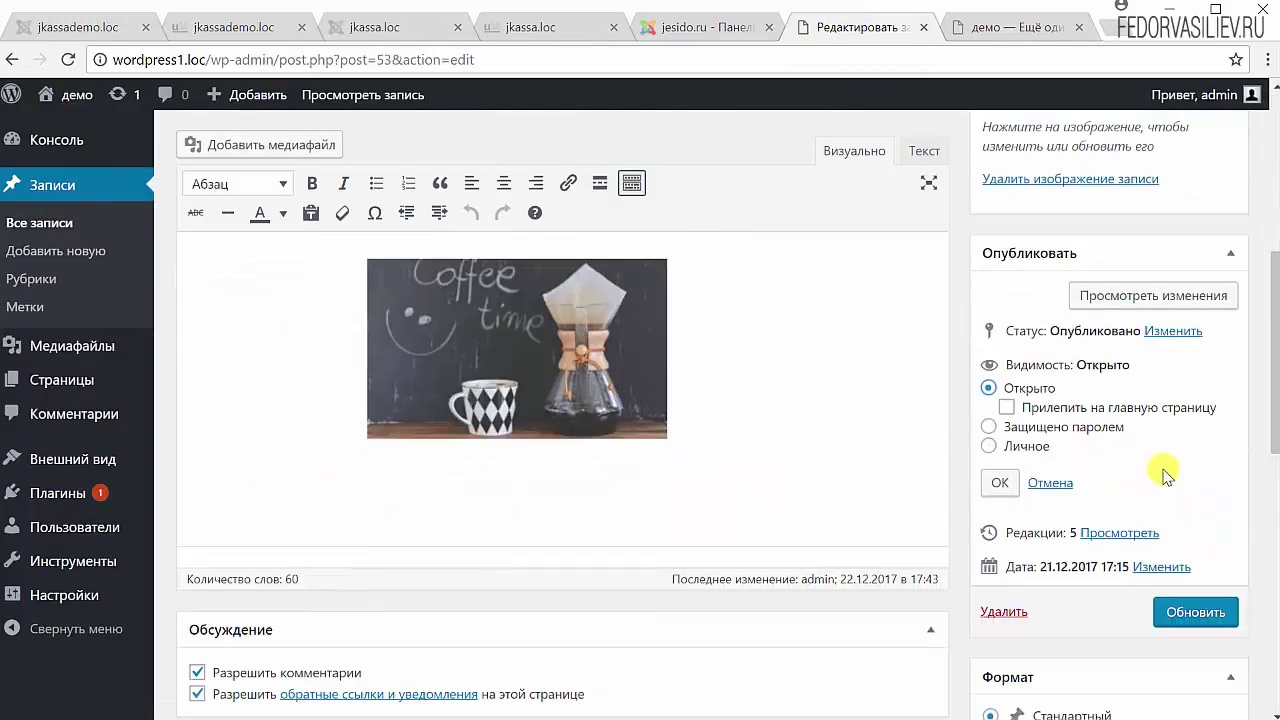
# - Set 'Демо запись 2' visibility to Личное, update it, and reload the front page
pyautogui.click(987, 445)
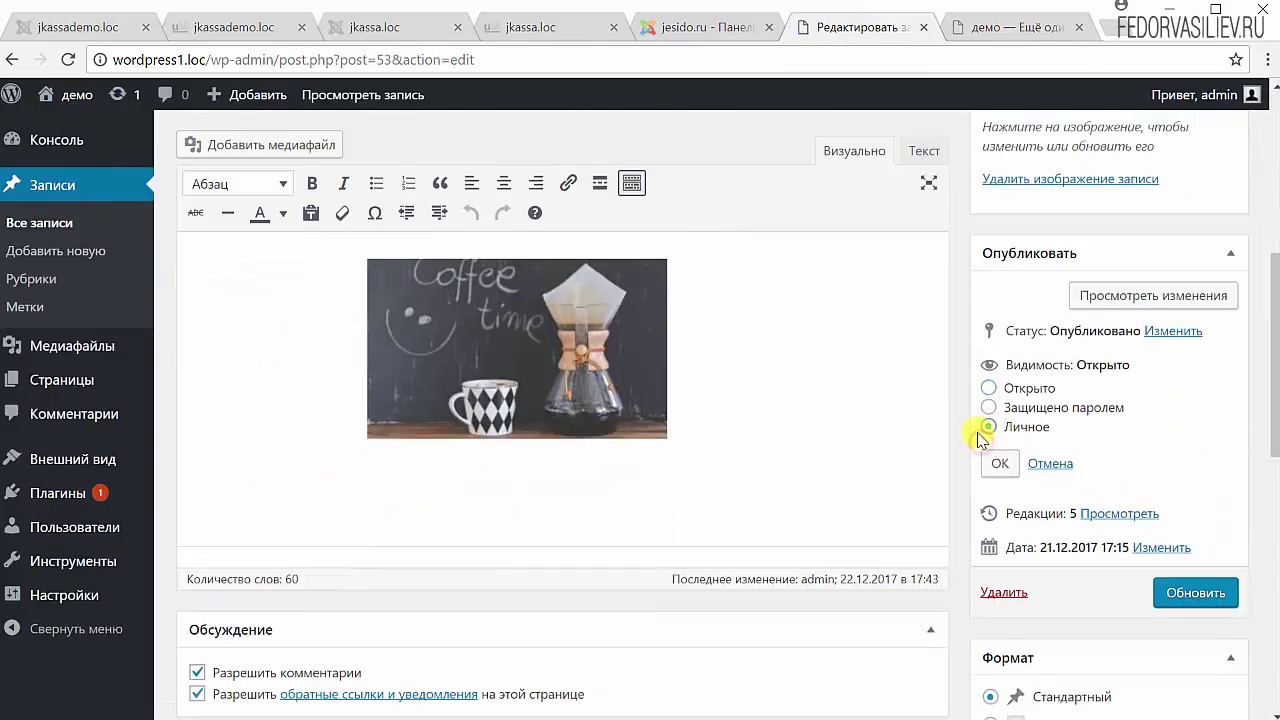
pyautogui.click(1000, 463)
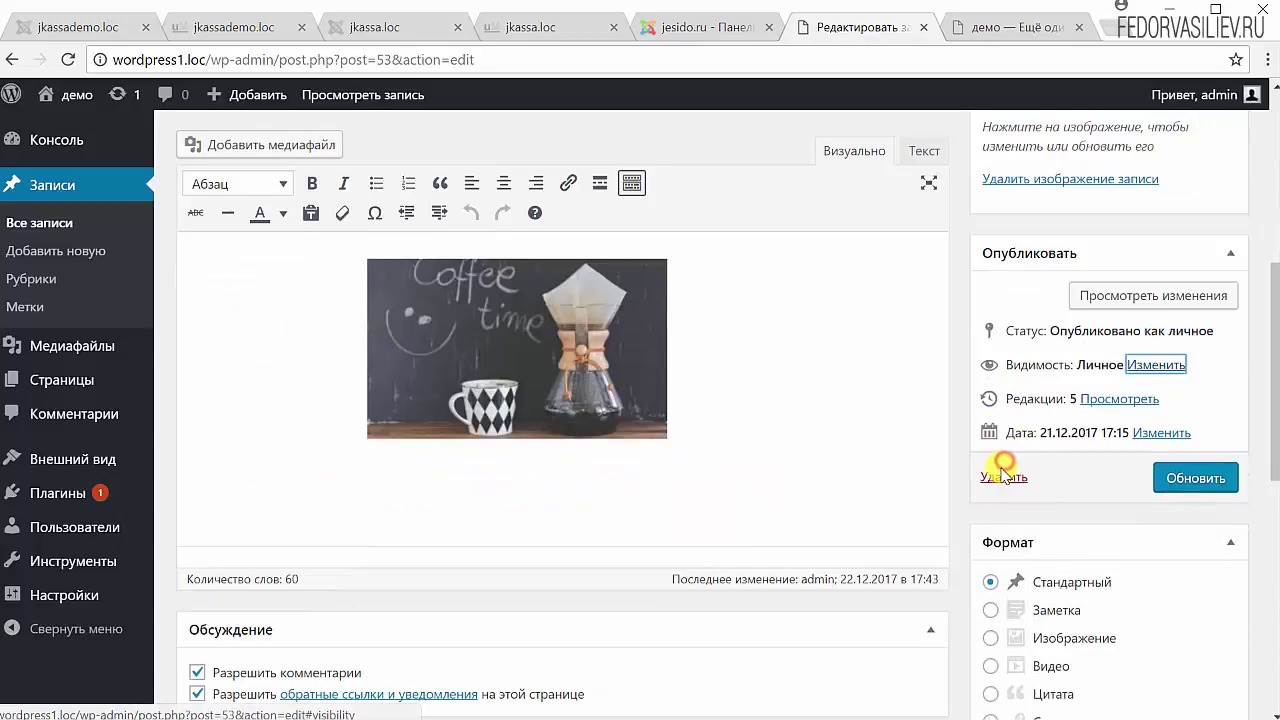
pyautogui.click(1178, 481)
pyautogui.click(985, 32)
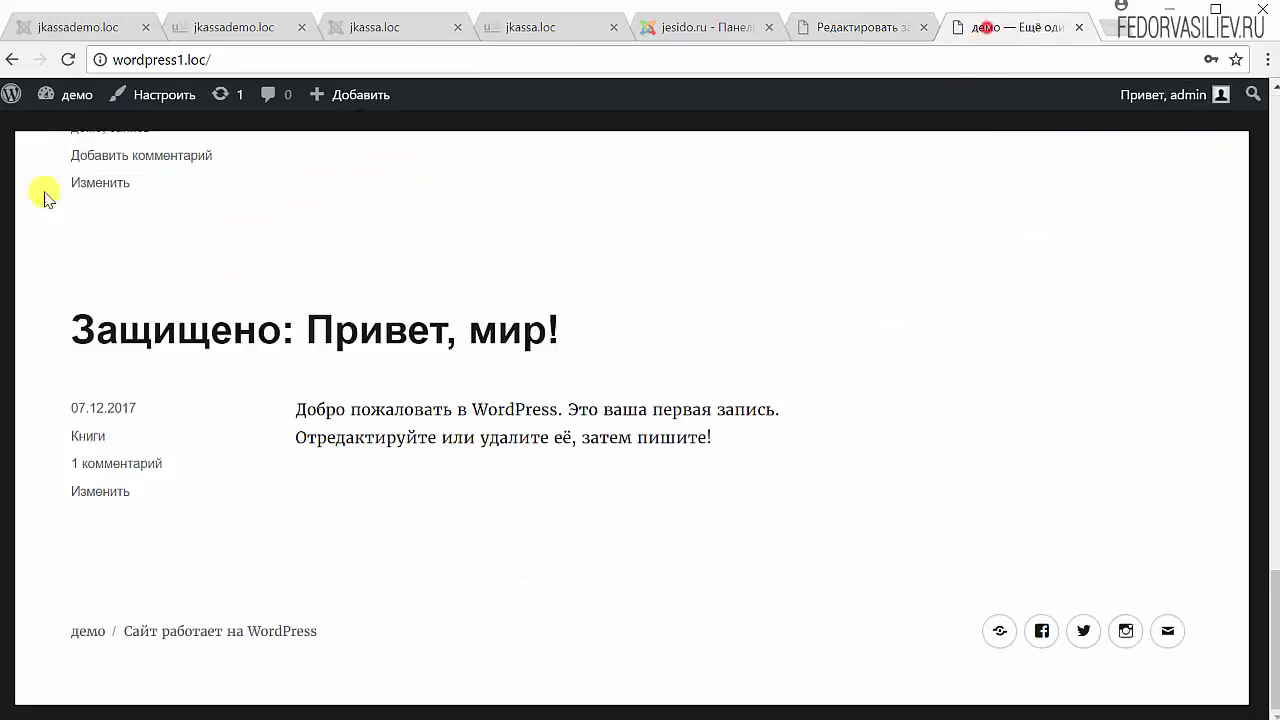
pyautogui.scroll(15, 386, 261)
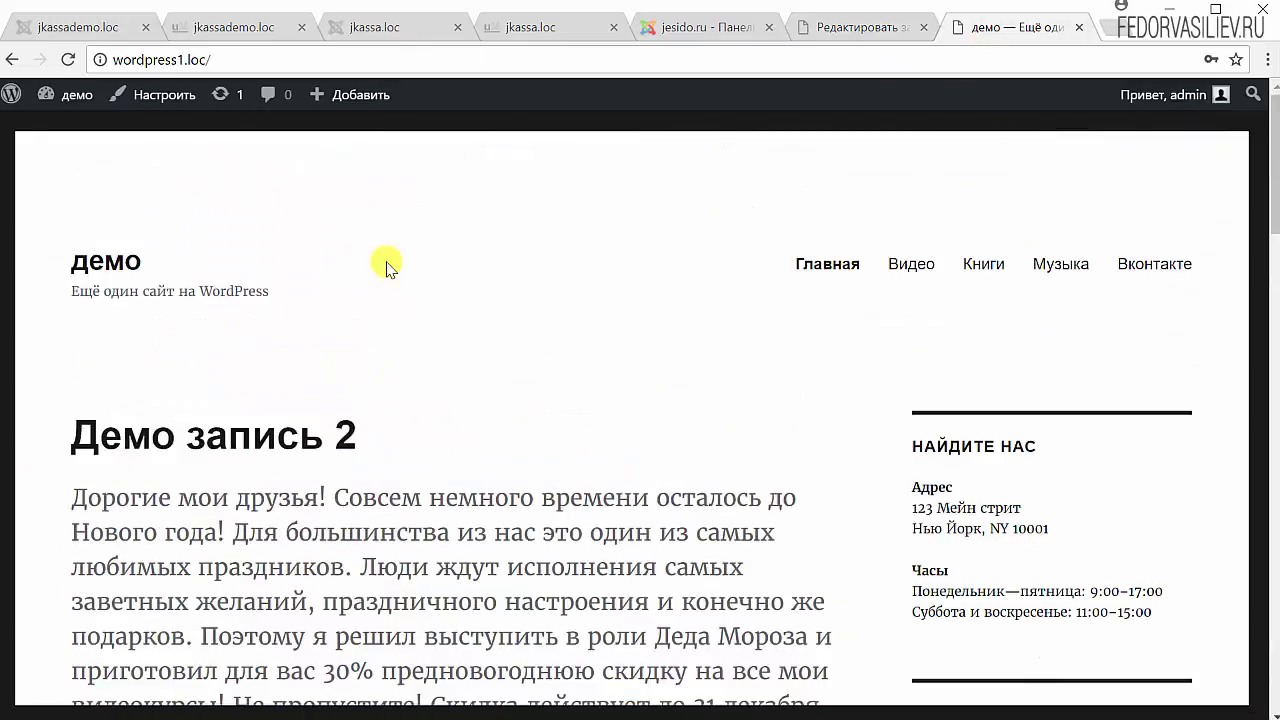
pyautogui.click(822, 262)
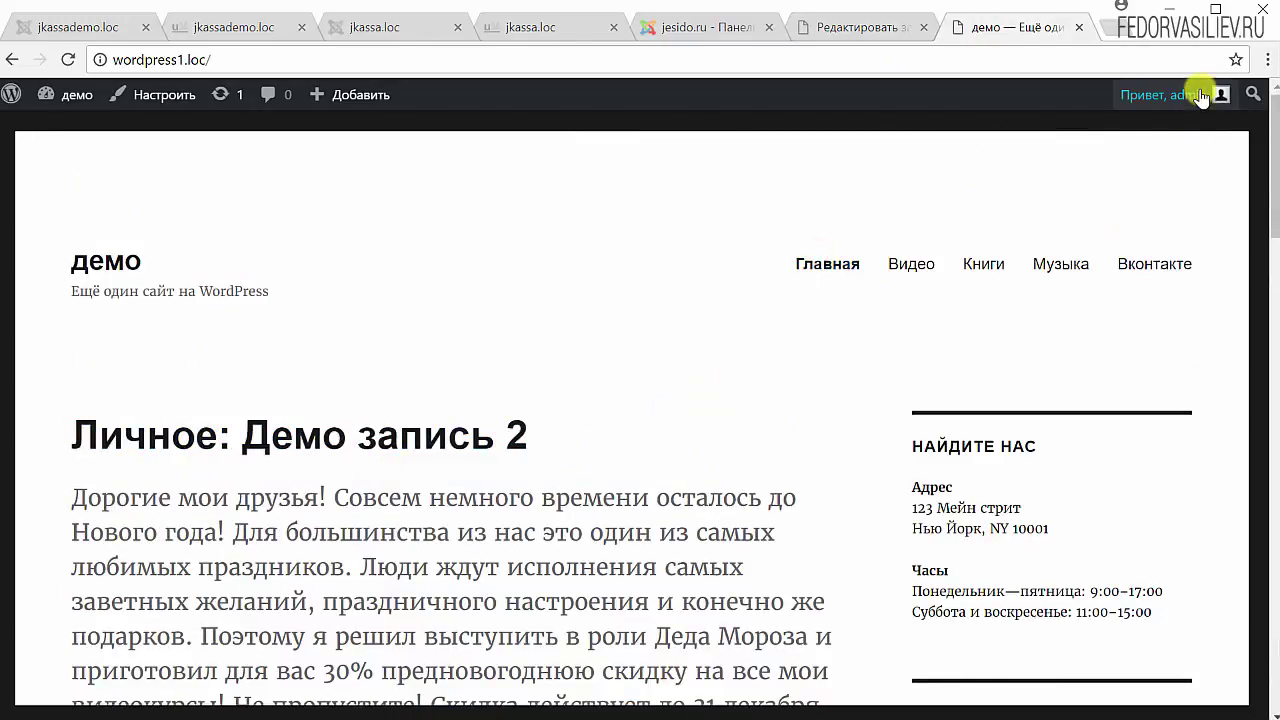
# - Show the 'Привет, admin' account dropdown on the site's front page
pyautogui.moveTo(1200, 96)
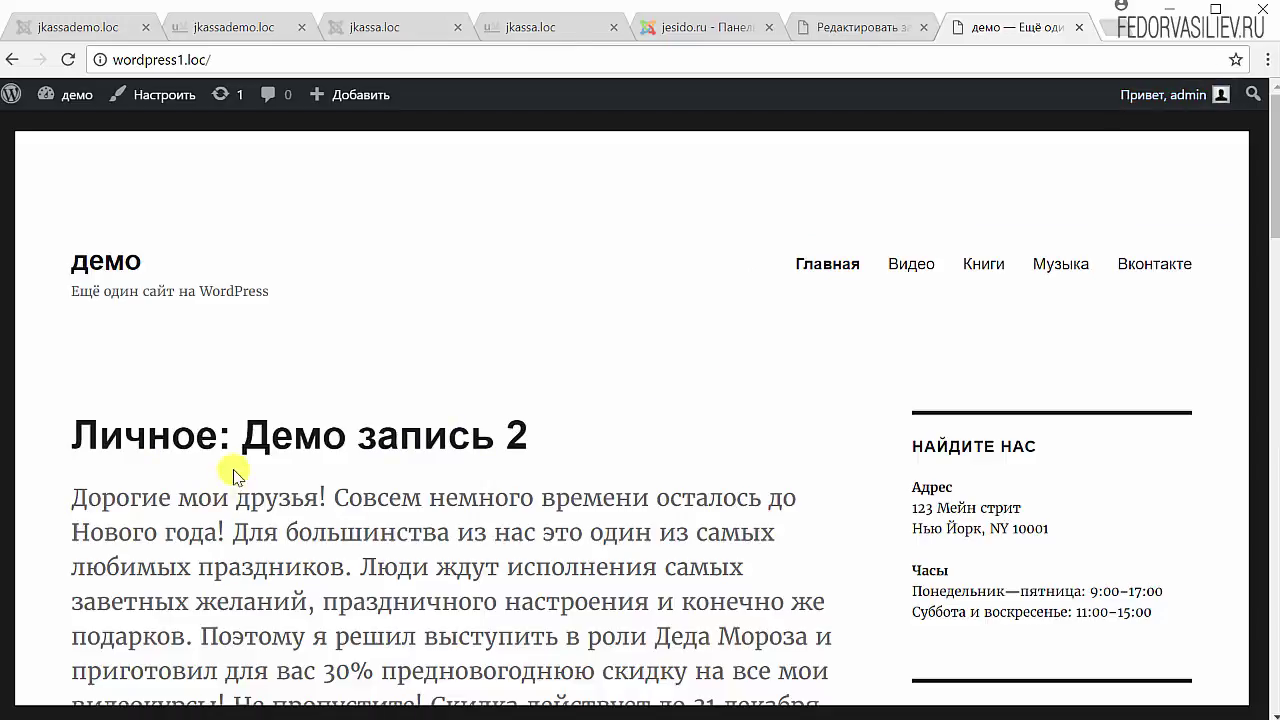
pyautogui.scroll(-10, 124, 460)
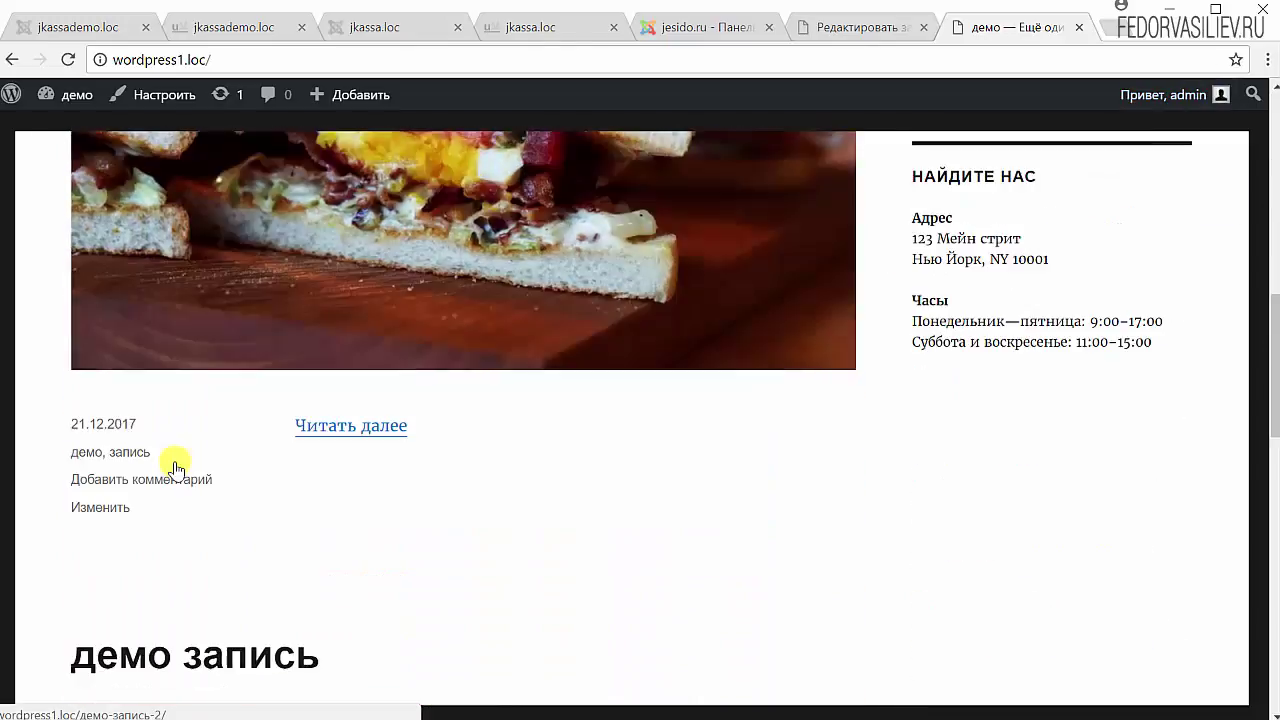
pyautogui.scroll(10, 171, 463)
# - Log out and load the home page as a visitor to confirm Демо запись 2 is no longer listed
pyautogui.moveTo(1137, 107)
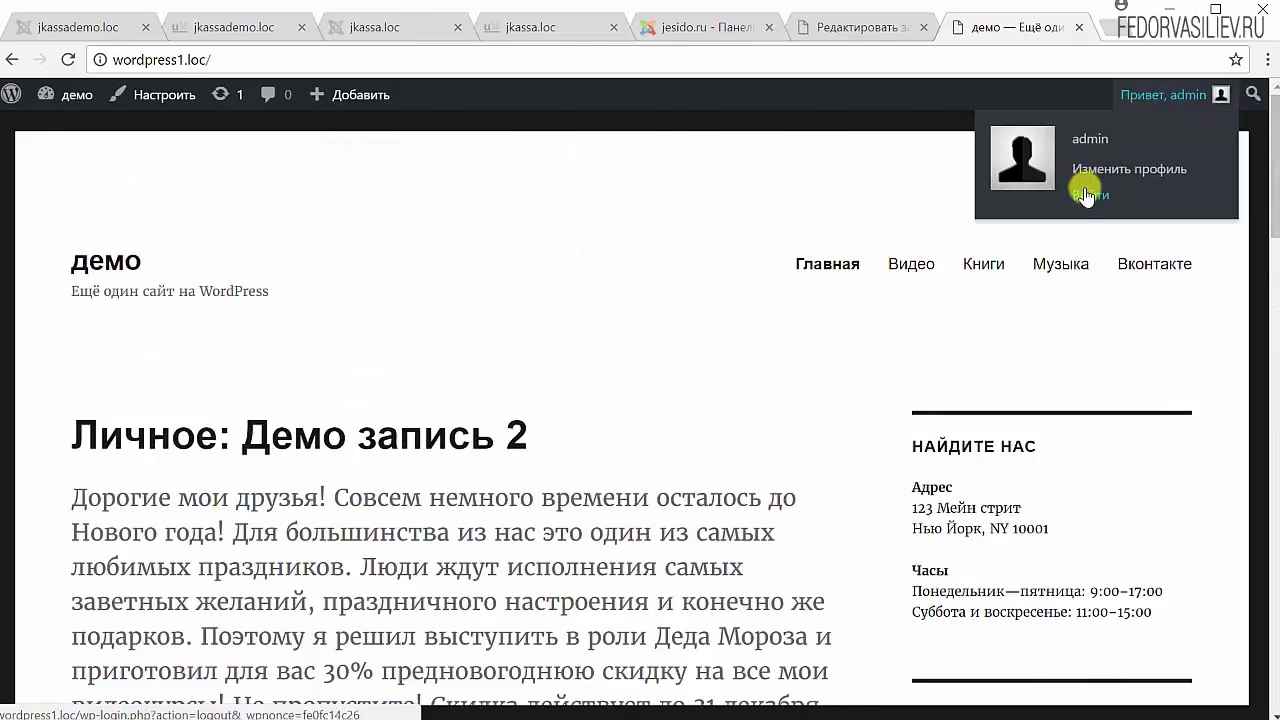
pyautogui.click(1078, 194)
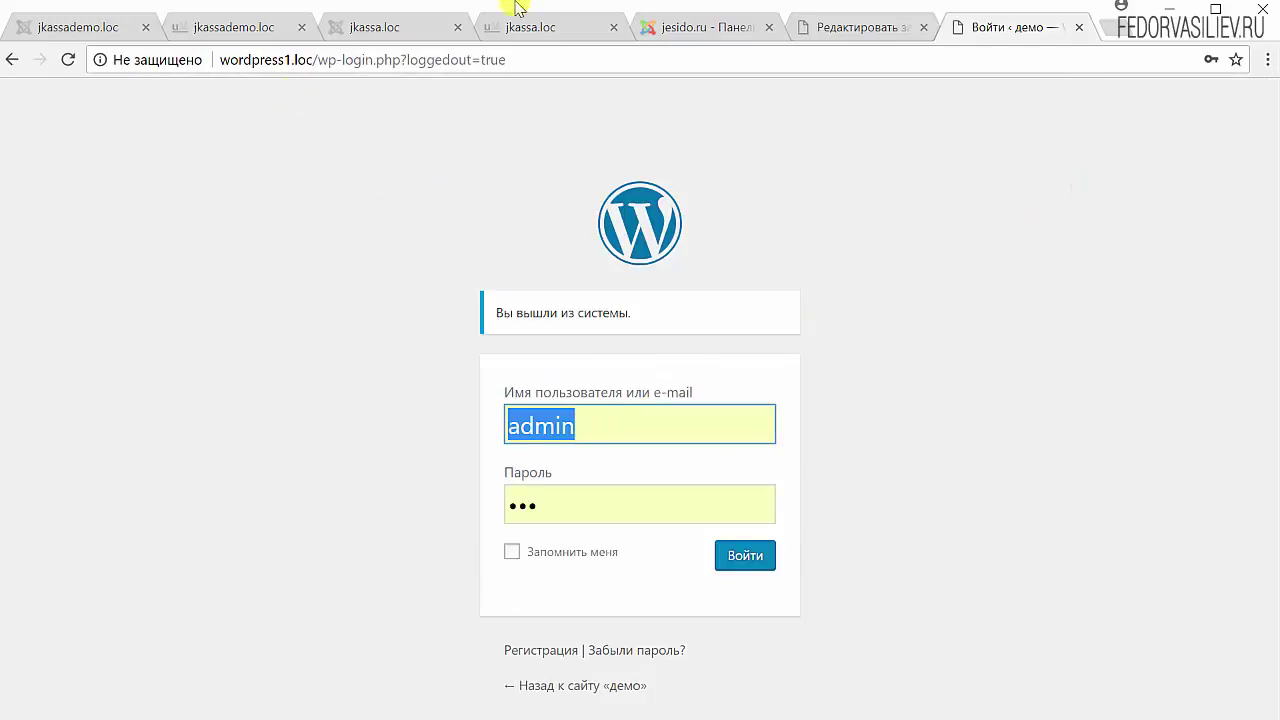
pyautogui.moveTo(319, 62); pyautogui.dragTo(964, 120)
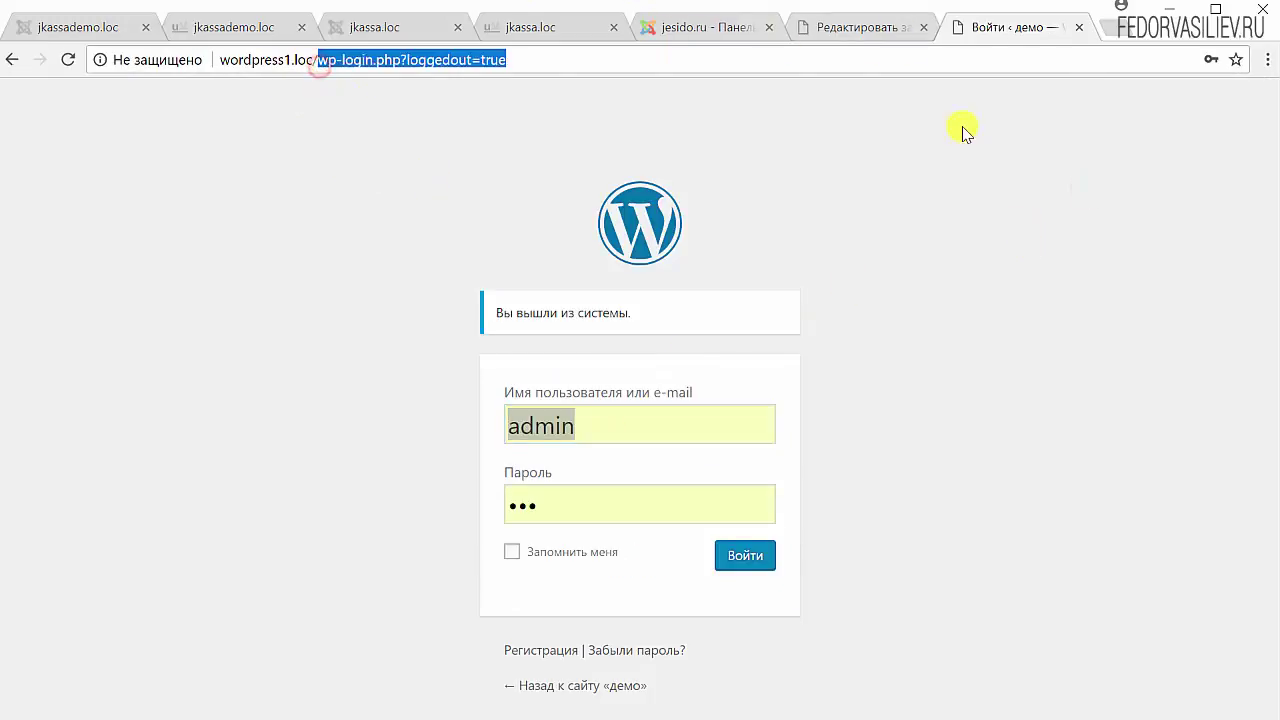
pyautogui.press('BackSpace')
pyautogui.press('Return')
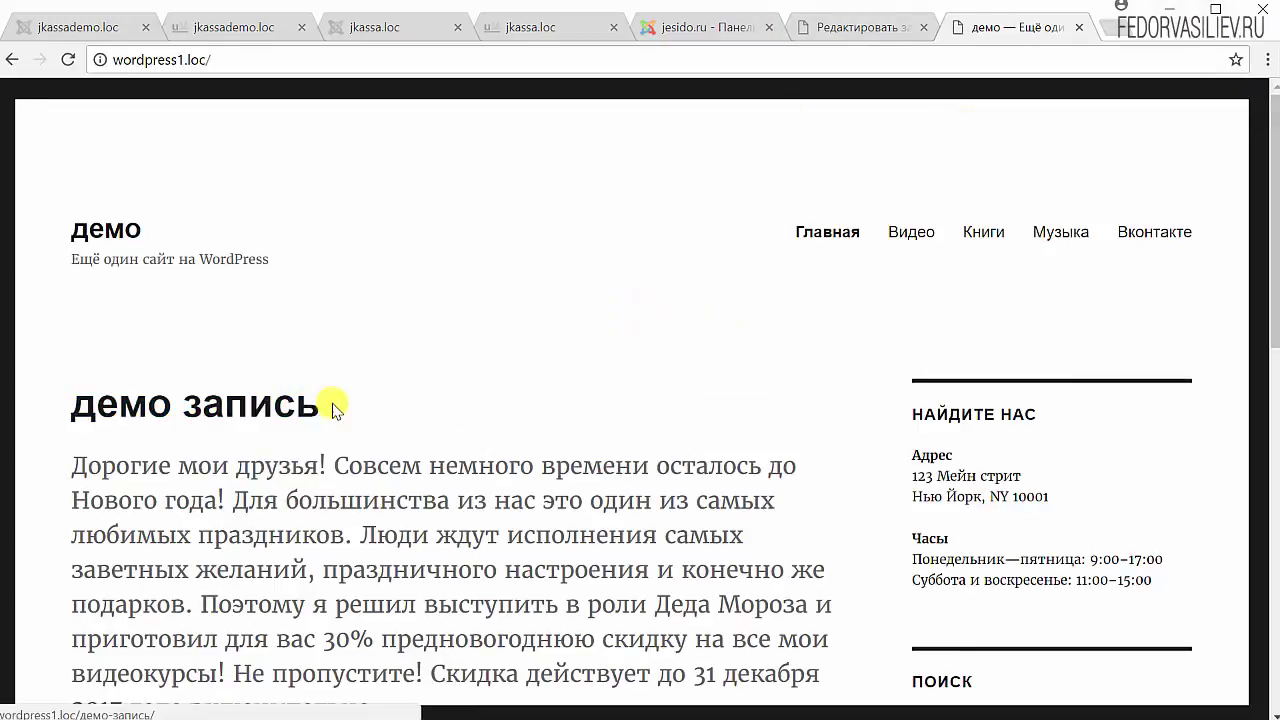
pyautogui.scroll(-9, 337, 306)
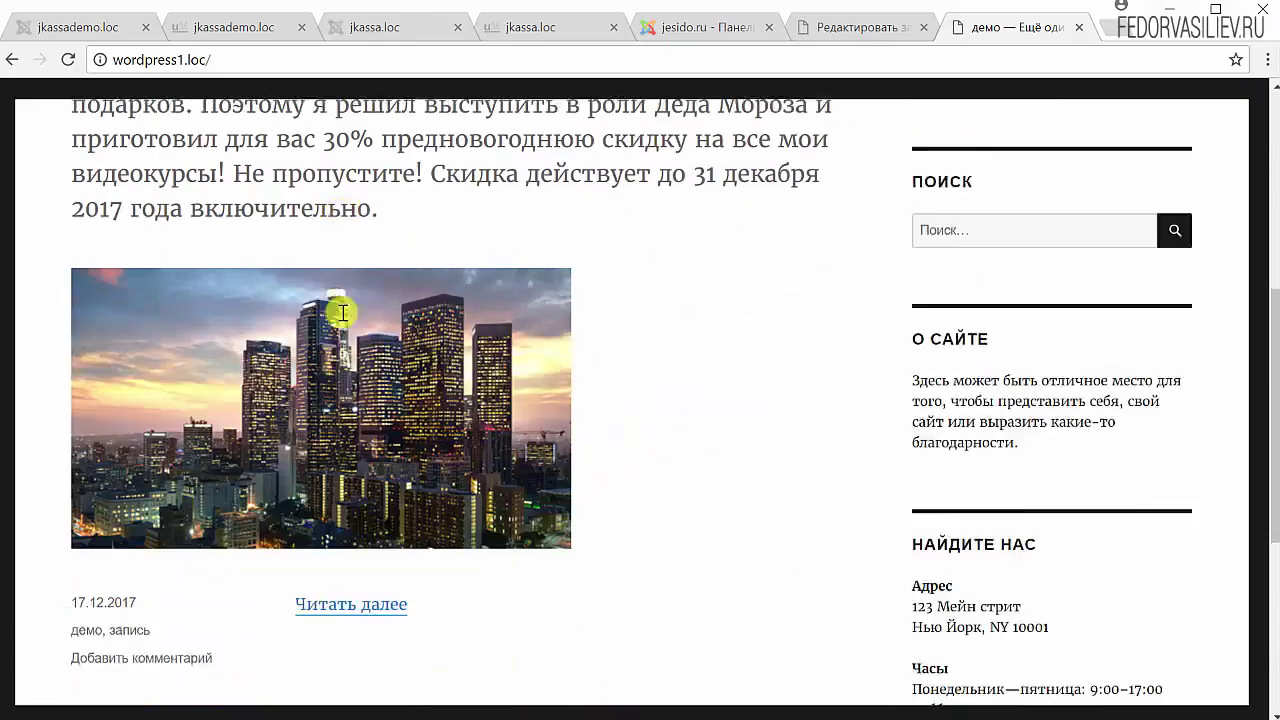
pyautogui.scroll(10, 346, 317)
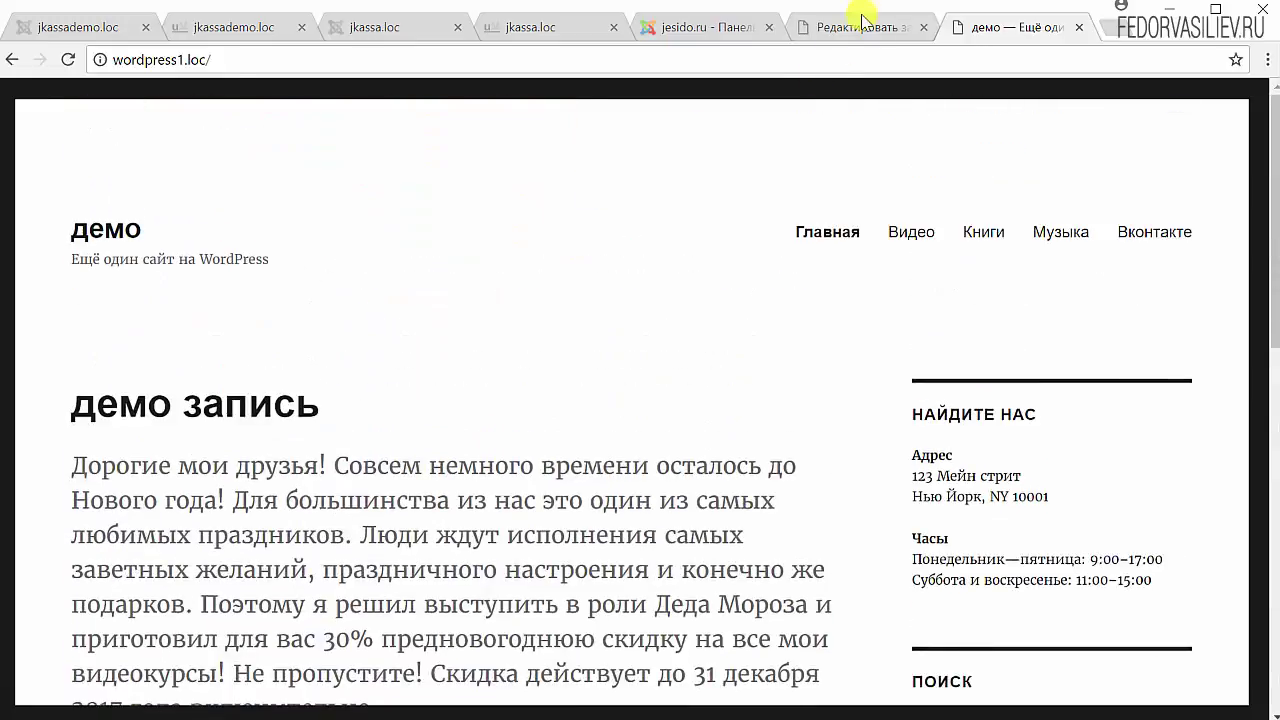
# - Return to the Демо запись 2 editor and review its Опубликовано status, Открыто visibility and five revisions
pyautogui.click(860, 22)
pyautogui.scroll(-5, 1090, 376)
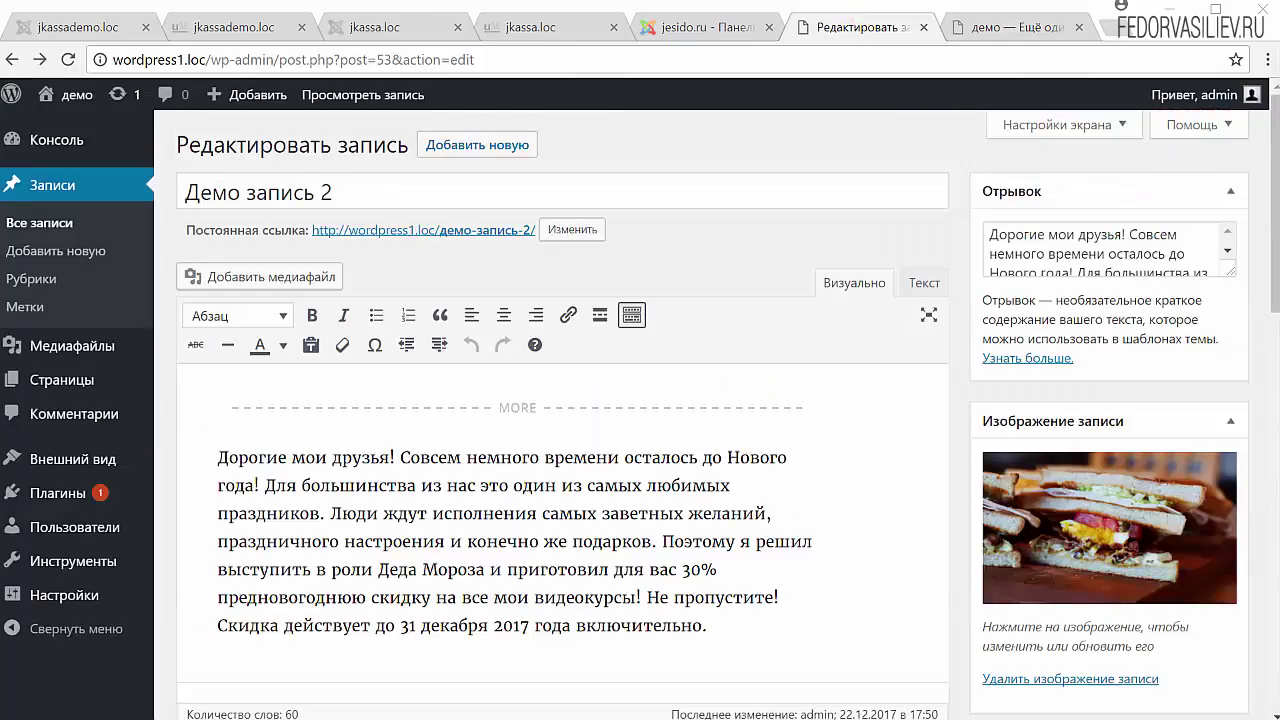
pyautogui.scroll(-4, 1083, 418)
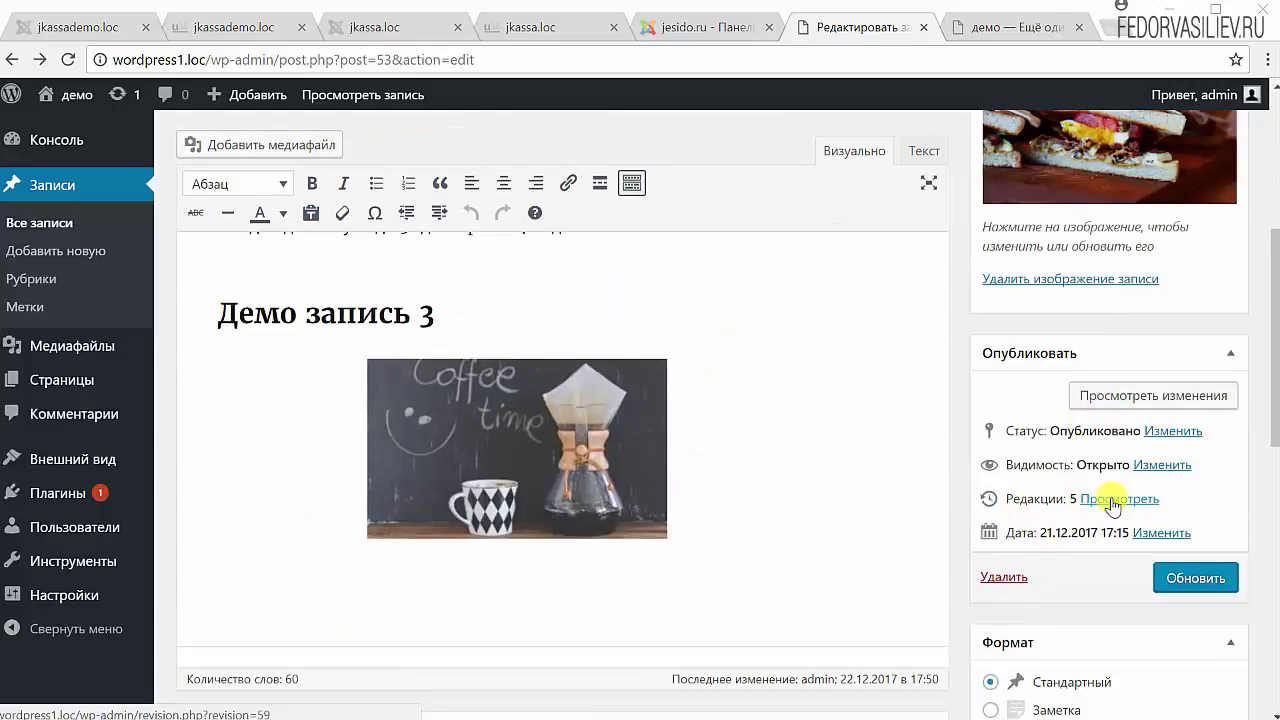
pyautogui.scroll(-4, 1014, 531)
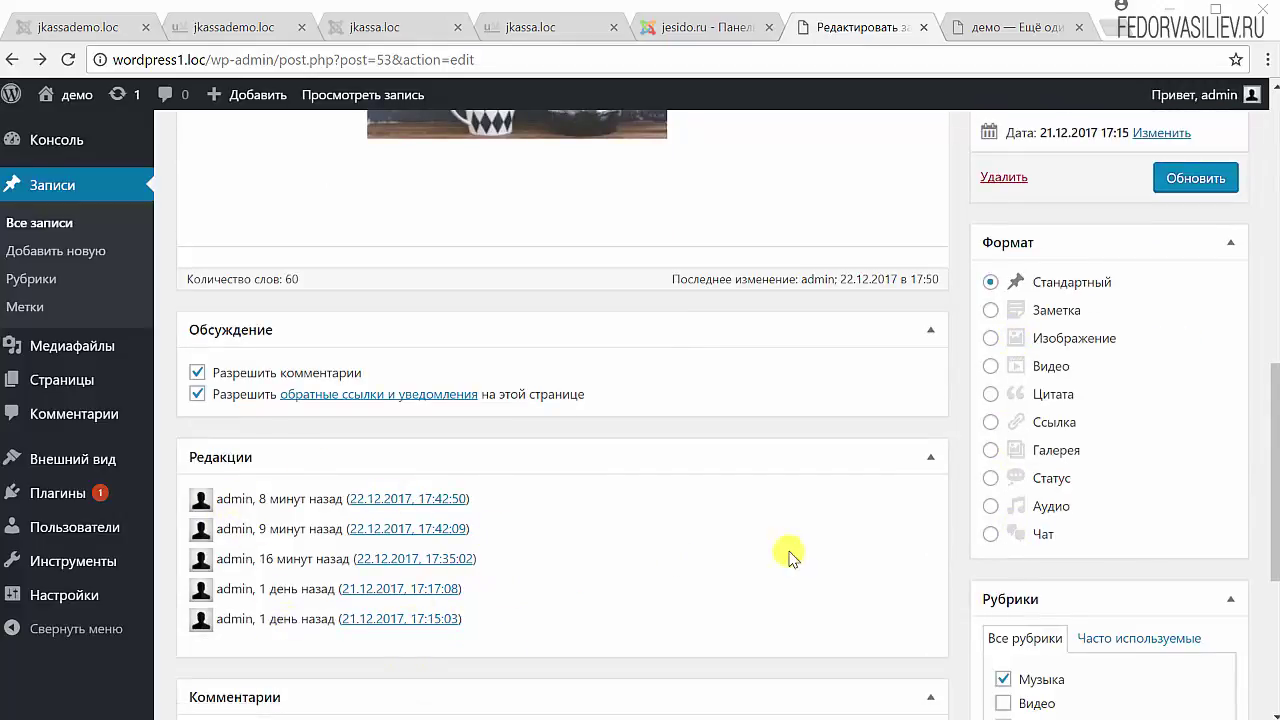
pyautogui.scroll(4, 618, 538)
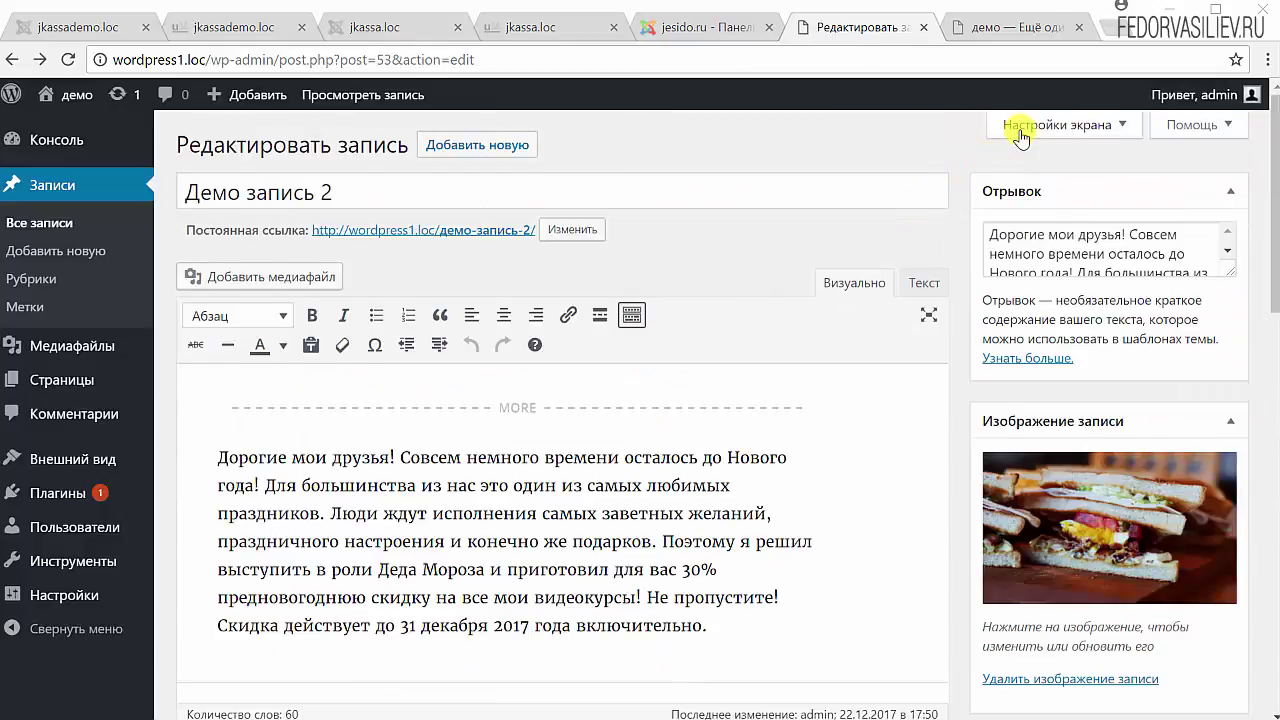
pyautogui.click(1020, 138)
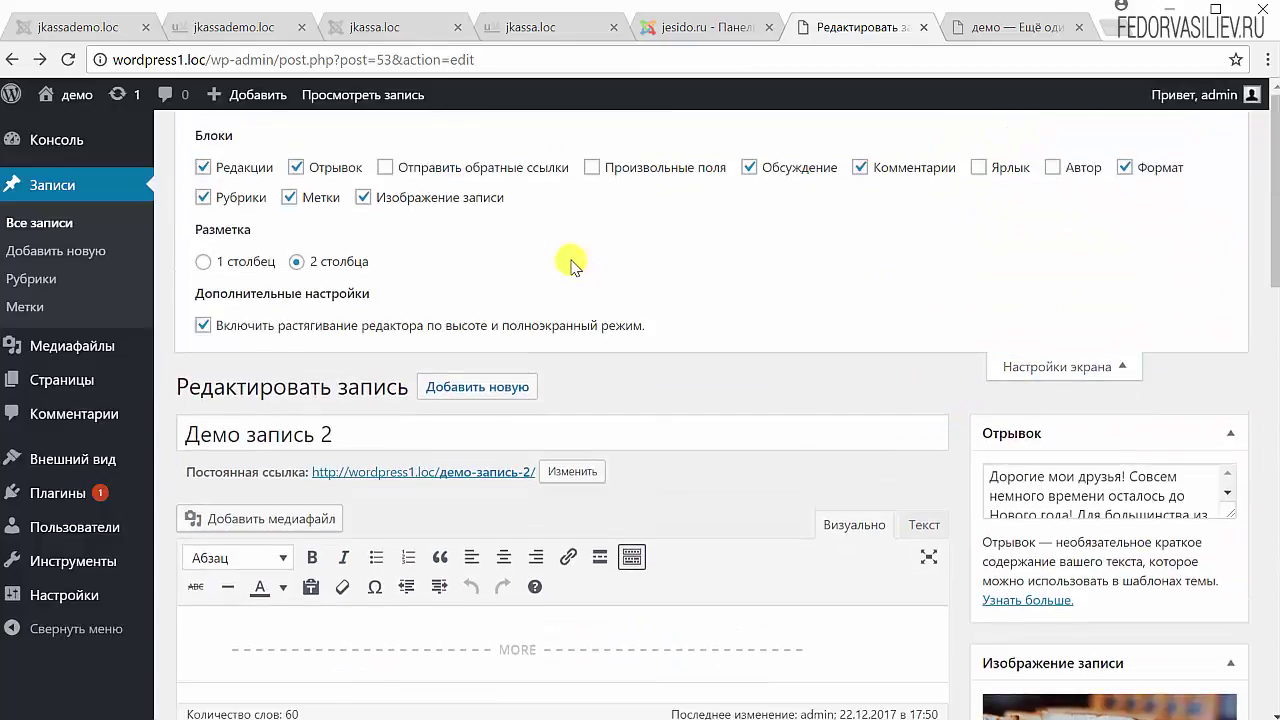
pyautogui.click(204, 168)
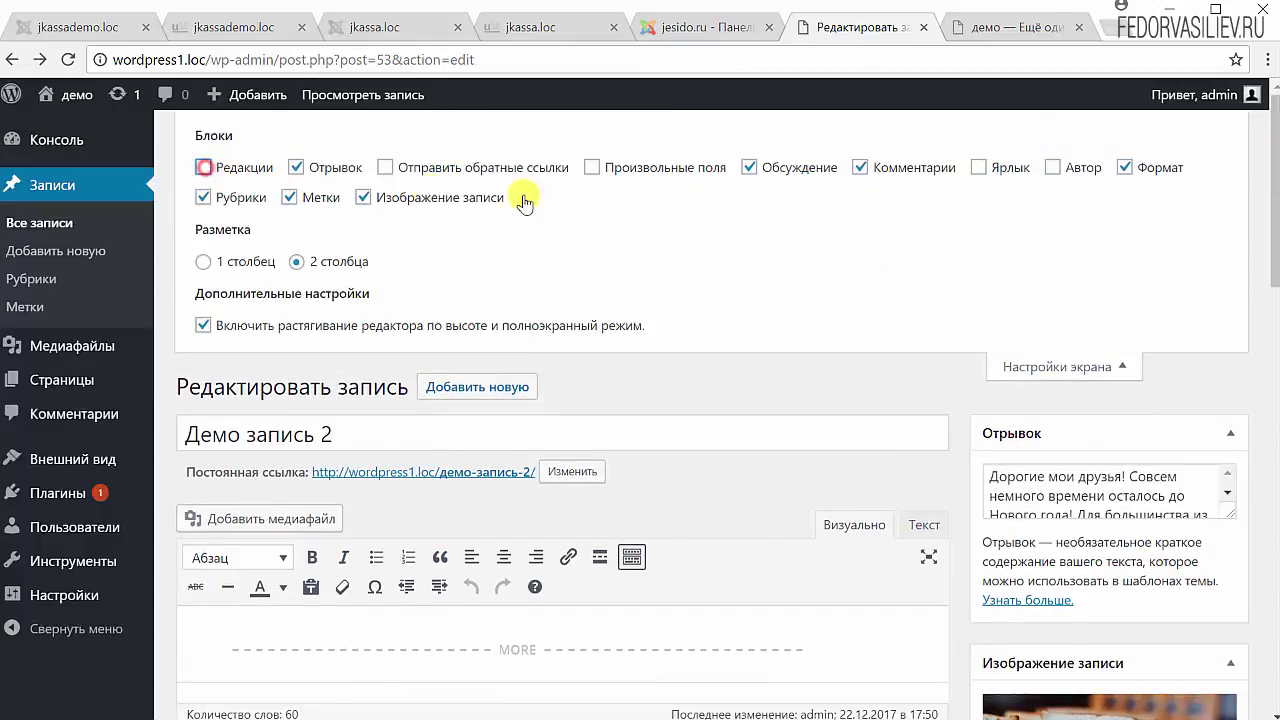
pyautogui.click(1018, 367)
pyautogui.scroll(-5, 693, 440)
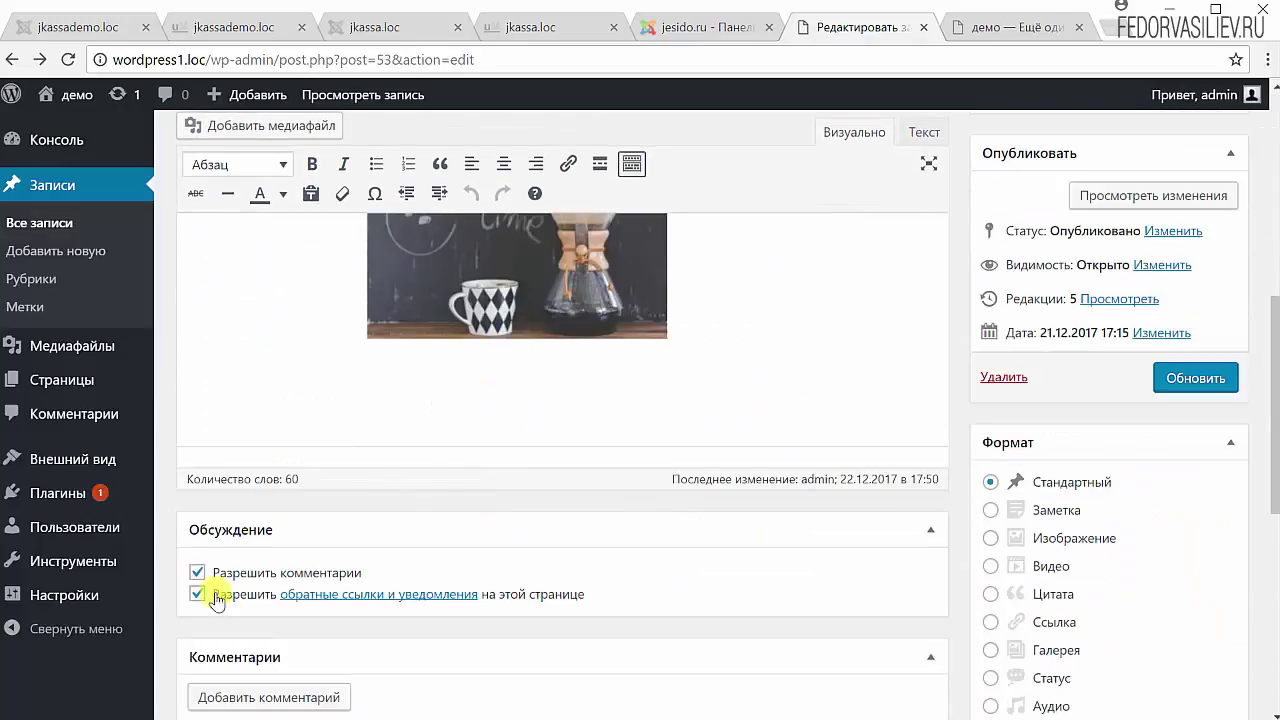
pyautogui.scroll(2, 861, 520)
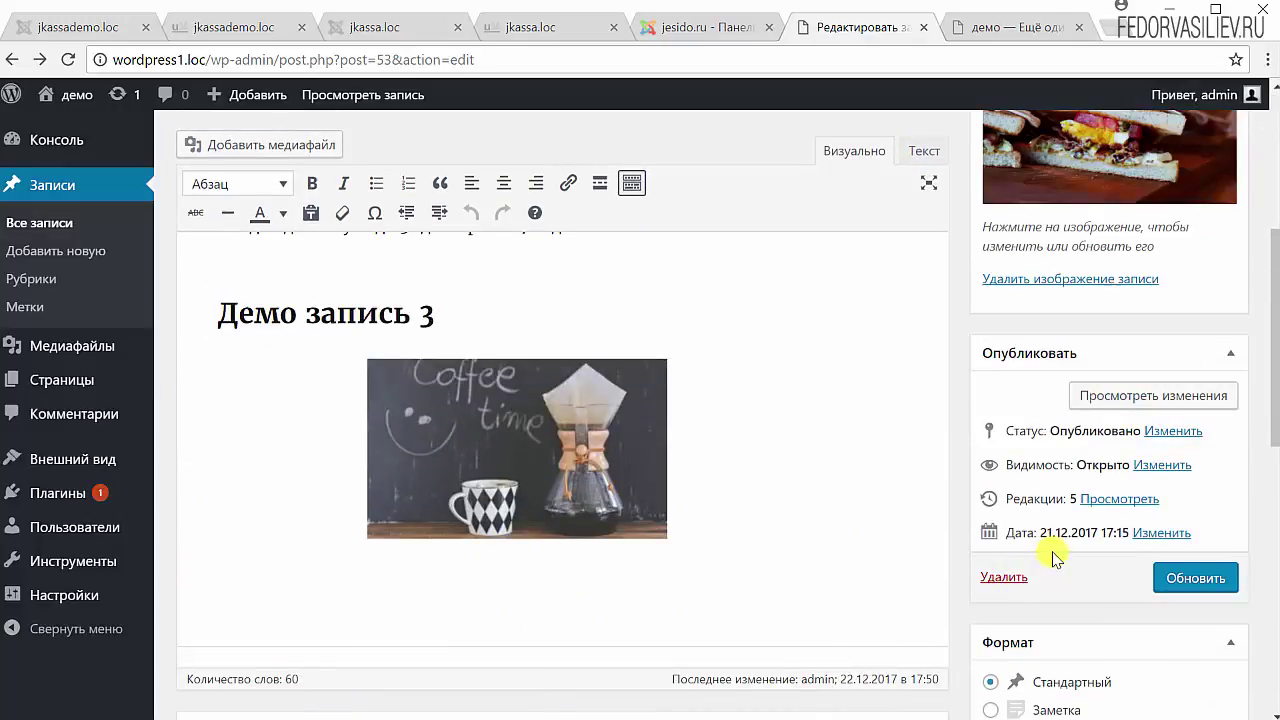
pyautogui.scroll(3, 820, 266)
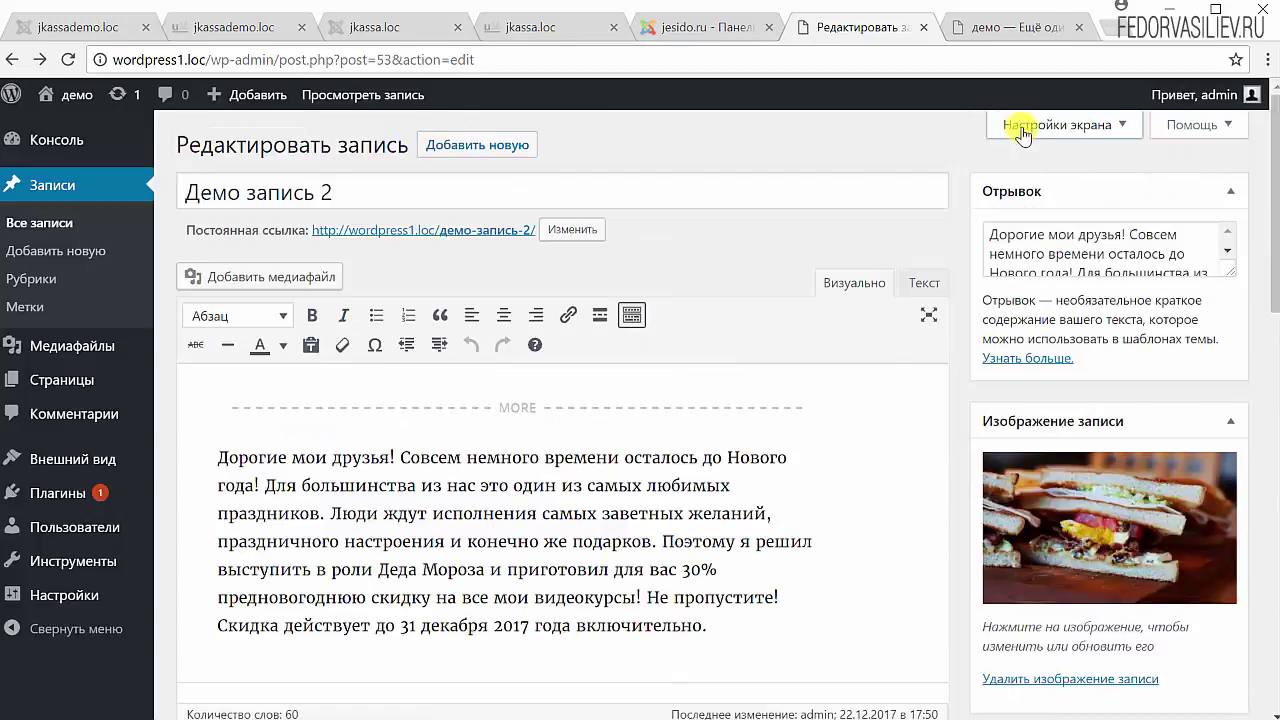
pyautogui.click(1023, 127)
pyautogui.click(203, 167)
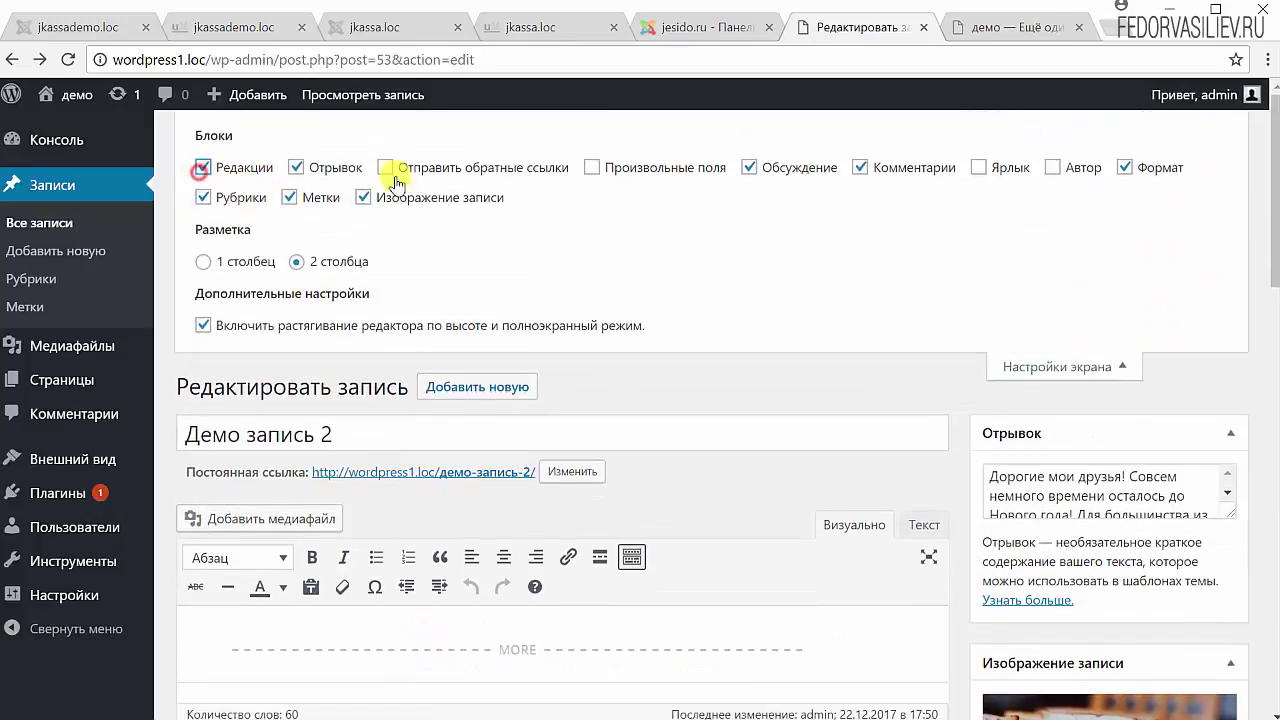
pyautogui.click(1075, 366)
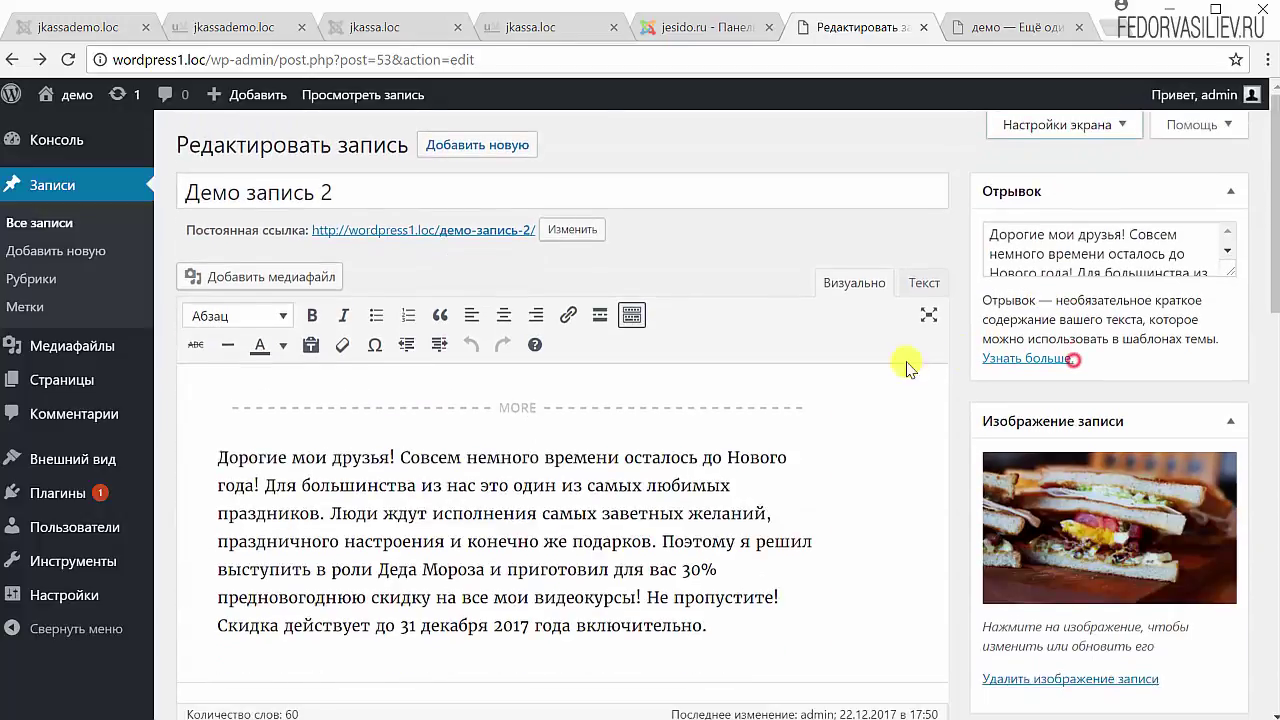
pyautogui.scroll(-4, 817, 348)
pyautogui.scroll(-2, 817, 348)
# - Open the 21.12.2017 17:17:08 revision from the Редакции box for comparison
pyautogui.moveTo(1196, 292); pyautogui.dragTo(985, 305)
pyautogui.scroll(-4, 543, 363)
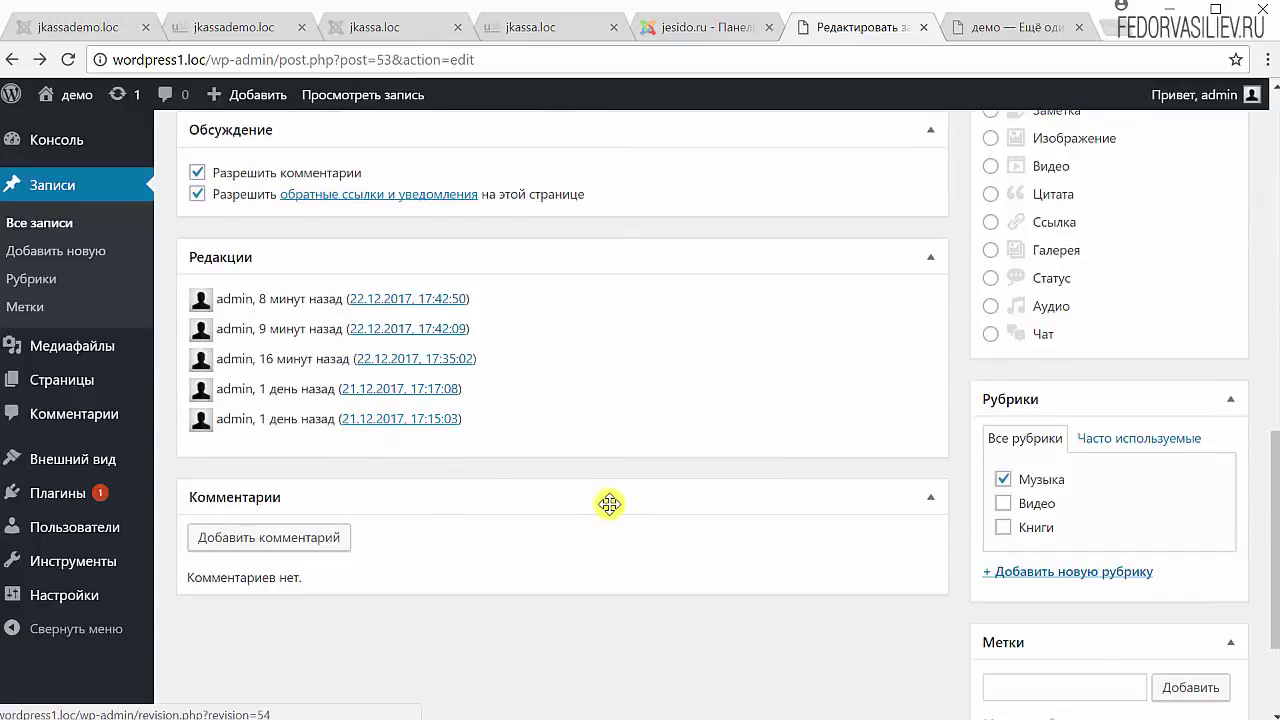
pyautogui.scroll(4, 609, 503)
pyautogui.scroll(6, 403, 390)
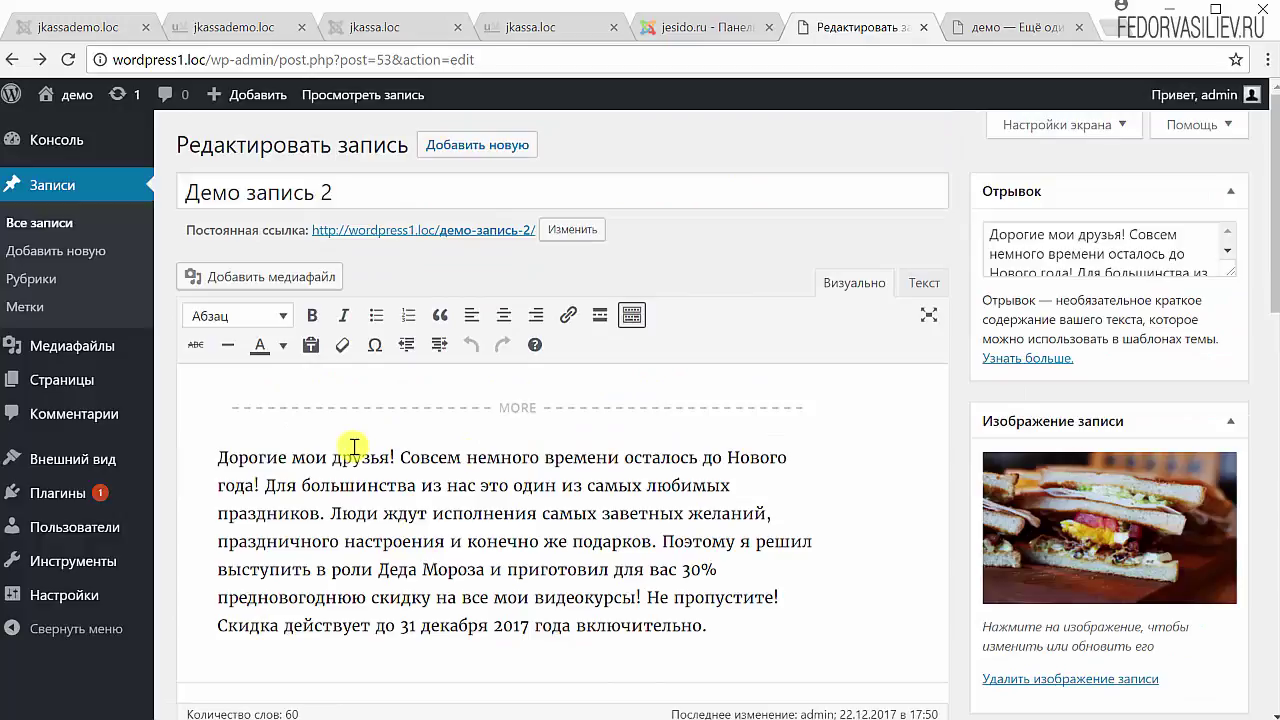
pyautogui.scroll(-5, 354, 447)
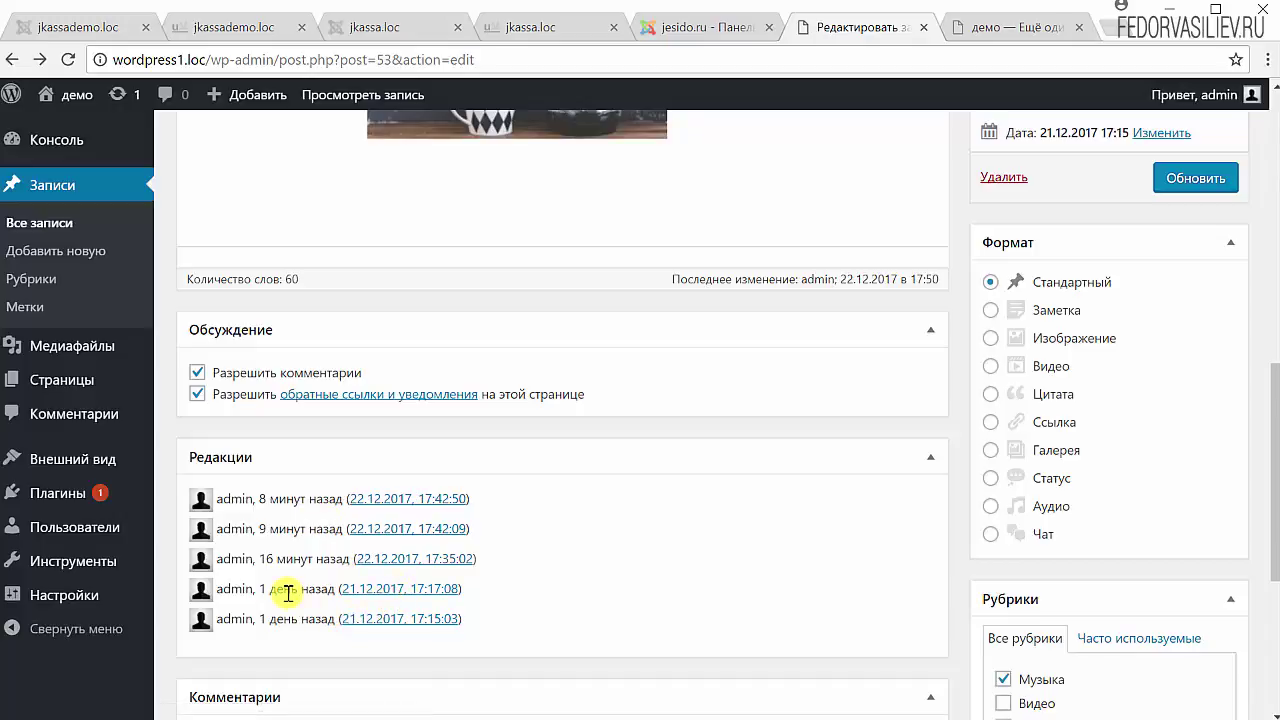
pyautogui.click(380, 597)
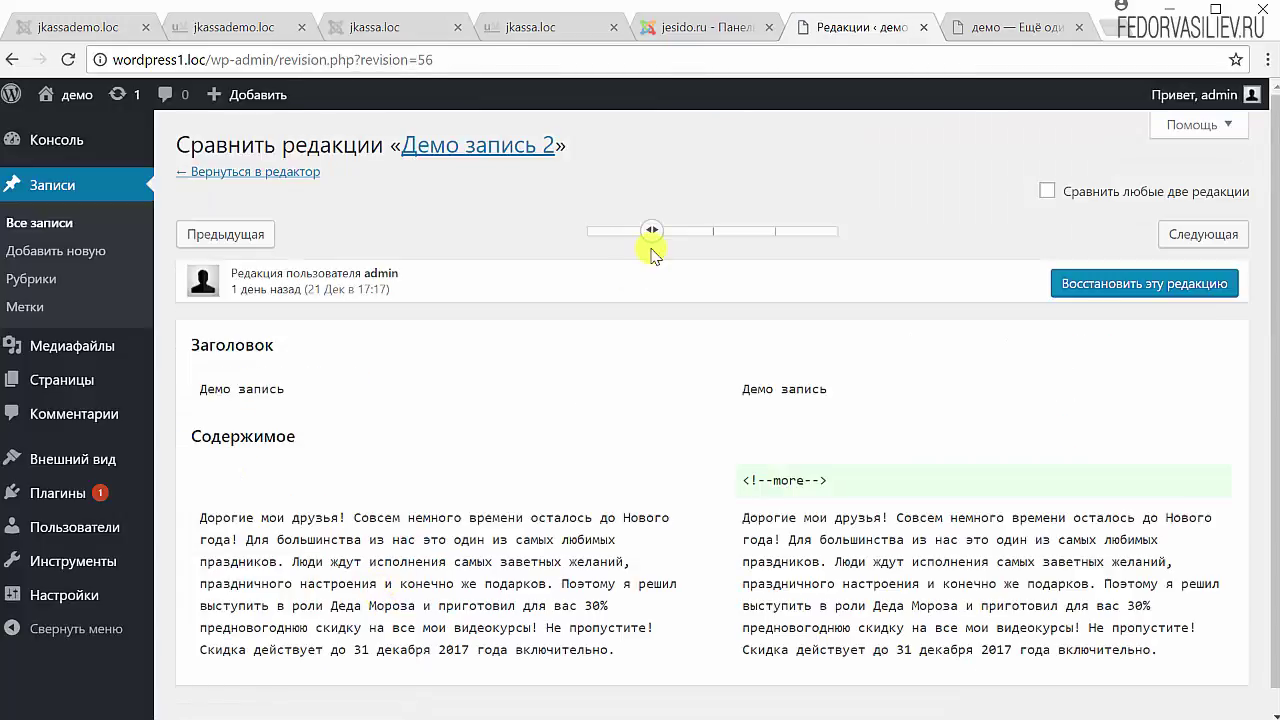
# - Step the revisions slider forward, then back to the earliest revision from 21 Dec 17:15
pyautogui.scroll(-1, 680, 445)
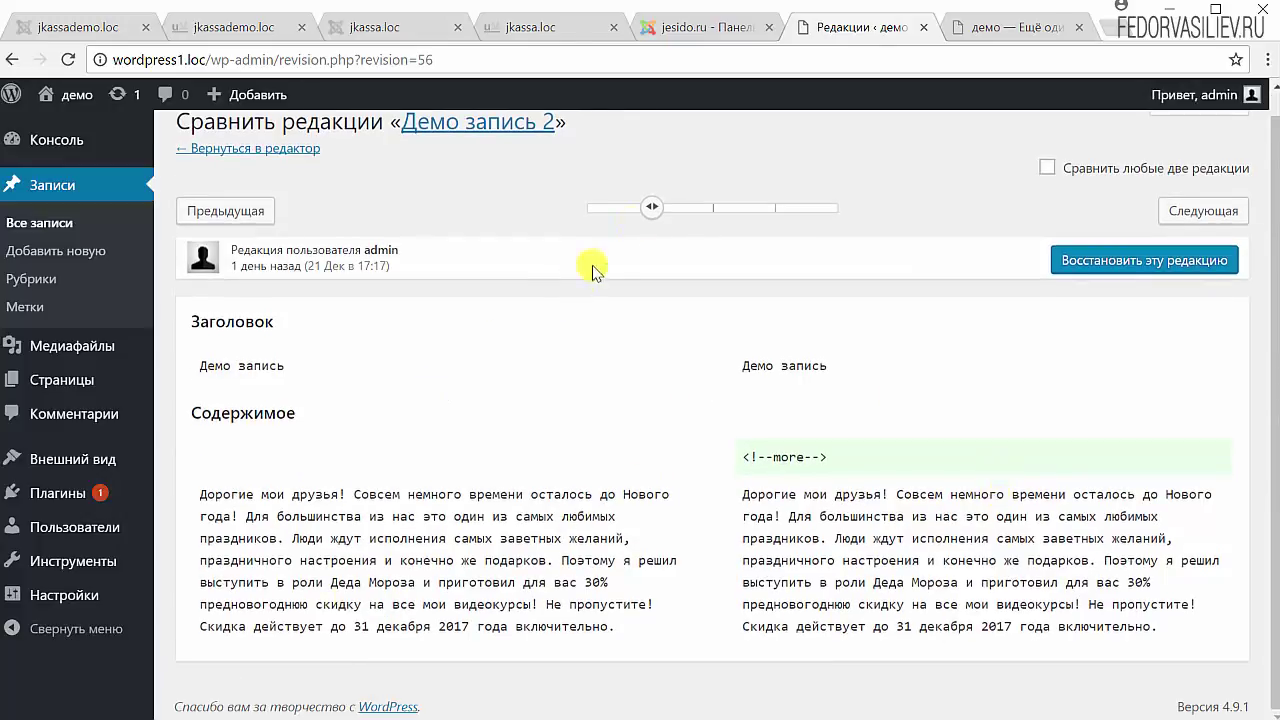
pyautogui.moveTo(655, 208); pyautogui.dragTo(690, 213)
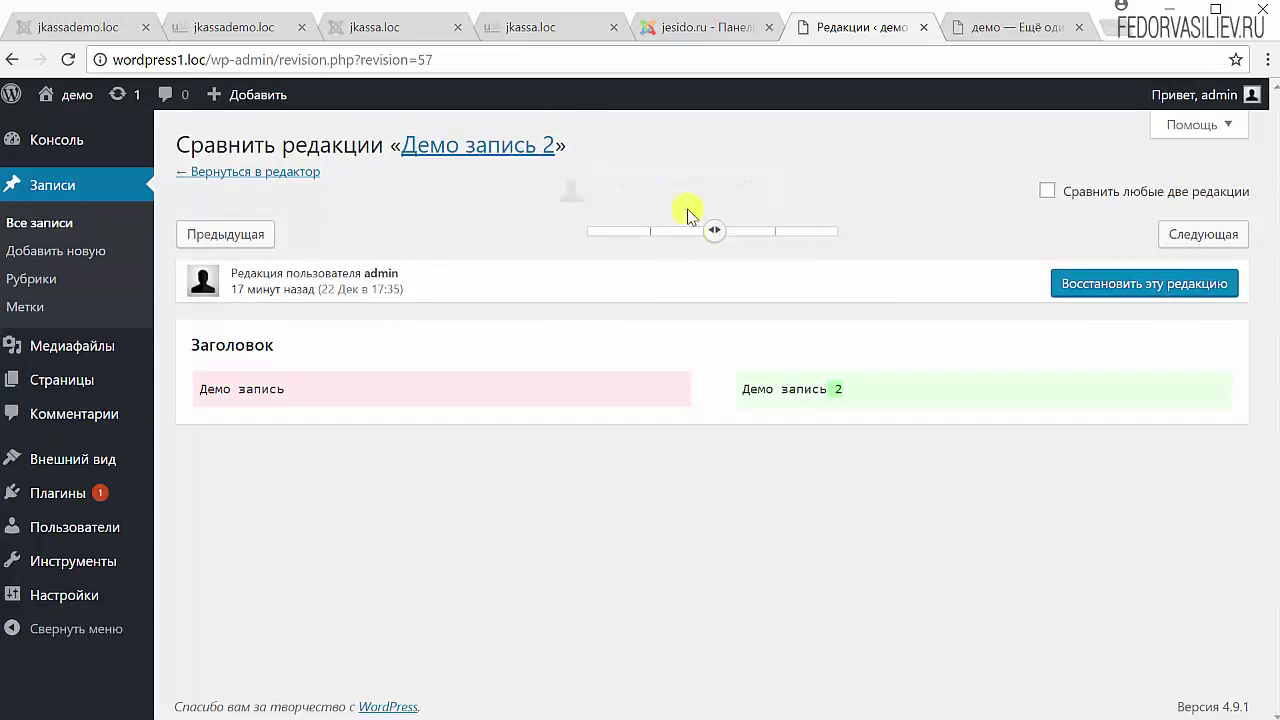
pyautogui.moveTo(712, 233)
pyautogui.mouseDown()
pyautogui.moveTo(822, 238)
pyautogui.moveTo(620, 248)
pyautogui.mouseUp()
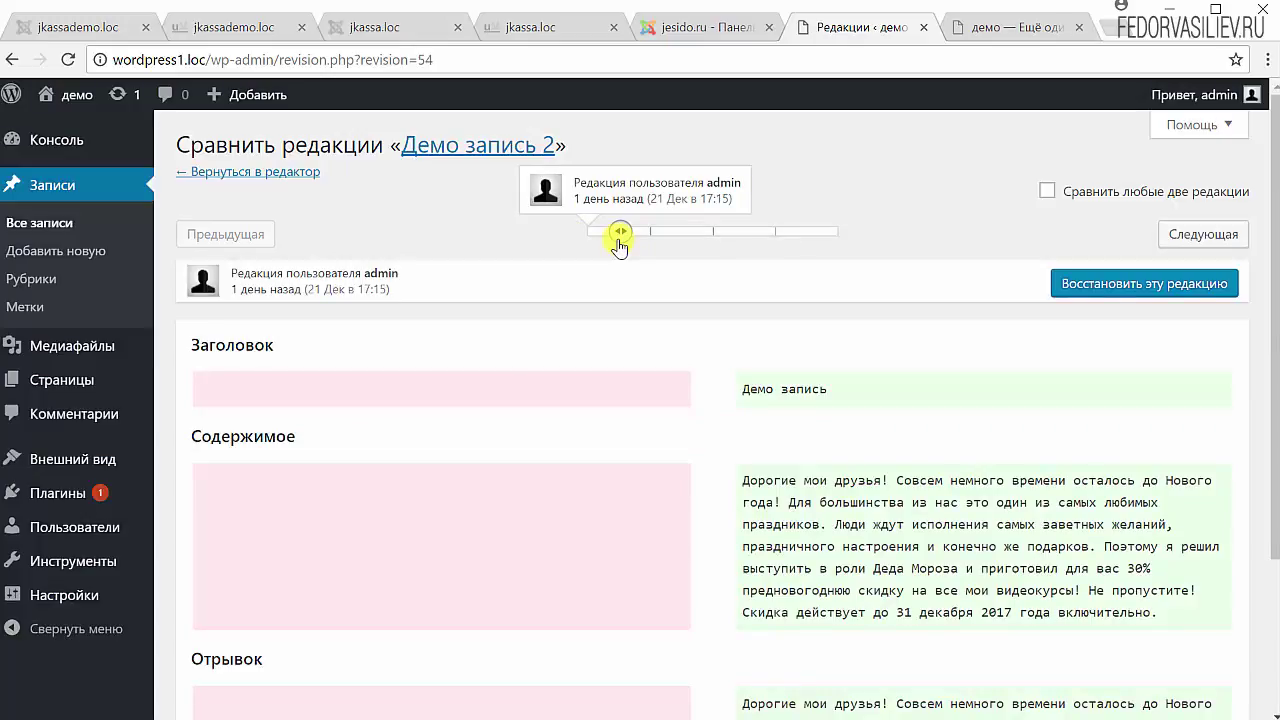
pyautogui.scroll(-3, 366, 486)
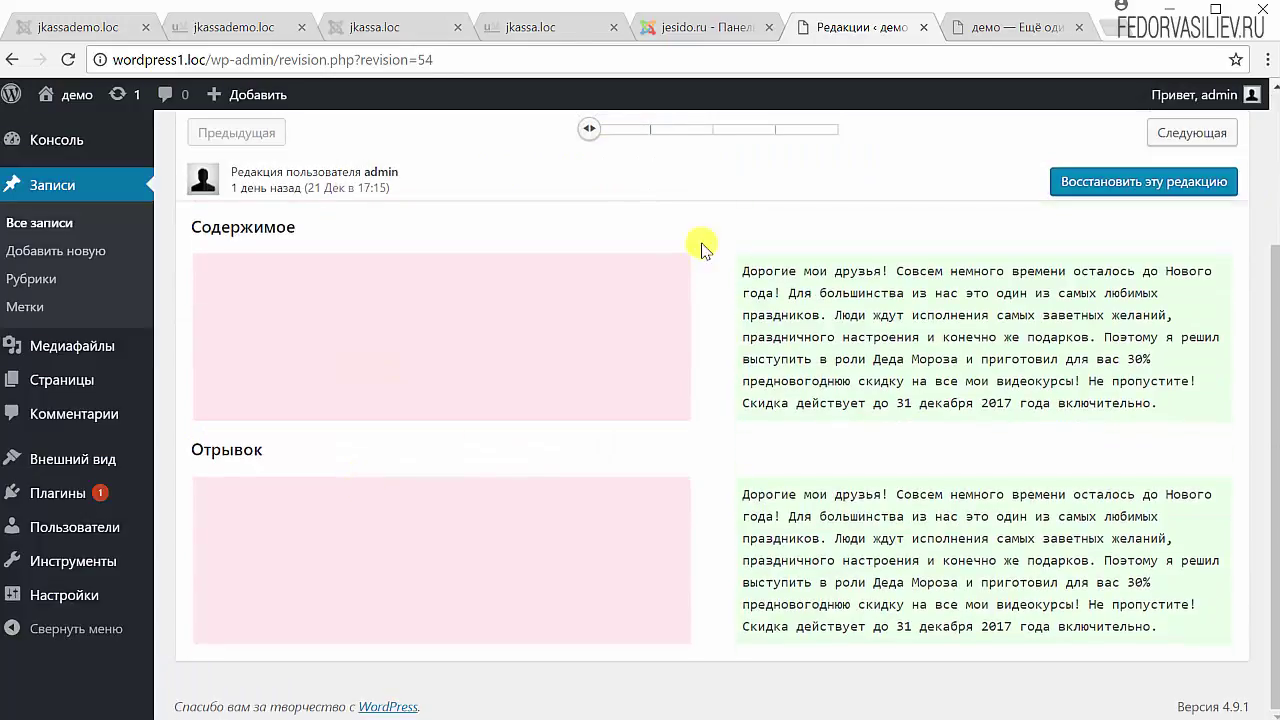
pyautogui.scroll(2, 701, 248)
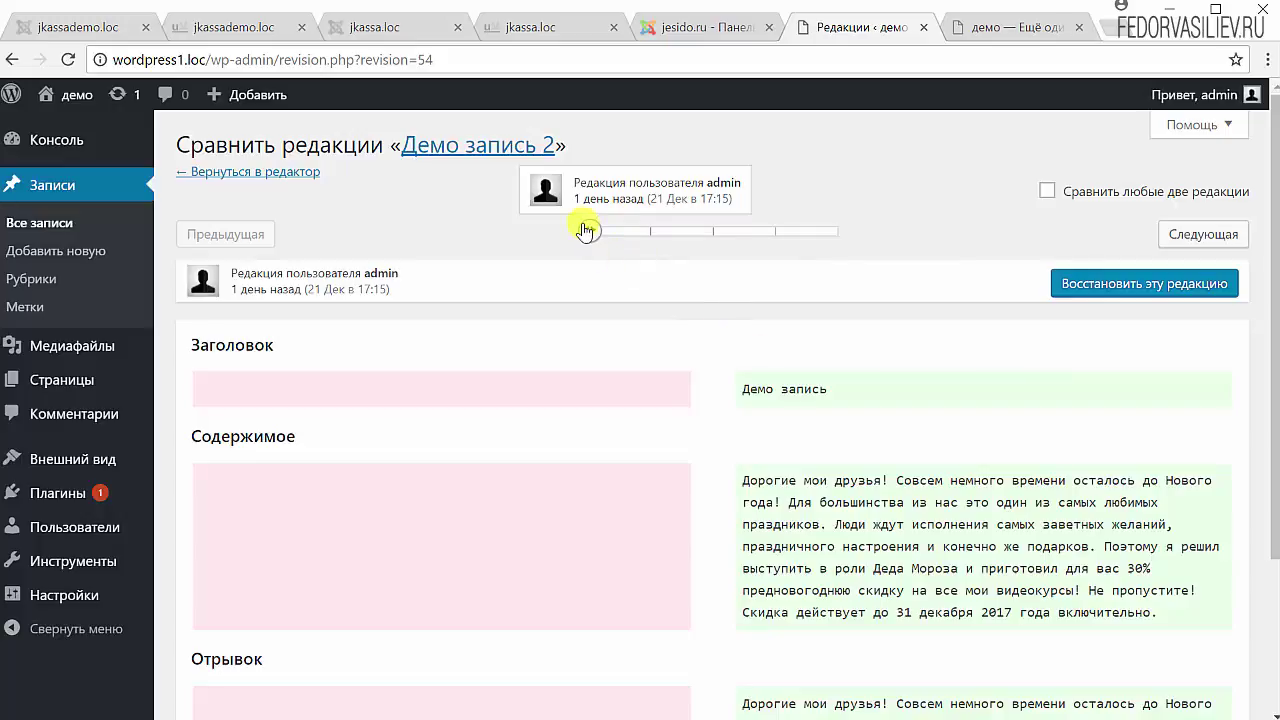
pyautogui.moveTo(589, 236)
pyautogui.mouseDown()
pyautogui.moveTo(643, 238)
pyautogui.moveTo(604, 237)
pyautogui.mouseUp()
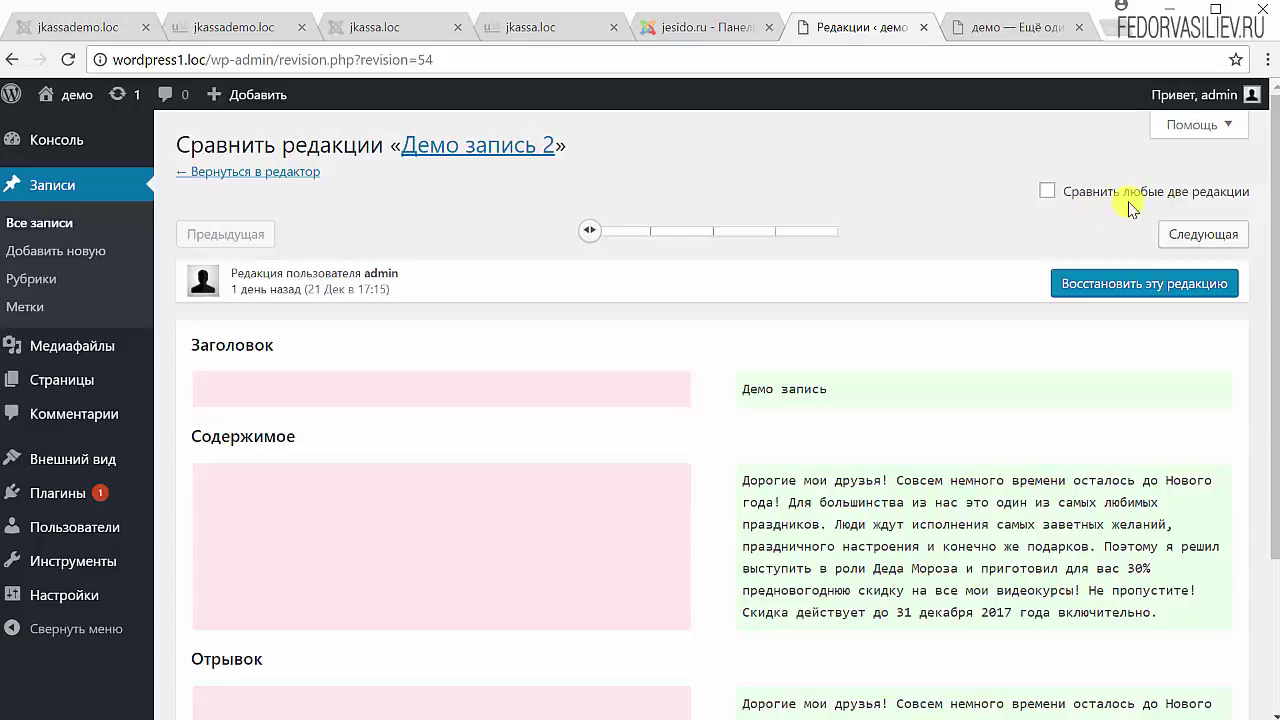
# - Enable 'Сравнить любые две редакции' and inspect the left revision's author and 17:15 time
pyautogui.click(1049, 191)
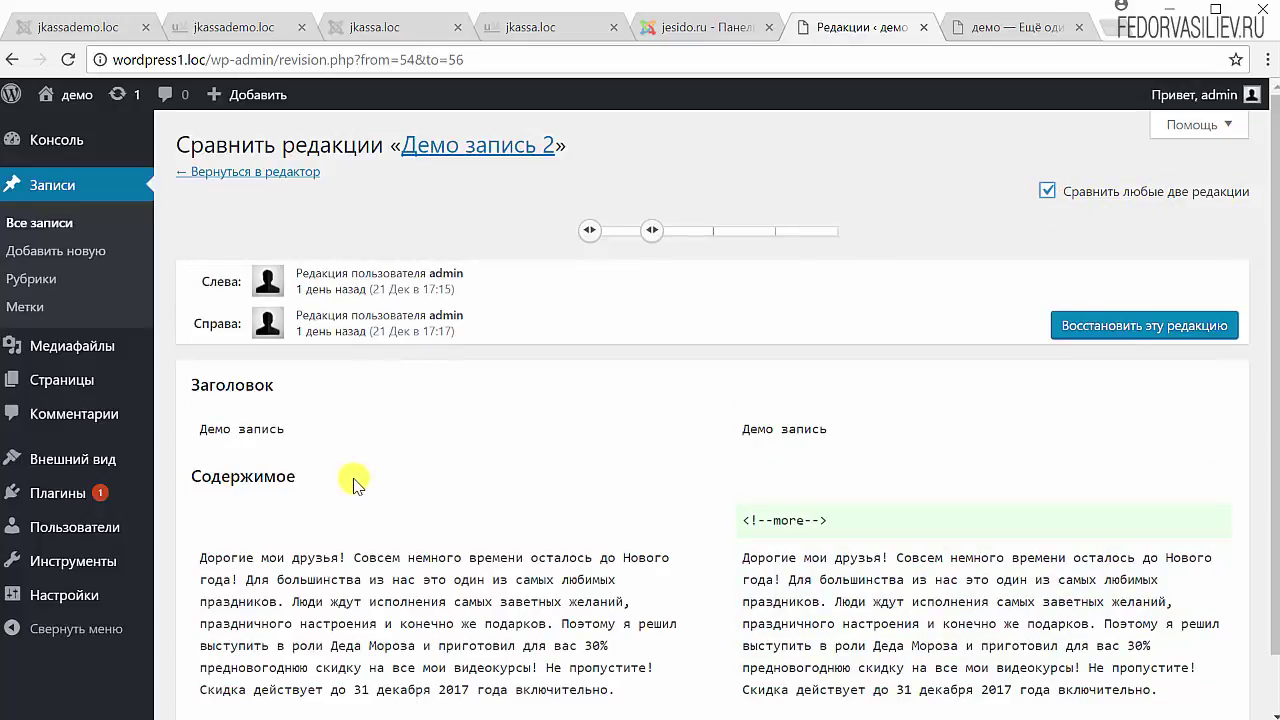
pyautogui.tripleClick(457, 283)
pyautogui.click(465, 287)
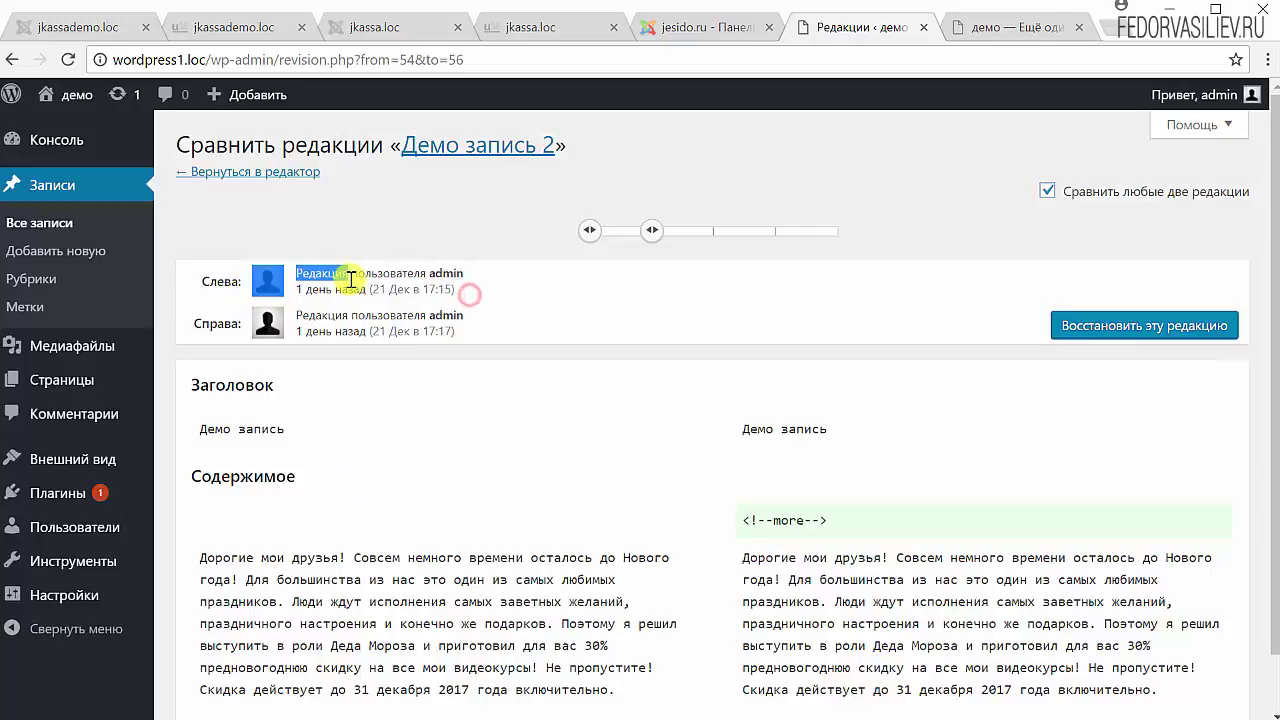
pyautogui.tripleClick(458, 293)
pyautogui.click(471, 330)
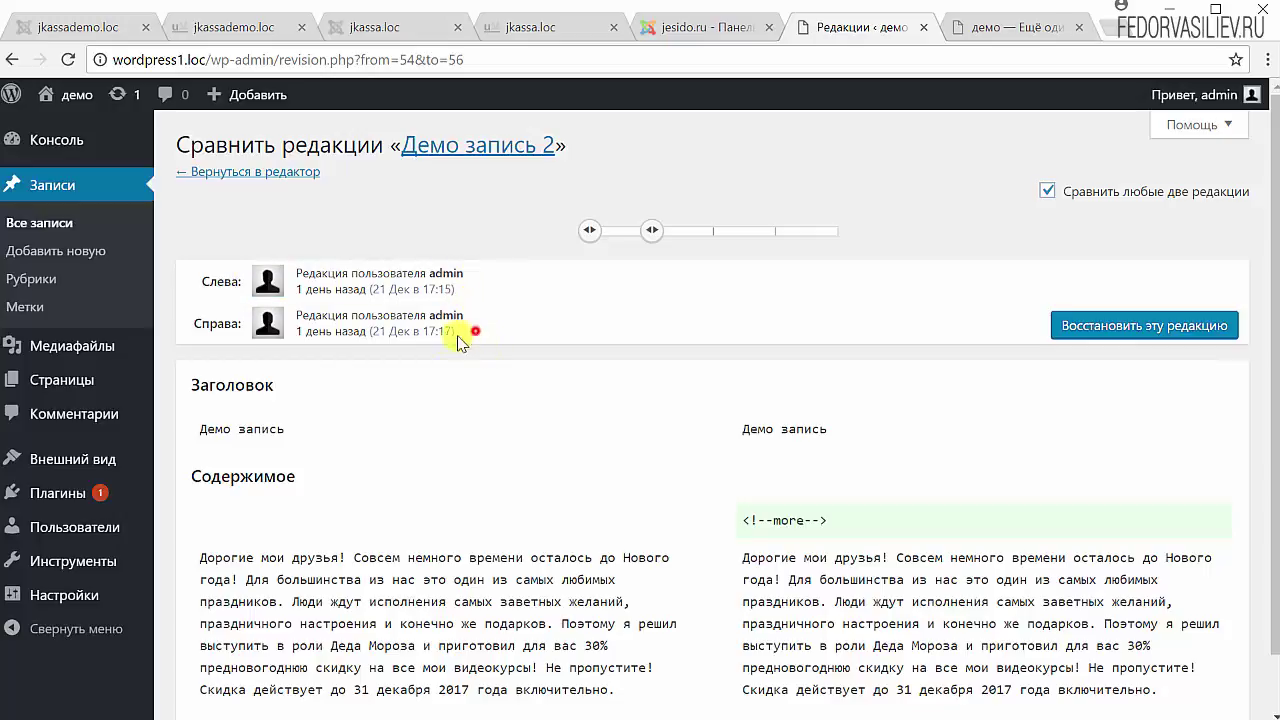
pyautogui.moveTo(421, 289); pyautogui.dragTo(452, 290)
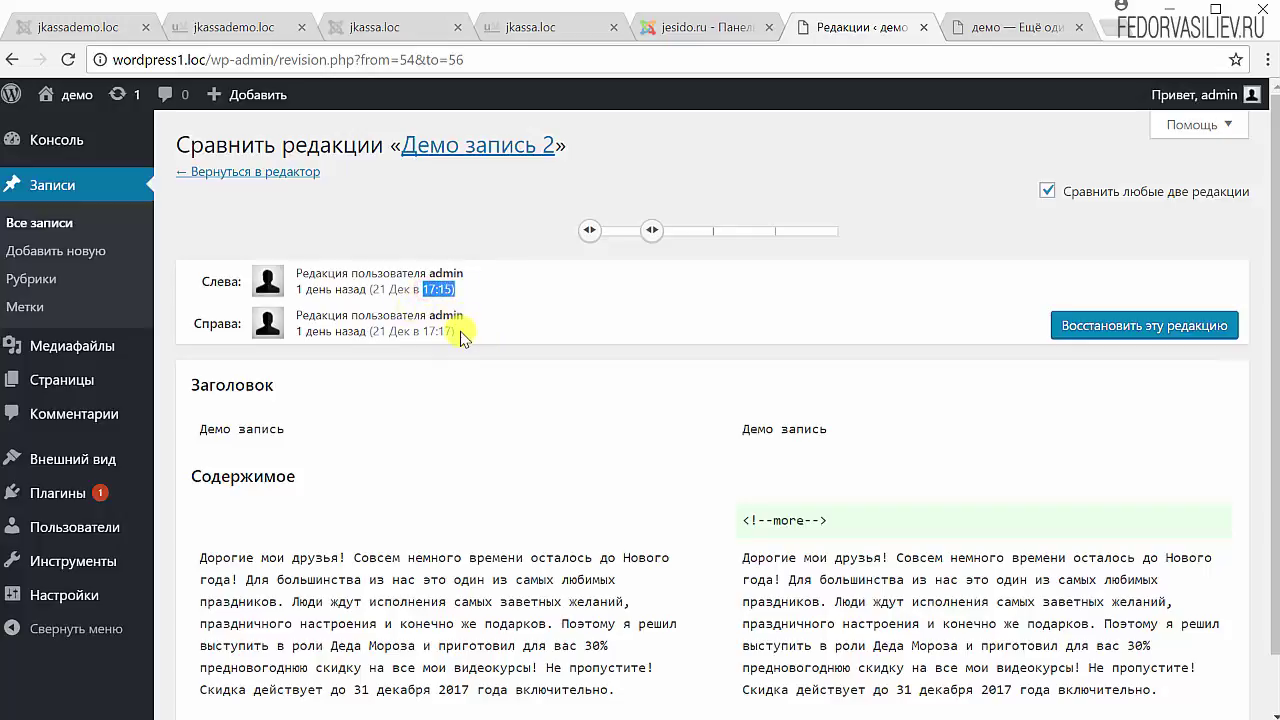
pyautogui.click(437, 333)
pyautogui.moveTo(437, 333); pyautogui.dragTo(443, 334)
pyautogui.click(492, 335)
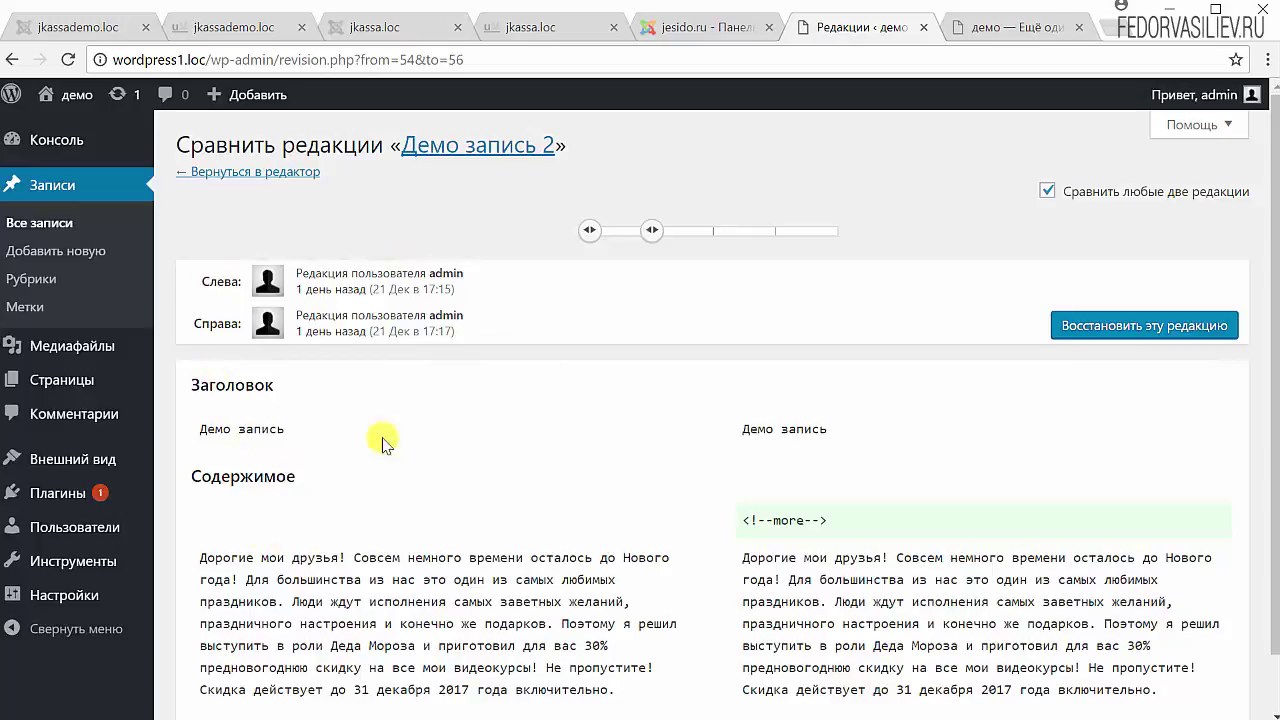
# - Compare the first revision with the 17:35 one, then go back to the post editor
pyautogui.scroll(-1, 383, 439)
pyautogui.scroll(1, 600, 368)
pyautogui.moveTo(659, 231); pyautogui.dragTo(706, 232)
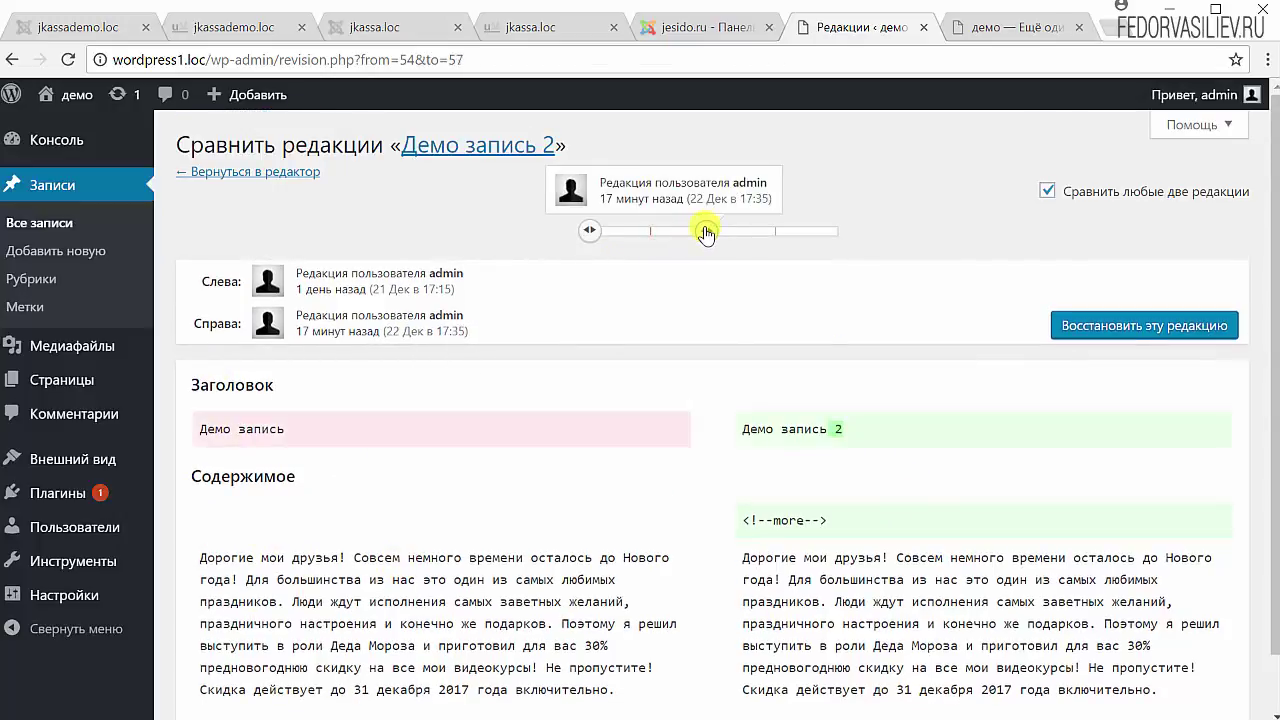
pyautogui.moveTo(596, 231)
pyautogui.mouseDown()
pyautogui.moveTo(644, 233)
pyautogui.moveTo(585, 245)
pyautogui.mouseUp()
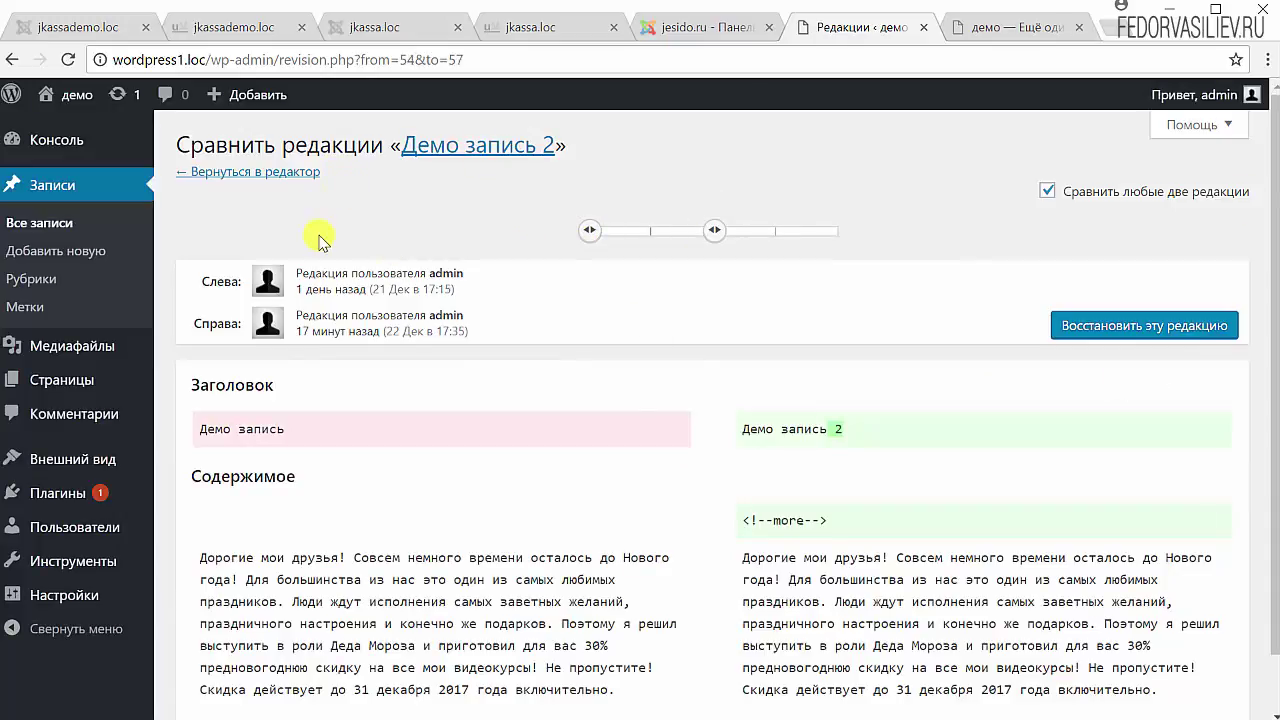
pyautogui.click(250, 172)
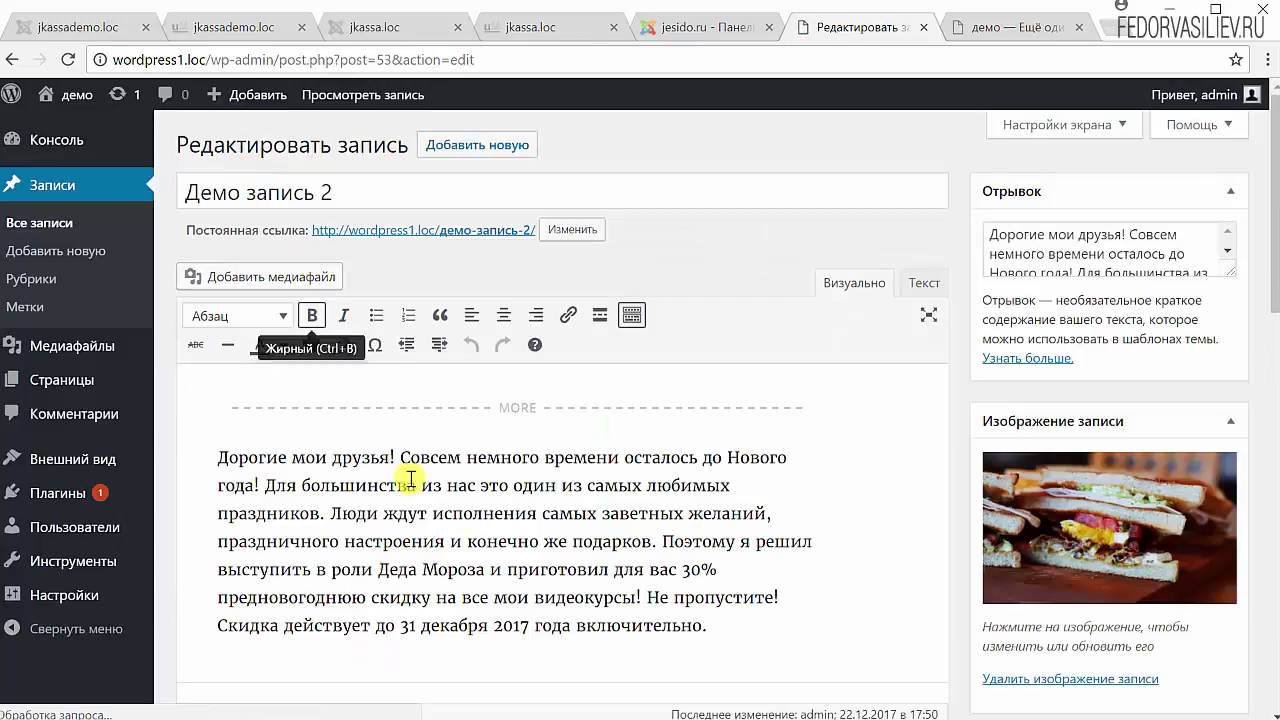
pyautogui.scroll(-10, 480, 565)
pyautogui.scroll(-2, 440, 578)
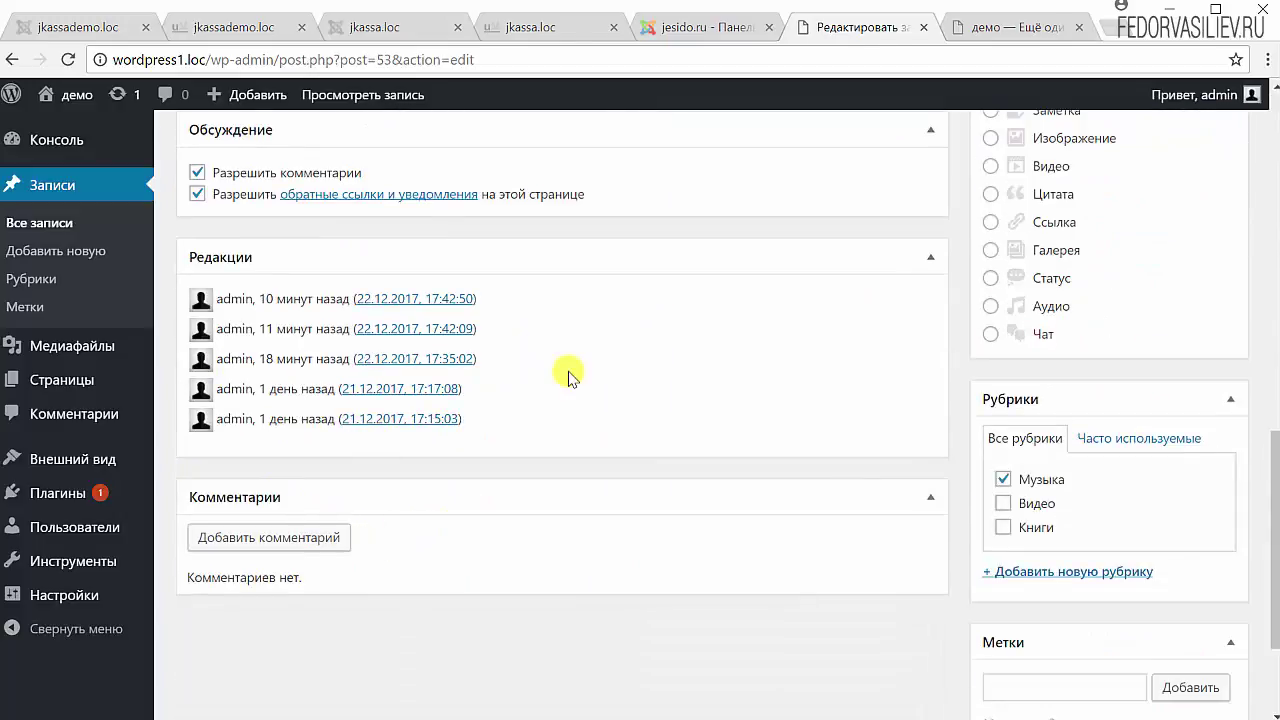
pyautogui.scroll(3, 571, 371)
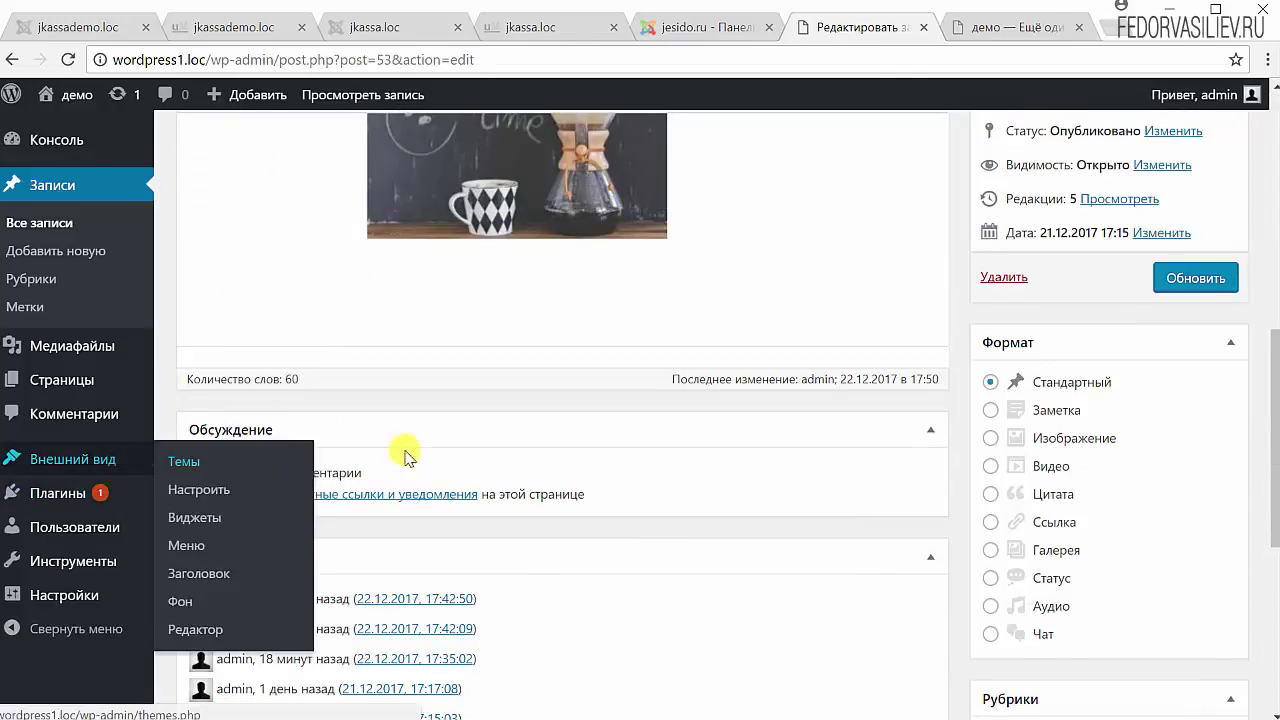
# - Reload the front page, open the Демо запись 2 post and confirm its comment form still works
pyautogui.click(983, 33)
pyautogui.scroll(-5, 543, 263)
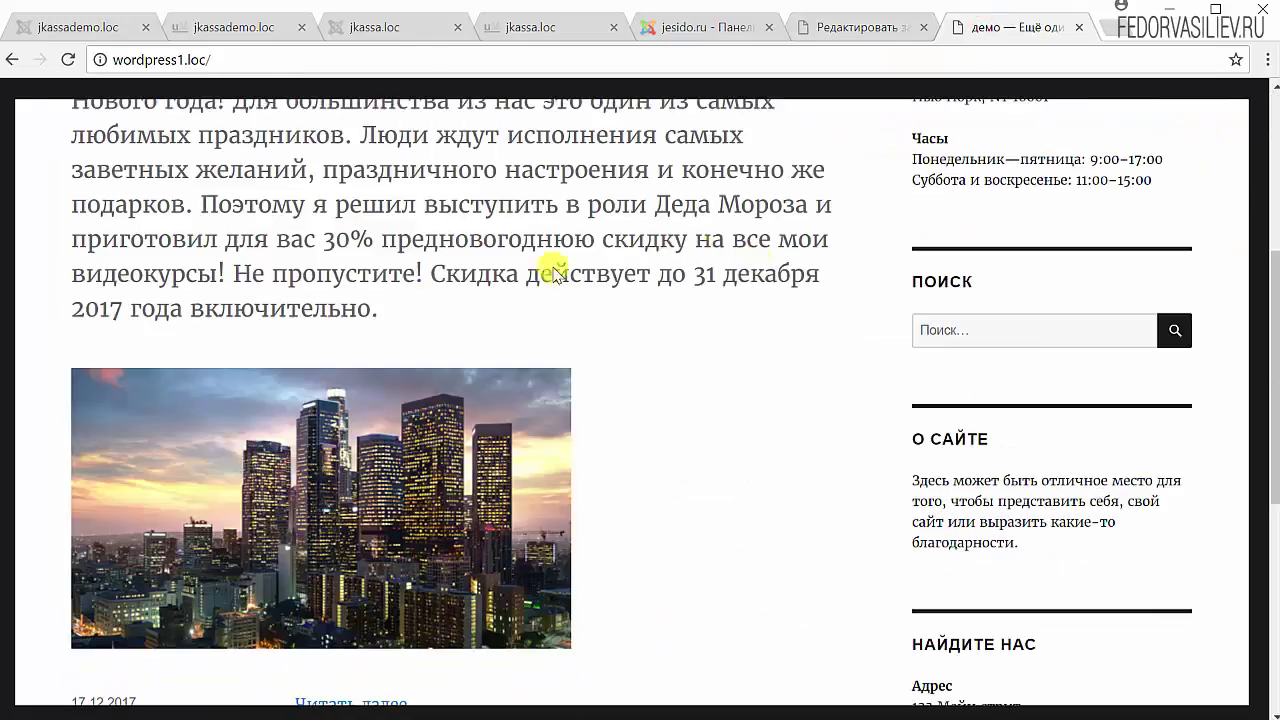
pyautogui.scroll(5, 157, 357)
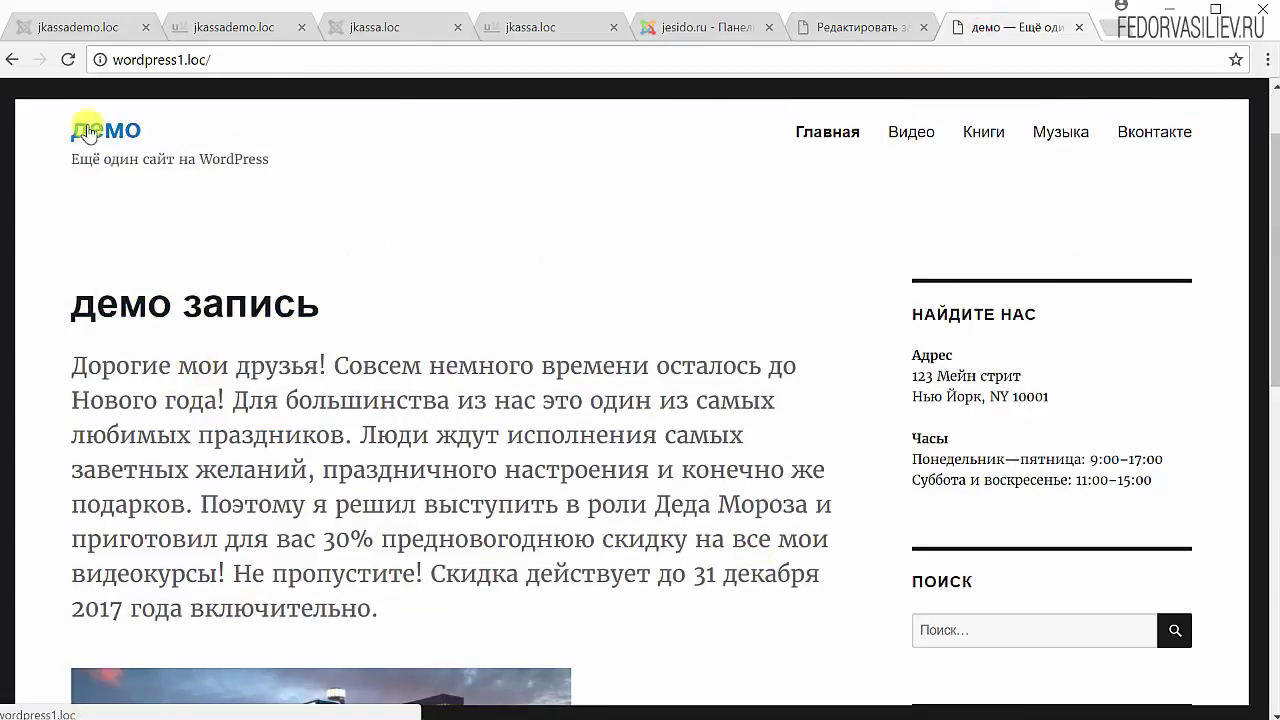
pyautogui.click(67, 59)
pyautogui.click(245, 328)
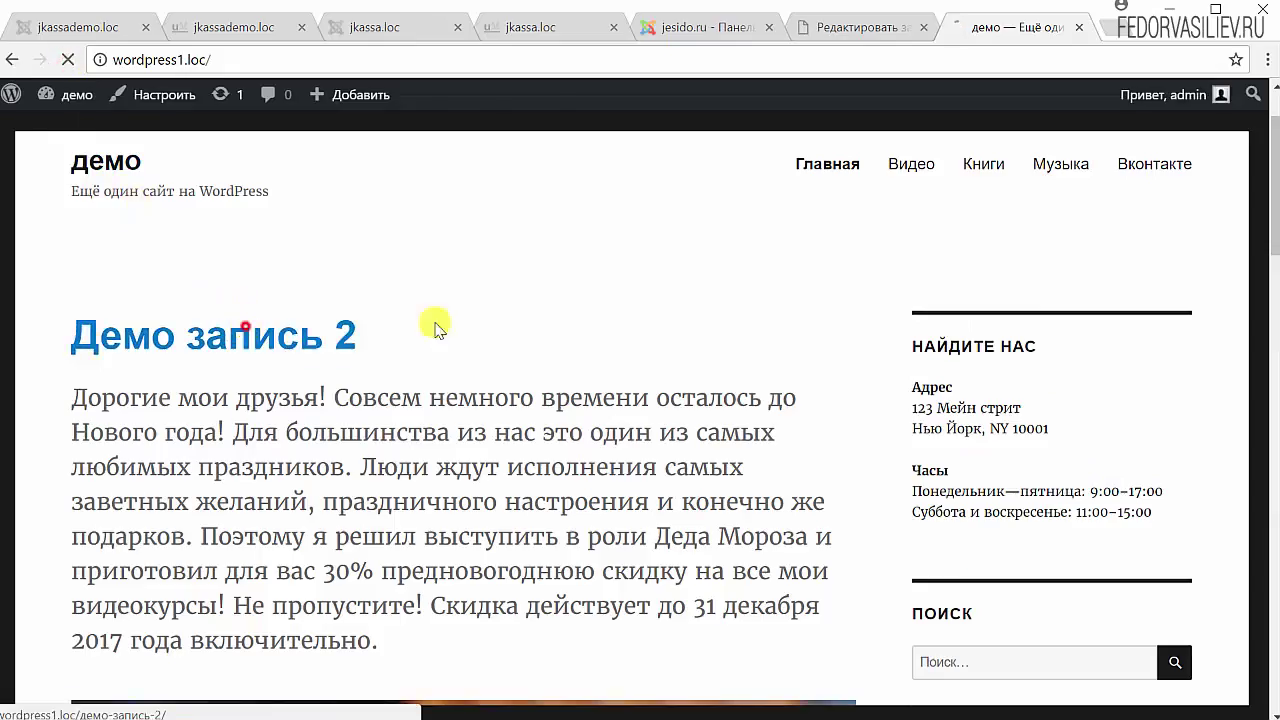
pyautogui.scroll(-10, 604, 350)
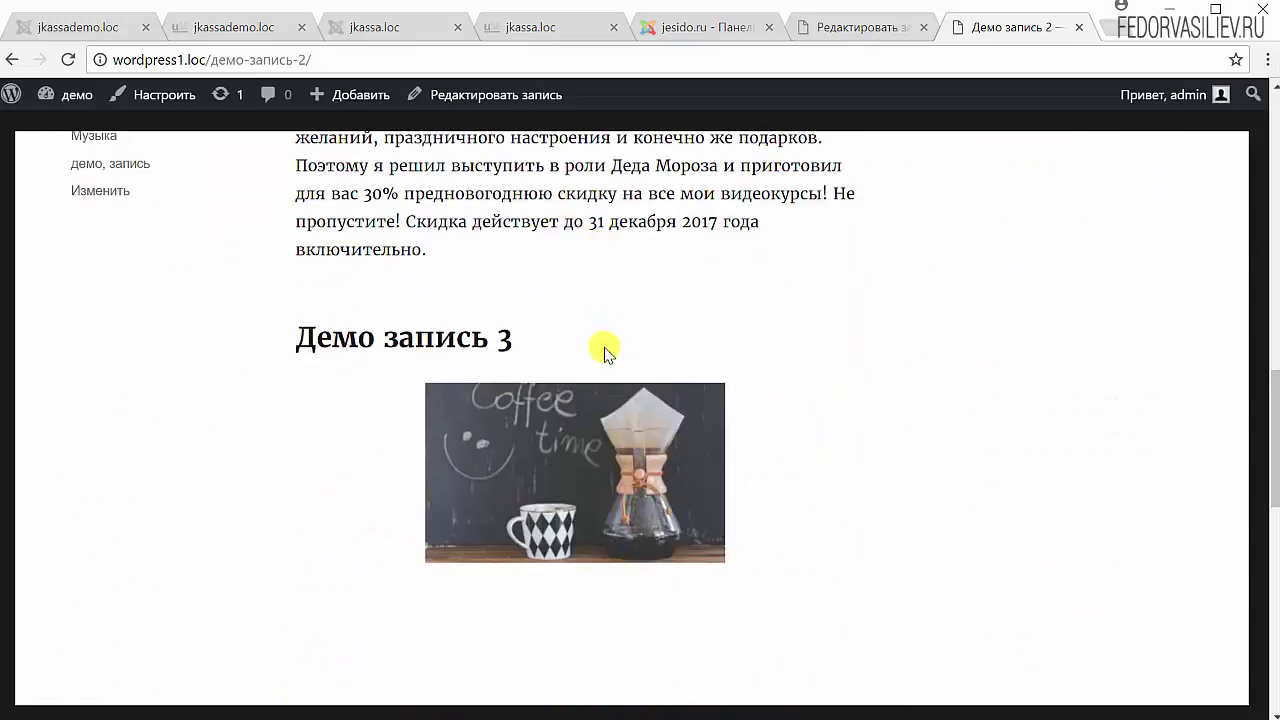
pyautogui.scroll(-4, 604, 350)
pyautogui.scroll(-4, 508, 446)
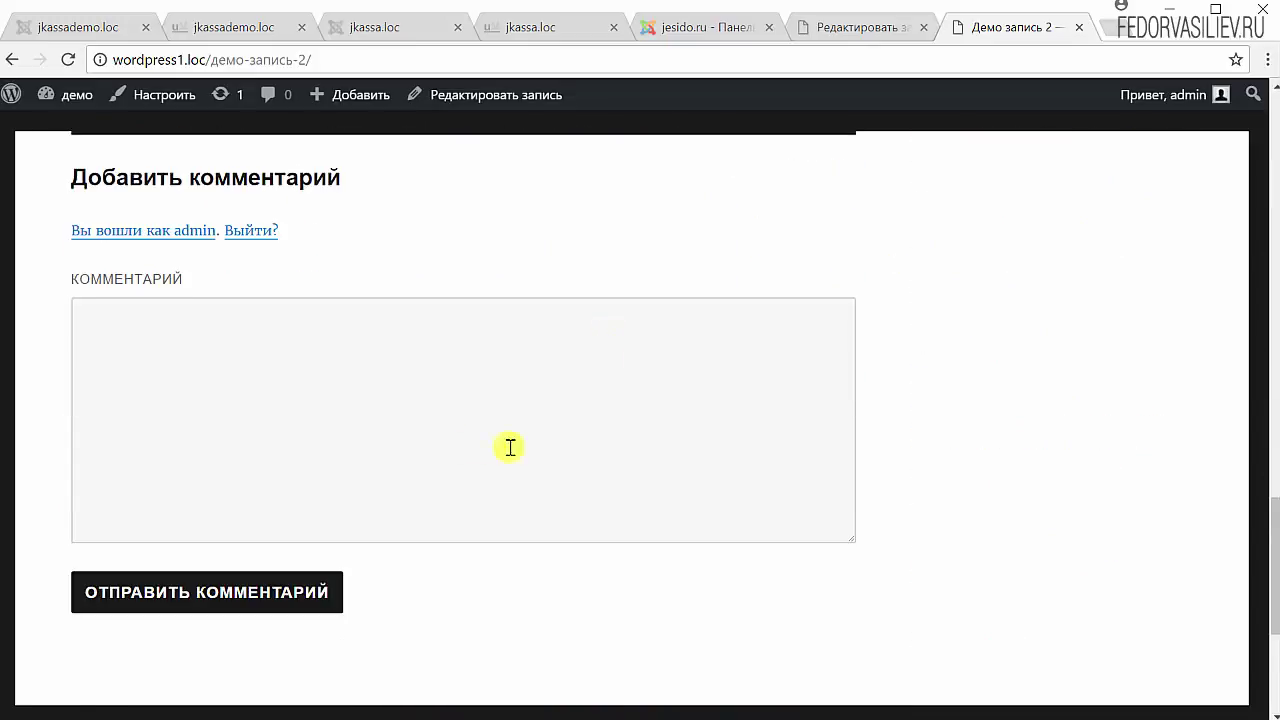
pyautogui.scroll(3, 309, 574)
pyautogui.click(195, 439)
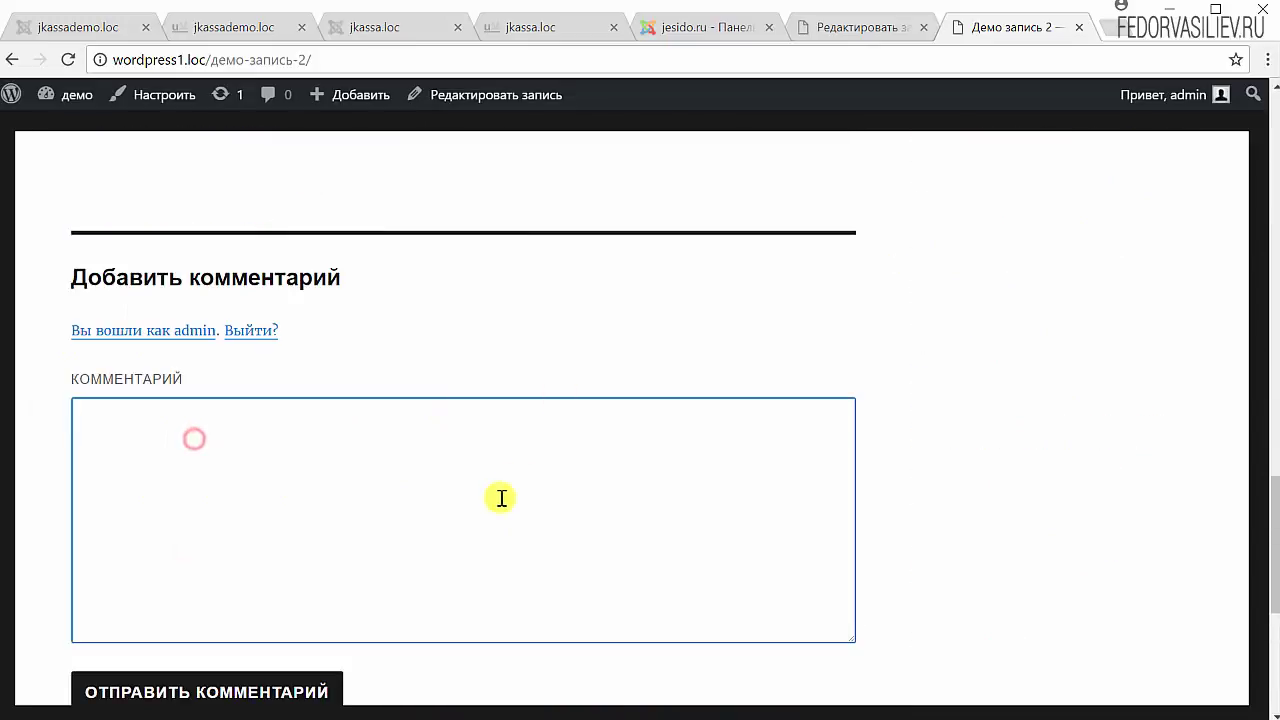
pyautogui.click(857, 30)
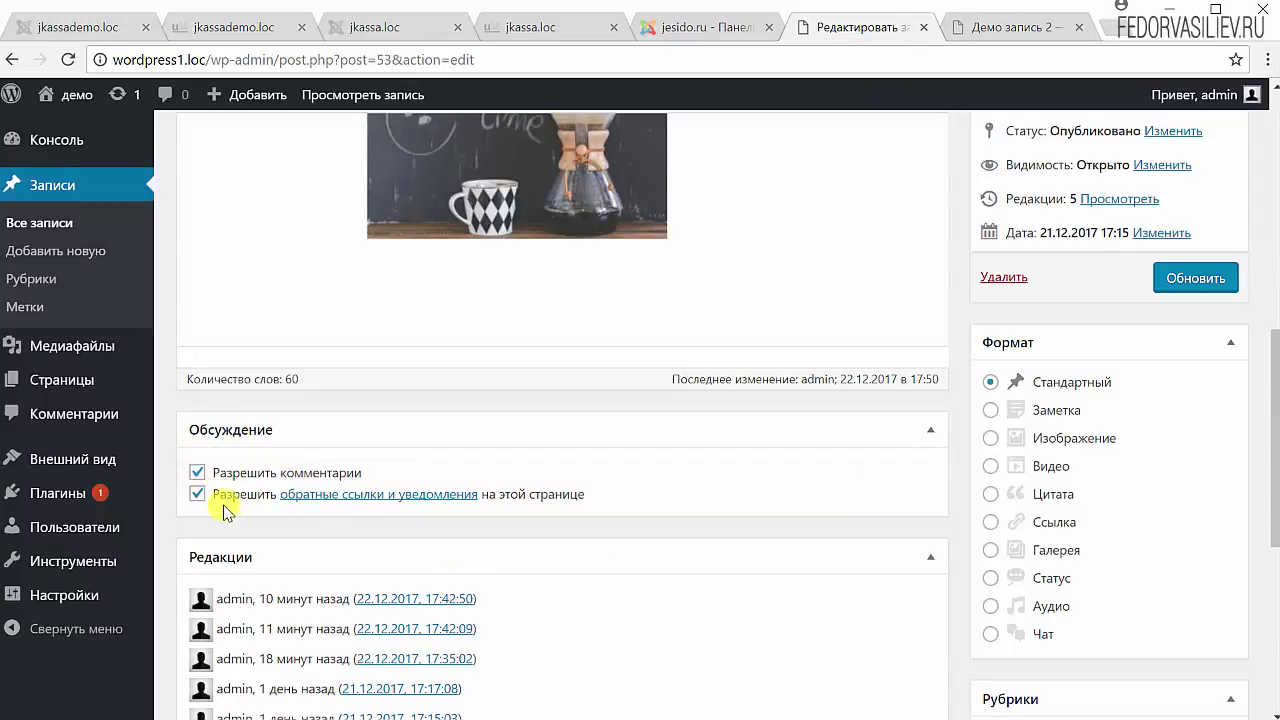
# - Untick 'Разрешить комментарии', update the post, and reload its page to confirm the comment form is gone
pyautogui.click(197, 472)
pyautogui.click(1188, 290)
pyautogui.click(1020, 27)
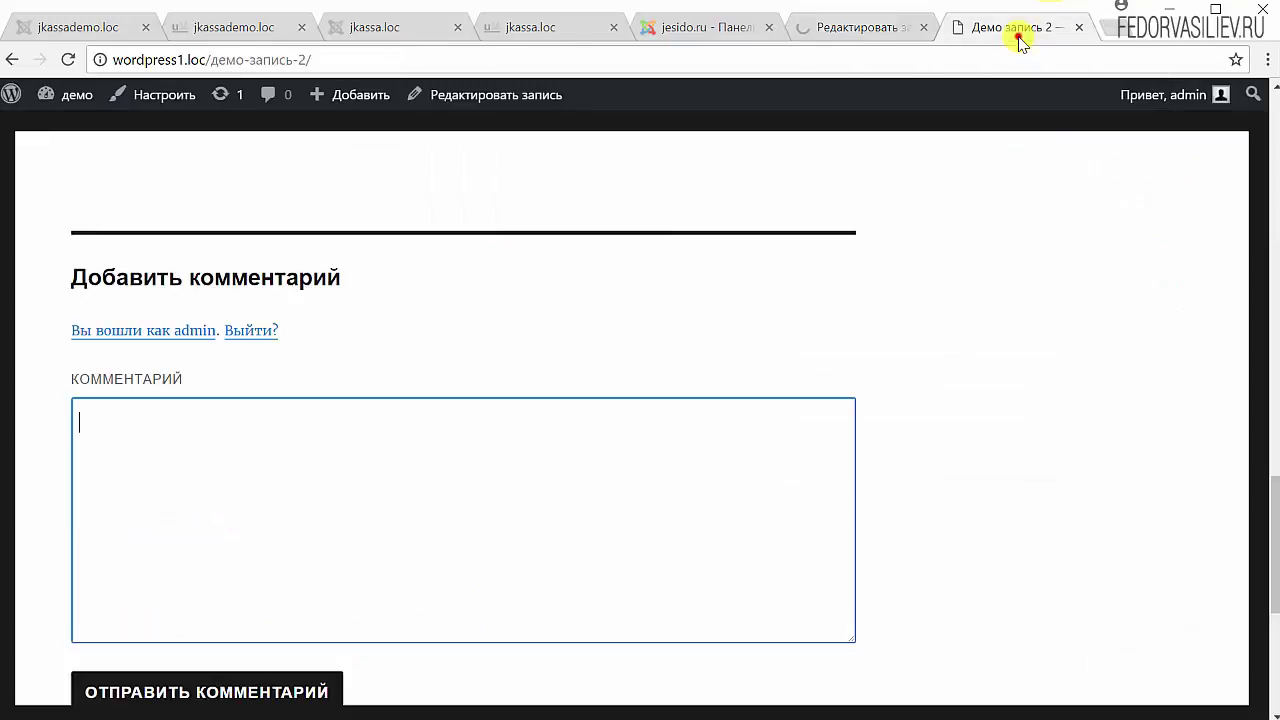
pyautogui.click(68, 59)
pyautogui.scroll(4, 114, 483)
pyautogui.scroll(-4, 114, 483)
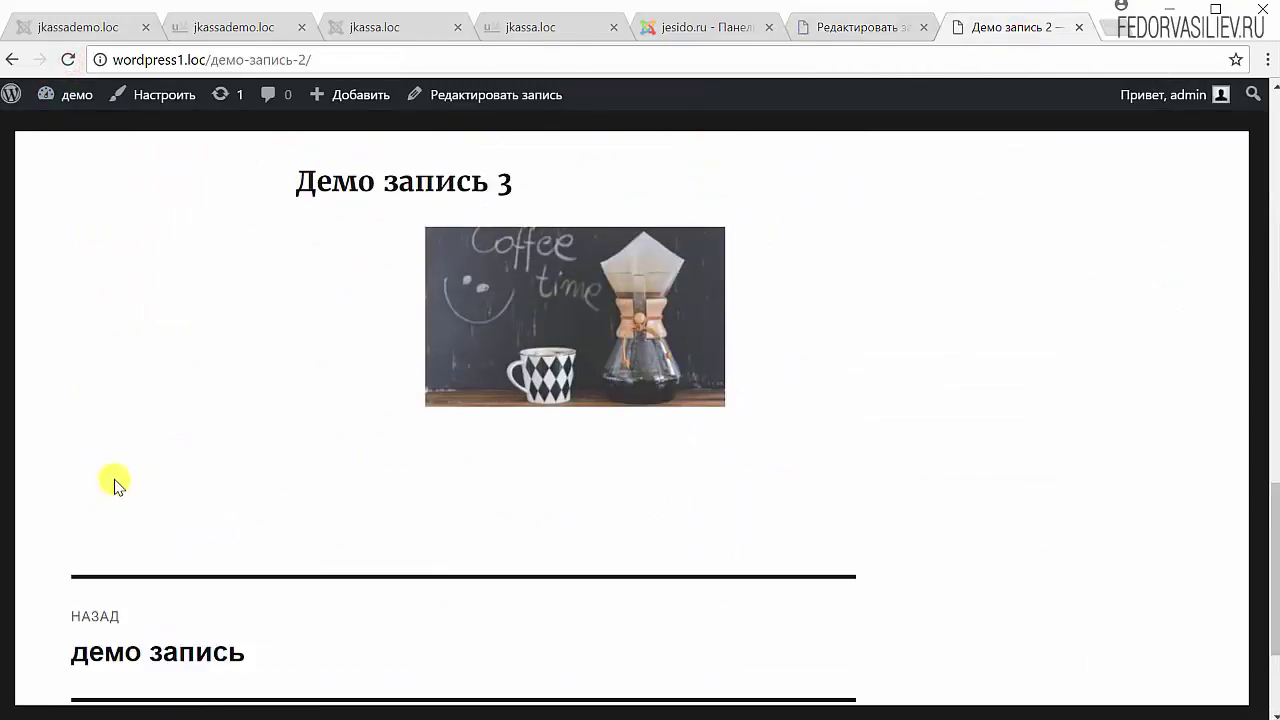
pyautogui.hotkey('ctrl', 'shift', 'Tab')
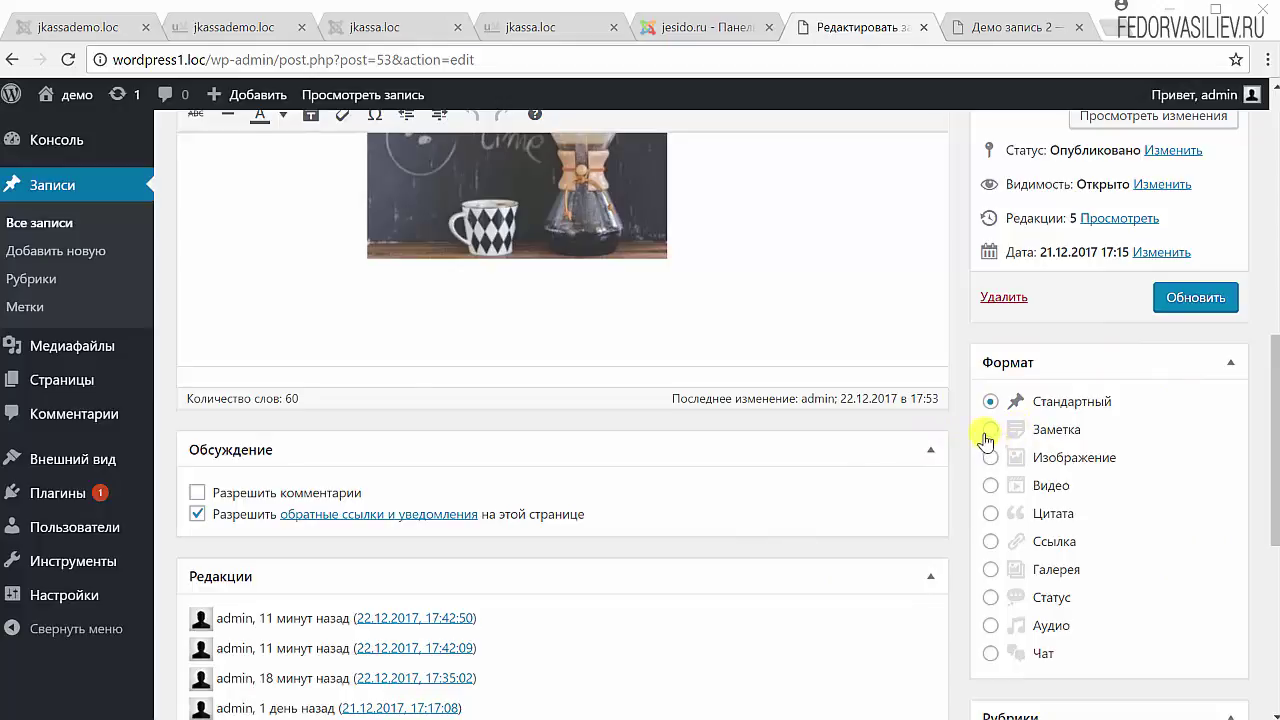
pyautogui.scroll(4, 514, 357)
pyautogui.scroll(-5, 1071, 443)
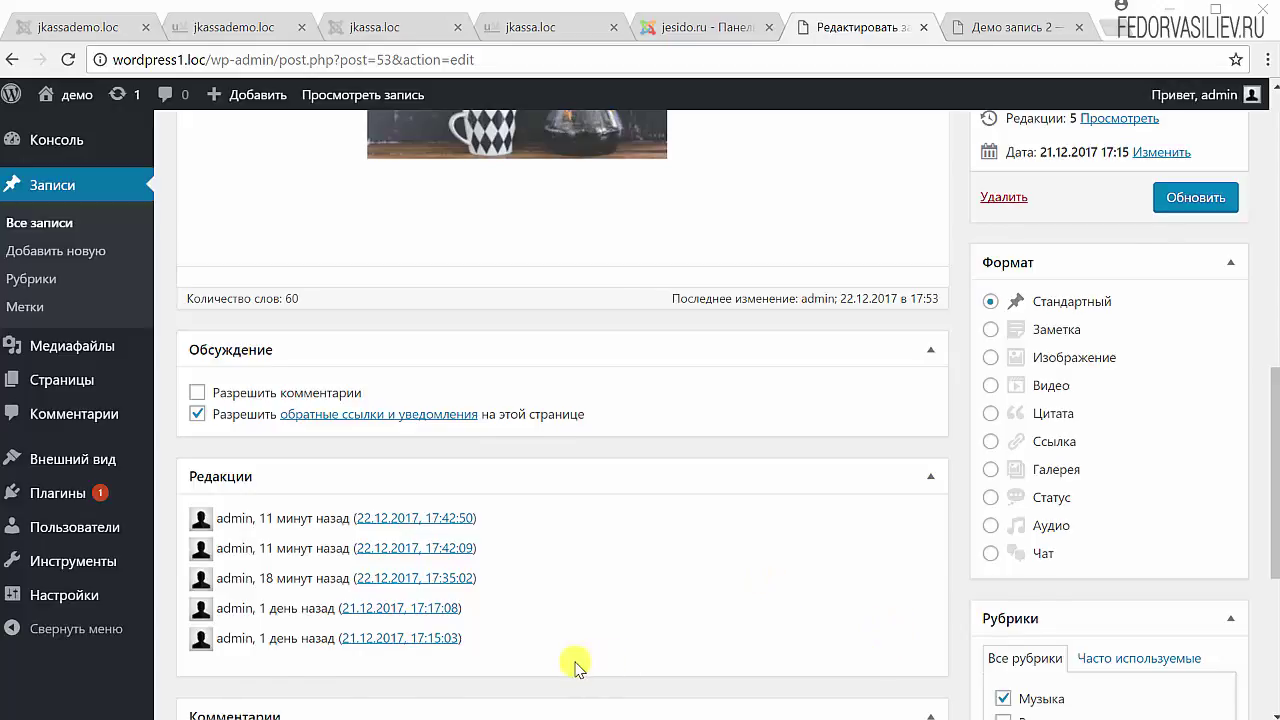
pyautogui.scroll(1, 575, 663)
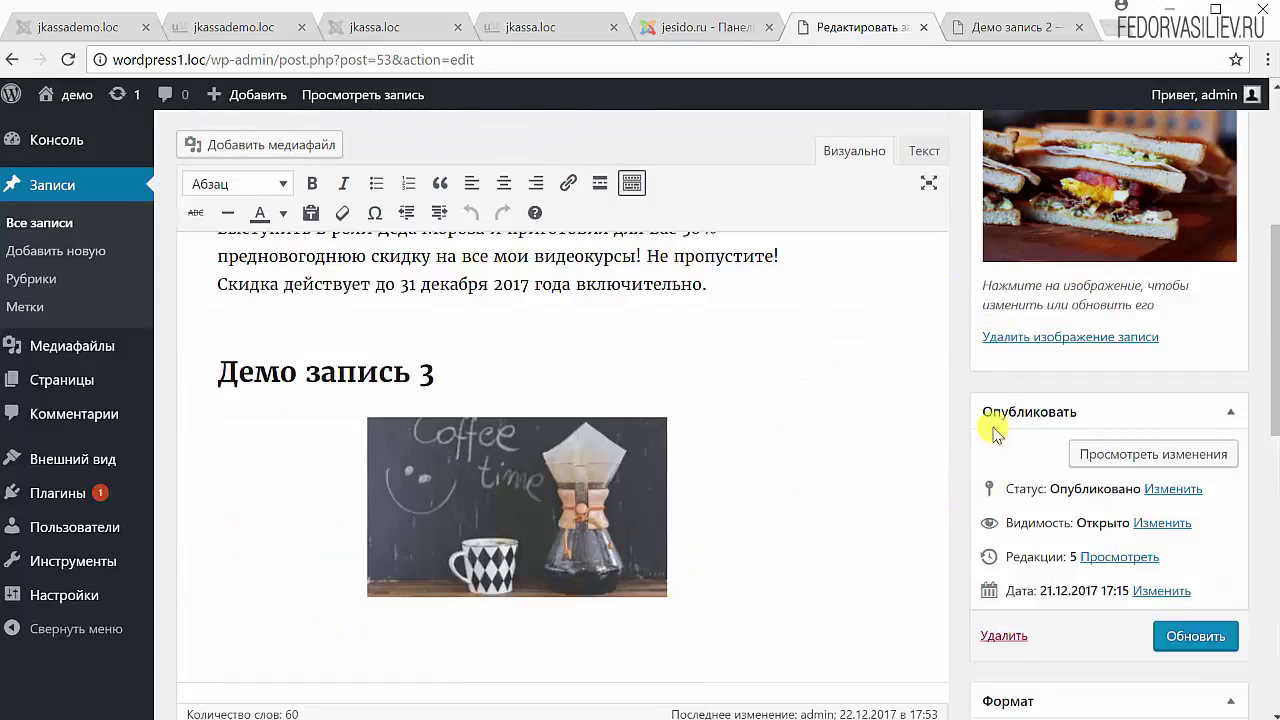
pyautogui.scroll(-4, 995, 432)
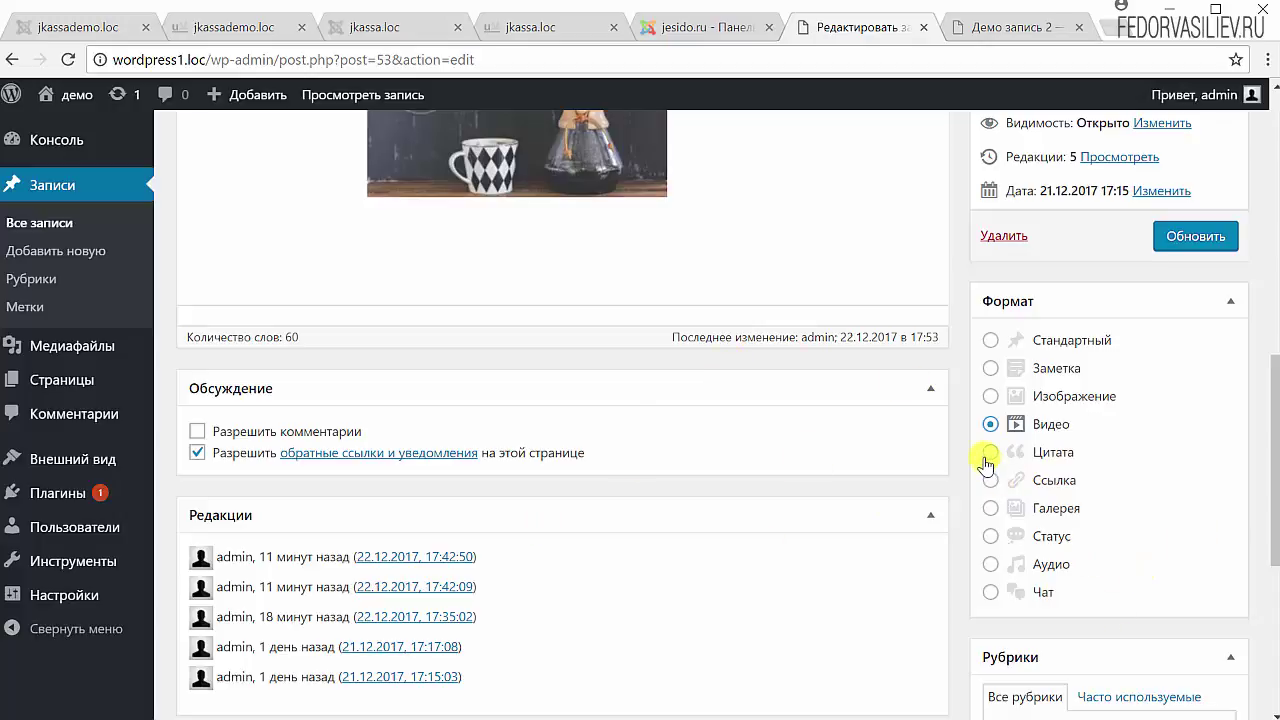
pyautogui.scroll(7, 654, 620)
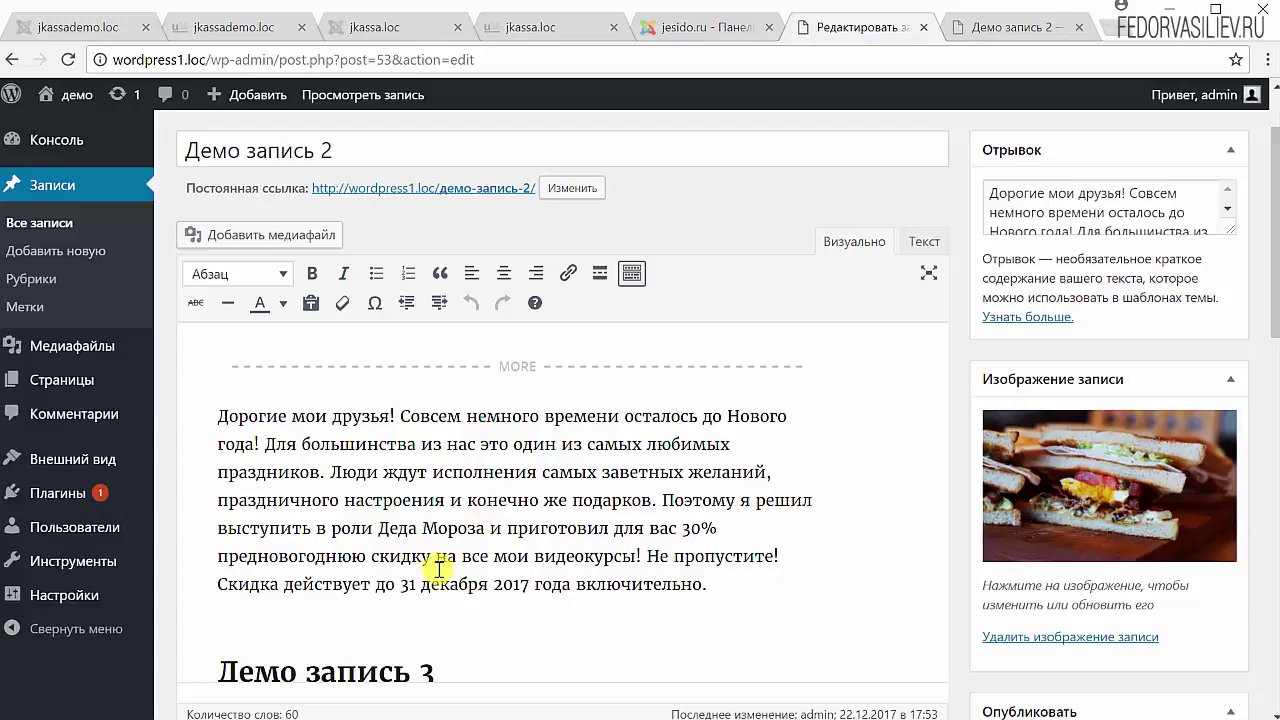
pyautogui.scroll(-6, 920, 466)
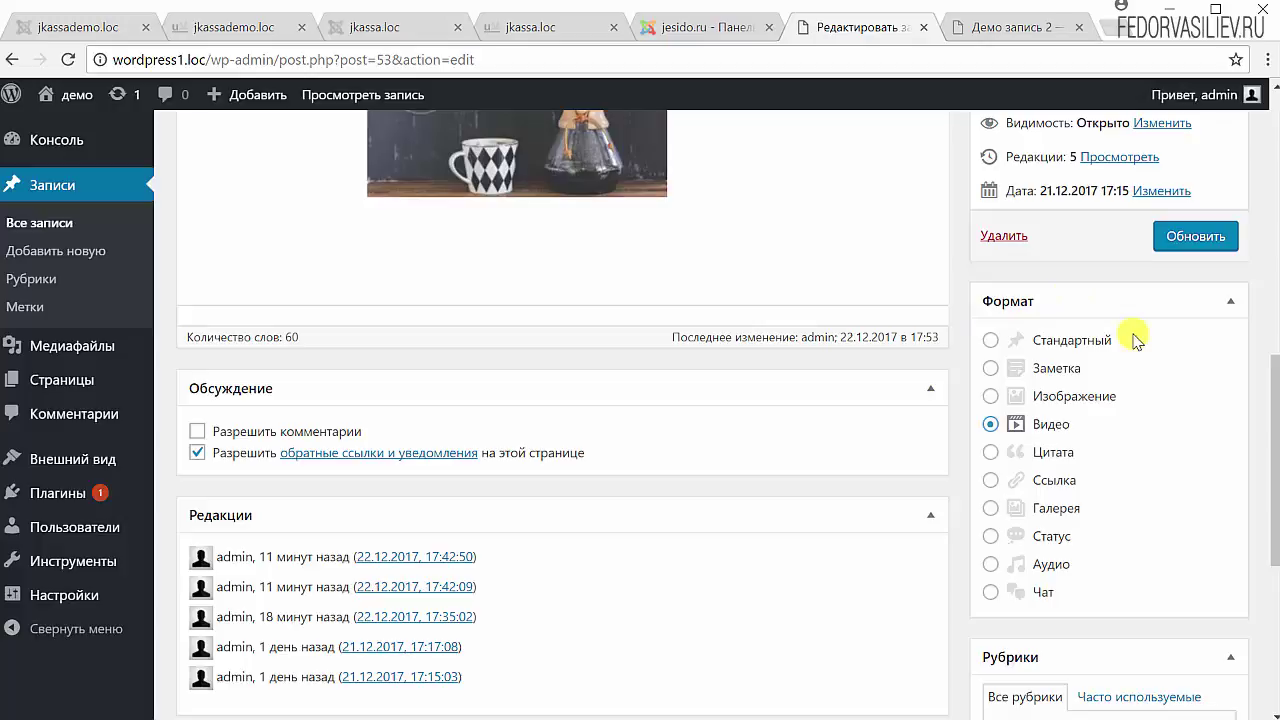
pyautogui.click(988, 341)
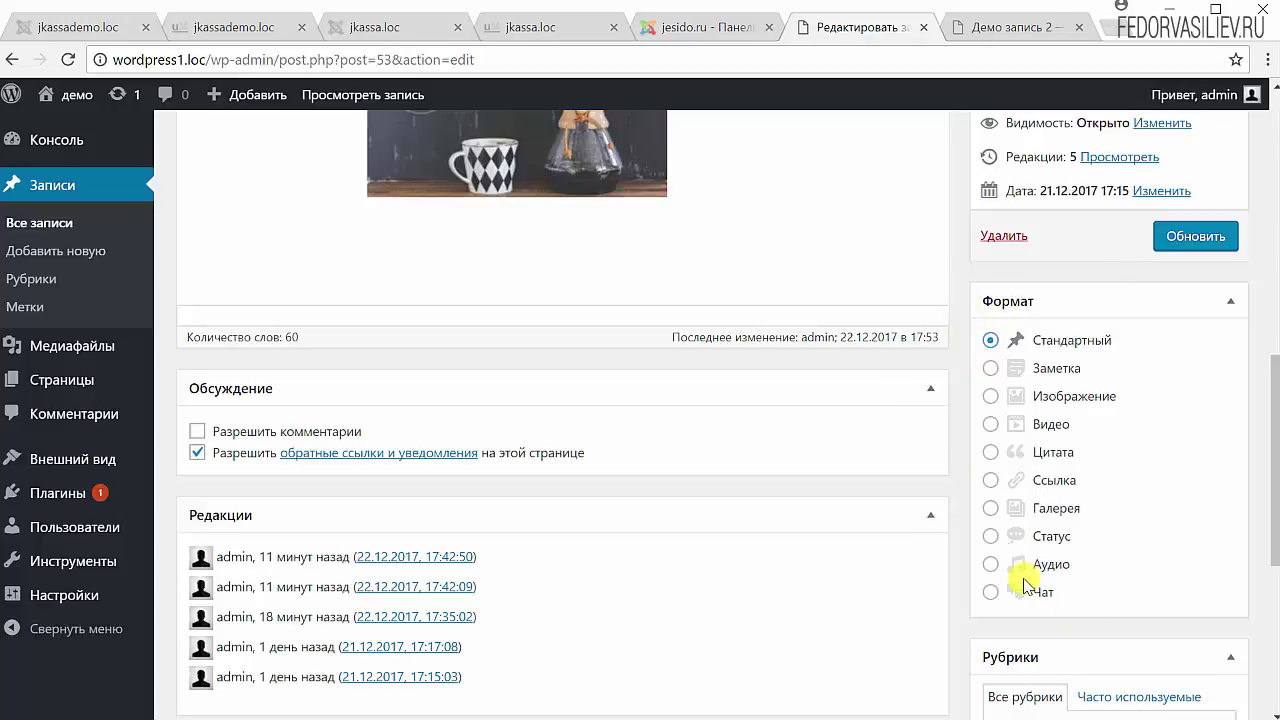
pyautogui.scroll(4, 990, 330)
pyautogui.scroll(2, 985, 314)
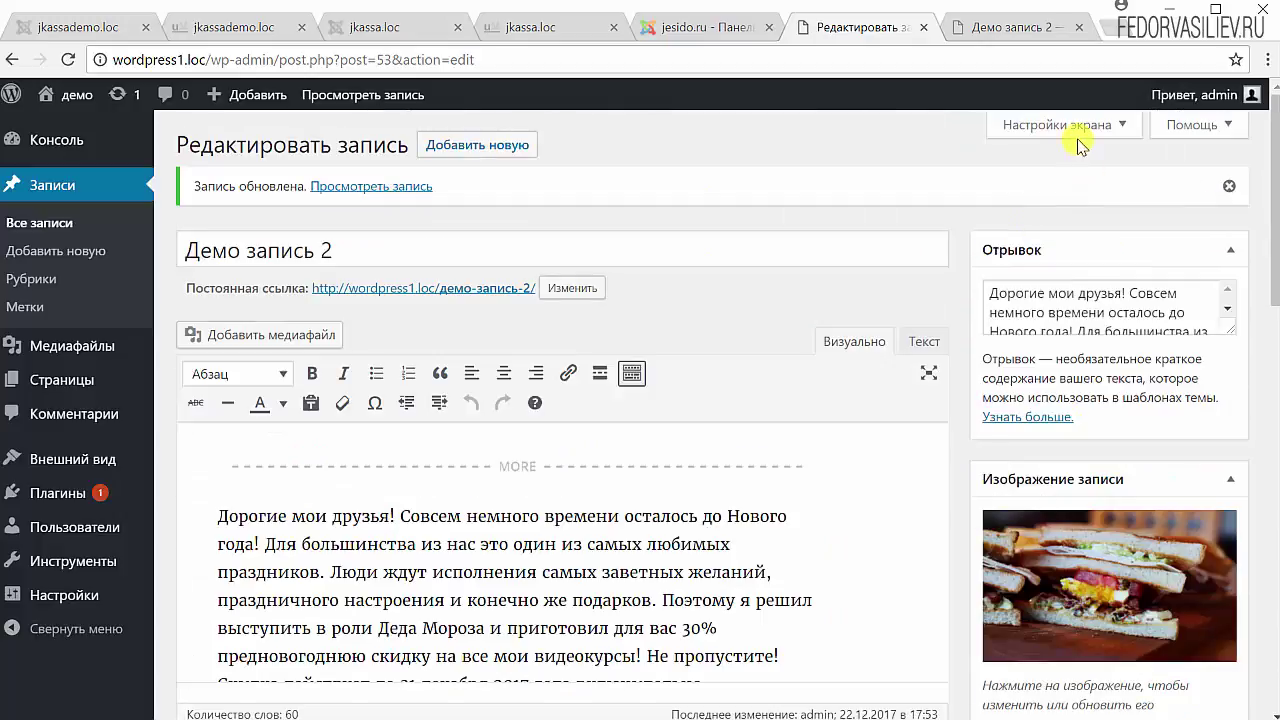
# - Uncheck Формат in Настройки экрана, close the panel, and review the remaining boxes
pyautogui.click(1072, 135)
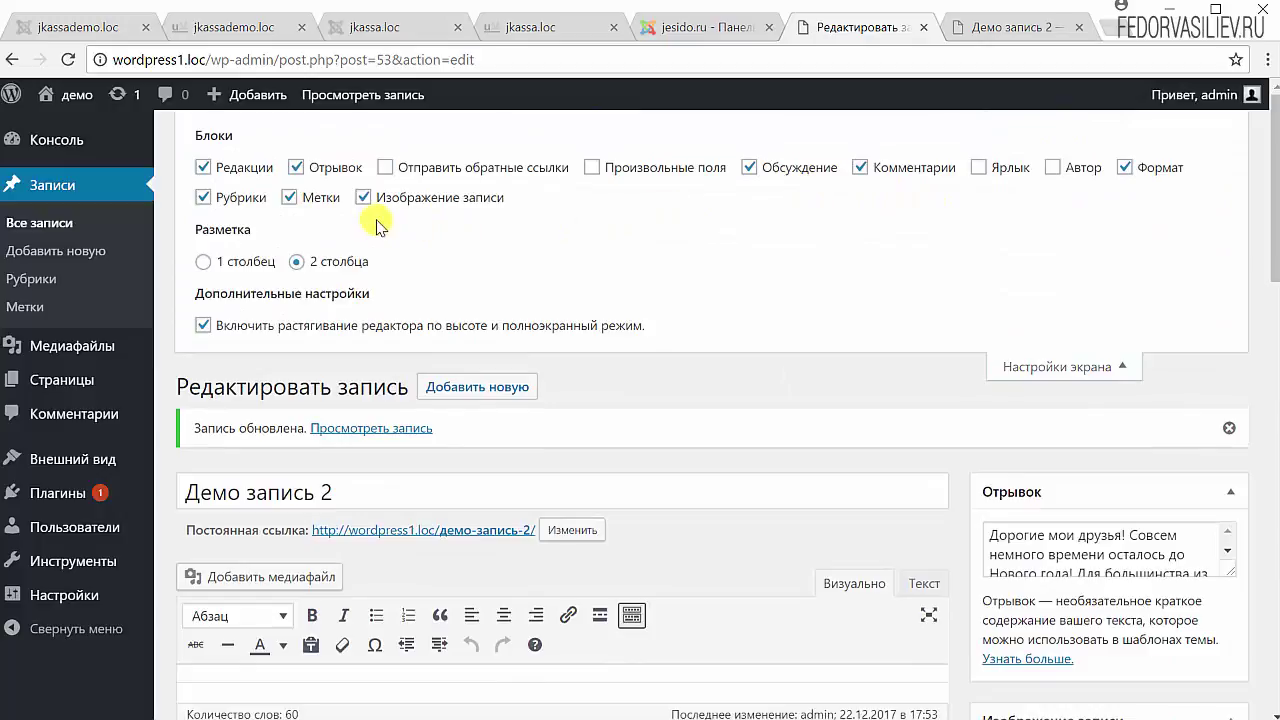
pyautogui.click(1124, 167)
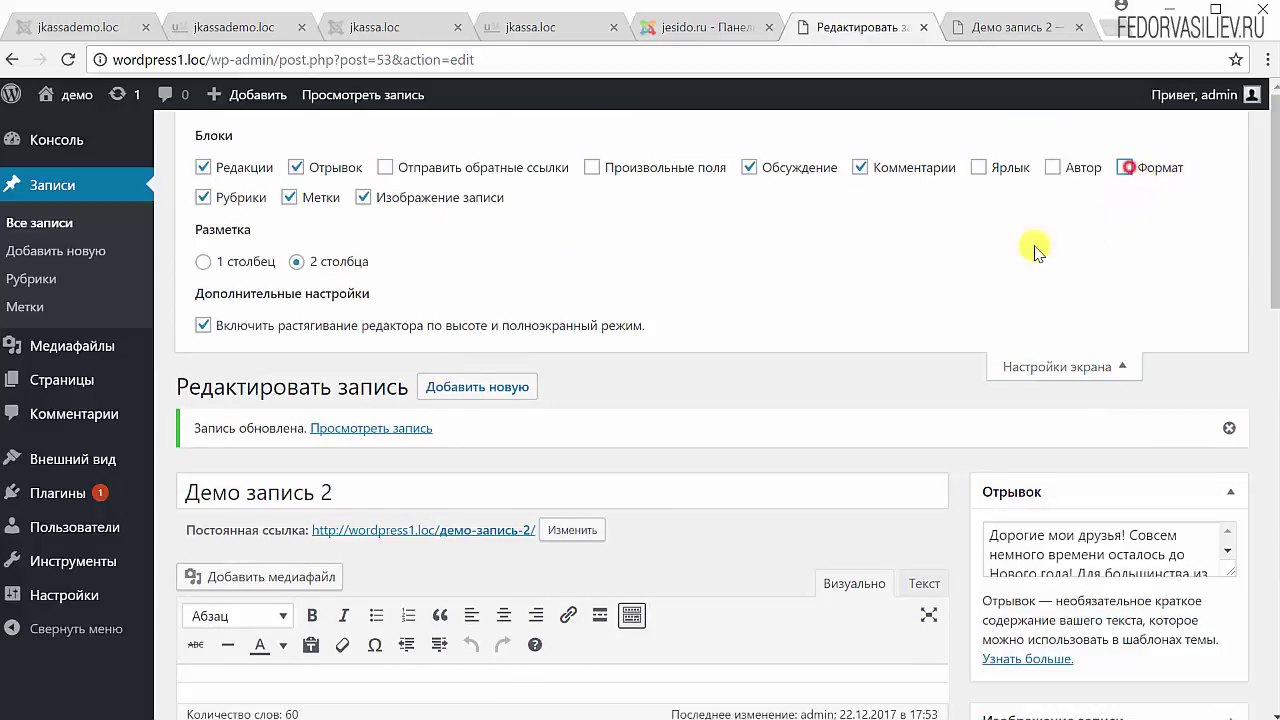
pyautogui.click(1037, 355)
pyautogui.scroll(-5, 906, 323)
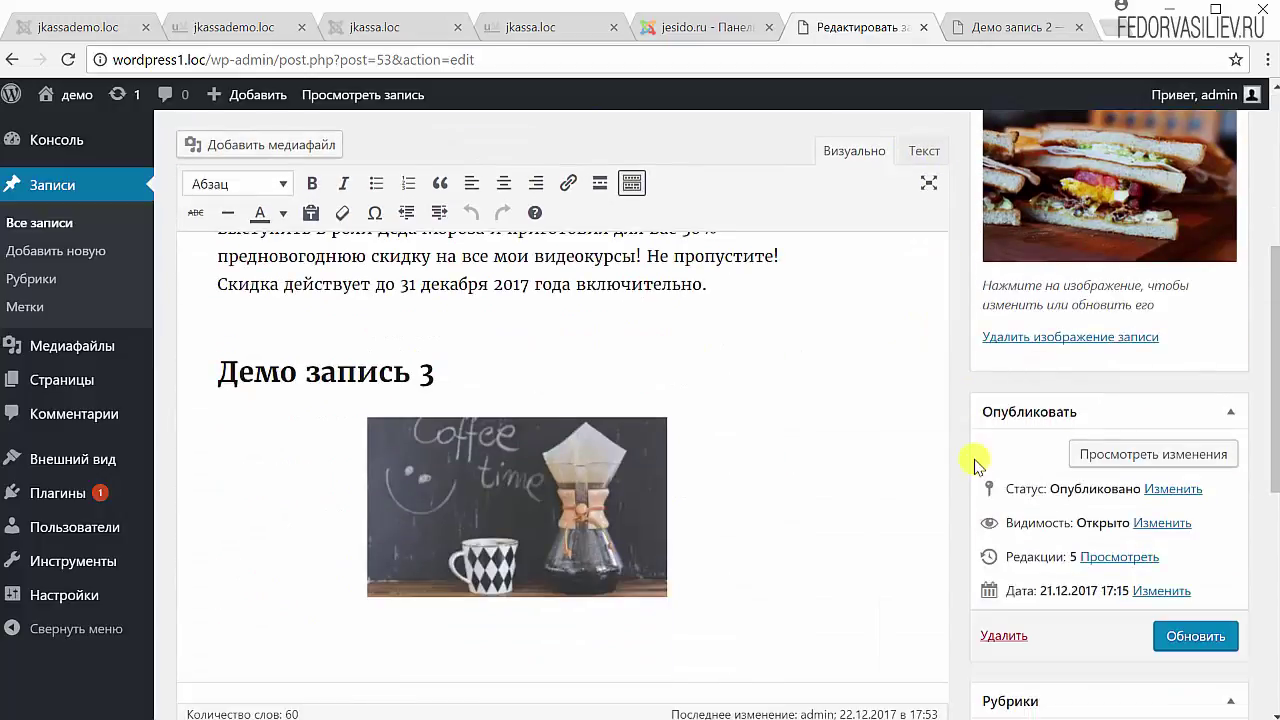
pyautogui.scroll(-3, 990, 440)
pyautogui.scroll(-2, 1069, 429)
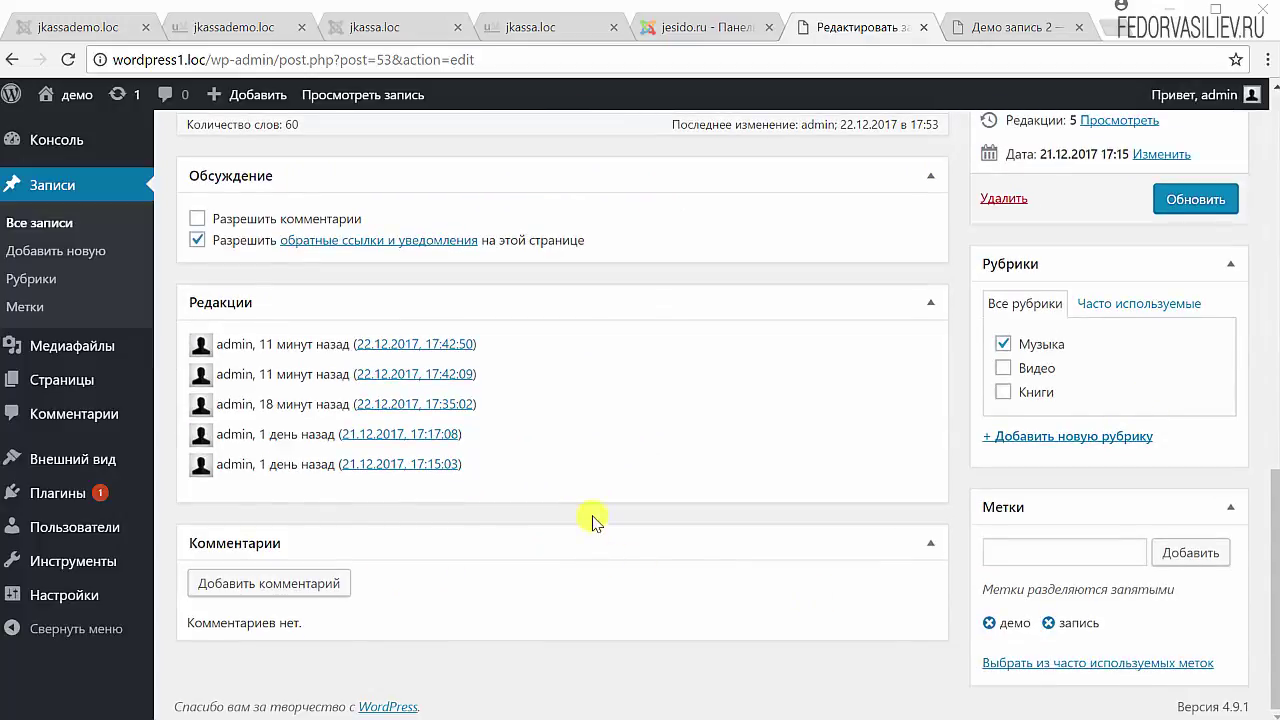
pyautogui.scroll(5, 591, 517)
pyautogui.scroll(-5, 766, 580)
pyautogui.scroll(5, 330, 580)
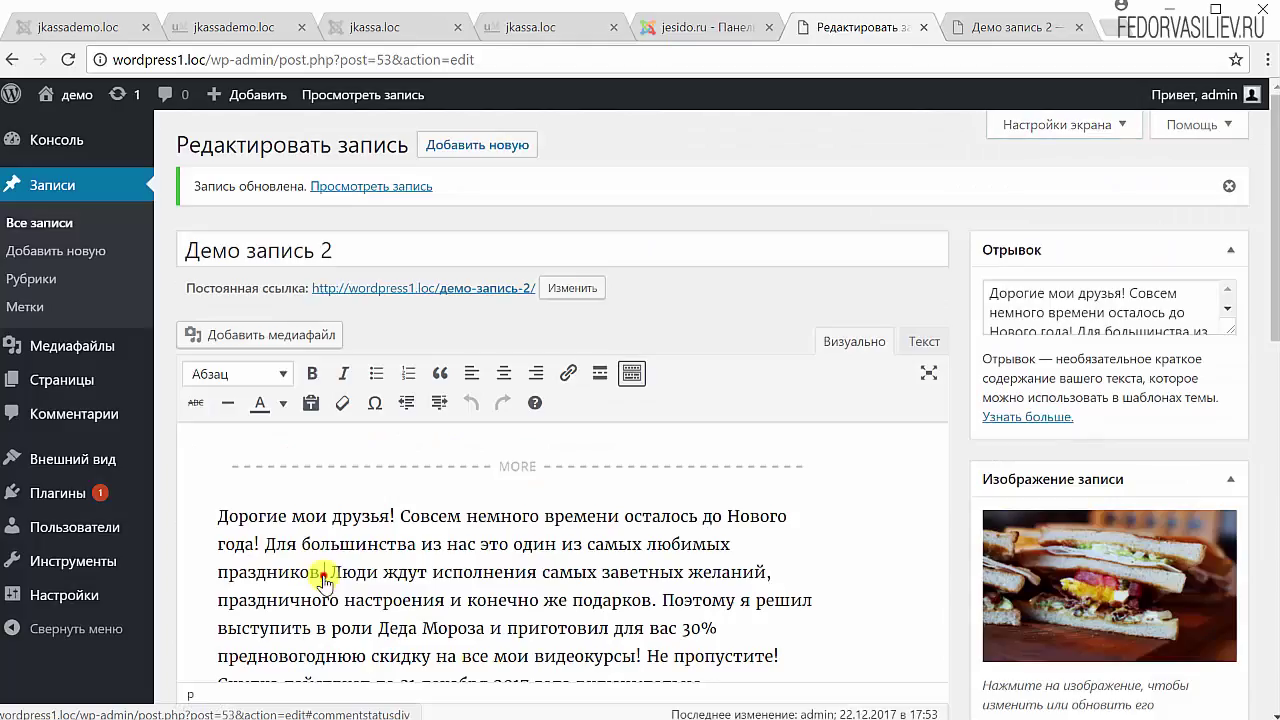
pyautogui.scroll(-5, 337, 571)
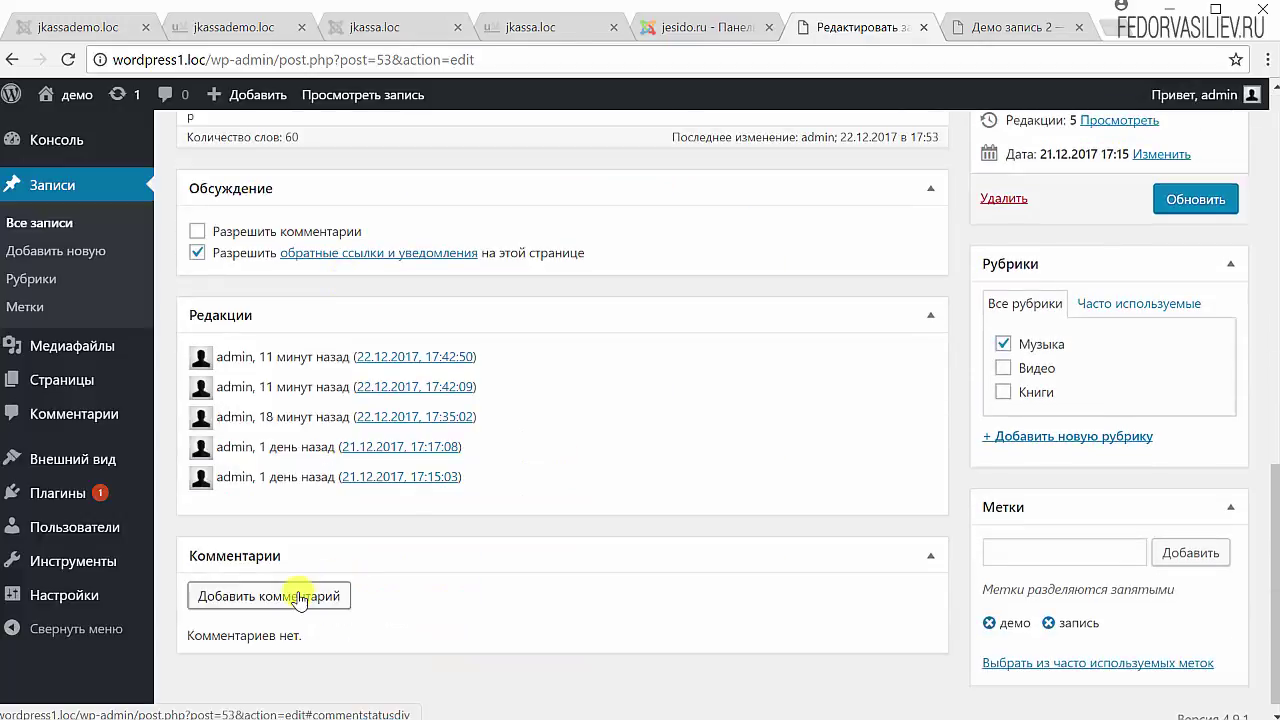
# - Open the 'Добавить комментарий' form, then check the published post shows no comment form
pyautogui.click(303, 593)
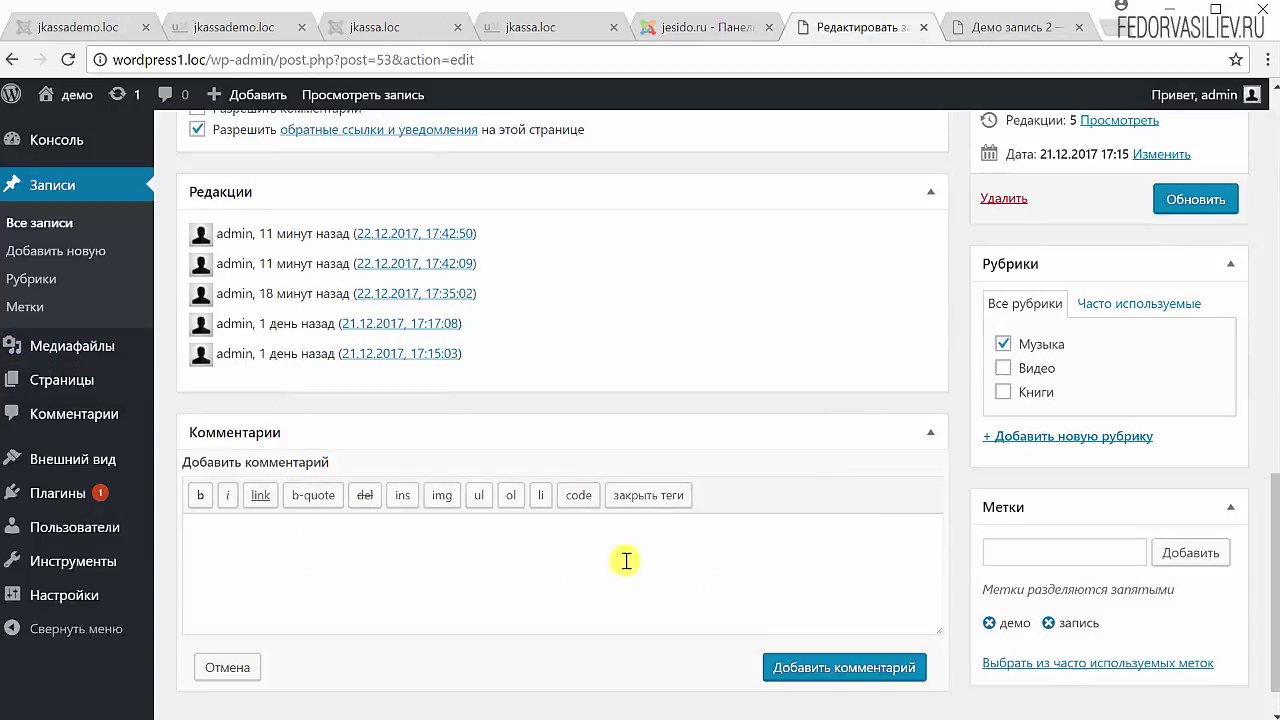
pyautogui.click(965, 30)
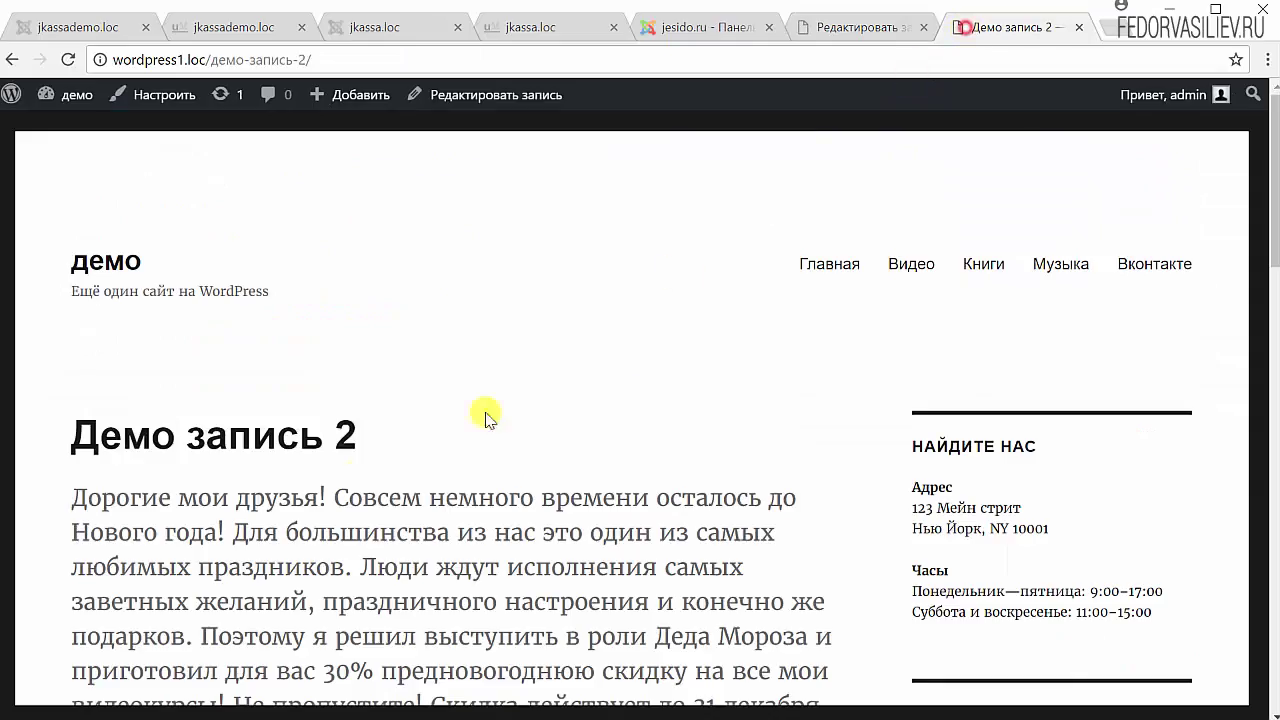
pyautogui.scroll(-15, 337, 409)
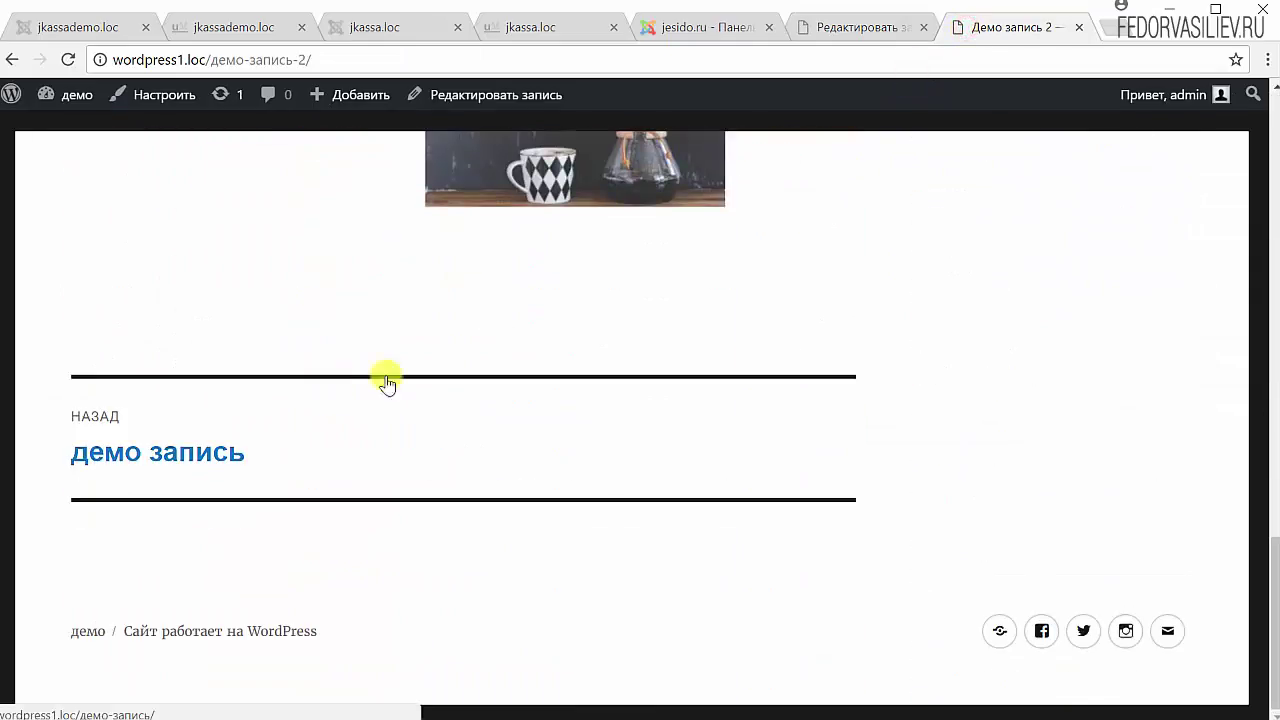
pyautogui.moveTo(1153, 104)
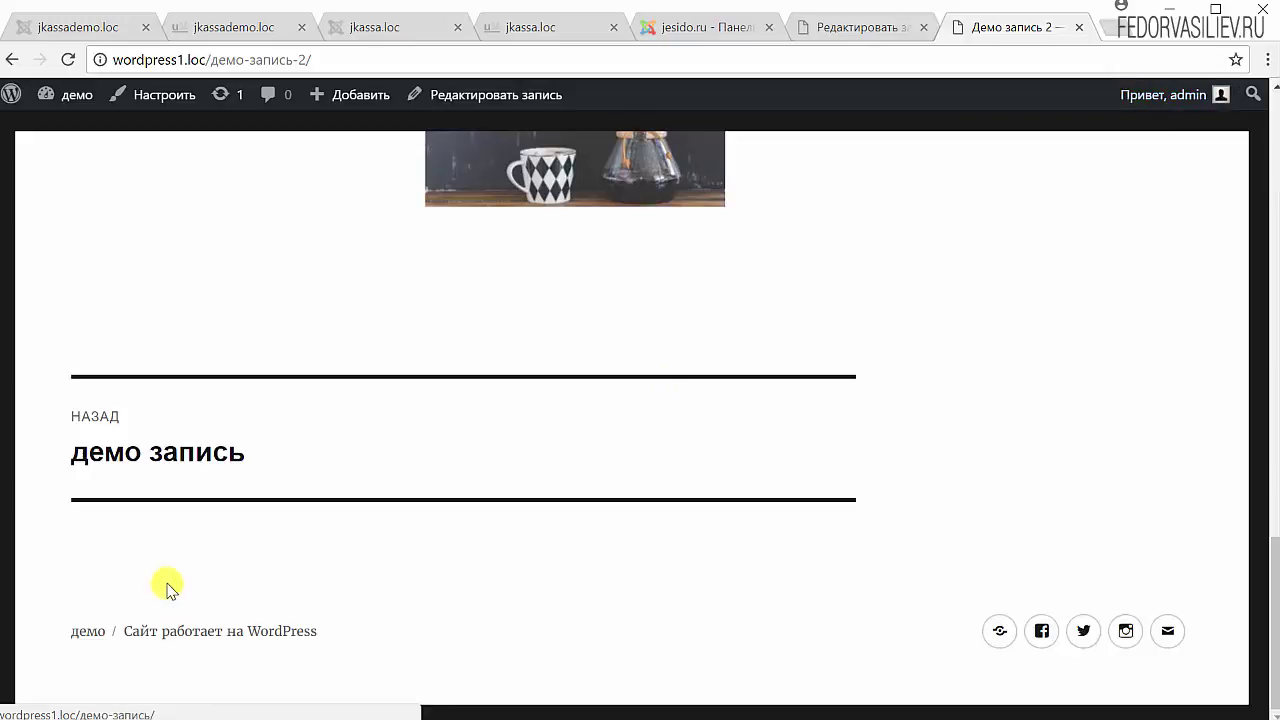
pyautogui.click(868, 28)
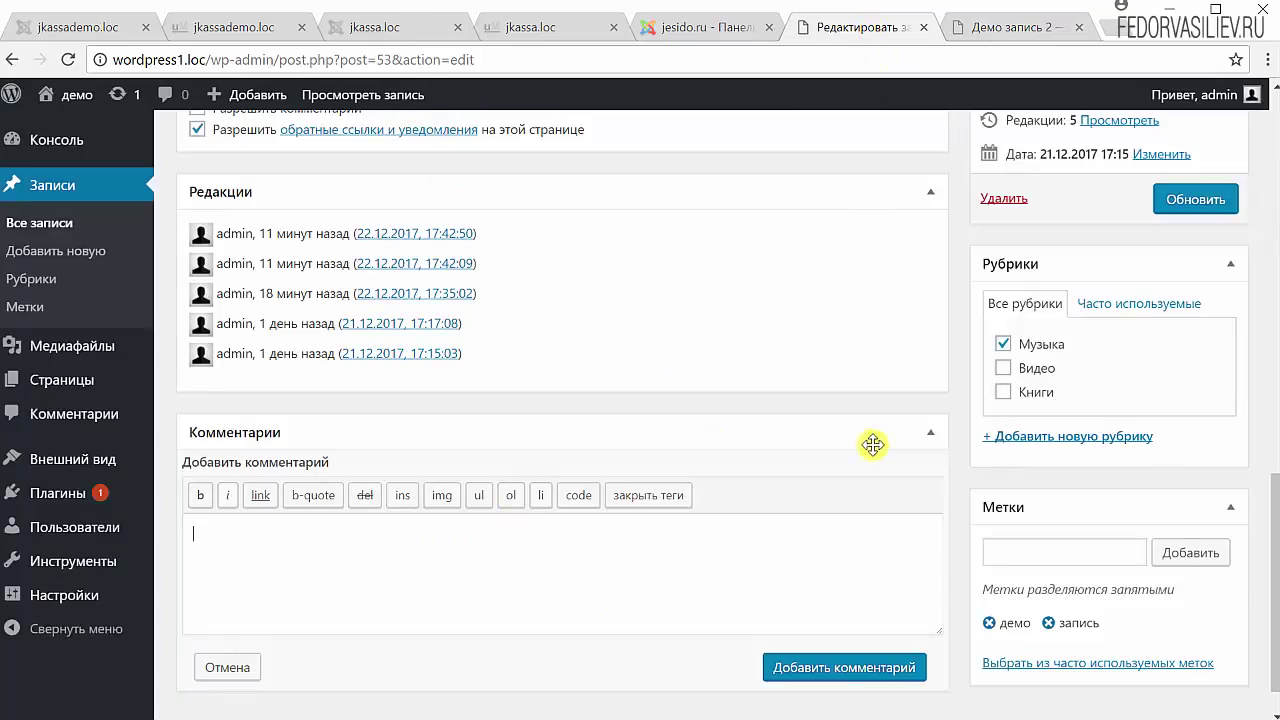
# - Hide the Комментарии box via Настройки экрана and confirm only Обсуждение and Редакции remain
pyautogui.scroll(15, 928, 443)
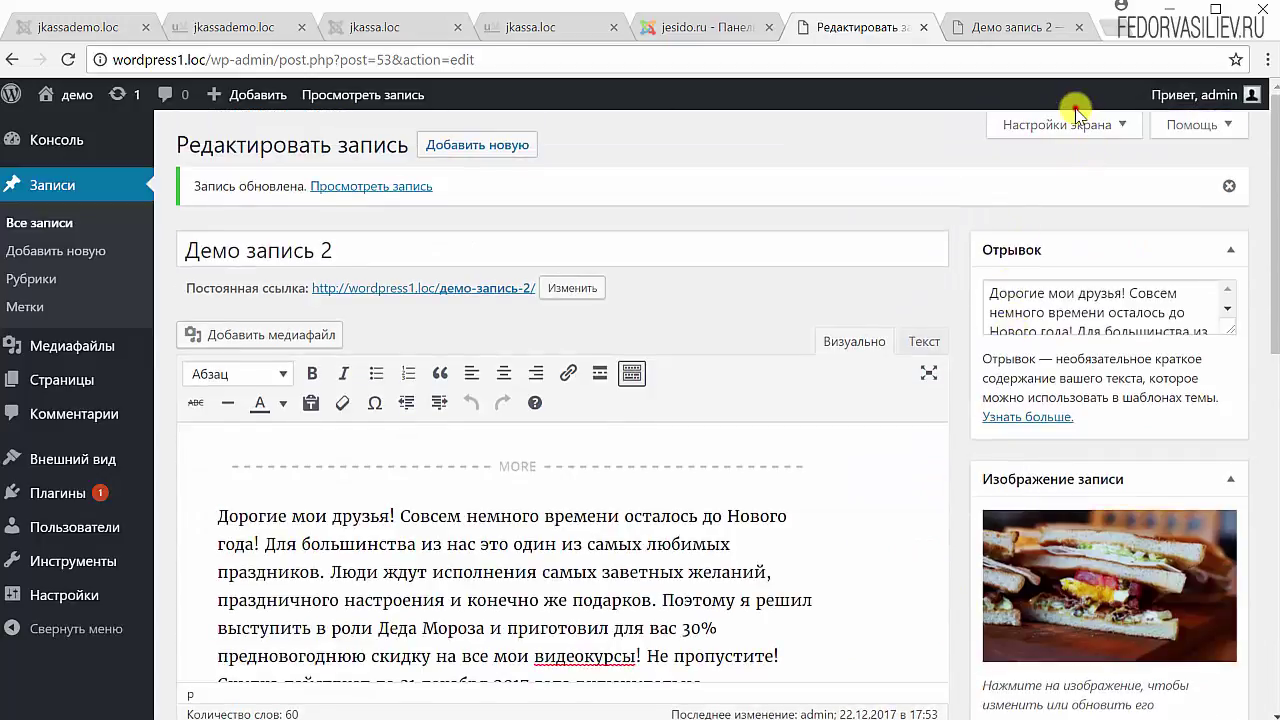
pyautogui.click(1078, 124)
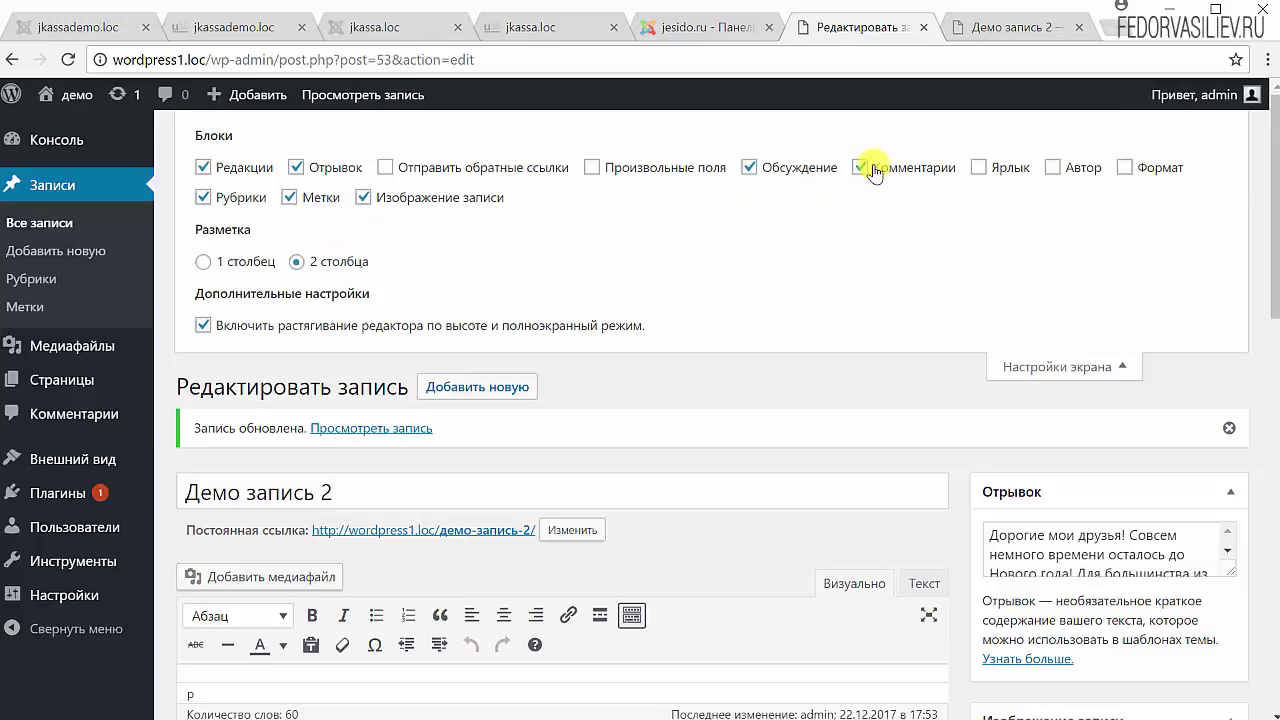
pyautogui.click(1030, 368)
pyautogui.scroll(-10, 780, 455)
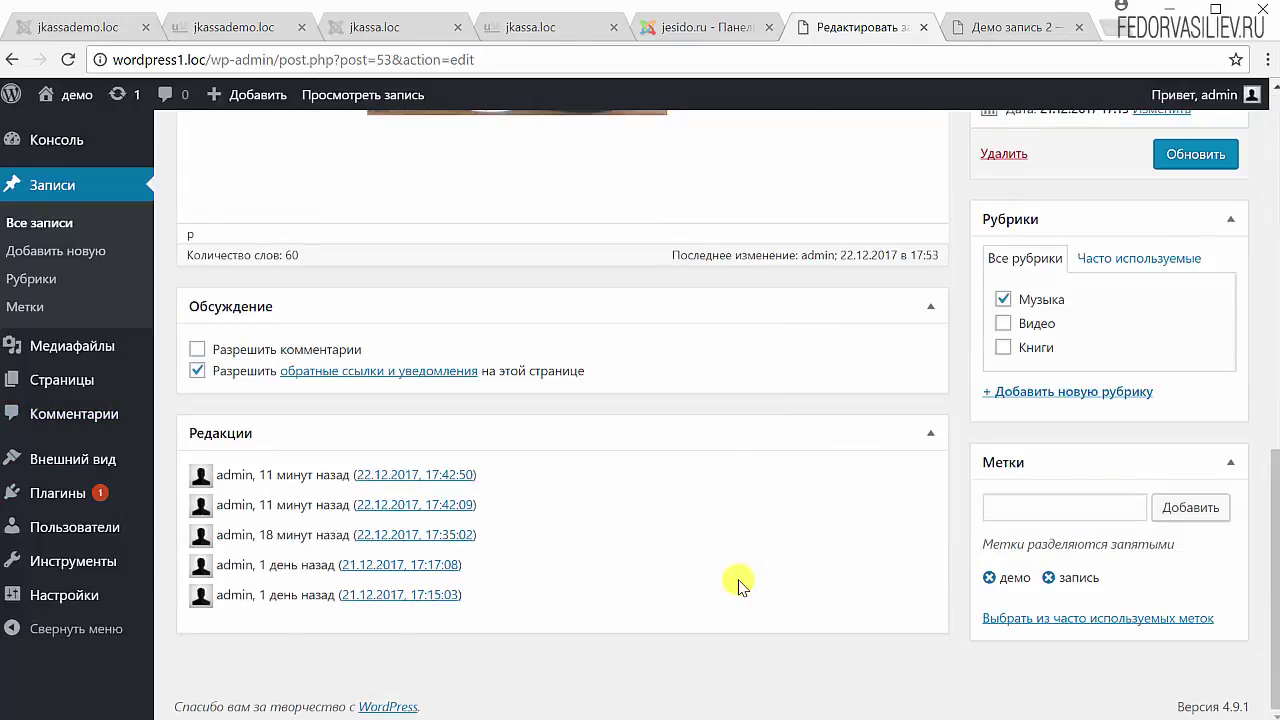
pyautogui.scroll(3, 738, 580)
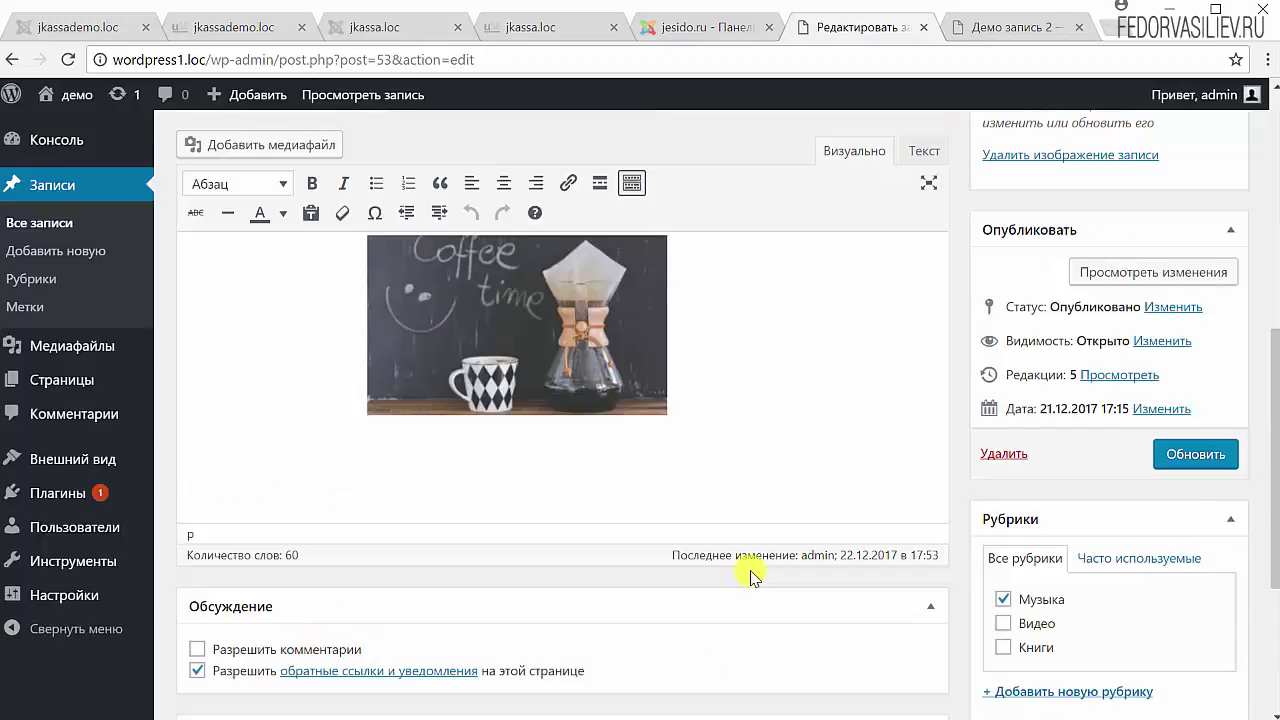
pyautogui.scroll(8, 752, 577)
pyautogui.scroll(-5, 752, 570)
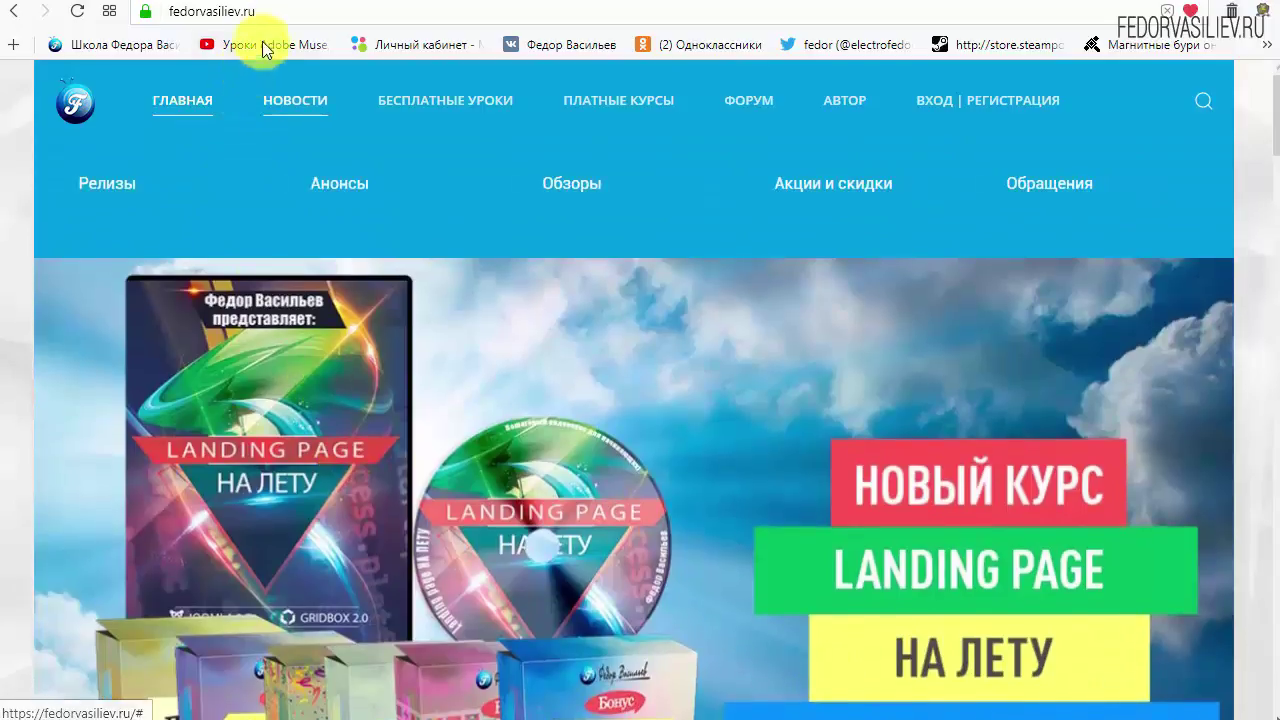
# - Select the fedorvasiliev.ru page address in the browser's address bar, then deselect it
pyautogui.click(274, 10)
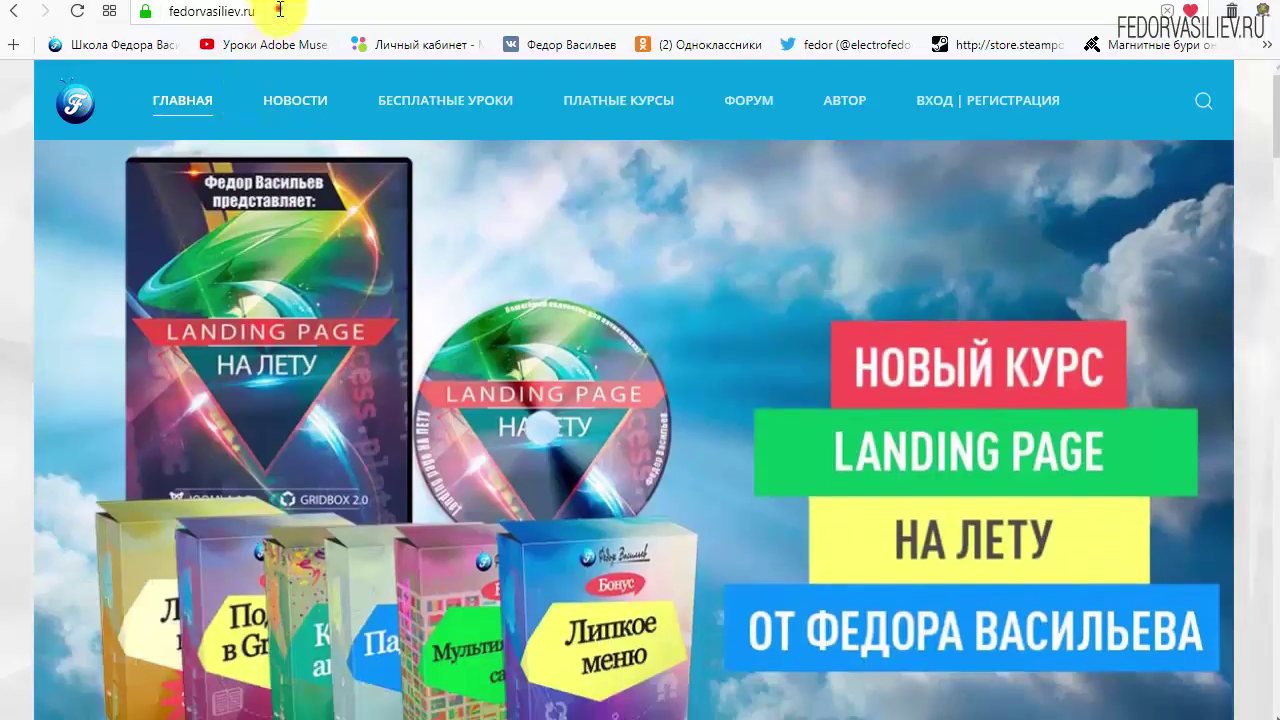
pyautogui.tripleClick(280, 10)
pyautogui.click(318, 10)
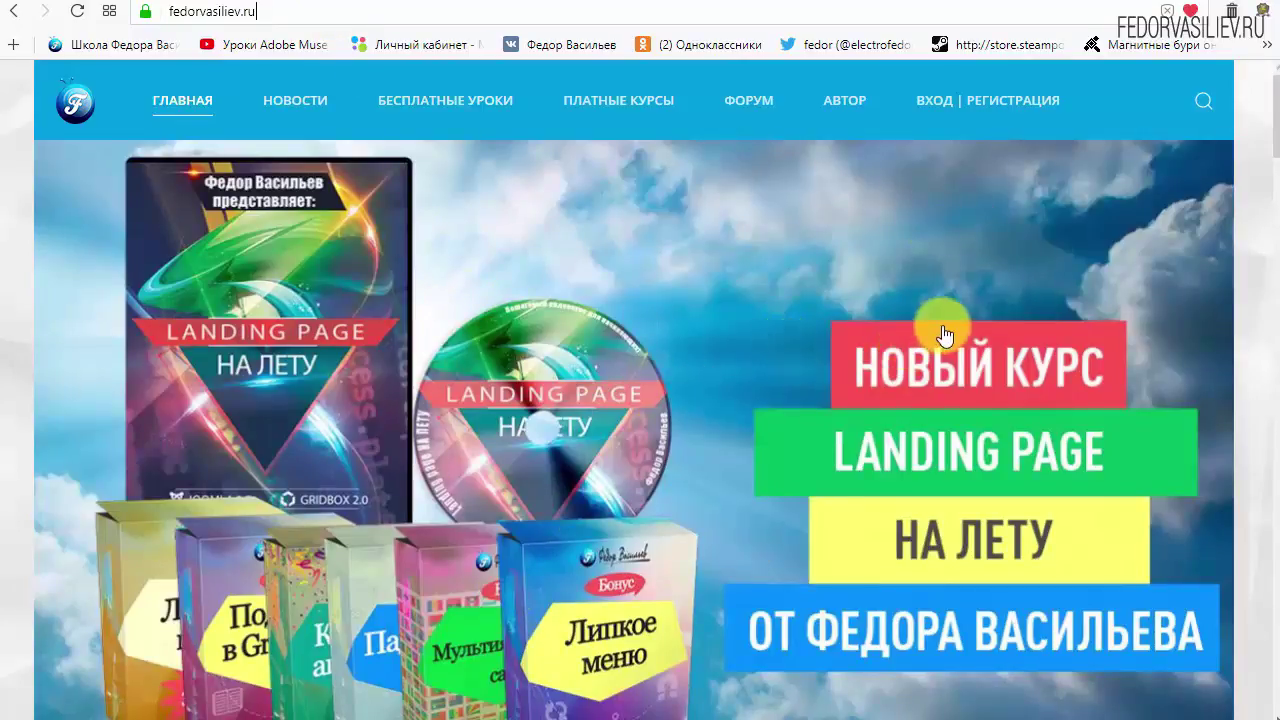
# - Go from 'ВХОД | РЕГИСТРАЦИЯ' to the 'ЕЩЁ НЕТ УЧЁТНОЙ ЗАПИСИ?' registration form
pyautogui.click(941, 100)
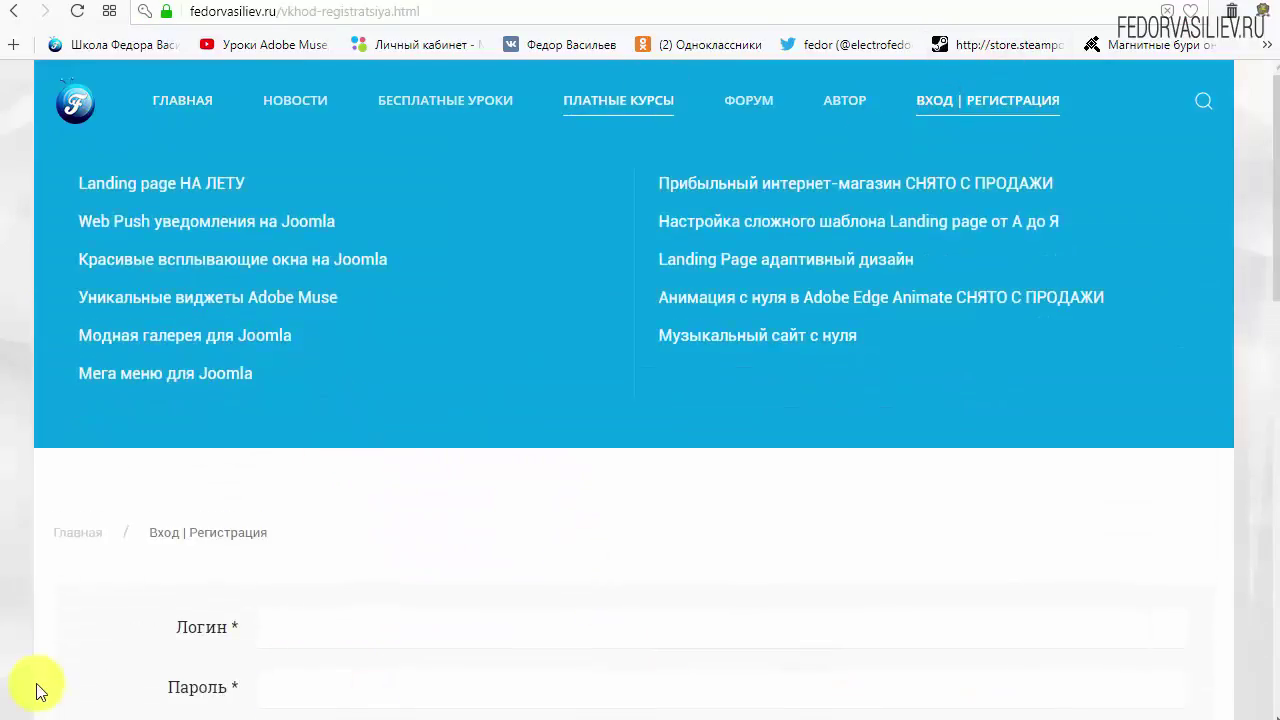
pyautogui.scroll(-2, 286, 380)
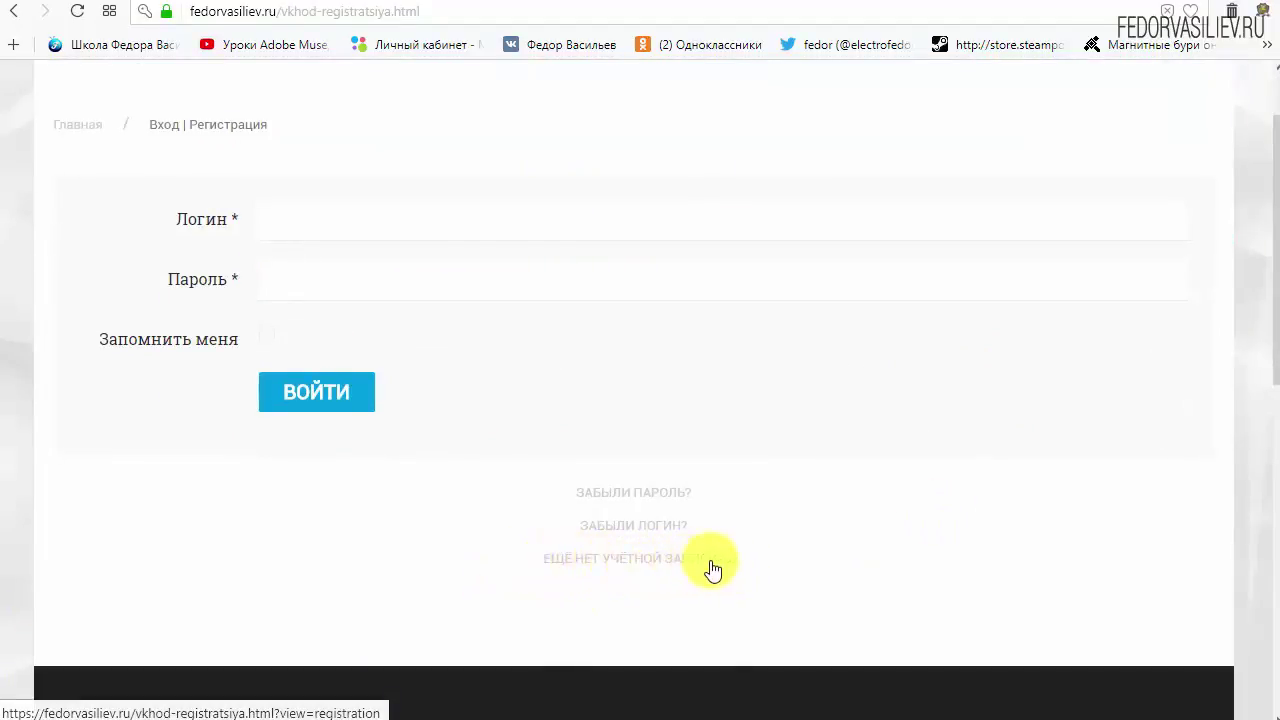
pyautogui.click(598, 557)
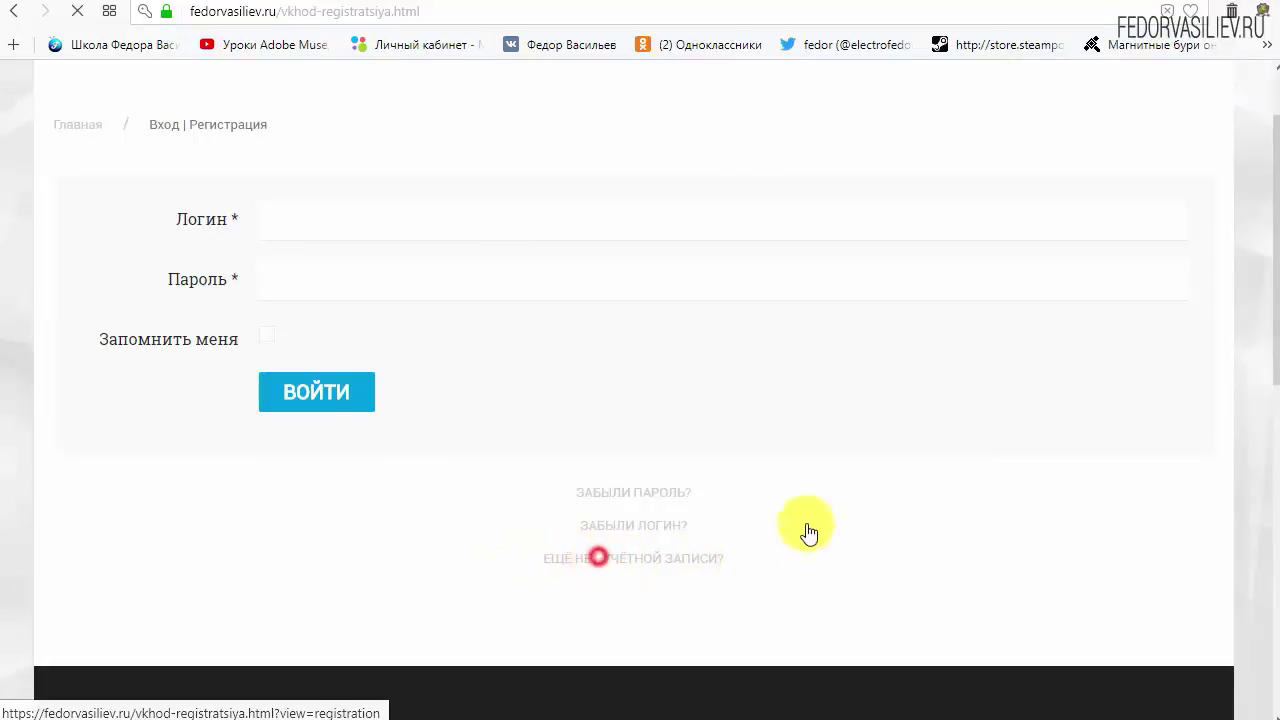
pyautogui.scroll(-2, 643, 271)
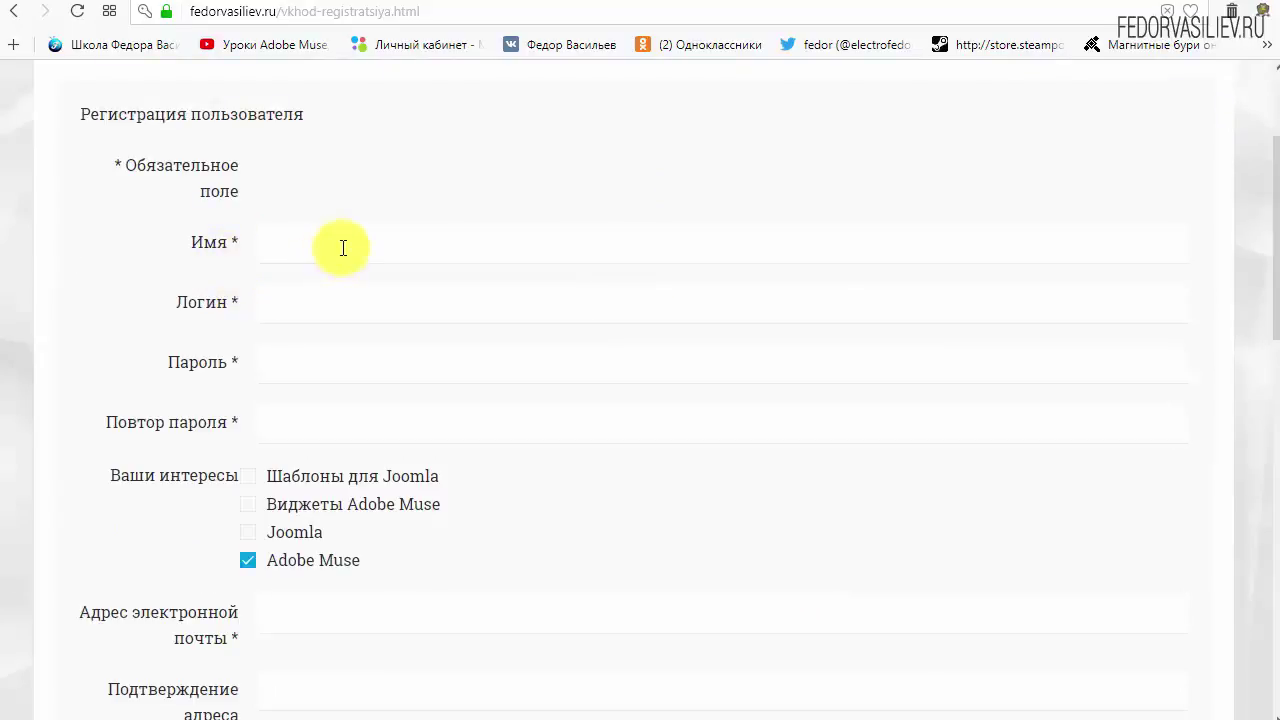
# - Fill in Имя and Логин, then Пароль and Повтор пароля from a saved password
pyautogui.click(344, 247)
pyautogui.write('wp')
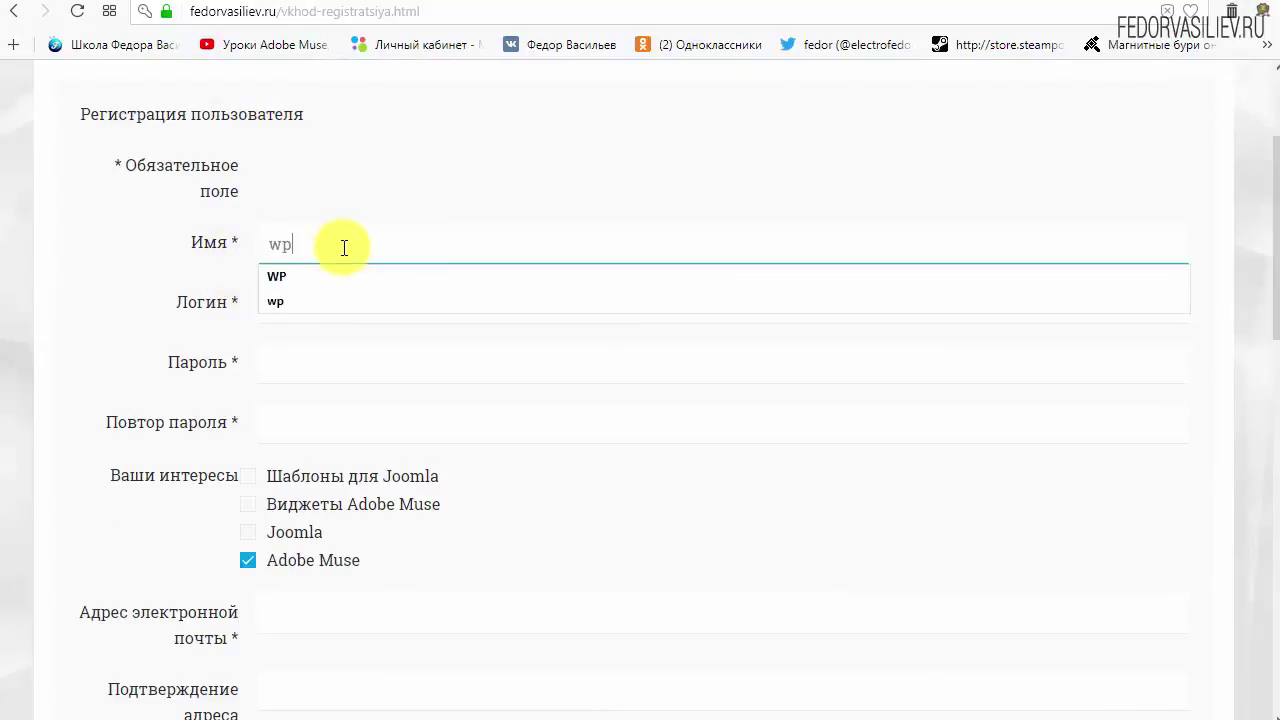
pyautogui.click(368, 311)
pyautogui.write('wp')
pyautogui.click(478, 161)
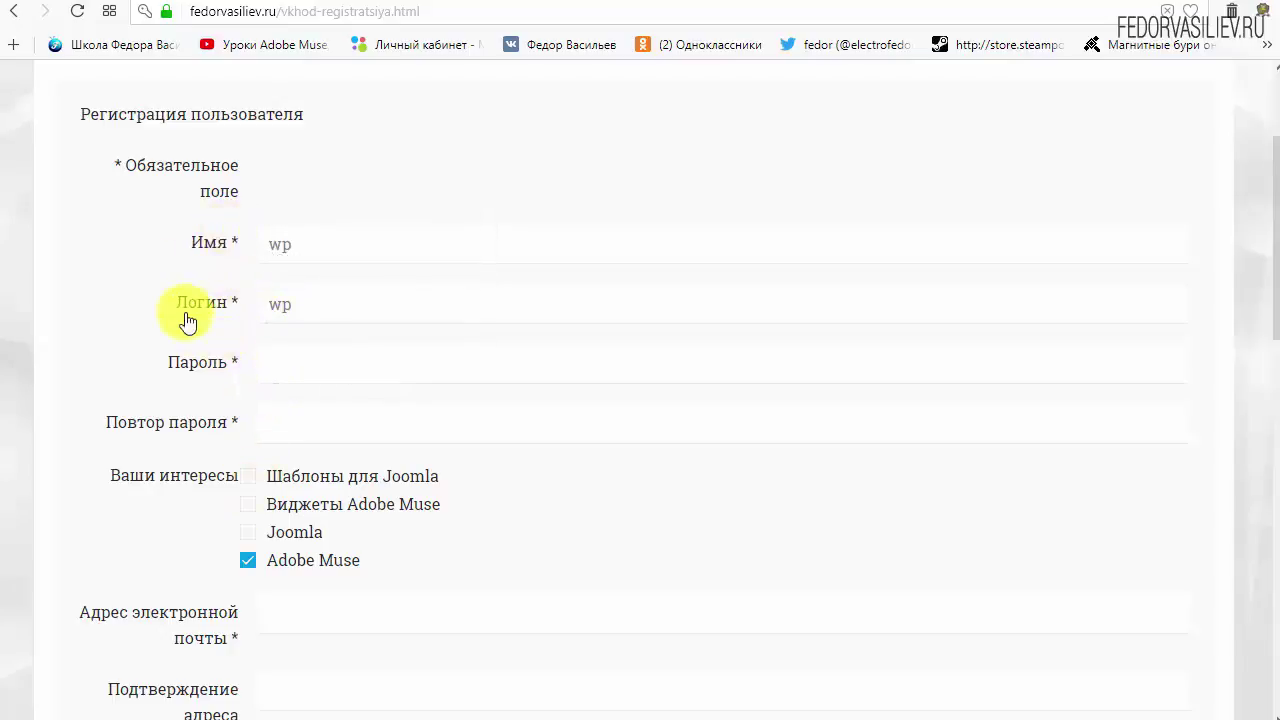
pyautogui.click(309, 363)
pyautogui.click(285, 420)
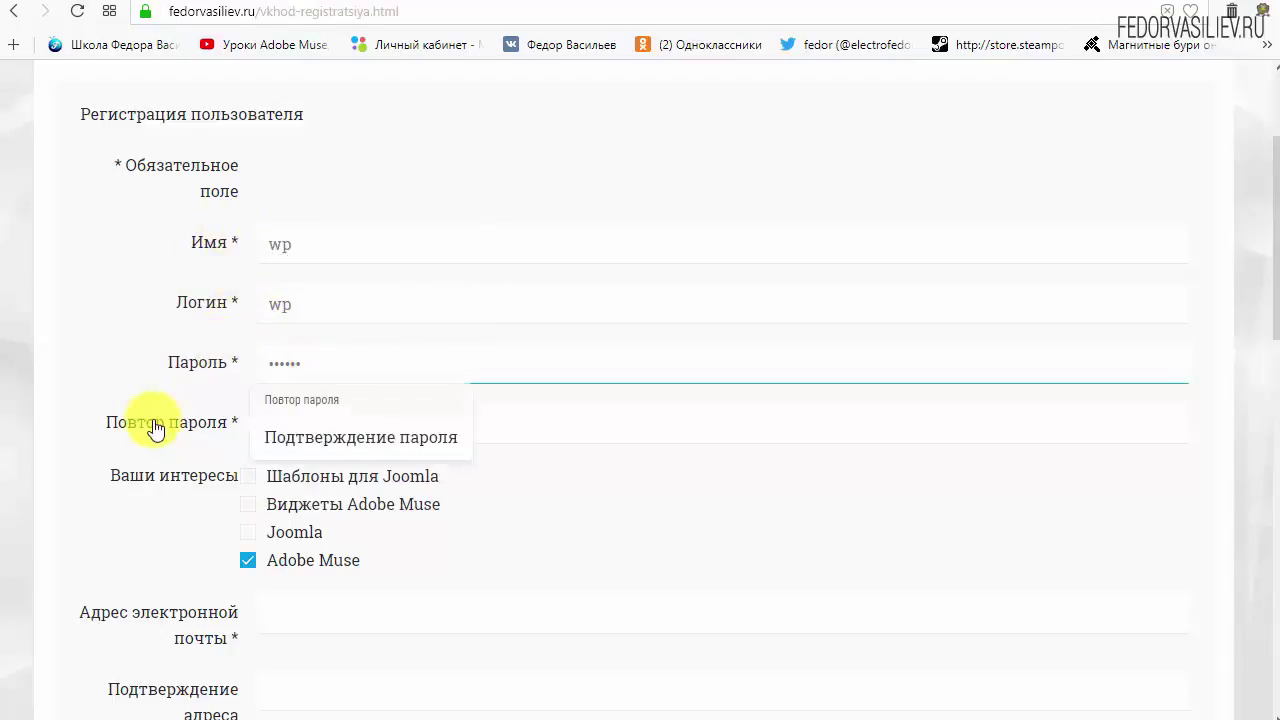
pyautogui.click(323, 426)
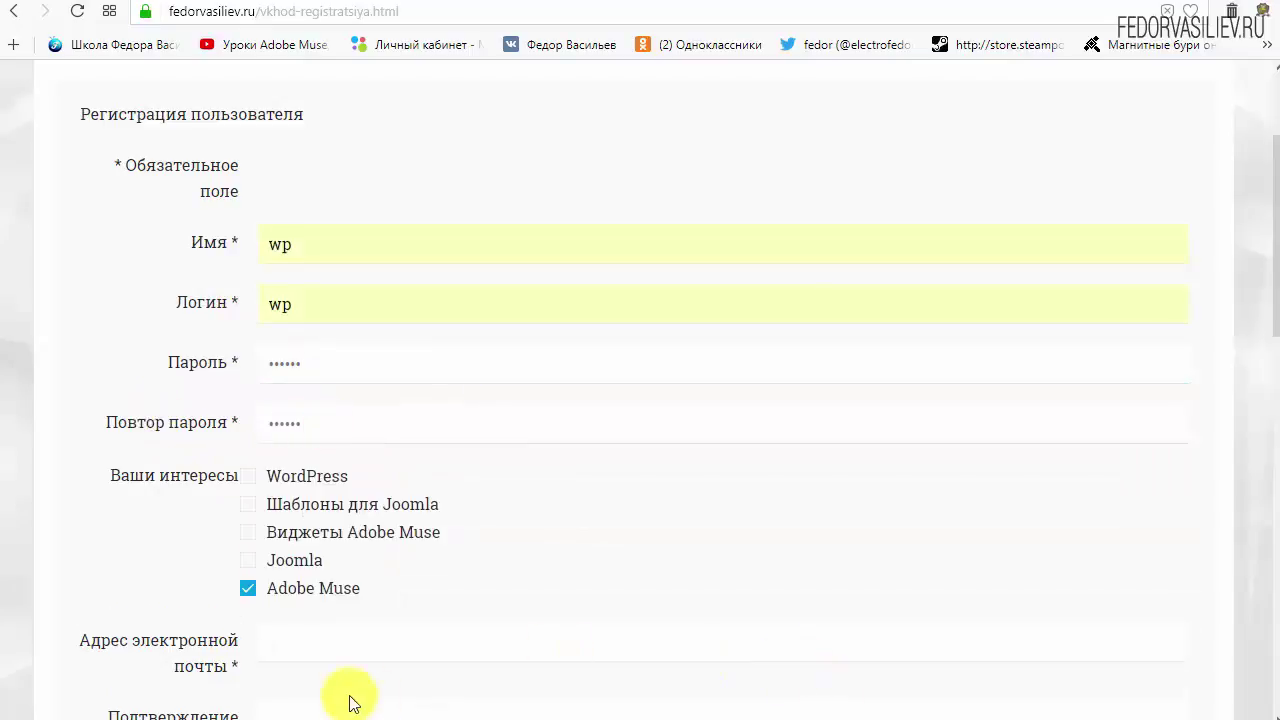